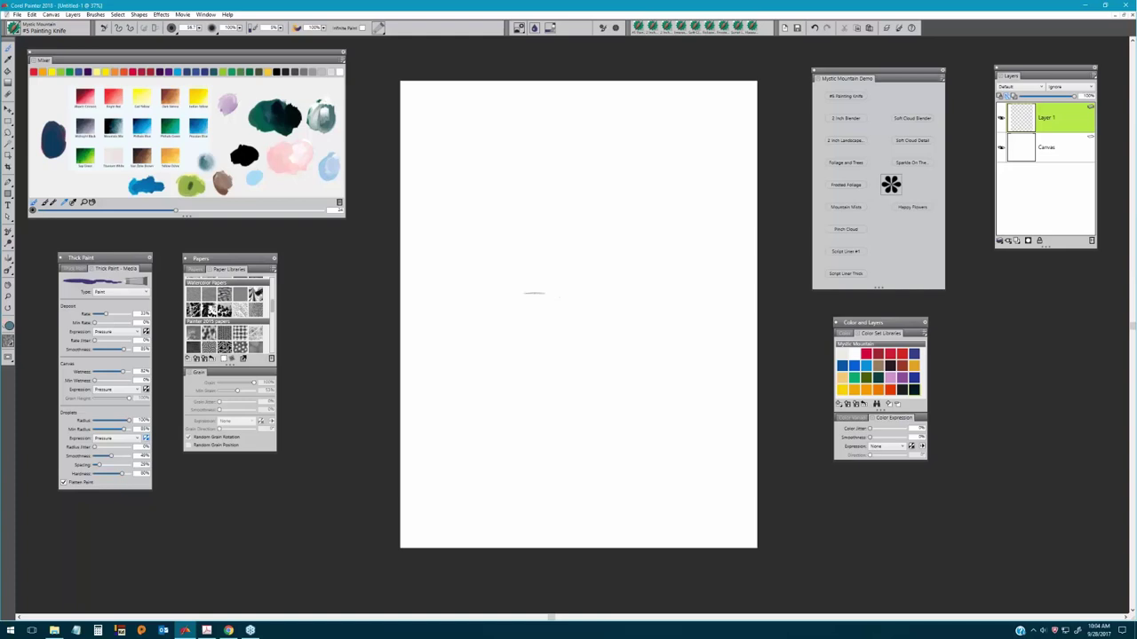
key(alt+Tab)
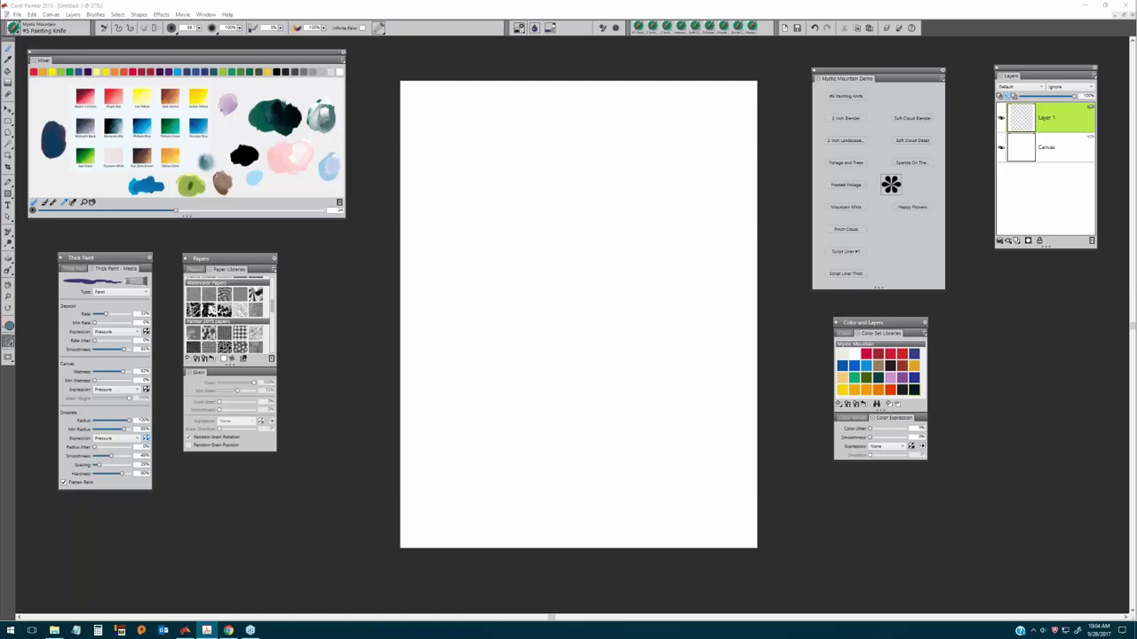
click(892, 75)
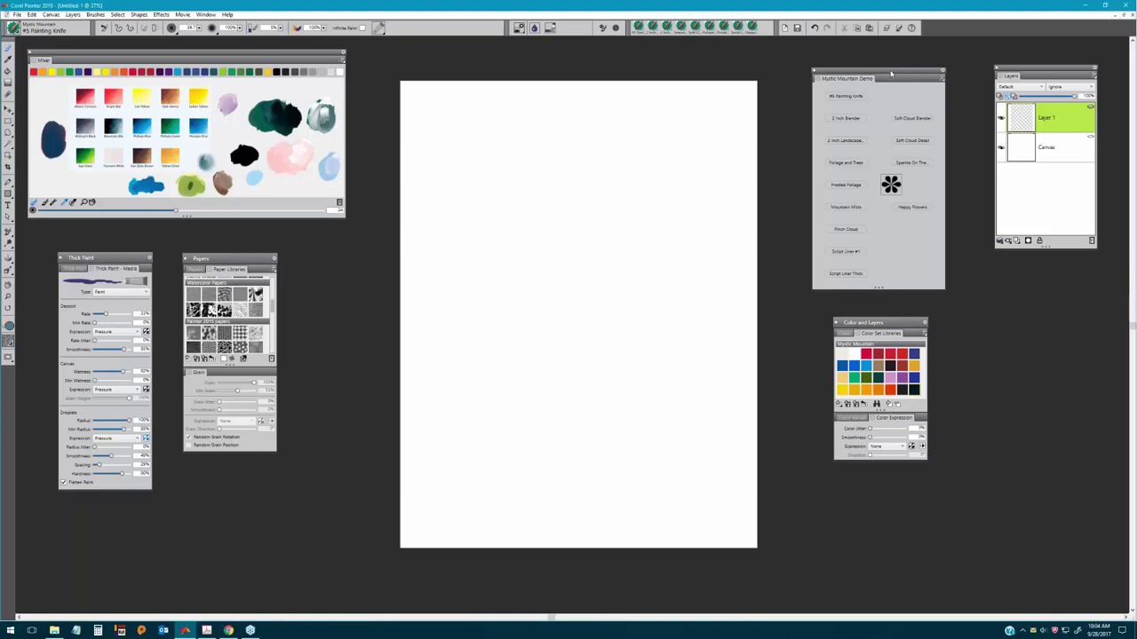
drag(892, 75, 884, 76)
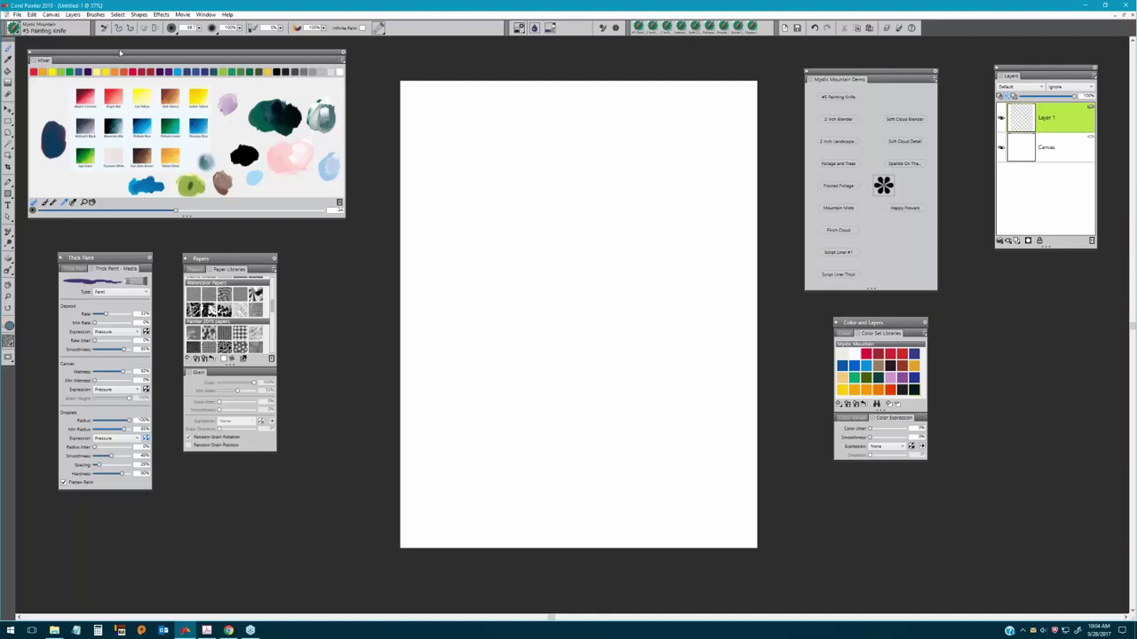
click(13, 28)
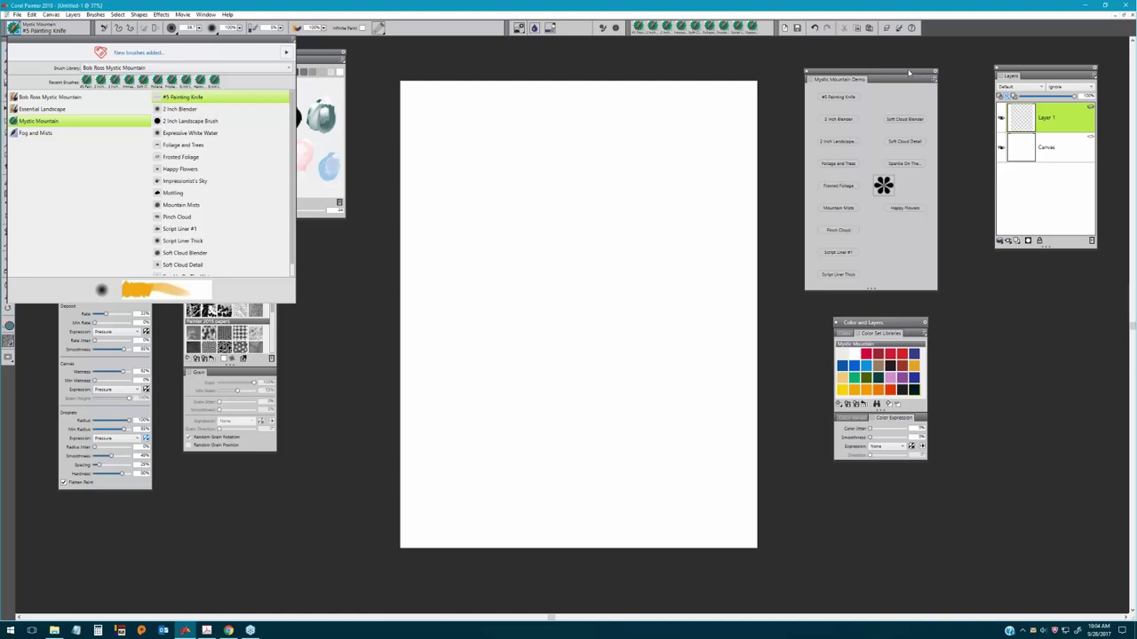
click(897, 75)
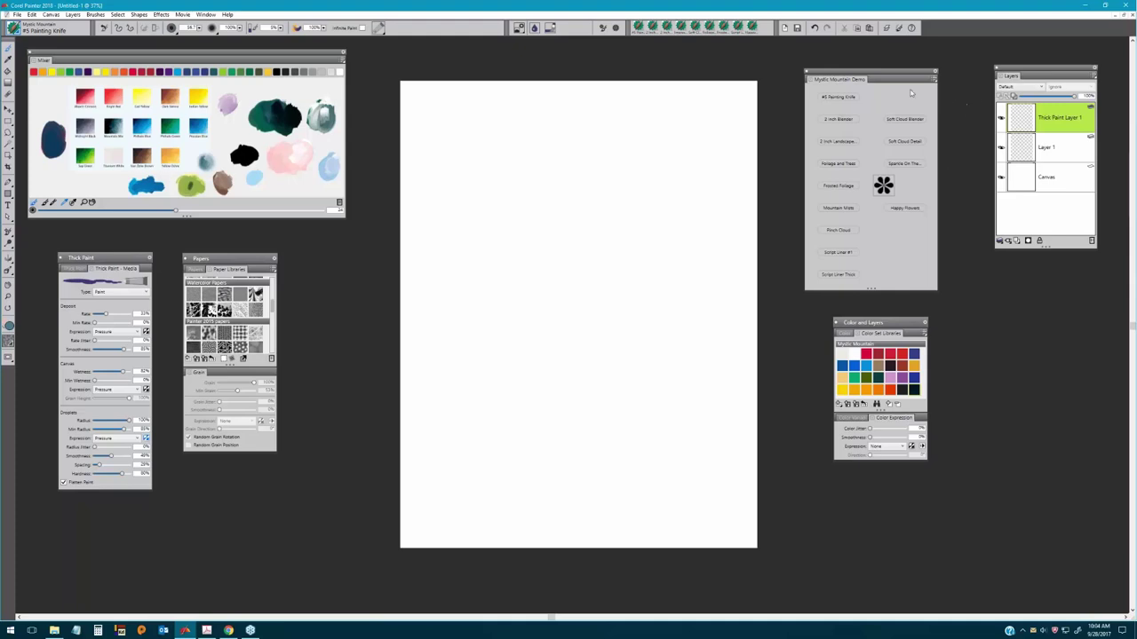
Choose the 2 Inch Landscape Brush variant and reset it to its default settings.
click(843, 143)
click(843, 143)
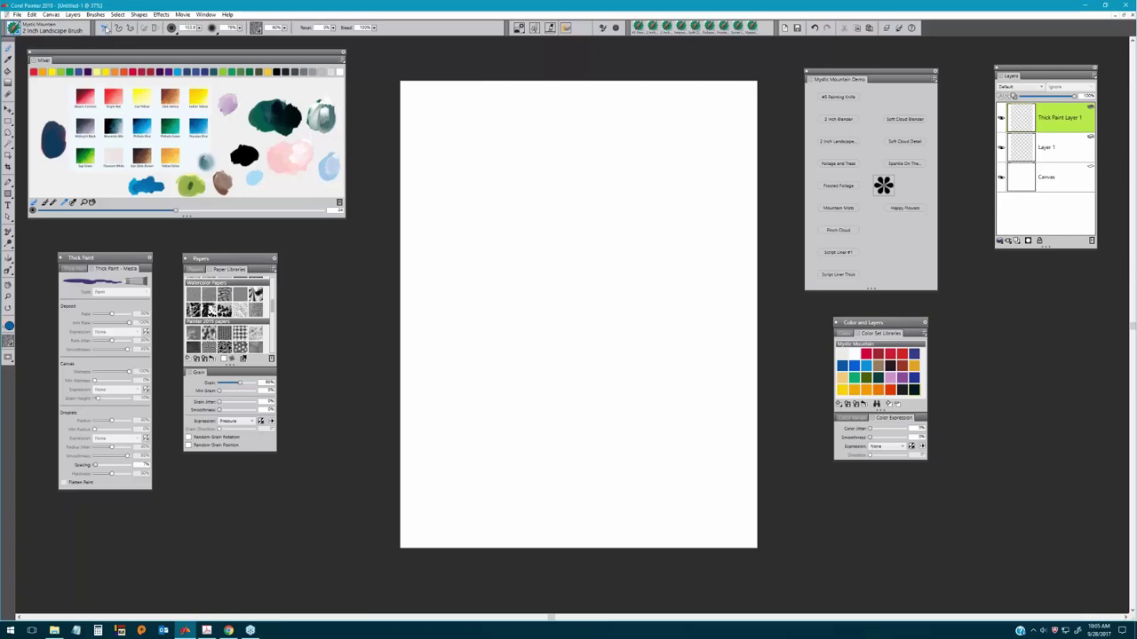
click(104, 29)
Calibrate Brush Tracking by drawing sample strokes on the scratchpad and accept the adjusted pressure and velocity values.
click(898, 27)
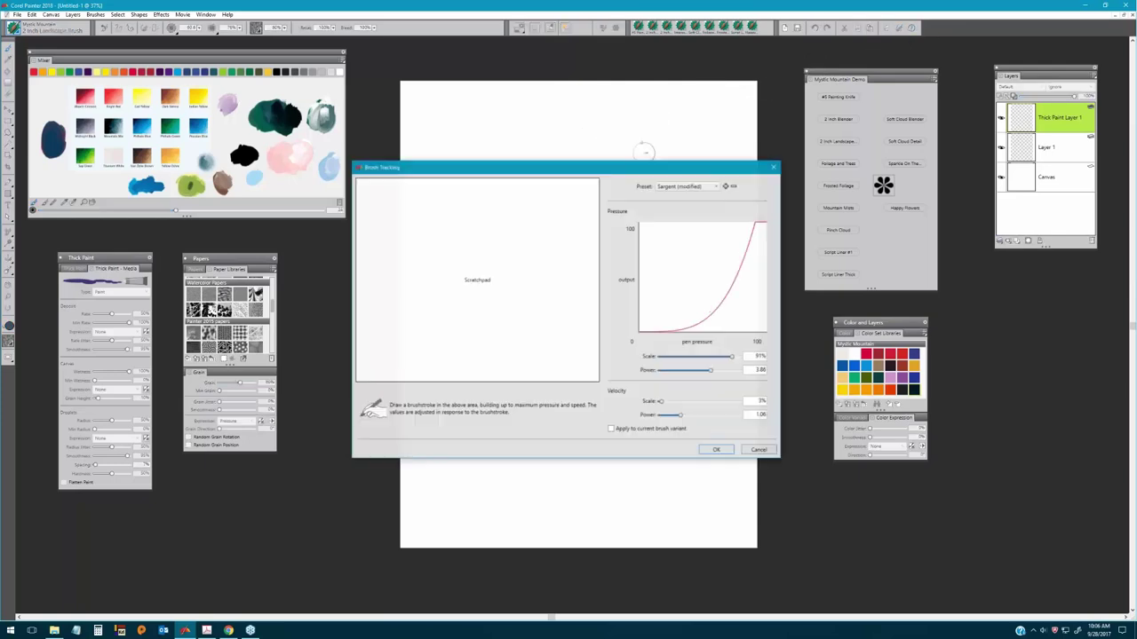
mouse_move(434, 240)
mouse_down()
mouse_move(476, 238)
mouse_move(484, 268)
mouse_move(511, 270)
mouse_move(520, 297)
mouse_move(484, 320)
mouse_move(453, 306)
mouse_up()
mouse_move(514, 210)
mouse_down()
mouse_move(516, 306)
mouse_move(482, 334)
mouse_move(466, 300)
mouse_up()
drag(494, 251, 471, 300)
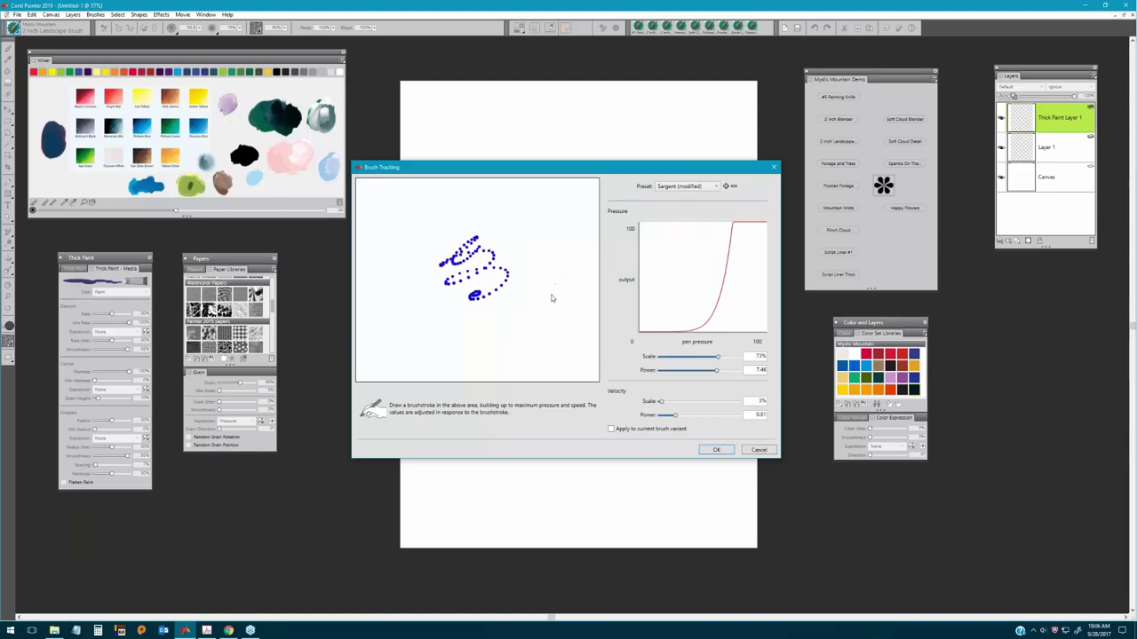
click(716, 450)
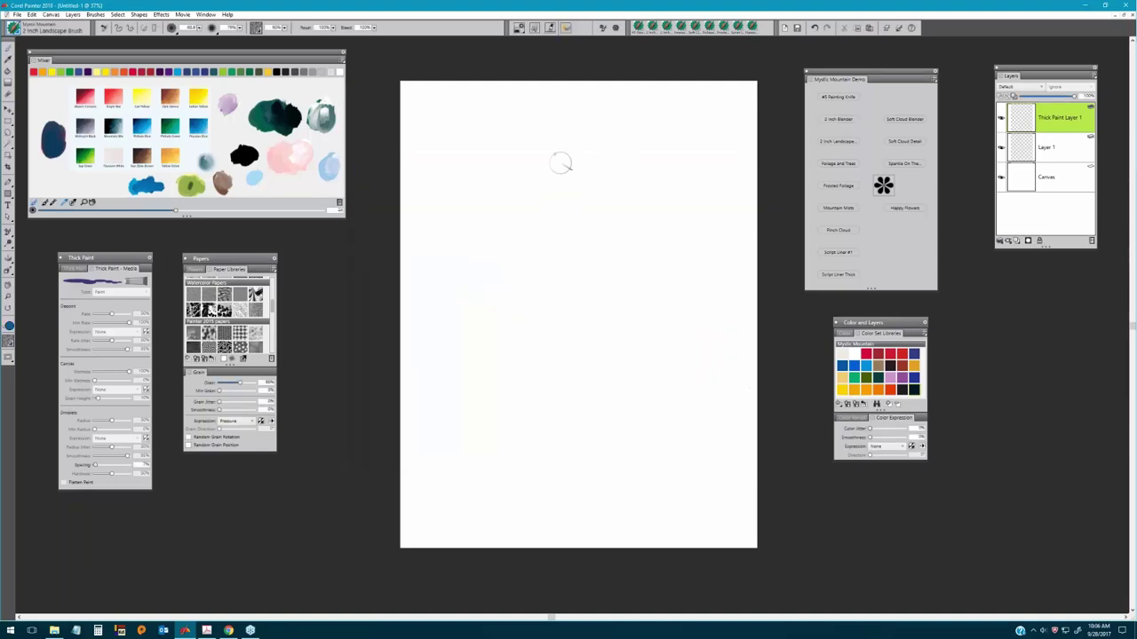
Enlarge the landscape brush to about 161 and delete Thick Paint Layer 1.
drag(541, 170, 547, 164)
click(1093, 240)
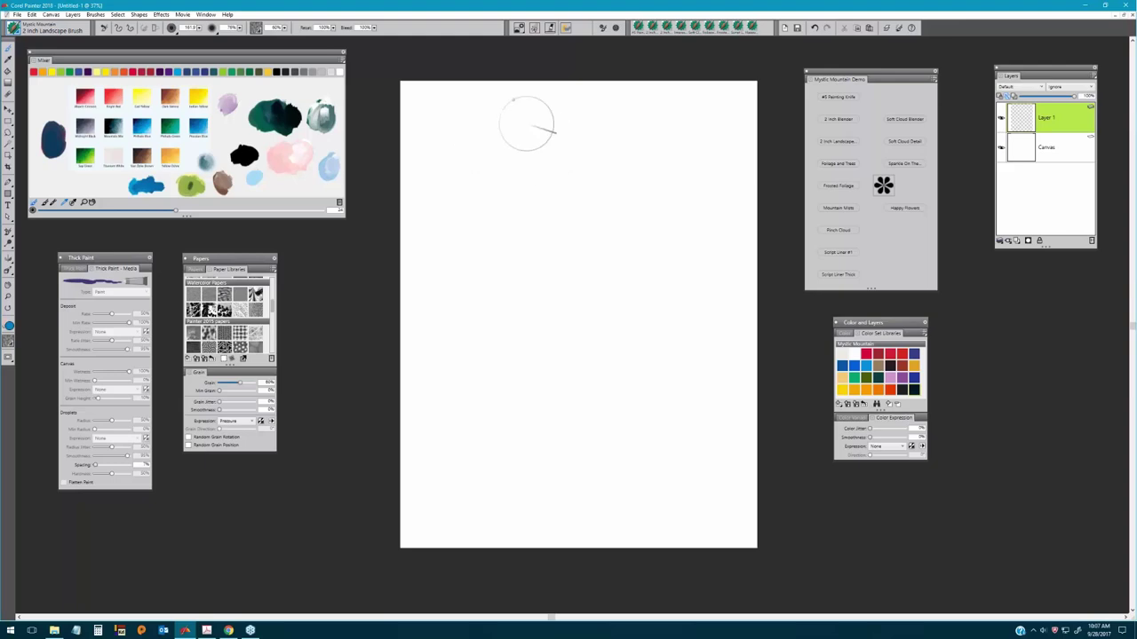
Paint irregular blue sky patches across the upper part of the canvas on Layer 1, leaving white gaps for clouds.
mouse_move(465, 116)
mouse_down()
mouse_move(426, 93)
mouse_move(403, 148)
mouse_move(429, 151)
mouse_move(426, 165)
mouse_move(394, 101)
mouse_move(459, 76)
mouse_move(473, 90)
mouse_move(519, 86)
mouse_move(531, 123)
mouse_move(511, 107)
mouse_move(550, 114)
mouse_up()
mouse_move(418, 164)
mouse_down()
mouse_move(413, 195)
mouse_move(442, 188)
mouse_up()
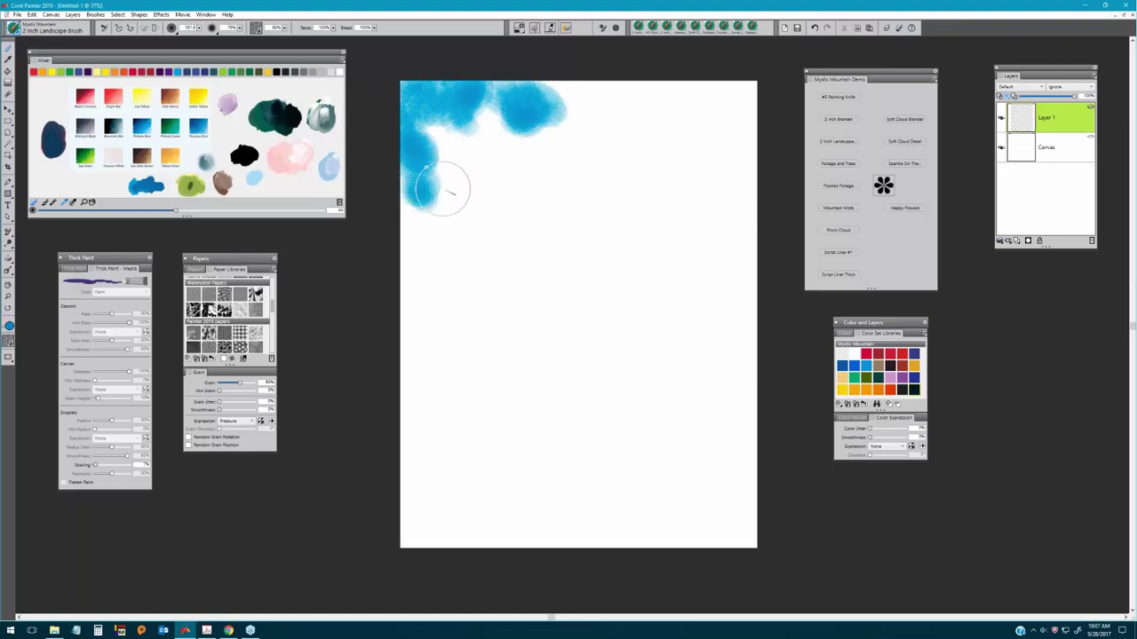
mouse_move(560, 104)
mouse_down()
mouse_move(537, 180)
mouse_move(572, 127)
mouse_move(545, 89)
mouse_move(455, 97)
mouse_move(462, 211)
mouse_move(437, 214)
mouse_move(430, 202)
mouse_move(510, 233)
mouse_up()
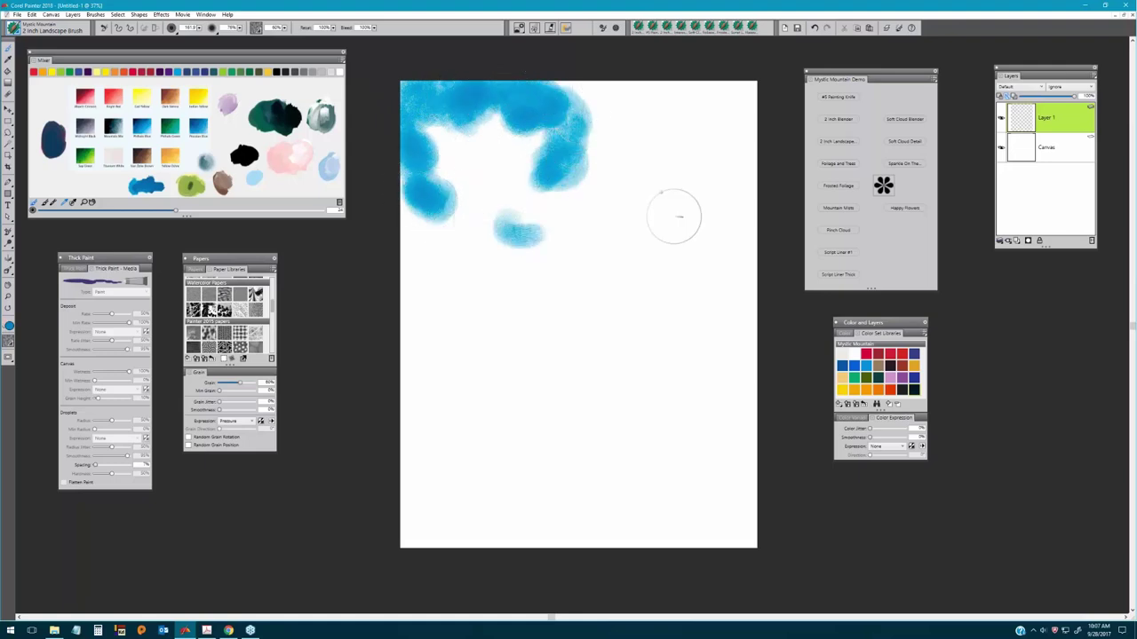
click(618, 213)
mouse_move(613, 213)
mouse_down()
mouse_move(568, 173)
mouse_move(598, 127)
mouse_move(622, 145)
mouse_move(646, 107)
mouse_move(634, 106)
mouse_move(649, 115)
mouse_up()
mouse_move(703, 152)
mouse_down()
mouse_move(711, 157)
mouse_move(700, 125)
mouse_move(661, 93)
mouse_move(742, 116)
mouse_move(665, 77)
mouse_move(655, 89)
mouse_up()
Extend the blue sky patches down both sides and through the middle of the canvas, keeping the cloud shapes white.
mouse_move(721, 241)
mouse_down()
mouse_move(701, 276)
mouse_move(716, 310)
mouse_move(752, 302)
mouse_move(745, 275)
mouse_move(701, 289)
mouse_up()
mouse_move(462, 329)
mouse_down()
mouse_move(422, 325)
mouse_move(431, 341)
mouse_move(429, 304)
mouse_move(451, 310)
mouse_move(408, 283)
mouse_move(438, 275)
mouse_move(445, 252)
mouse_move(490, 259)
mouse_move(528, 238)
mouse_move(493, 226)
mouse_move(546, 257)
mouse_move(573, 240)
mouse_move(562, 225)
mouse_move(618, 238)
mouse_up()
mouse_move(656, 274)
mouse_down()
mouse_move(654, 240)
mouse_move(673, 228)
mouse_move(745, 237)
mouse_move(721, 250)
mouse_move(738, 233)
mouse_up()
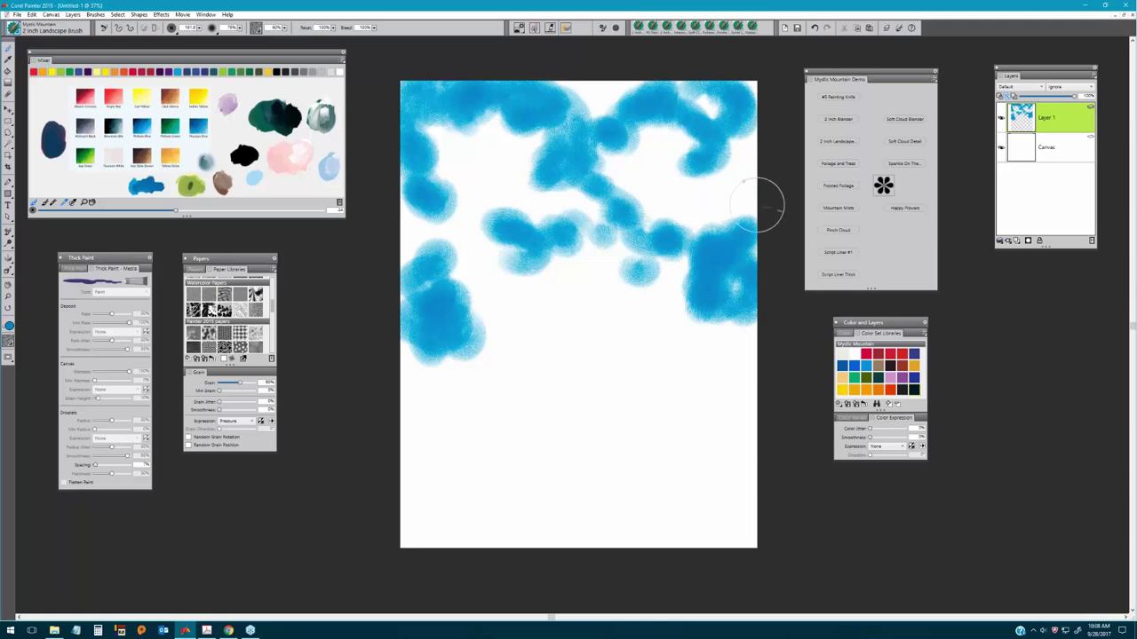
mouse_move(677, 238)
mouse_down()
mouse_move(635, 249)
mouse_move(532, 241)
mouse_move(522, 287)
mouse_move(457, 259)
mouse_move(439, 266)
mouse_move(418, 242)
mouse_up()
mouse_move(573, 348)
mouse_down()
mouse_move(535, 321)
mouse_move(535, 286)
mouse_move(583, 337)
mouse_up()
mouse_move(634, 291)
mouse_down()
mouse_move(624, 350)
mouse_move(629, 304)
mouse_move(669, 293)
mouse_move(704, 348)
mouse_move(752, 314)
mouse_move(736, 246)
mouse_move(746, 186)
mouse_move(776, 174)
mouse_move(722, 231)
mouse_move(749, 287)
mouse_move(750, 182)
mouse_up()
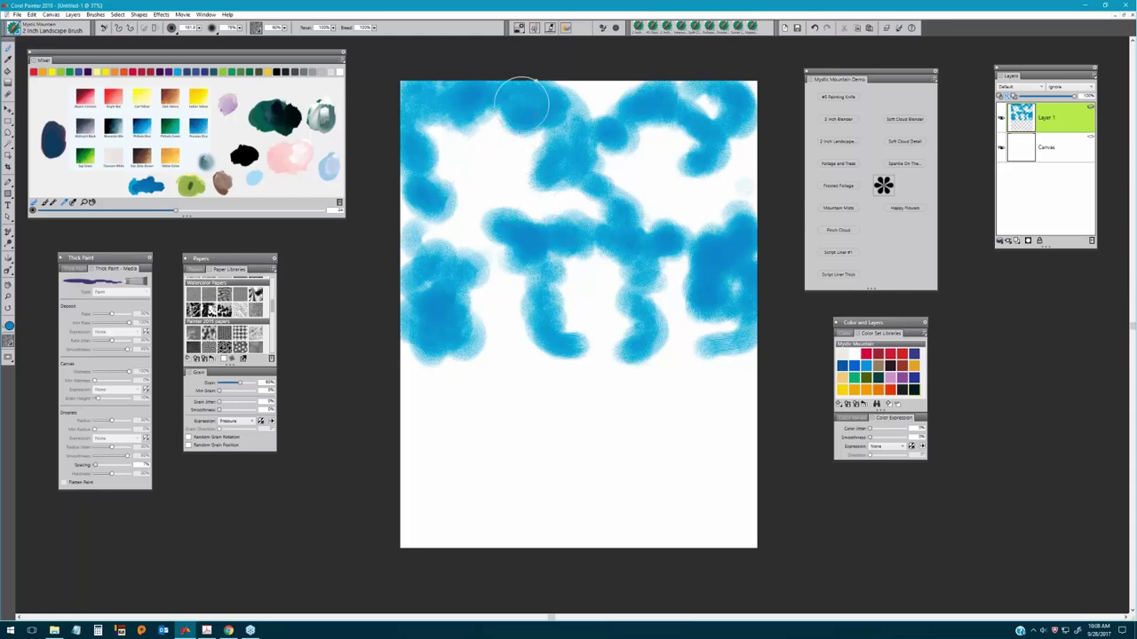
mouse_move(522, 104)
mouse_down()
mouse_move(586, 95)
mouse_move(562, 93)
mouse_move(632, 73)
mouse_move(727, 93)
mouse_move(707, 100)
mouse_move(746, 86)
mouse_move(752, 262)
mouse_up()
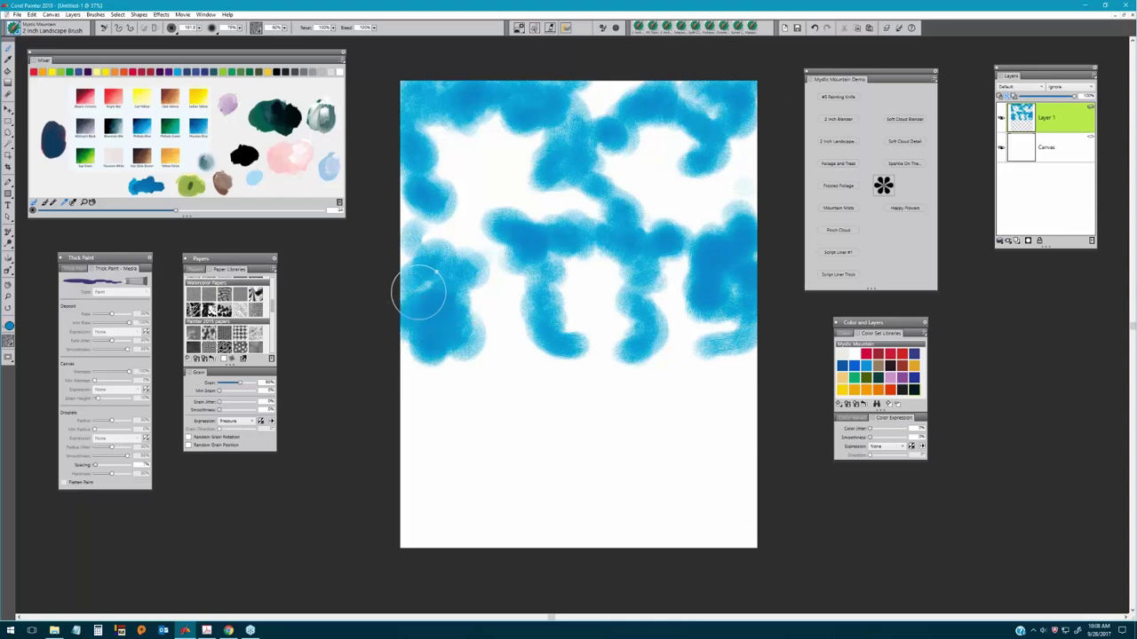
mouse_move(419, 291)
mouse_down()
mouse_move(394, 256)
mouse_move(424, 170)
mouse_move(413, 108)
mouse_move(460, 97)
mouse_move(474, 79)
mouse_move(529, 78)
mouse_move(601, 107)
mouse_move(675, 173)
mouse_move(601, 104)
mouse_move(527, 89)
mouse_move(516, 73)
mouse_move(393, 105)
mouse_move(524, 87)
mouse_move(693, 94)
mouse_move(731, 79)
mouse_move(691, 91)
mouse_move(698, 79)
mouse_move(716, 102)
mouse_move(647, 105)
mouse_move(570, 68)
mouse_move(521, 93)
mouse_move(463, 80)
mouse_move(426, 103)
mouse_move(695, 111)
mouse_up()
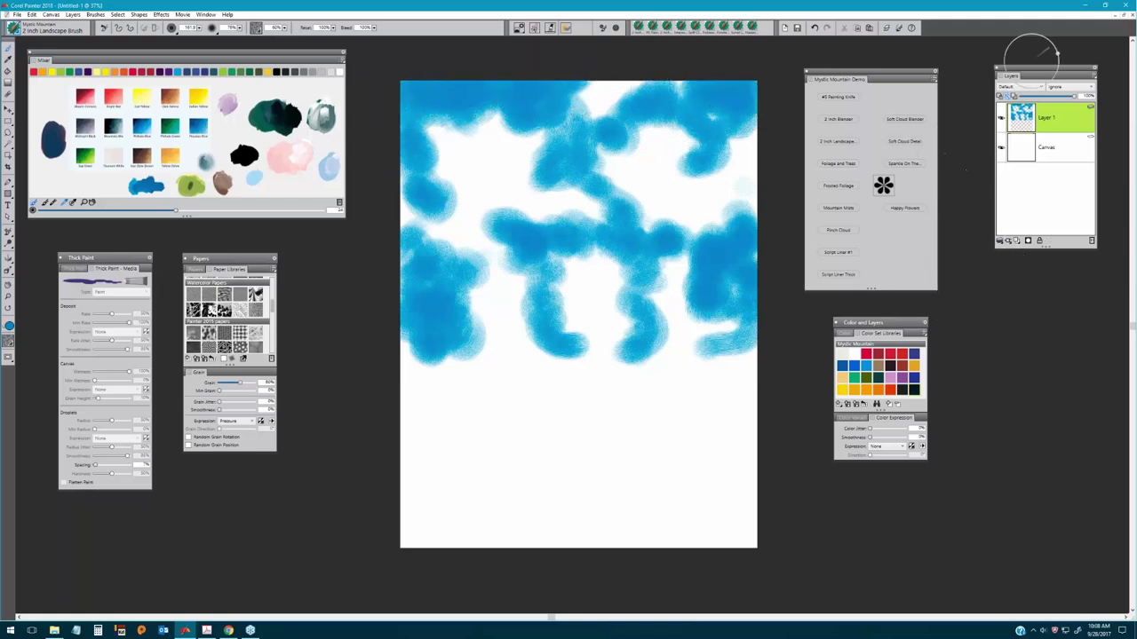
Blend the blue edges of the upper clouds into soft transitions with the 2 Inch Blender at a size of about 108.
click(848, 117)
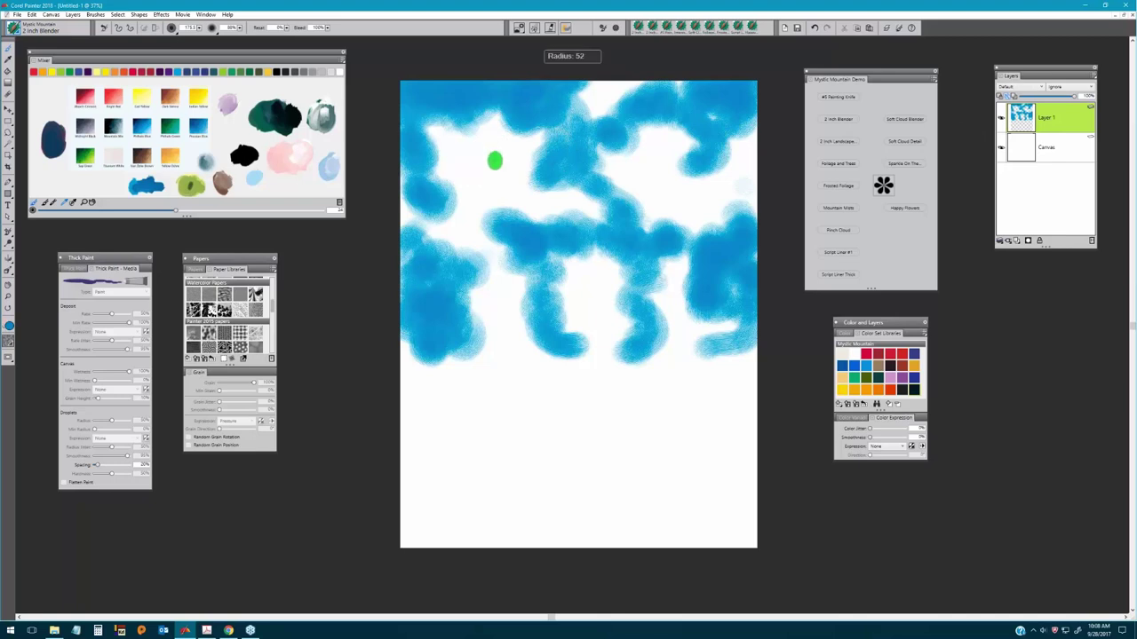
drag(502, 161, 510, 161)
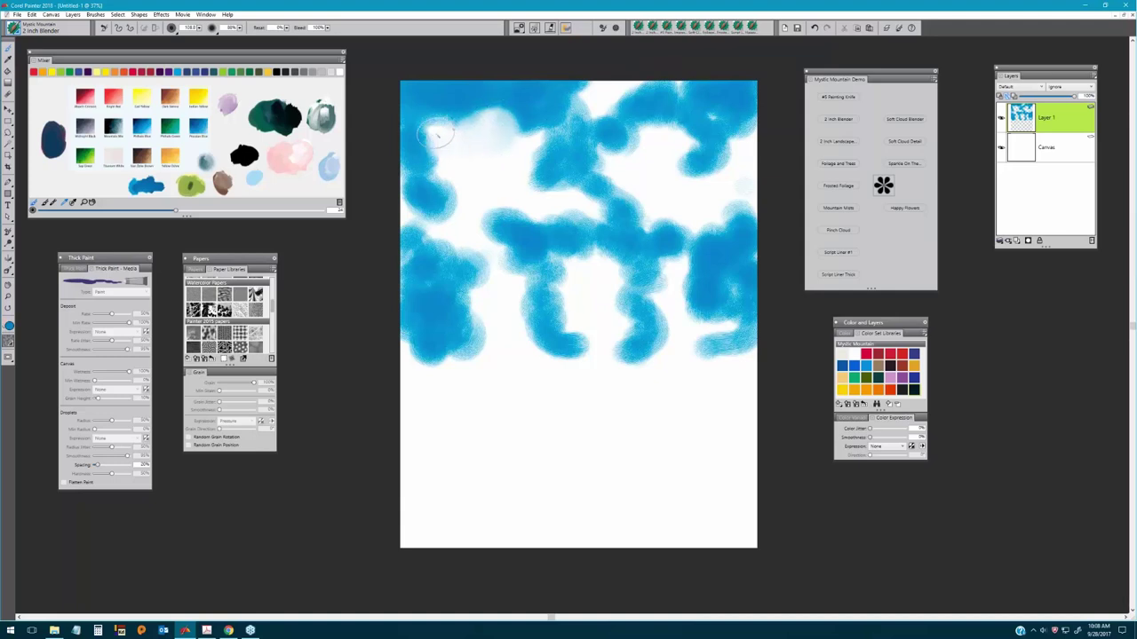
drag(454, 151, 458, 191)
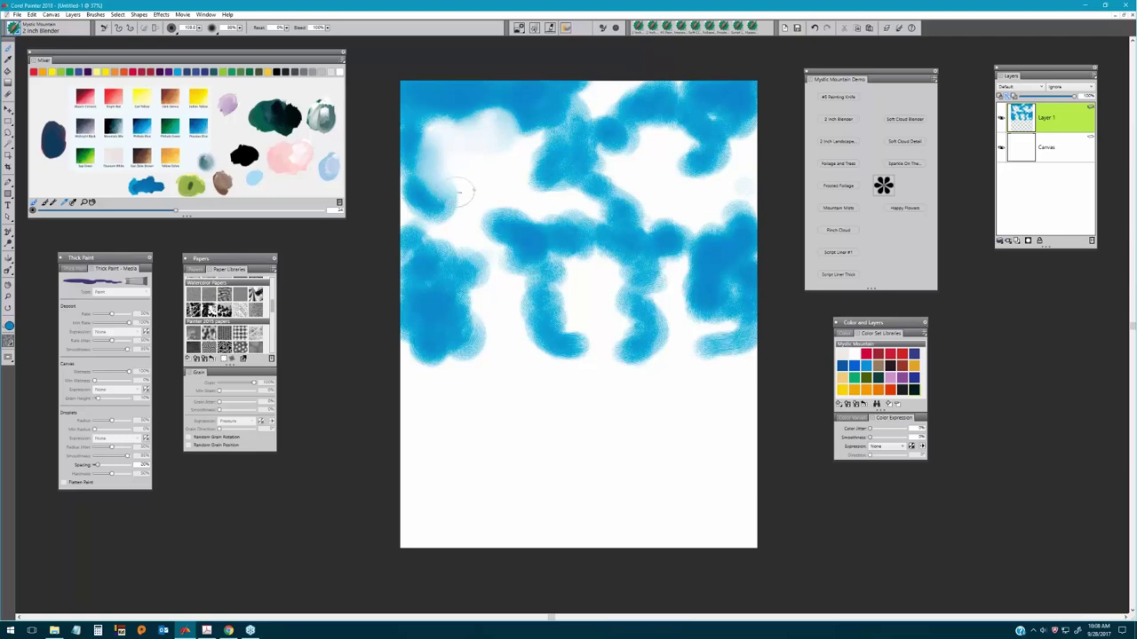
drag(463, 140, 525, 151)
drag(597, 105, 588, 106)
mouse_move(623, 157)
mouse_down()
mouse_move(655, 140)
mouse_move(651, 129)
mouse_move(678, 132)
mouse_move(660, 140)
mouse_move(690, 153)
mouse_move(601, 160)
mouse_move(625, 175)
mouse_move(688, 164)
mouse_move(742, 183)
mouse_move(737, 151)
mouse_move(757, 158)
mouse_move(675, 198)
mouse_up()
mouse_move(667, 145)
mouse_down()
mouse_move(637, 154)
mouse_move(613, 139)
mouse_move(532, 145)
mouse_up()
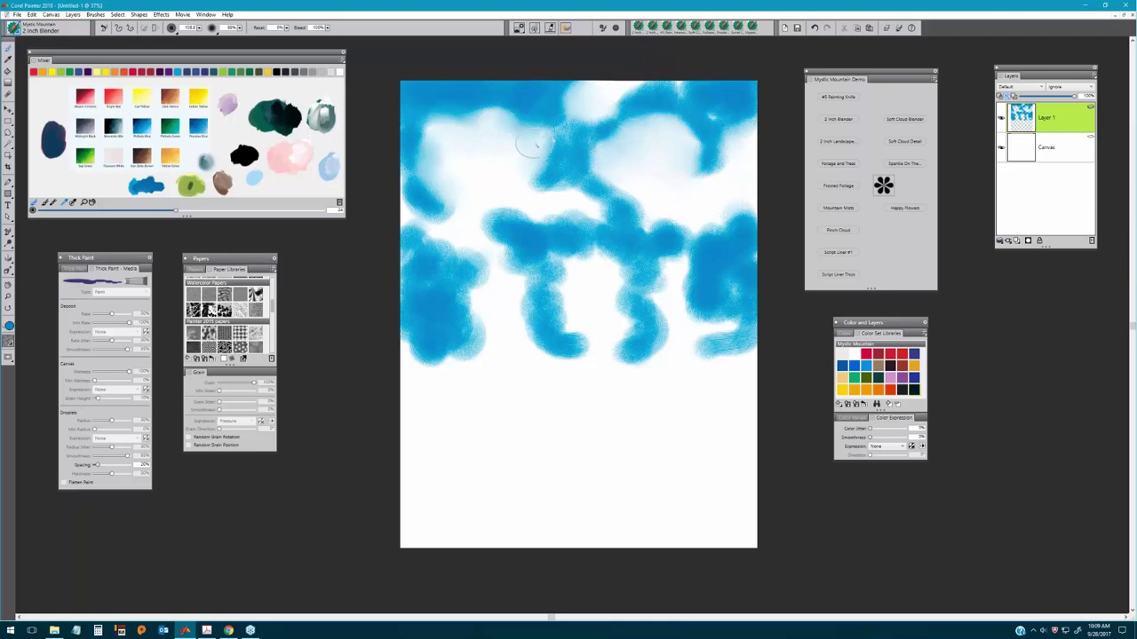
mouse_move(575, 203)
mouse_down()
mouse_move(557, 183)
mouse_move(570, 197)
mouse_move(538, 203)
mouse_move(640, 238)
mouse_move(630, 248)
mouse_move(681, 276)
mouse_move(658, 289)
mouse_move(652, 276)
mouse_move(692, 264)
mouse_move(696, 298)
mouse_move(626, 286)
mouse_move(591, 304)
mouse_move(600, 279)
mouse_move(558, 276)
mouse_move(485, 302)
mouse_move(488, 257)
mouse_move(419, 211)
mouse_move(482, 181)
mouse_up()
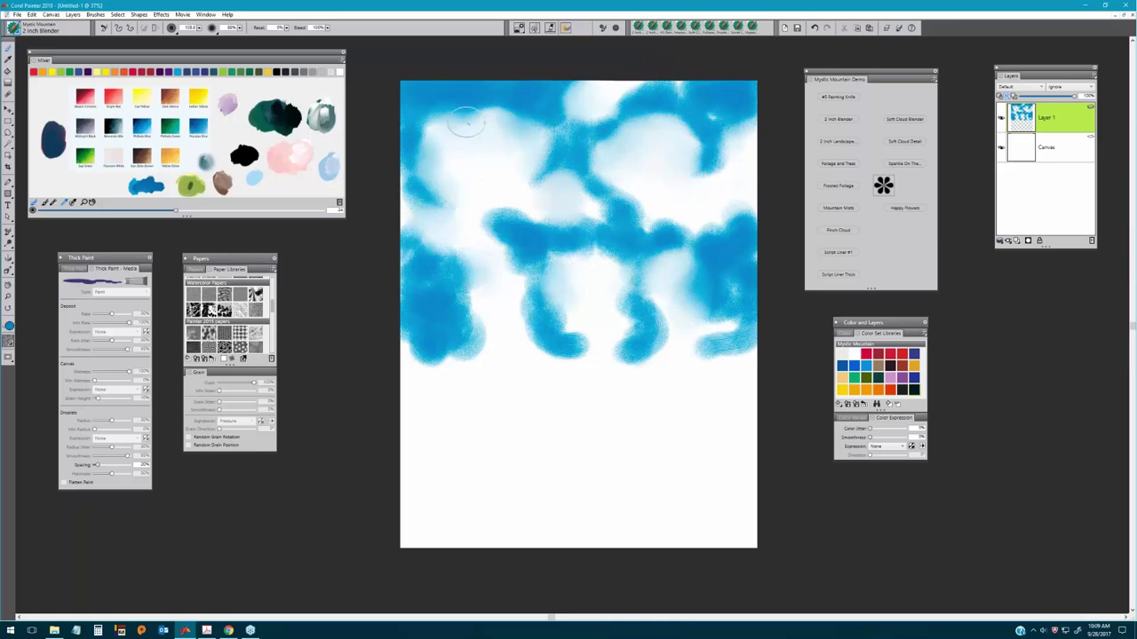
drag(467, 122, 554, 126)
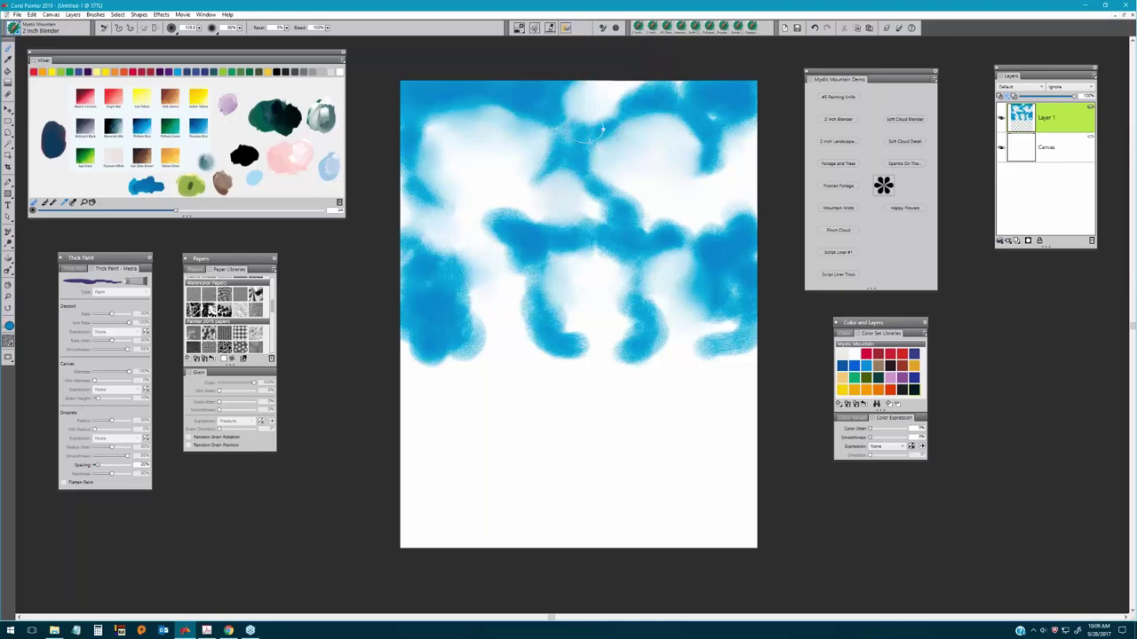
drag(649, 113, 705, 88)
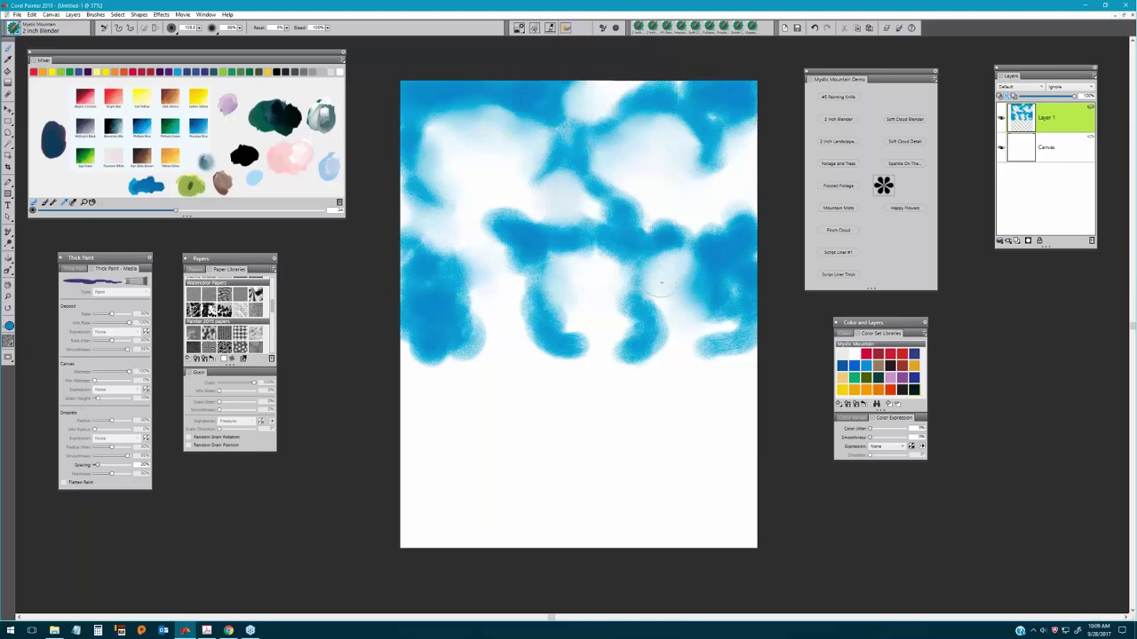
Soften the edges of the middle and lower cloud shapes and touch up the upper ones with the same blender.
mouse_move(589, 279)
mouse_down()
mouse_move(571, 316)
mouse_move(469, 330)
mouse_move(485, 307)
mouse_move(471, 297)
mouse_move(481, 290)
mouse_move(469, 269)
mouse_move(430, 242)
mouse_move(442, 208)
mouse_move(400, 187)
mouse_move(439, 125)
mouse_up()
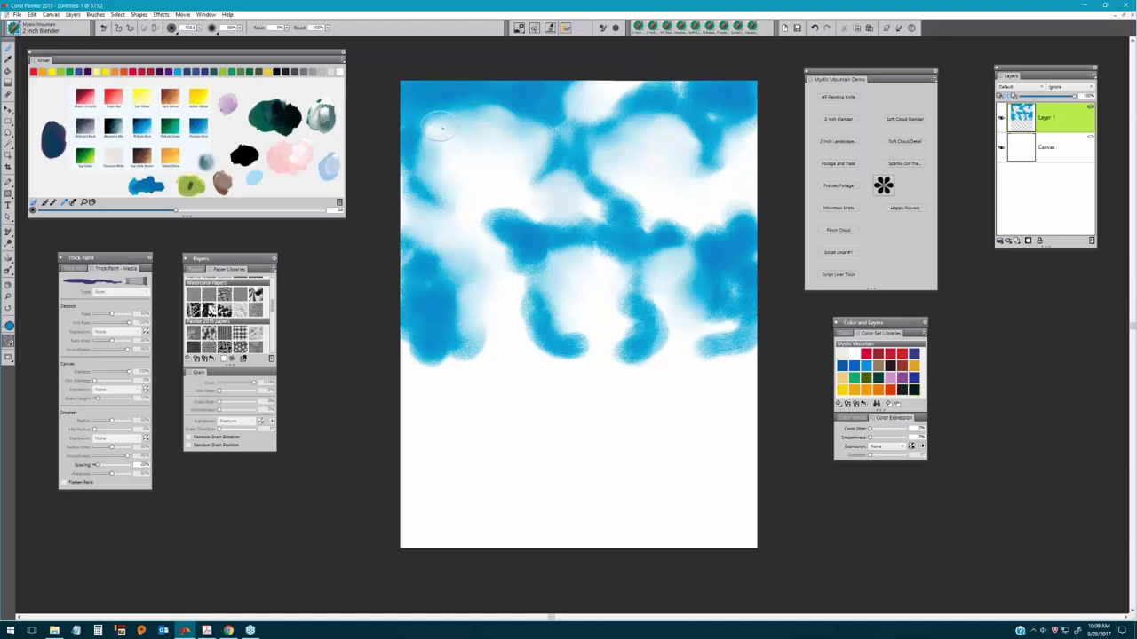
mouse_move(563, 189)
mouse_down()
mouse_move(561, 162)
mouse_move(513, 111)
mouse_up()
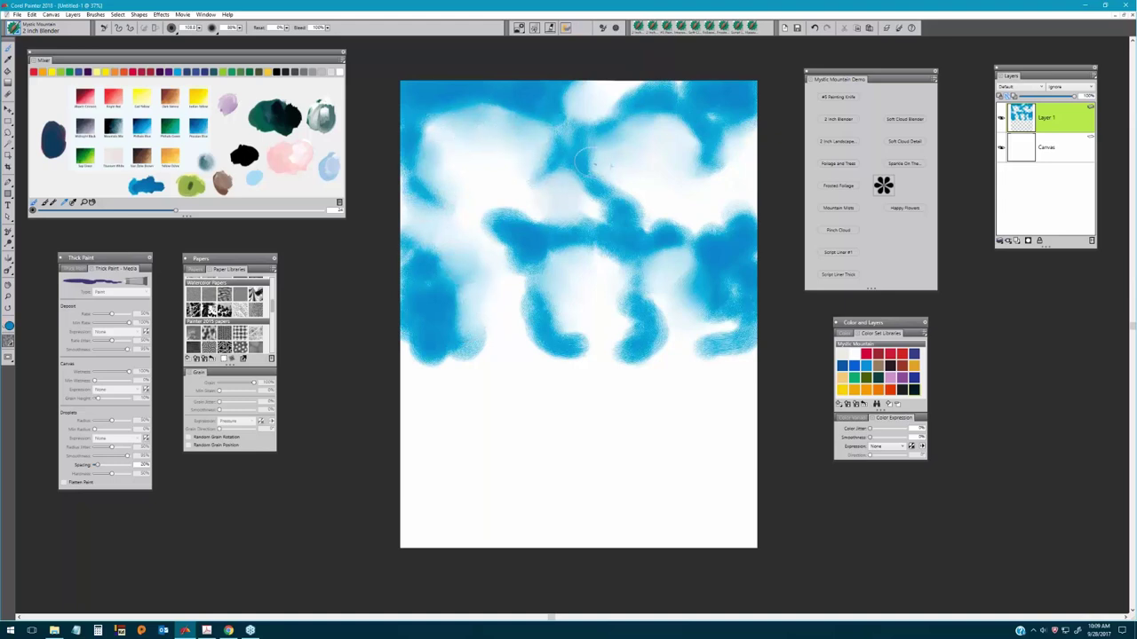
mouse_move(586, 160)
mouse_down()
mouse_move(588, 219)
mouse_move(555, 256)
mouse_up()
drag(716, 323, 710, 290)
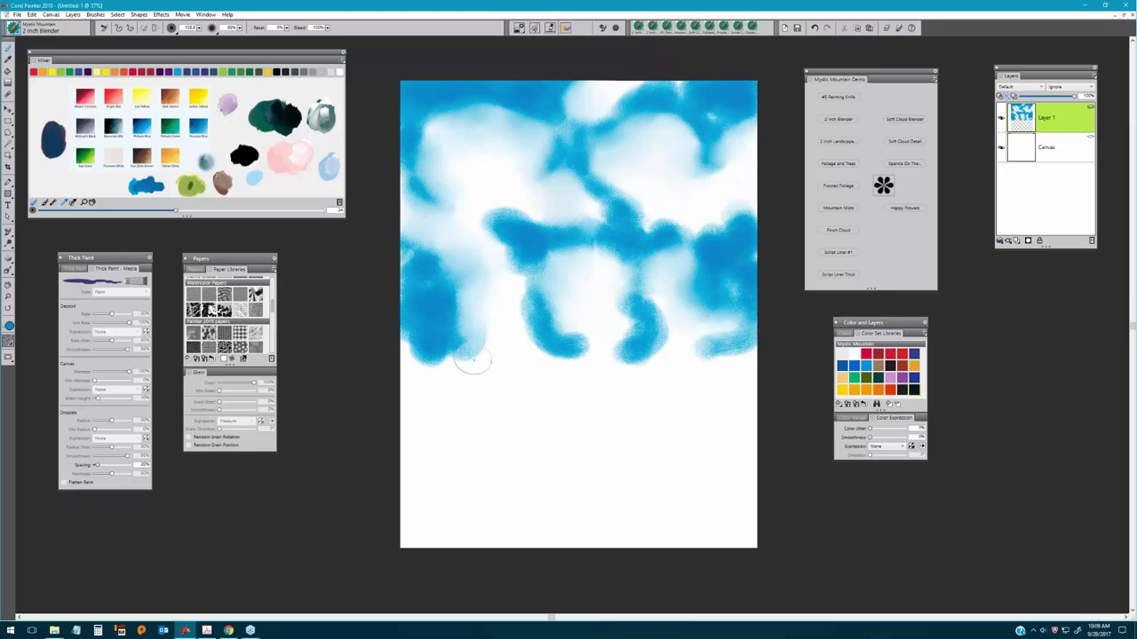
mouse_move(472, 360)
mouse_down()
mouse_move(405, 321)
mouse_move(424, 353)
mouse_move(406, 278)
mouse_move(493, 301)
mouse_move(508, 335)
mouse_move(499, 233)
mouse_move(515, 216)
mouse_move(570, 210)
mouse_up()
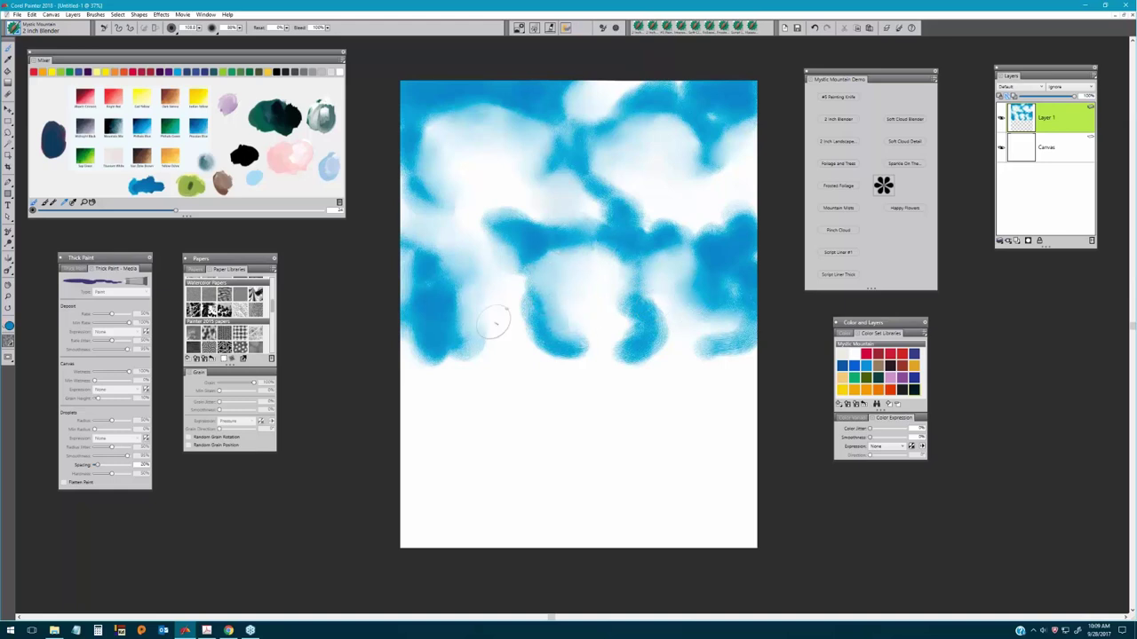
drag(502, 296, 475, 233)
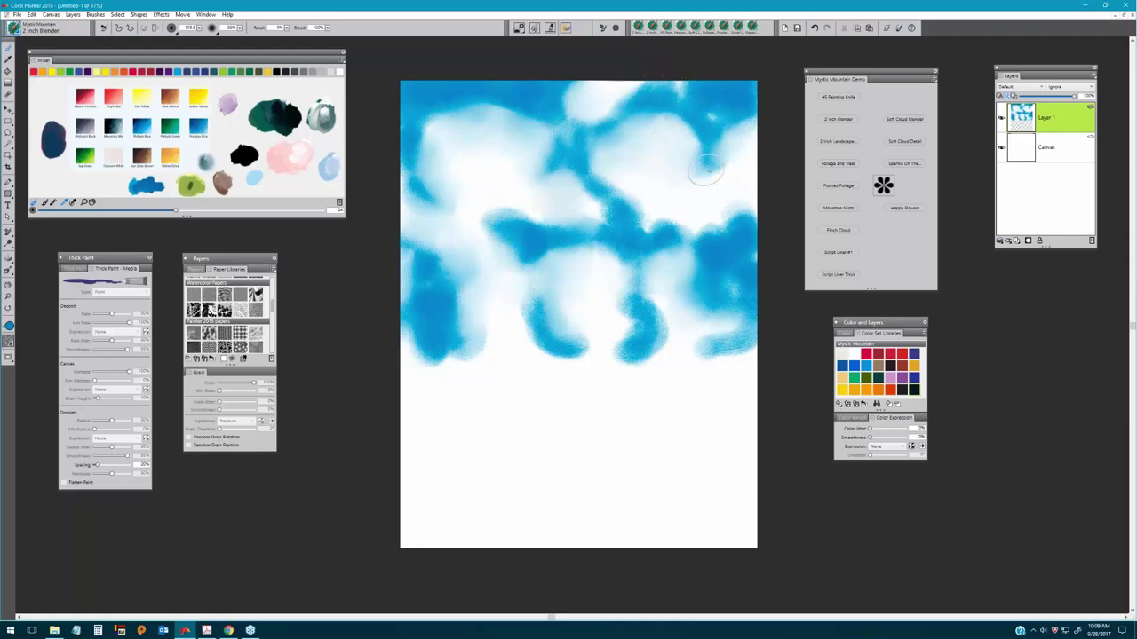
drag(706, 171, 672, 207)
Check the canvas width, height and resolution in the Resize dialog, keeping the existing values.
click(51, 15)
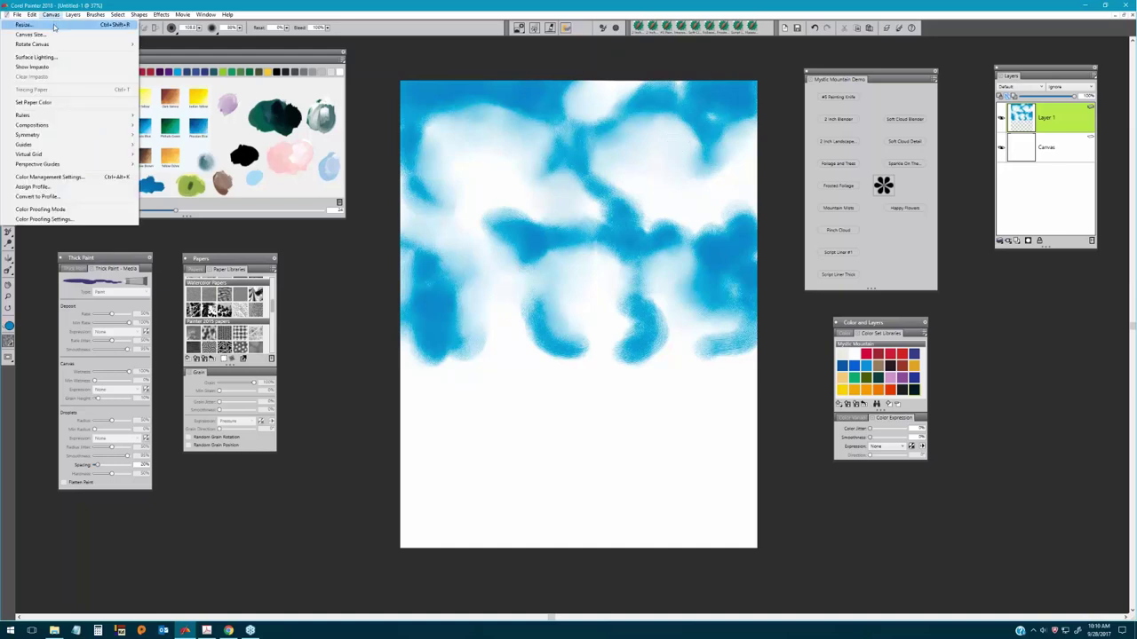
click(53, 26)
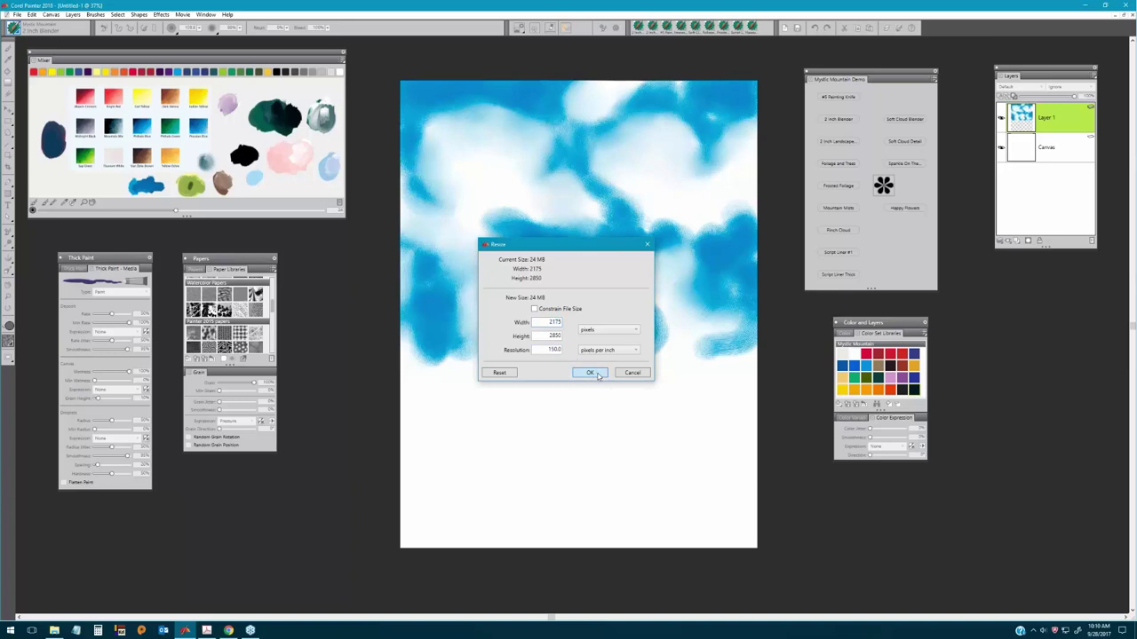
click(590, 373)
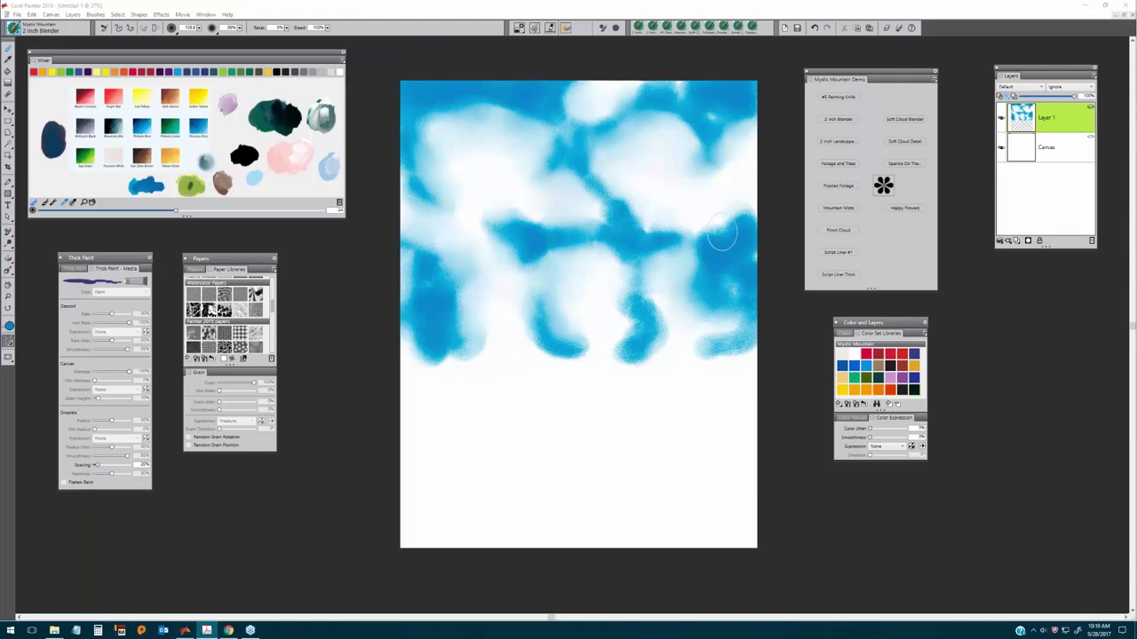
Blend the blue patch on the right-hand side of the lower central cloud.
mouse_move(655, 223)
mouse_down()
mouse_move(640, 329)
mouse_move(660, 376)
mouse_up()
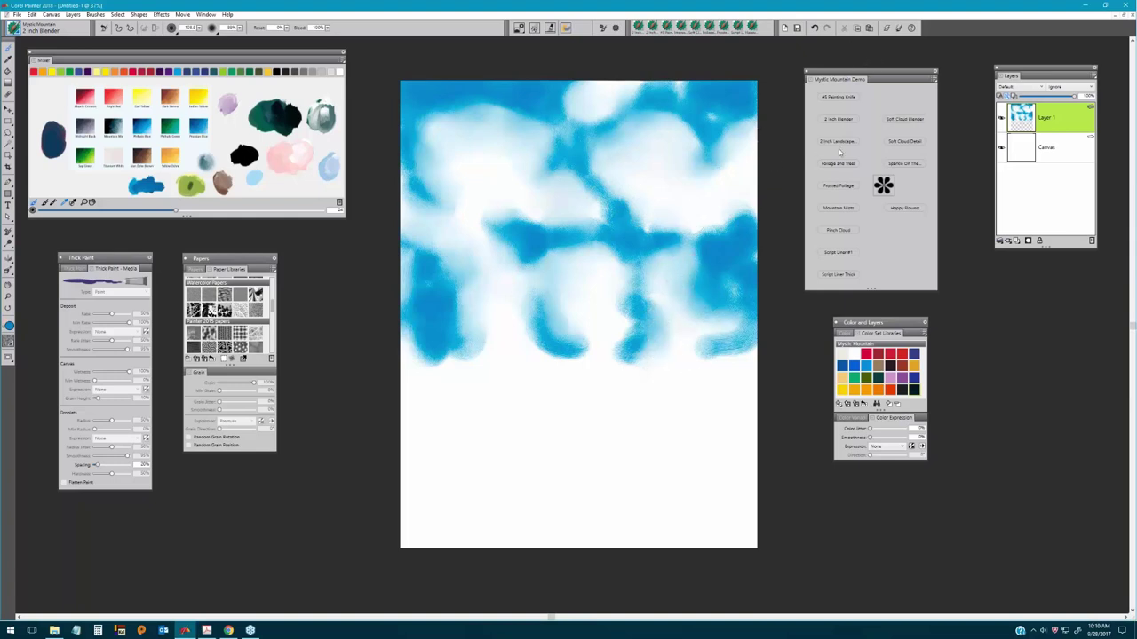
Paint puffy off-white highlights along the edges of the upper clouds with the Soft Cloud Detail brush.
click(906, 142)
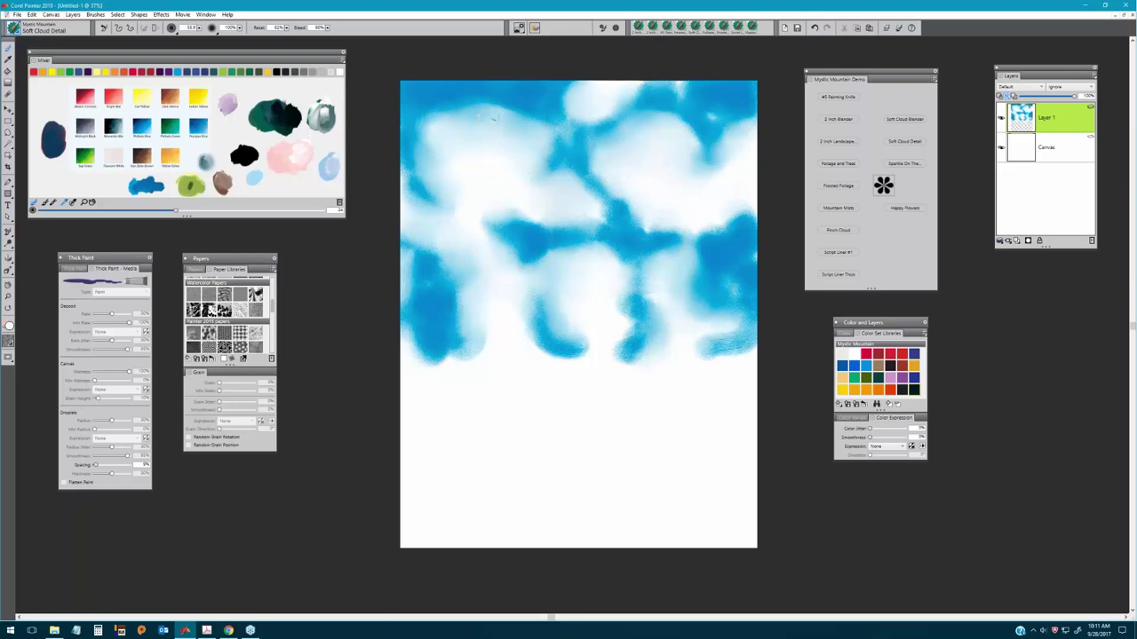
mouse_move(484, 104)
mouse_down()
mouse_move(507, 123)
mouse_move(495, 102)
mouse_move(468, 121)
mouse_move(465, 104)
mouse_move(513, 122)
mouse_move(525, 110)
mouse_move(502, 114)
mouse_move(540, 147)
mouse_up()
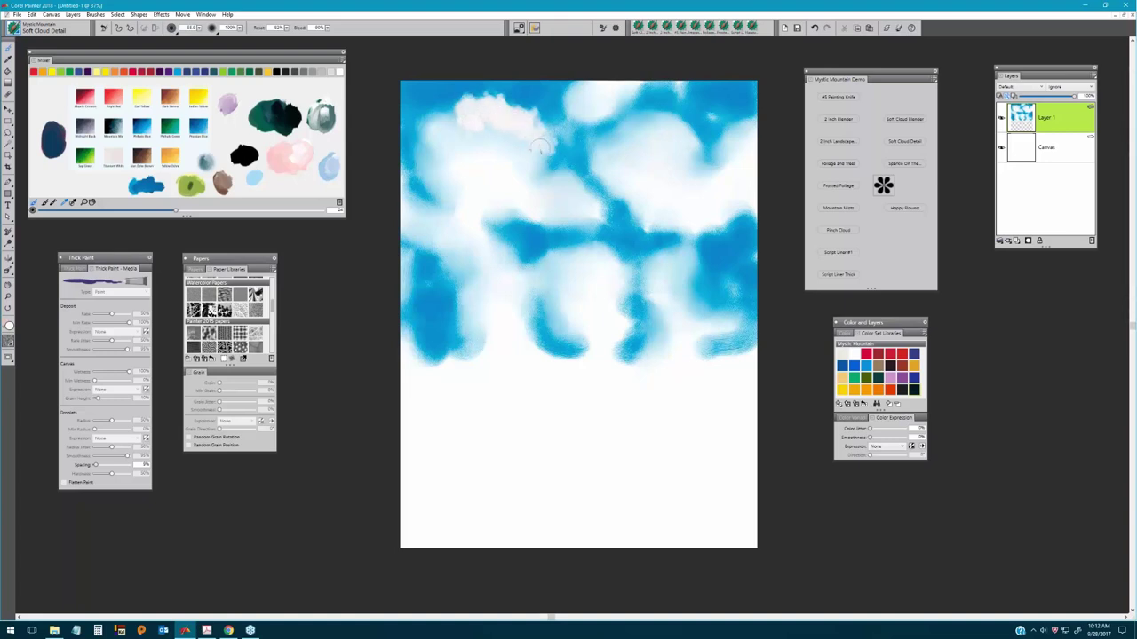
mouse_move(604, 127)
mouse_down()
mouse_move(643, 113)
mouse_move(657, 124)
mouse_move(659, 110)
mouse_move(636, 122)
mouse_move(657, 128)
mouse_move(628, 141)
mouse_move(663, 125)
mouse_move(677, 131)
mouse_move(675, 155)
mouse_move(689, 148)
mouse_move(623, 147)
mouse_move(613, 108)
mouse_move(584, 85)
mouse_up()
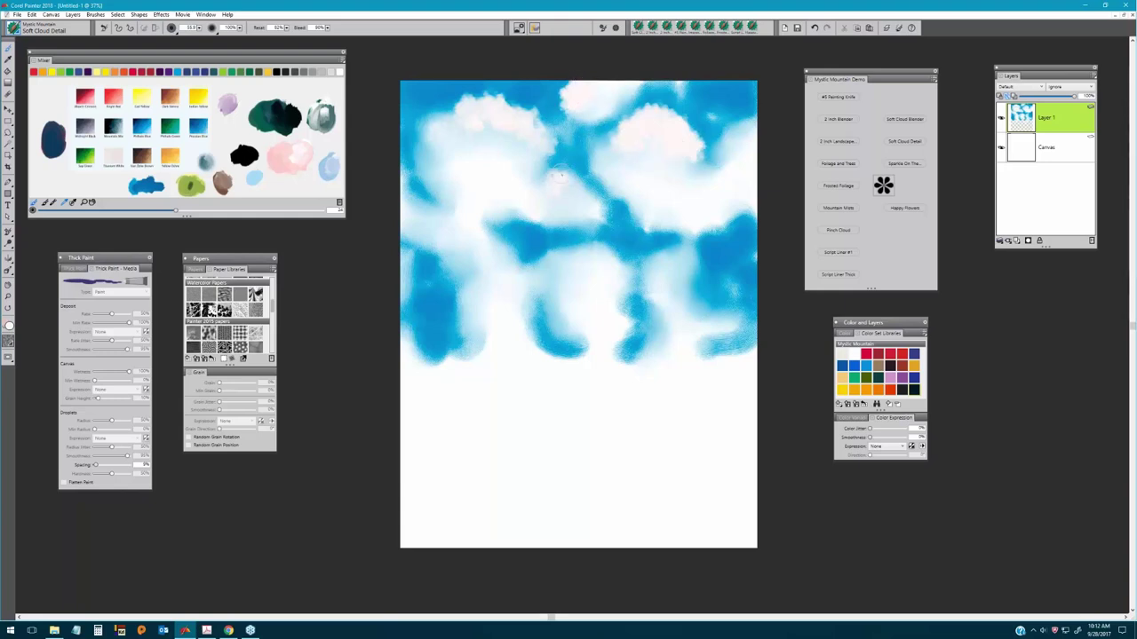
mouse_move(558, 175)
mouse_down()
mouse_move(593, 205)
mouse_move(551, 181)
mouse_move(524, 142)
mouse_move(447, 127)
mouse_move(497, 140)
mouse_move(492, 153)
mouse_move(522, 162)
mouse_move(580, 223)
mouse_up()
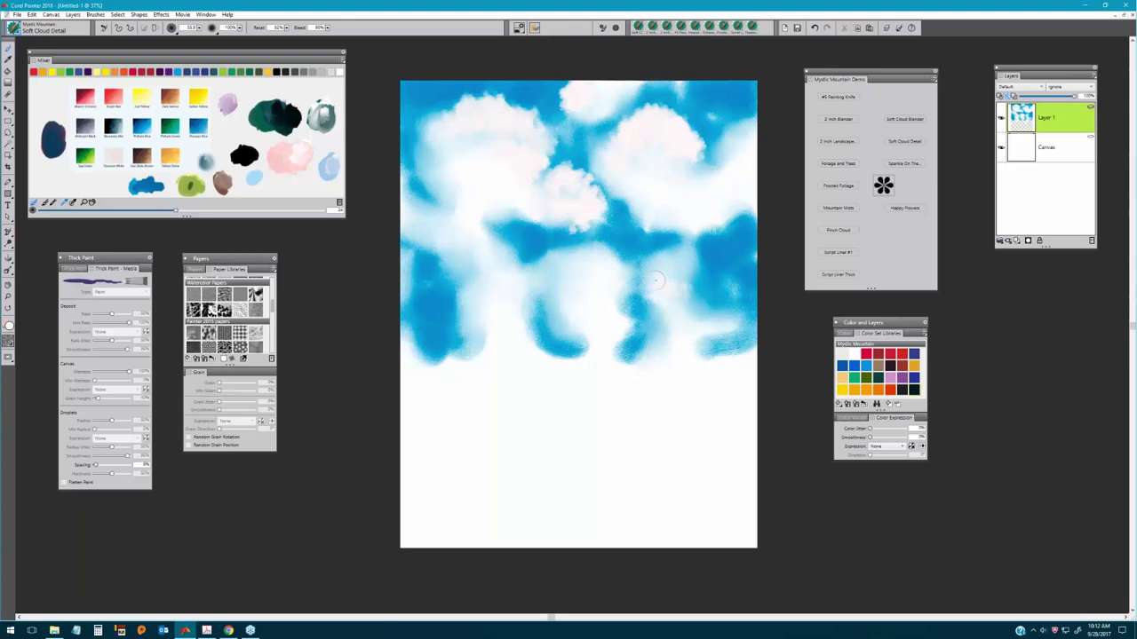
Add the same puffy detail to the three lower clouds and fill out the clouds along the canvas's upper edge and upper-right corner.
mouse_move(656, 281)
mouse_down()
mouse_move(644, 249)
mouse_move(657, 247)
mouse_move(666, 219)
mouse_move(699, 281)
mouse_move(671, 264)
mouse_move(688, 252)
mouse_move(676, 297)
mouse_up()
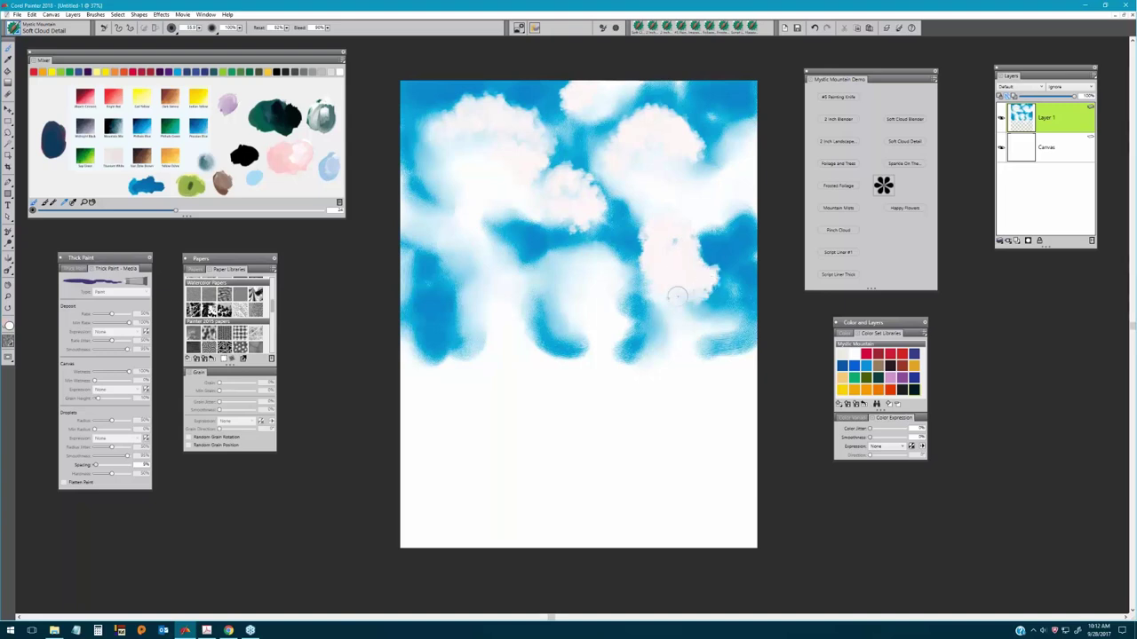
mouse_move(661, 248)
mouse_down()
mouse_move(718, 283)
mouse_move(693, 297)
mouse_move(709, 309)
mouse_move(673, 308)
mouse_move(715, 301)
mouse_move(716, 313)
mouse_move(692, 314)
mouse_move(686, 269)
mouse_move(642, 304)
mouse_move(568, 249)
mouse_move(606, 257)
mouse_move(611, 273)
mouse_move(581, 279)
mouse_move(532, 259)
mouse_move(478, 268)
mouse_move(450, 255)
mouse_move(441, 269)
mouse_move(463, 289)
mouse_move(442, 245)
mouse_move(492, 245)
mouse_move(501, 257)
mouse_move(459, 220)
mouse_move(462, 241)
mouse_move(518, 260)
mouse_move(527, 291)
mouse_move(501, 315)
mouse_move(454, 295)
mouse_move(448, 312)
mouse_move(485, 312)
mouse_move(446, 318)
mouse_move(403, 283)
mouse_up()
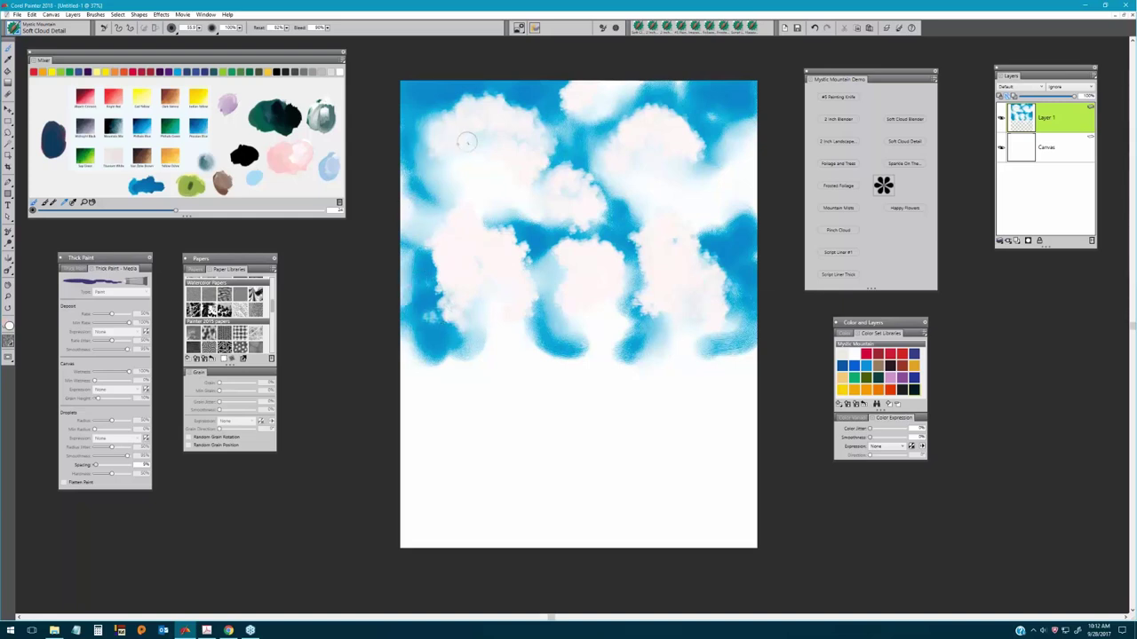
drag(570, 93, 632, 82)
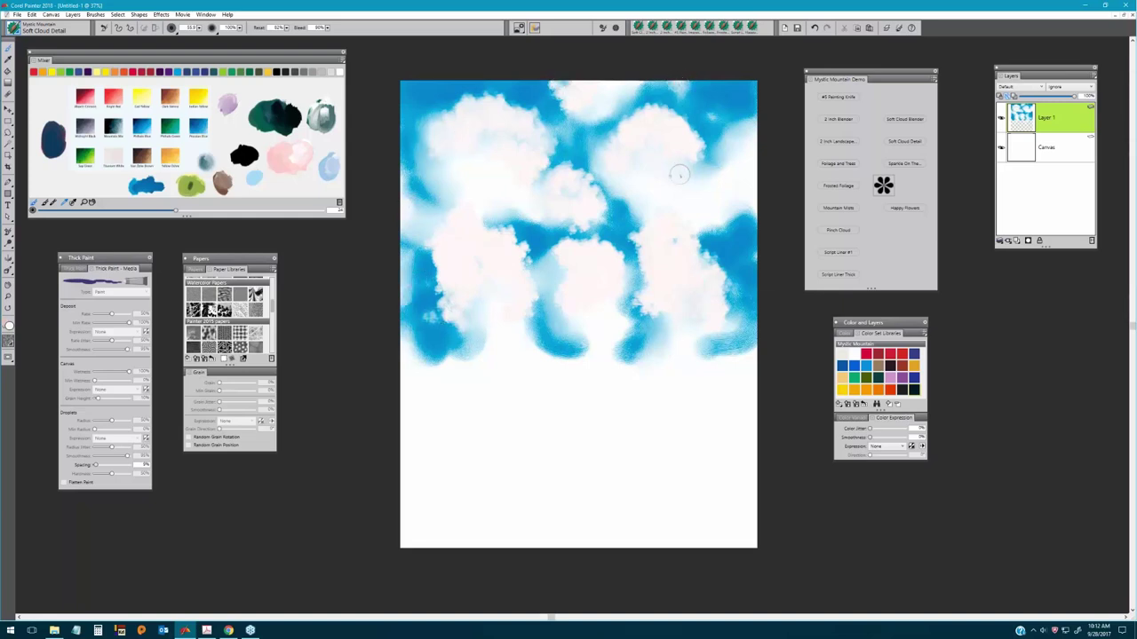
mouse_move(678, 174)
mouse_down()
mouse_move(725, 147)
mouse_move(742, 93)
mouse_move(730, 111)
mouse_move(746, 98)
mouse_up()
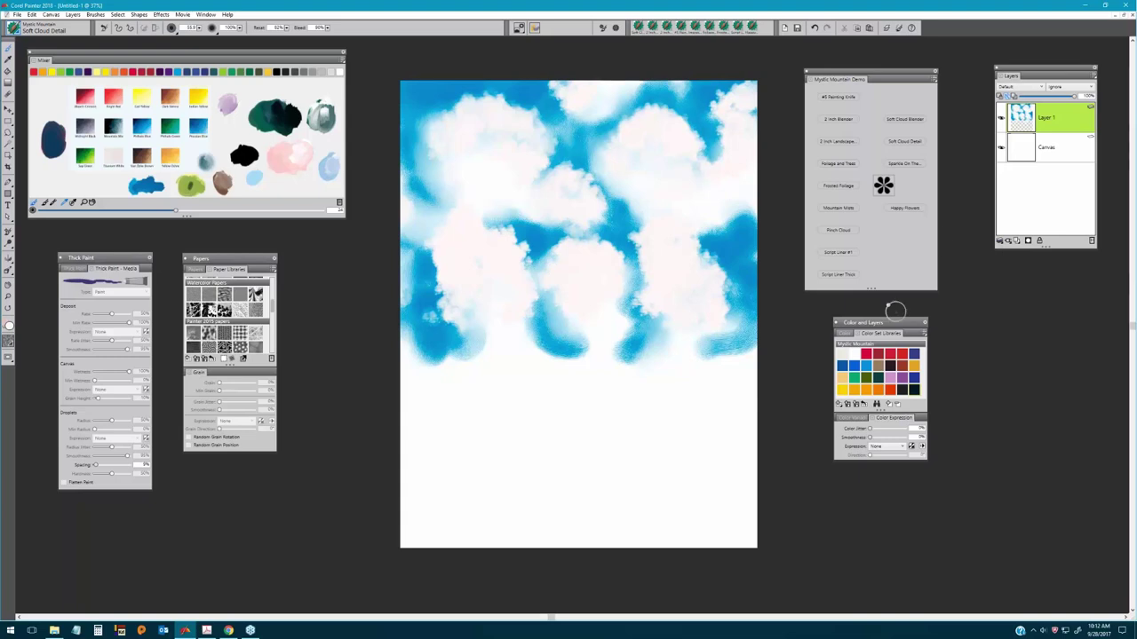
Fade the undersides of the lower clouds and their blue patches into the white below with the 2 Inch Blender.
click(843, 121)
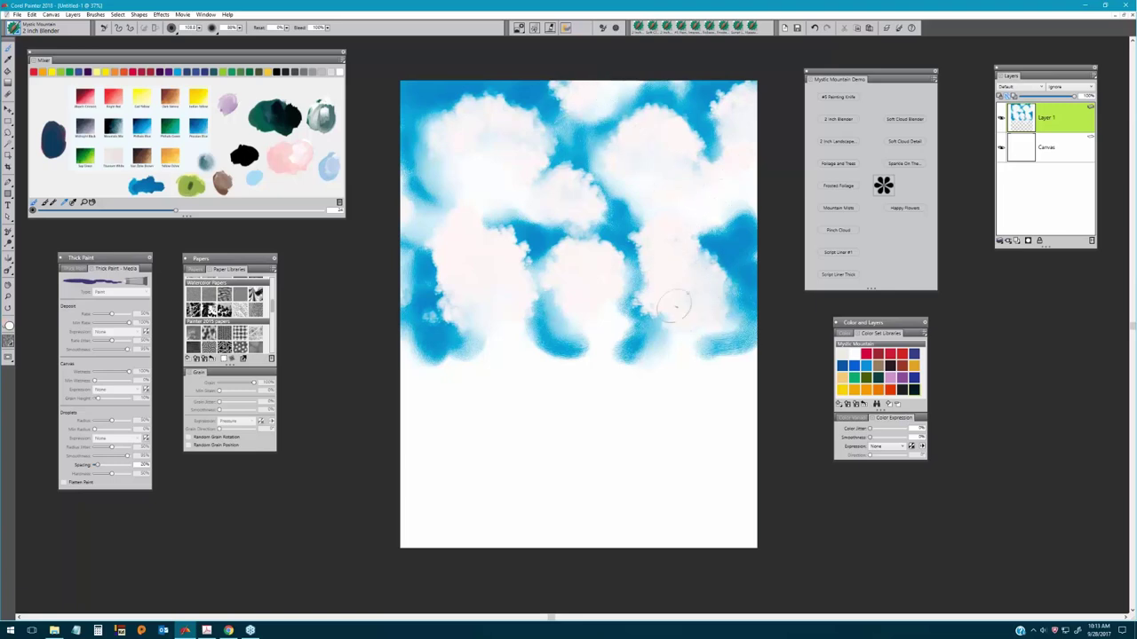
mouse_move(608, 283)
mouse_down()
mouse_move(610, 348)
mouse_move(571, 337)
mouse_move(543, 331)
mouse_up()
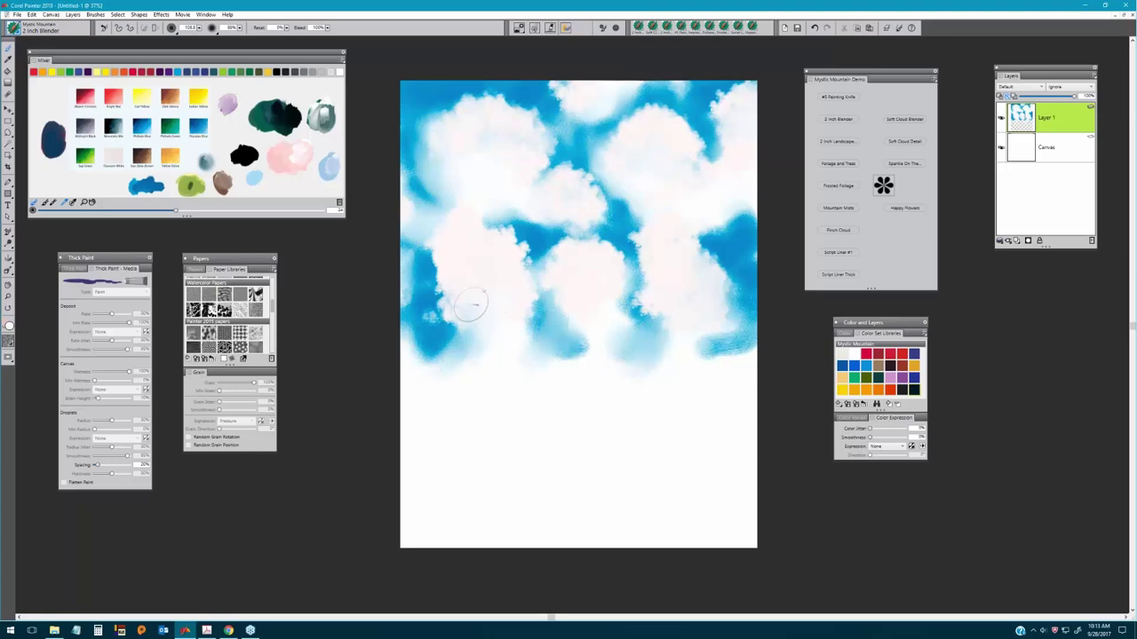
drag(460, 255, 467, 201)
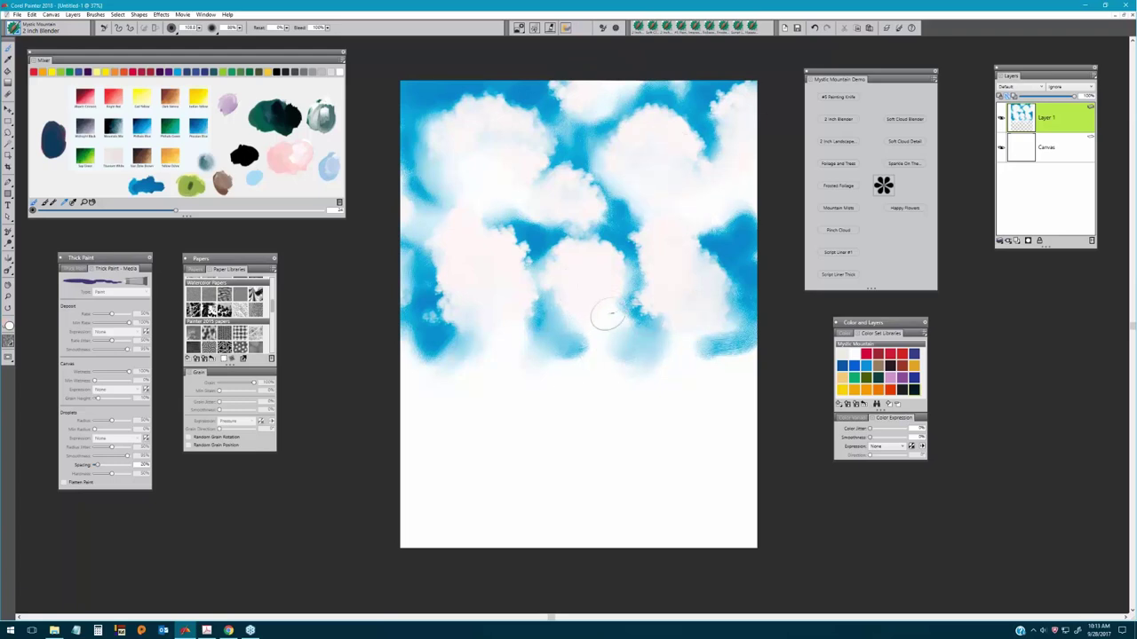
drag(608, 315, 548, 373)
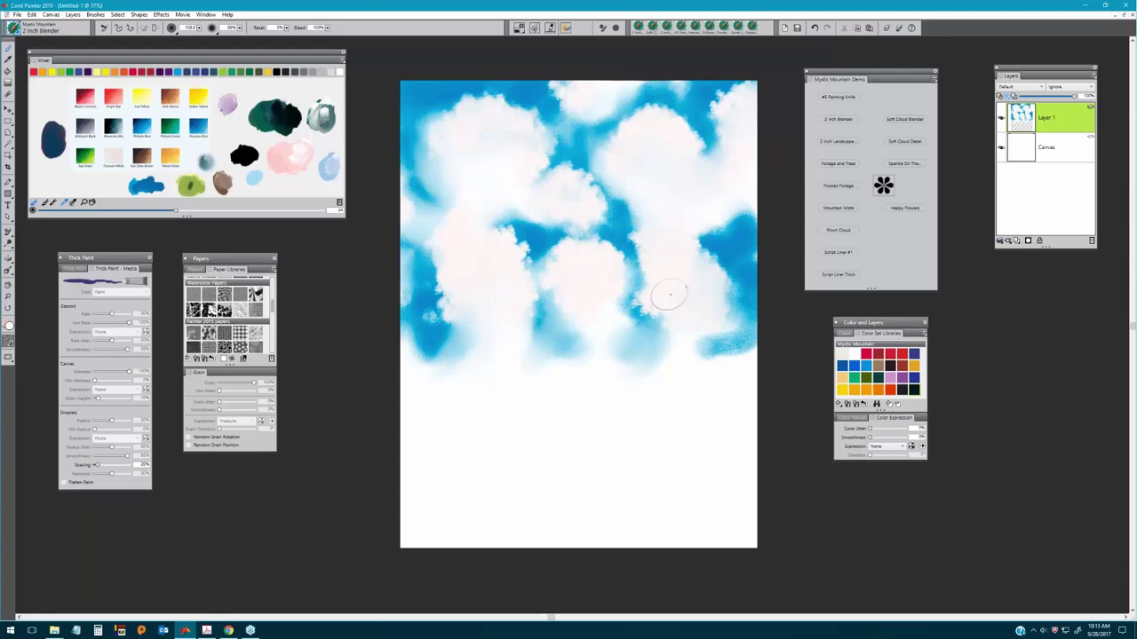
drag(687, 327, 730, 340)
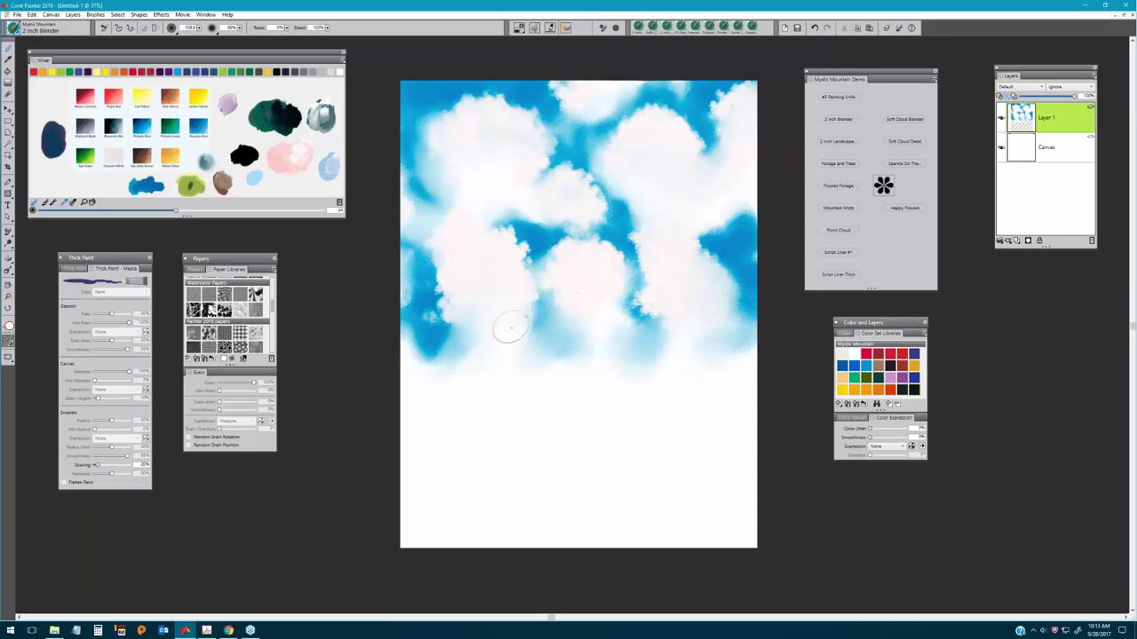
Blend the interiors of the central, upper and right-hand clouds while keeping their puffy outlines crisp.
drag(594, 258, 588, 234)
mouse_move(528, 210)
mouse_down()
mouse_move(525, 181)
mouse_move(475, 193)
mouse_up()
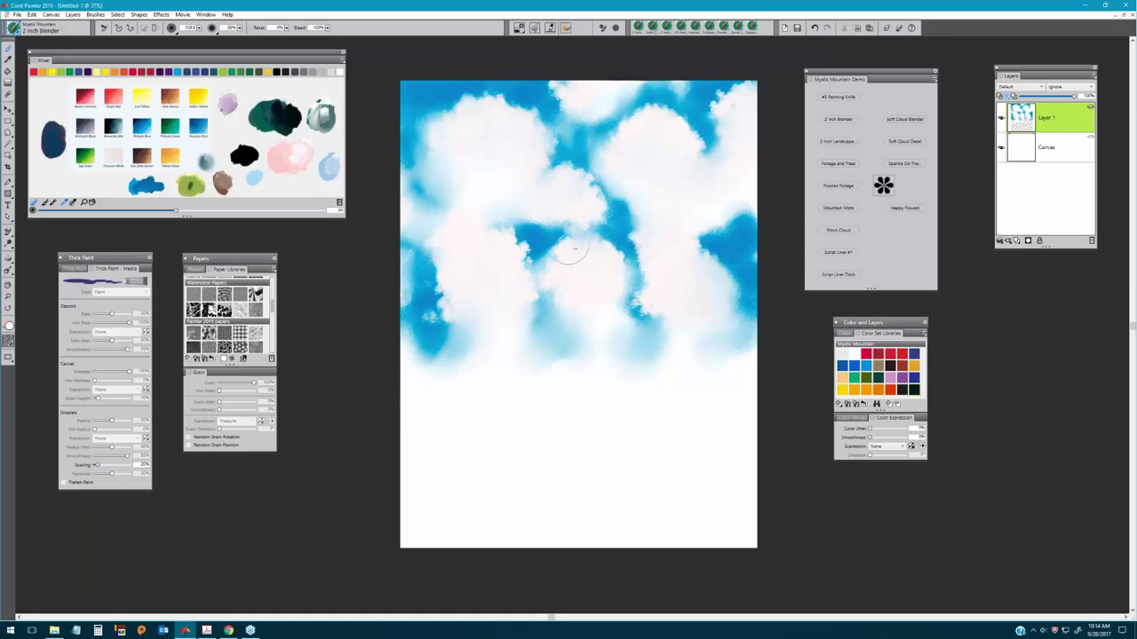
mouse_move(591, 289)
mouse_down()
mouse_move(680, 304)
mouse_move(689, 286)
mouse_up()
mouse_move(666, 168)
mouse_down()
mouse_move(738, 101)
mouse_move(732, 111)
mouse_up()
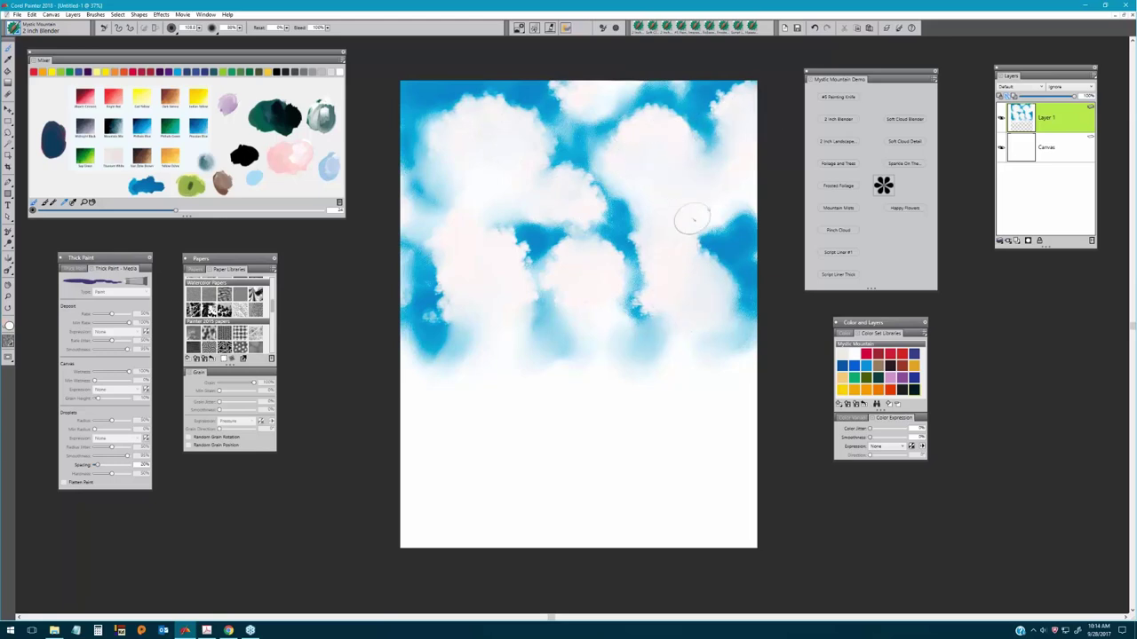
mouse_move(655, 304)
mouse_down()
mouse_move(610, 290)
mouse_move(591, 299)
mouse_move(598, 268)
mouse_move(602, 288)
mouse_move(523, 271)
mouse_move(480, 309)
mouse_up()
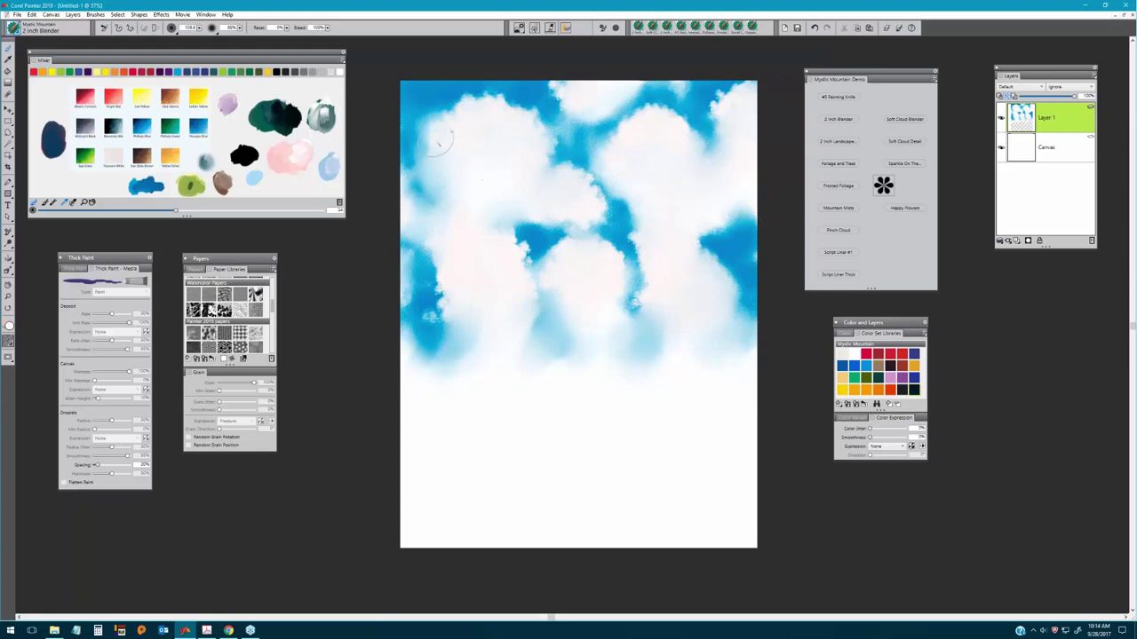
Smooth the body of the lower-left cloud and the shading between the upper-right clouds with the same blender.
mouse_move(452, 275)
mouse_down()
mouse_move(415, 264)
mouse_move(460, 284)
mouse_up()
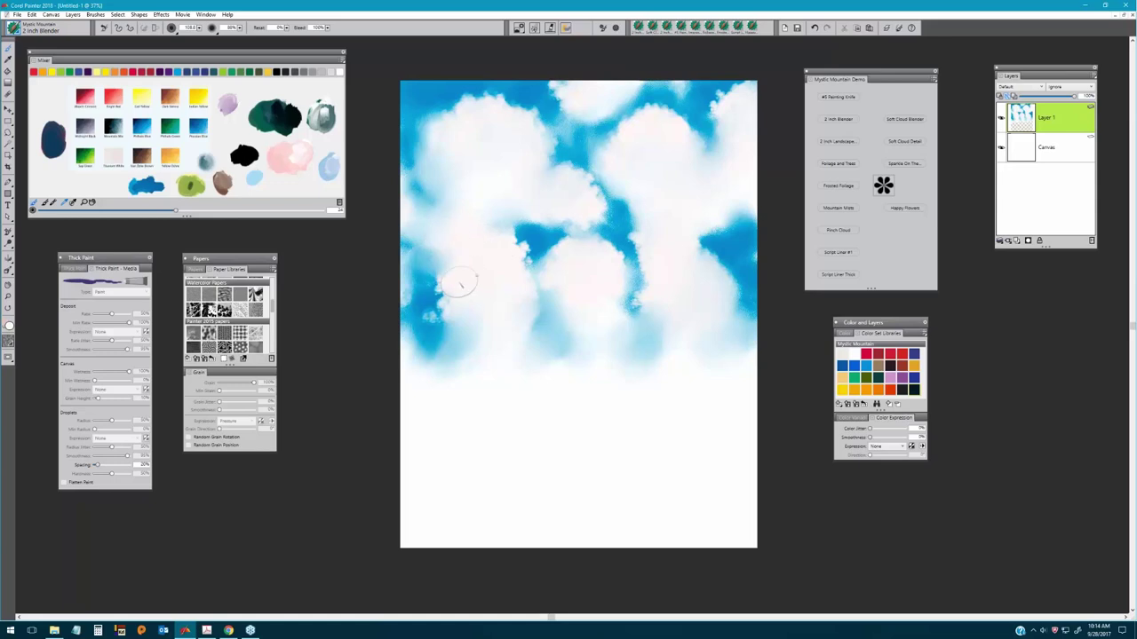
drag(495, 328, 533, 321)
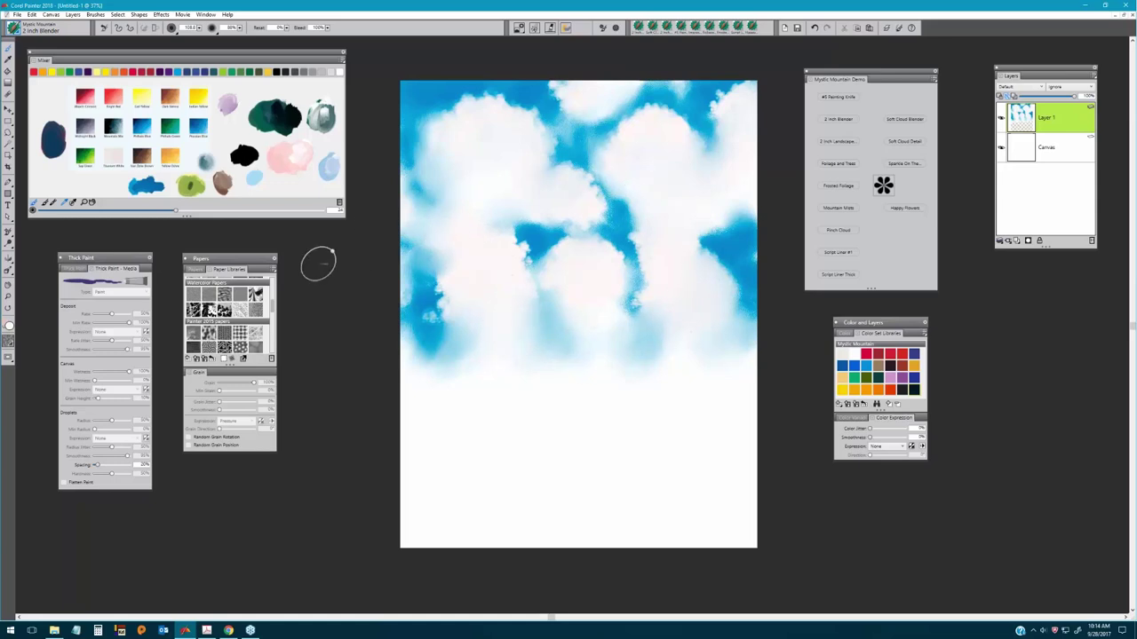
mouse_move(624, 222)
mouse_down()
mouse_move(634, 130)
mouse_move(654, 131)
mouse_move(637, 141)
mouse_move(648, 104)
mouse_move(660, 102)
mouse_move(682, 145)
mouse_up()
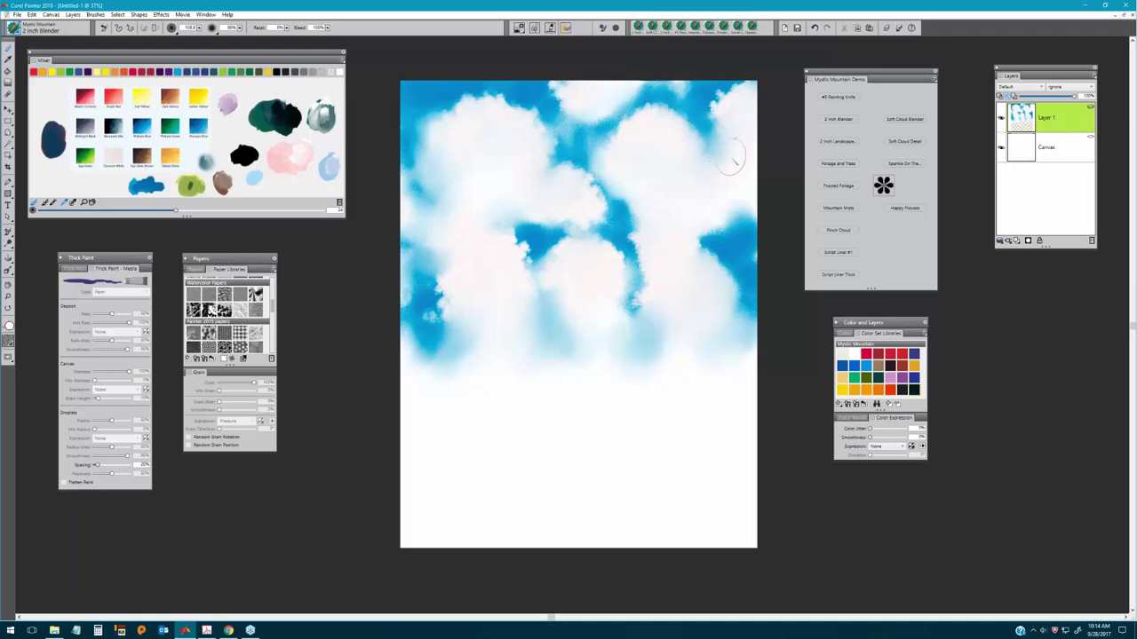
mouse_move(746, 166)
mouse_down()
mouse_move(747, 202)
mouse_move(716, 234)
mouse_up()
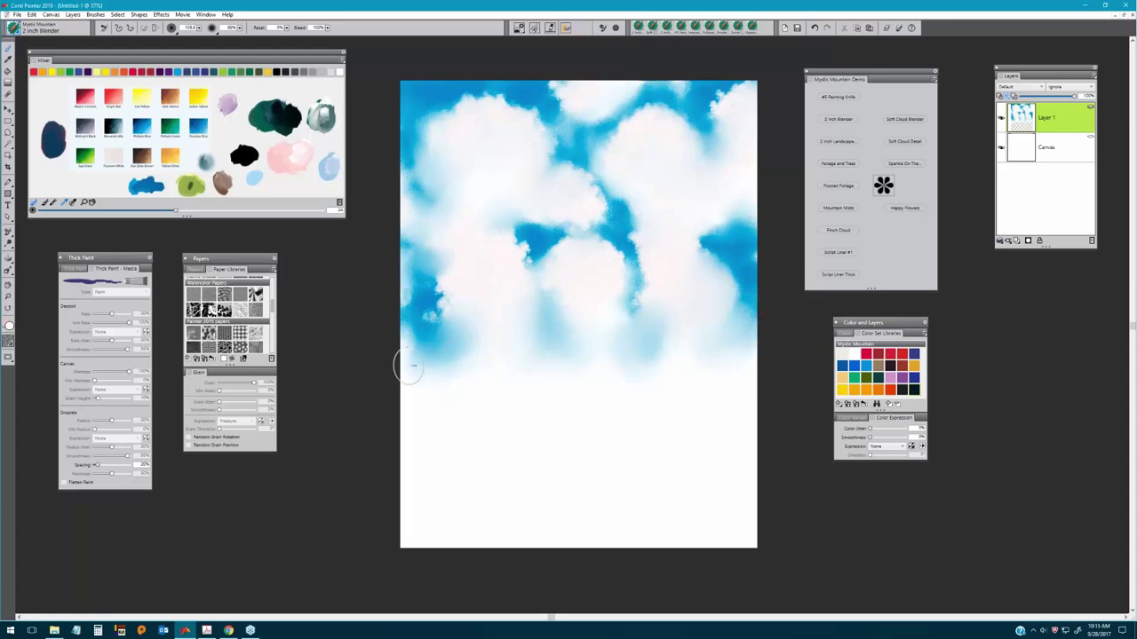
Soften the lower cloud bases and the blue at the top of the sky with the blender enlarged to about 172, undoing the last stroke.
drag(497, 310, 465, 330)
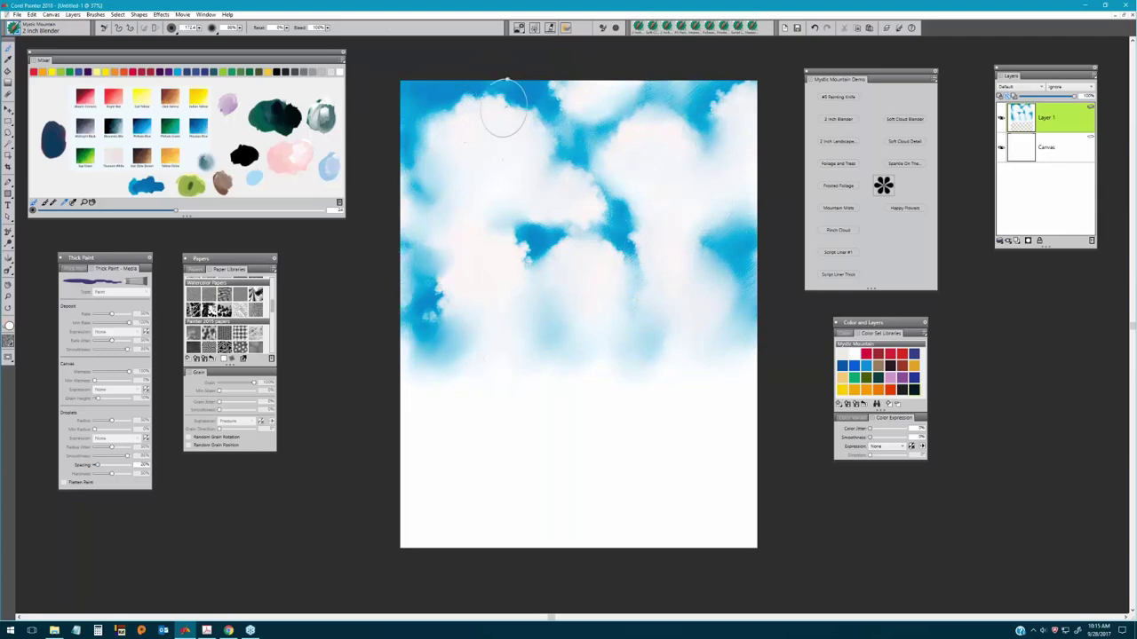
drag(567, 87, 657, 96)
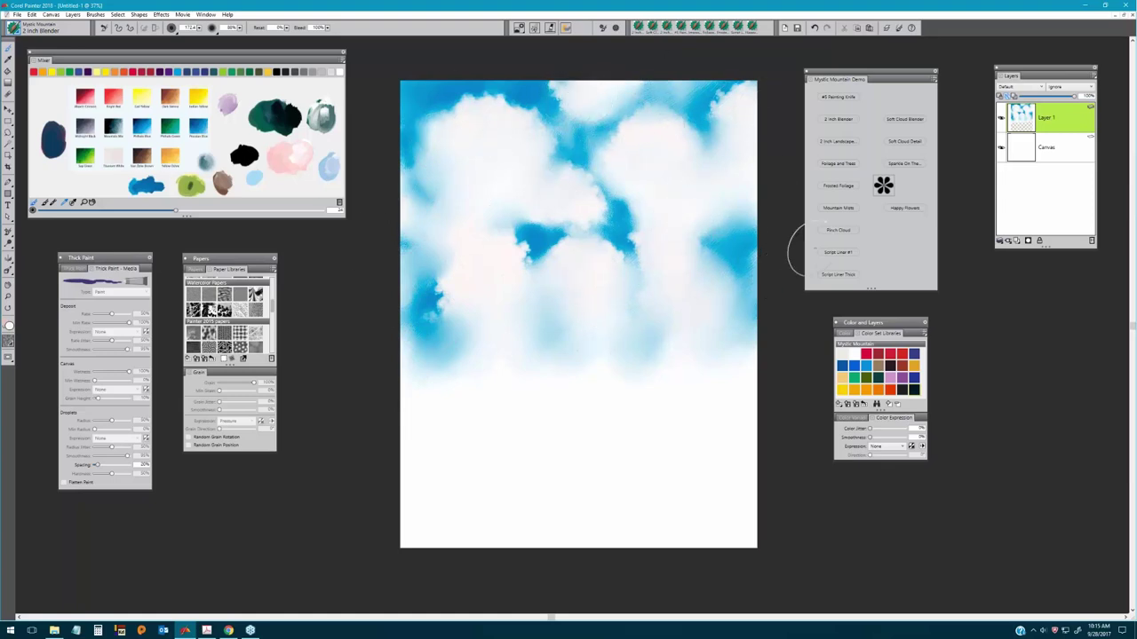
mouse_move(498, 107)
mouse_down()
mouse_move(446, 91)
mouse_move(543, 86)
mouse_move(557, 104)
mouse_up()
key(ctrl+z)
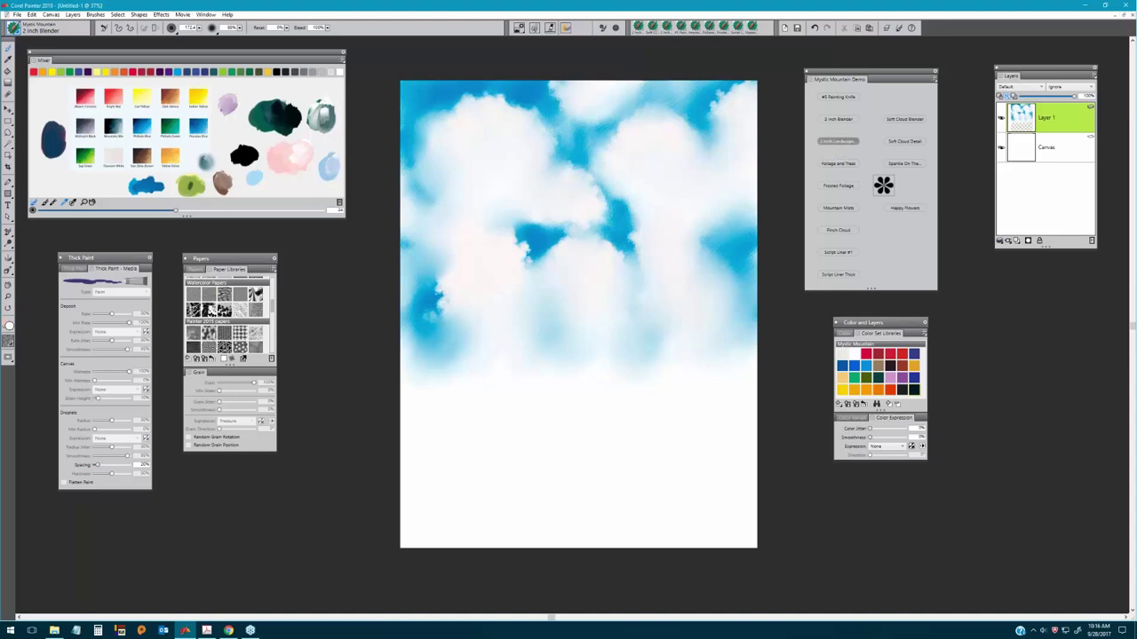
Paint blue water below the clouds with horizontal 2 Inch Landscape Brush strokes from both canvas edges, leaving a white strip down the middle.
click(840, 142)
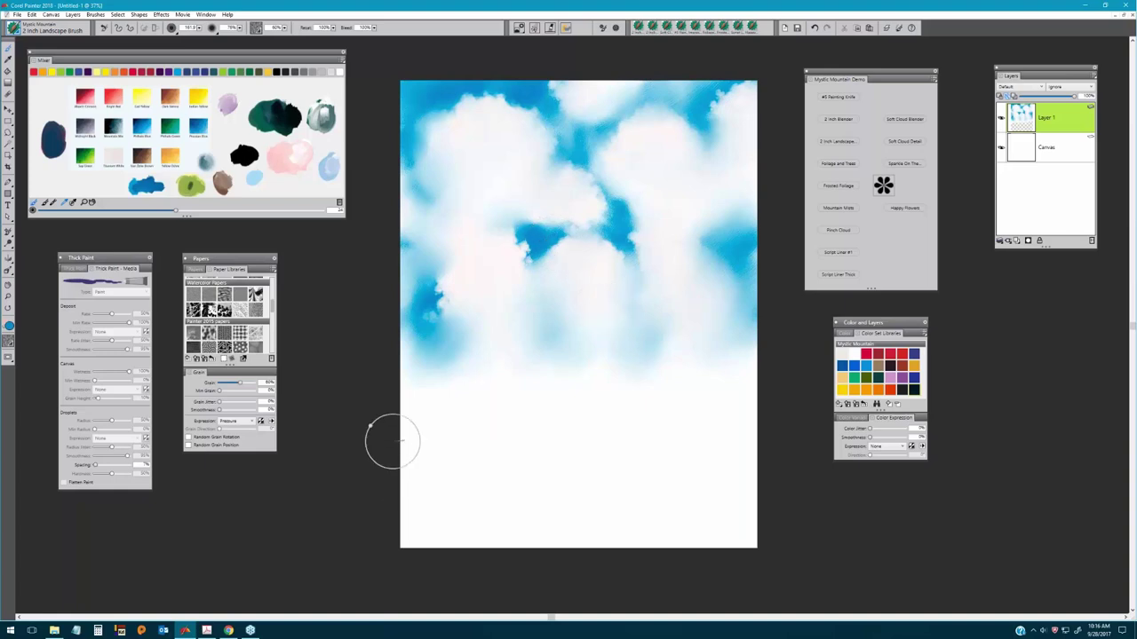
mouse_move(375, 418)
mouse_down()
mouse_move(456, 411)
mouse_move(375, 390)
mouse_move(464, 380)
mouse_move(376, 391)
mouse_move(545, 385)
mouse_move(381, 414)
mouse_move(571, 400)
mouse_move(421, 424)
mouse_move(576, 411)
mouse_move(375, 465)
mouse_move(429, 467)
mouse_move(375, 476)
mouse_move(470, 469)
mouse_move(373, 495)
mouse_move(499, 491)
mouse_move(376, 517)
mouse_move(507, 518)
mouse_move(399, 536)
mouse_move(502, 544)
mouse_up()
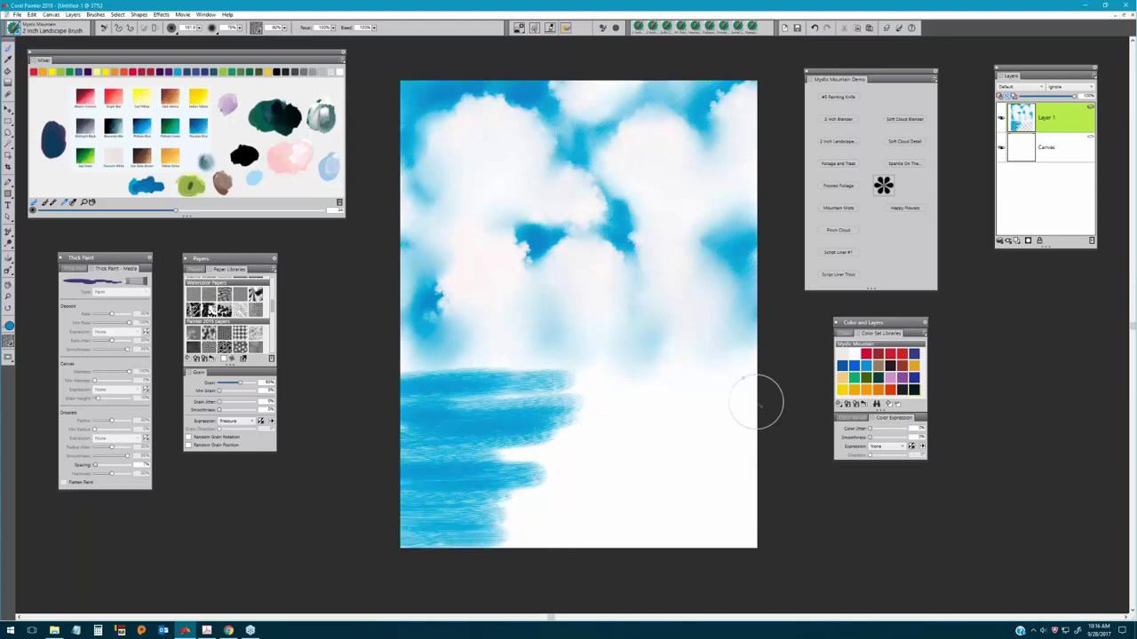
mouse_move(756, 399)
mouse_down()
mouse_move(690, 382)
mouse_move(795, 394)
mouse_move(686, 398)
mouse_up()
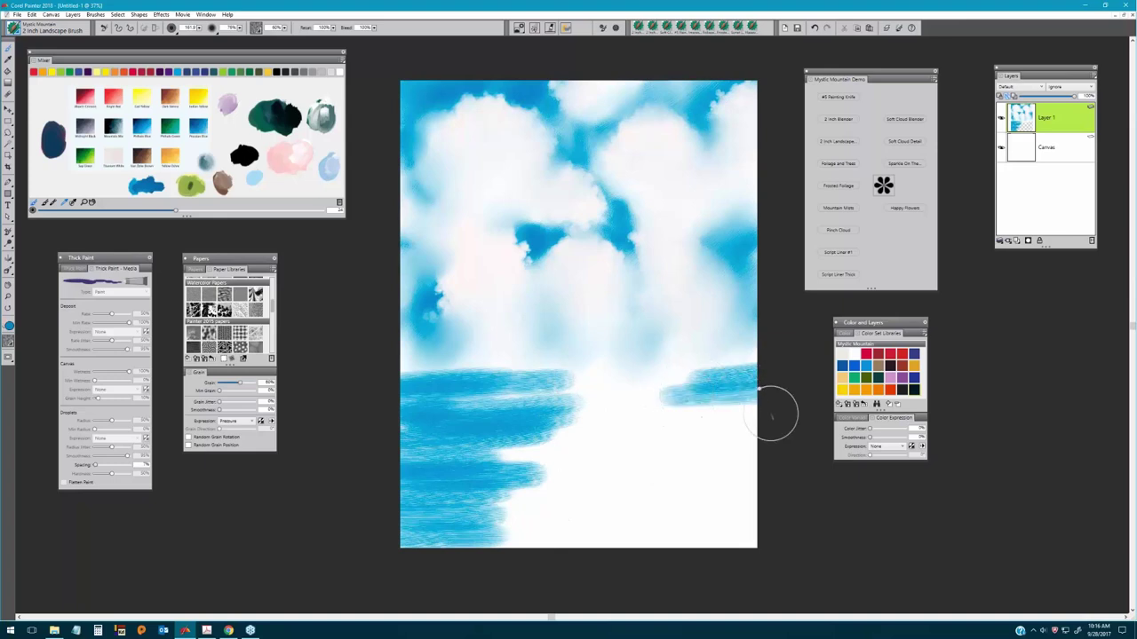
mouse_move(773, 411)
mouse_down()
mouse_move(667, 419)
mouse_move(783, 433)
mouse_move(712, 437)
mouse_move(793, 450)
mouse_move(653, 463)
mouse_move(761, 470)
mouse_move(725, 485)
mouse_up()
mouse_move(695, 494)
mouse_down()
mouse_move(626, 497)
mouse_move(784, 509)
mouse_move(656, 511)
mouse_move(768, 524)
mouse_move(658, 528)
mouse_move(775, 540)
mouse_move(632, 553)
mouse_up()
mouse_move(755, 371)
mouse_down()
mouse_move(660, 381)
mouse_move(758, 366)
mouse_move(648, 362)
mouse_up()
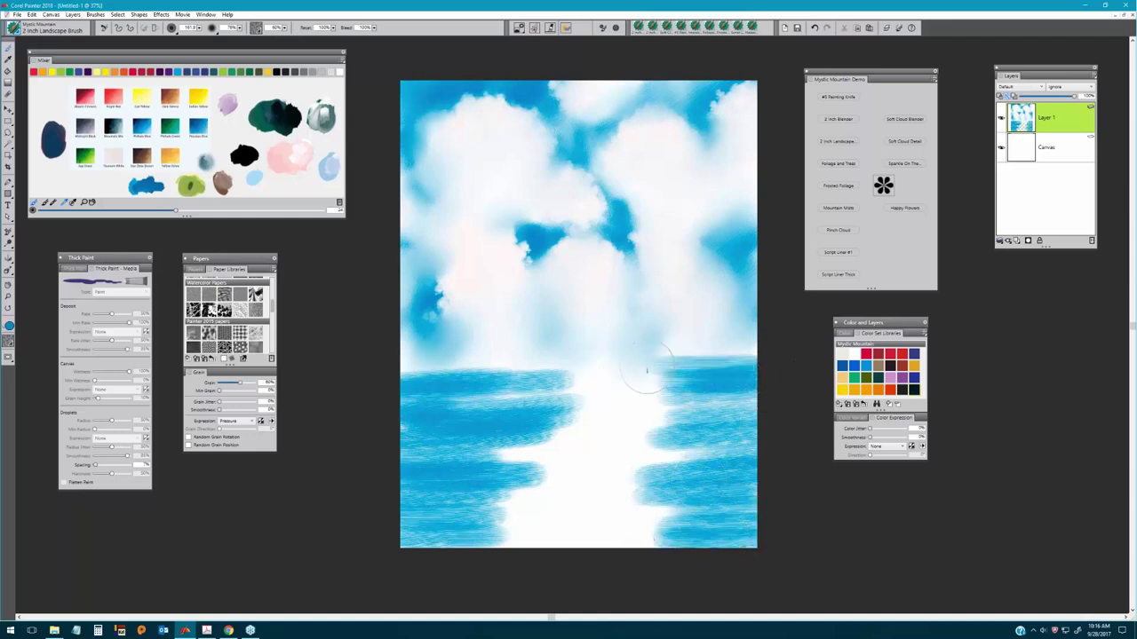
drag(370, 396, 488, 368)
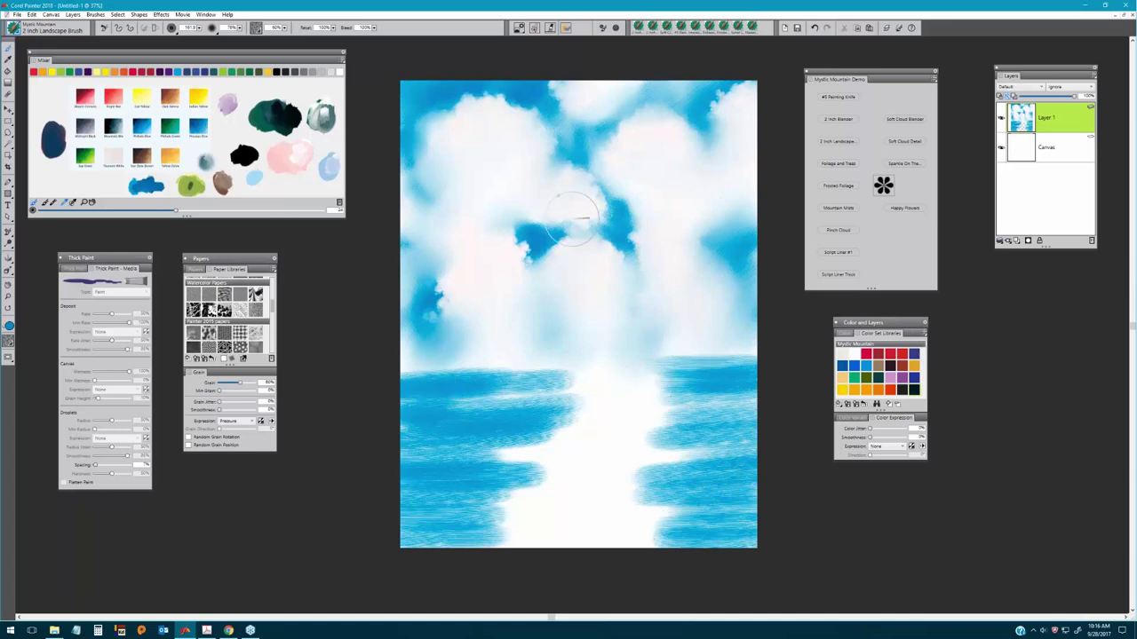
Blend the water strokes horizontally with the 2 Inch Blender, softening the horizon and the edges of the white reflection.
click(839, 119)
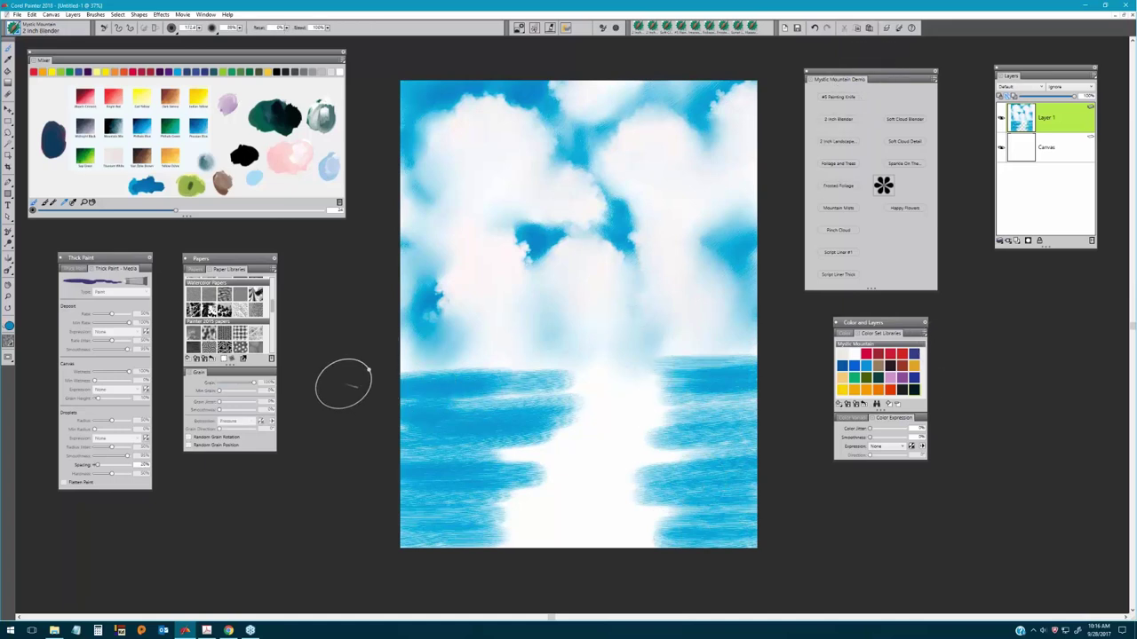
mouse_move(334, 391)
mouse_down()
mouse_move(541, 430)
mouse_move(574, 409)
mouse_move(514, 449)
mouse_move(335, 464)
mouse_move(512, 471)
mouse_move(347, 484)
mouse_move(574, 480)
mouse_move(334, 505)
mouse_move(529, 508)
mouse_move(477, 504)
mouse_move(358, 527)
mouse_move(530, 510)
mouse_move(391, 454)
mouse_move(553, 447)
mouse_move(309, 446)
mouse_move(499, 434)
mouse_move(357, 397)
mouse_move(793, 372)
mouse_move(619, 379)
mouse_move(781, 359)
mouse_move(574, 384)
mouse_move(701, 385)
mouse_move(731, 407)
mouse_move(646, 409)
mouse_move(798, 419)
mouse_move(581, 425)
mouse_move(810, 444)
mouse_move(786, 445)
mouse_move(809, 455)
mouse_move(619, 467)
mouse_move(791, 480)
mouse_move(579, 488)
mouse_move(823, 502)
mouse_move(758, 511)
mouse_move(803, 524)
mouse_move(611, 533)
mouse_move(787, 509)
mouse_move(463, 475)
mouse_move(734, 470)
mouse_move(450, 464)
mouse_move(626, 456)
mouse_move(596, 443)
mouse_move(455, 437)
mouse_move(740, 417)
mouse_move(475, 411)
mouse_move(768, 395)
mouse_move(496, 382)
mouse_move(722, 373)
mouse_move(455, 398)
mouse_move(586, 419)
mouse_move(586, 448)
mouse_move(510, 472)
mouse_move(573, 474)
mouse_move(524, 487)
mouse_move(600, 491)
mouse_move(405, 508)
mouse_move(520, 520)
mouse_move(462, 373)
mouse_up()
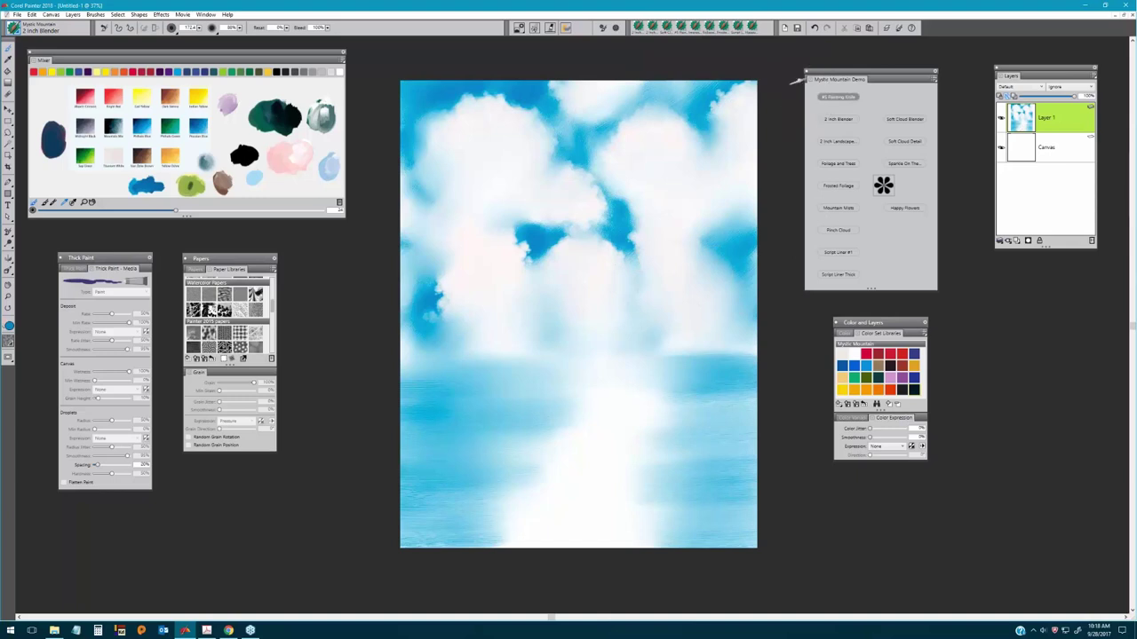
Switch to the #5 Painting Knife and space out the Thick Paint and Papers palettes, keeping both displayed.
click(838, 97)
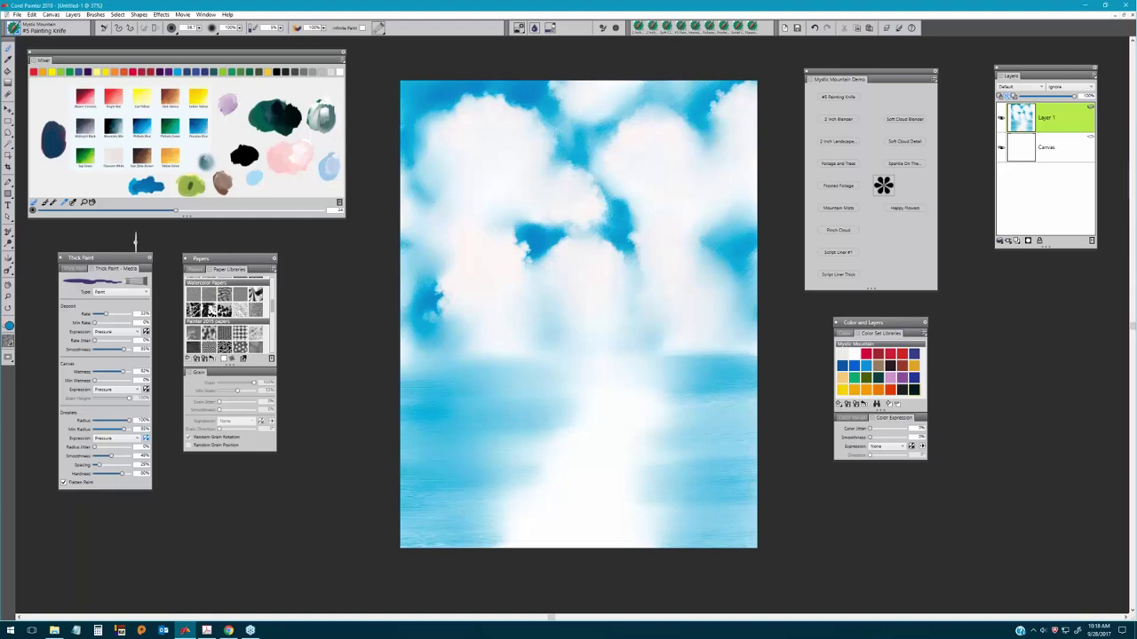
drag(119, 259, 127, 256)
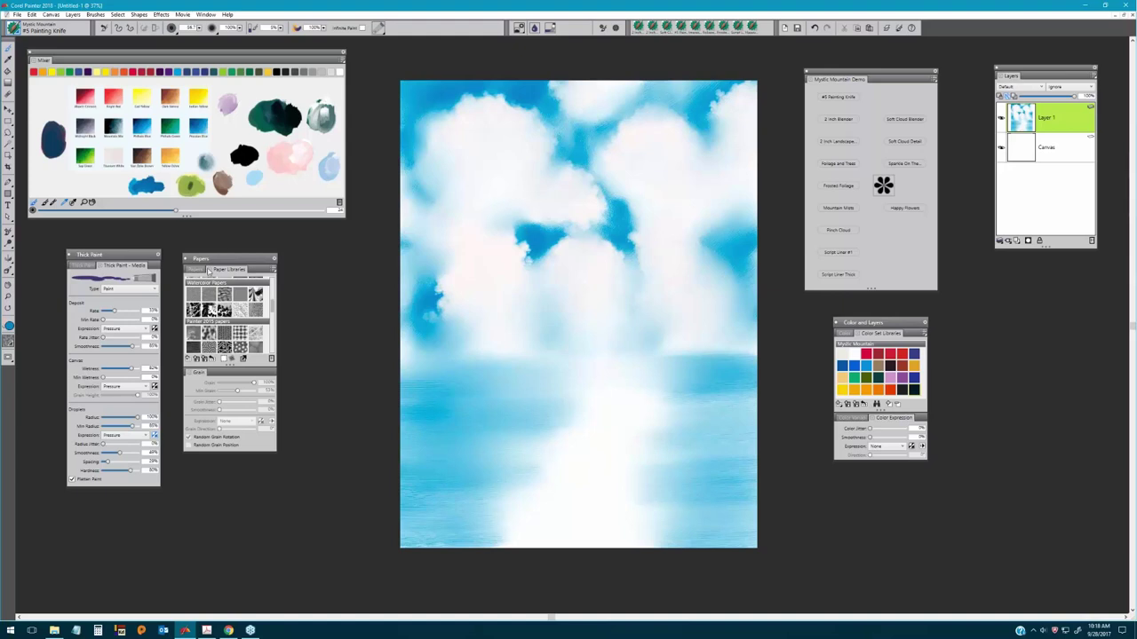
drag(236, 259, 285, 250)
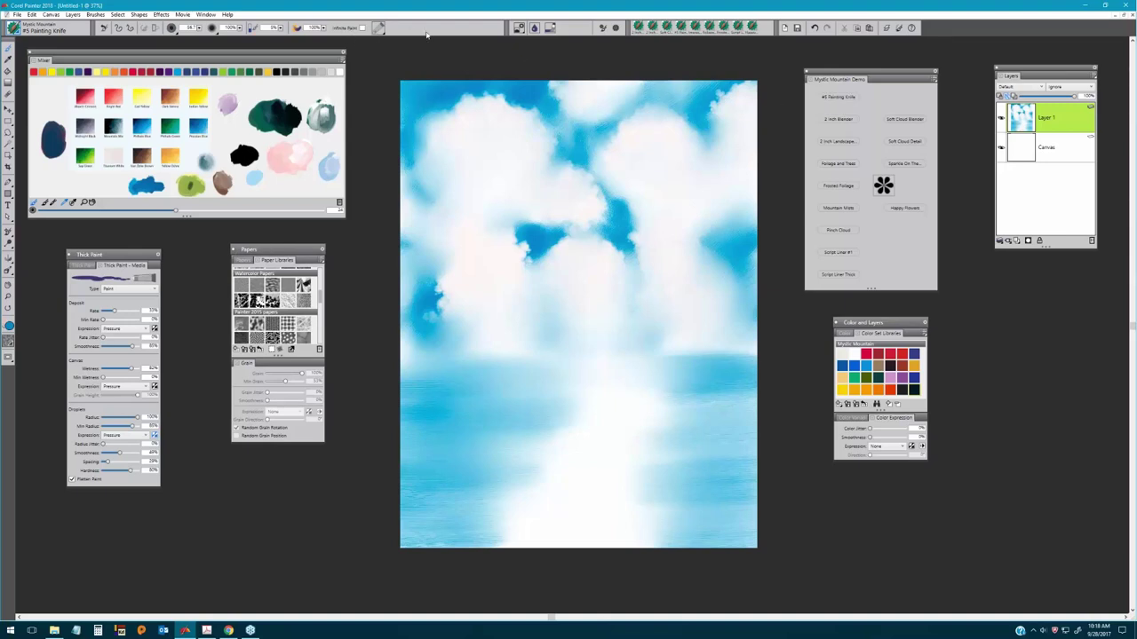
click(535, 30)
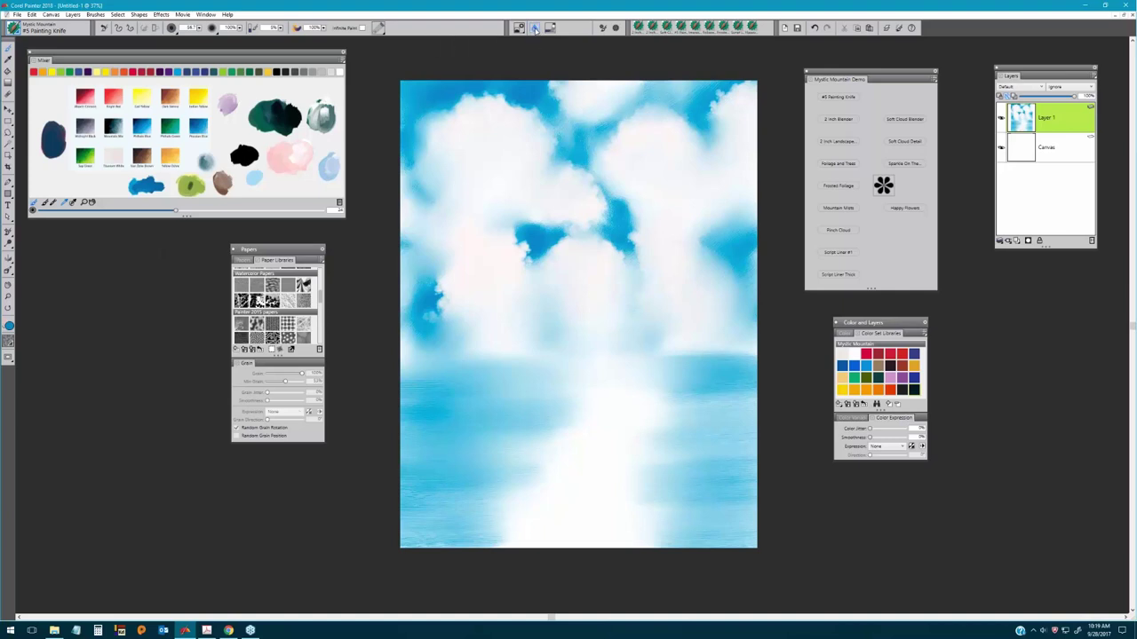
click(535, 29)
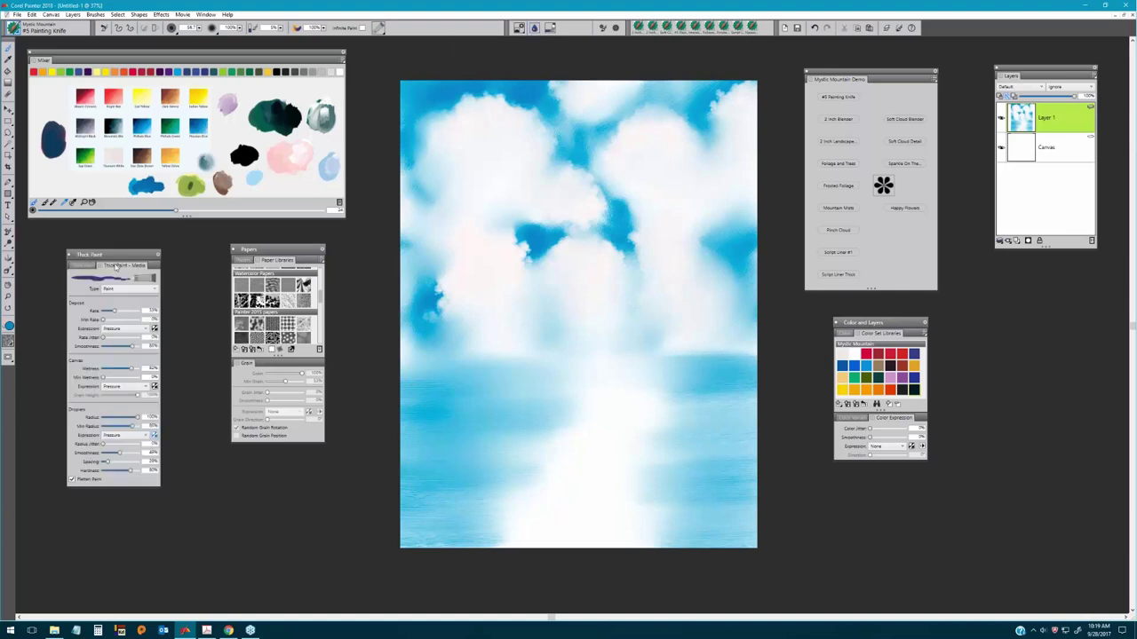
Place the Thick Paint palette beside the Papers palette, keep its type on Paint and select the Basic Paper texture.
drag(132, 255, 151, 250)
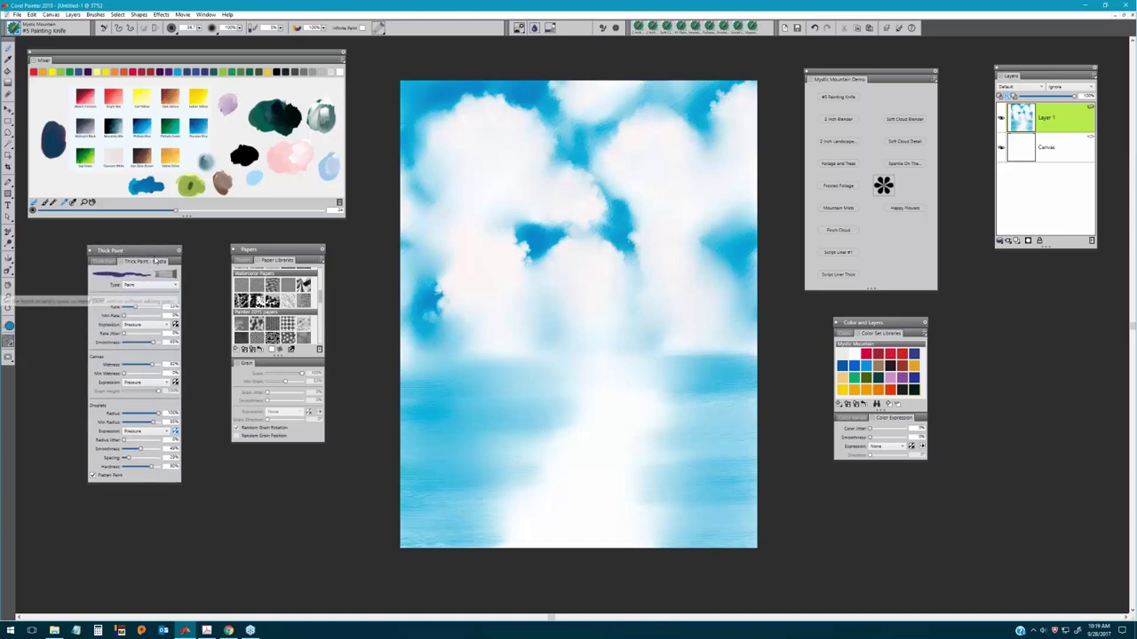
drag(157, 254, 175, 253)
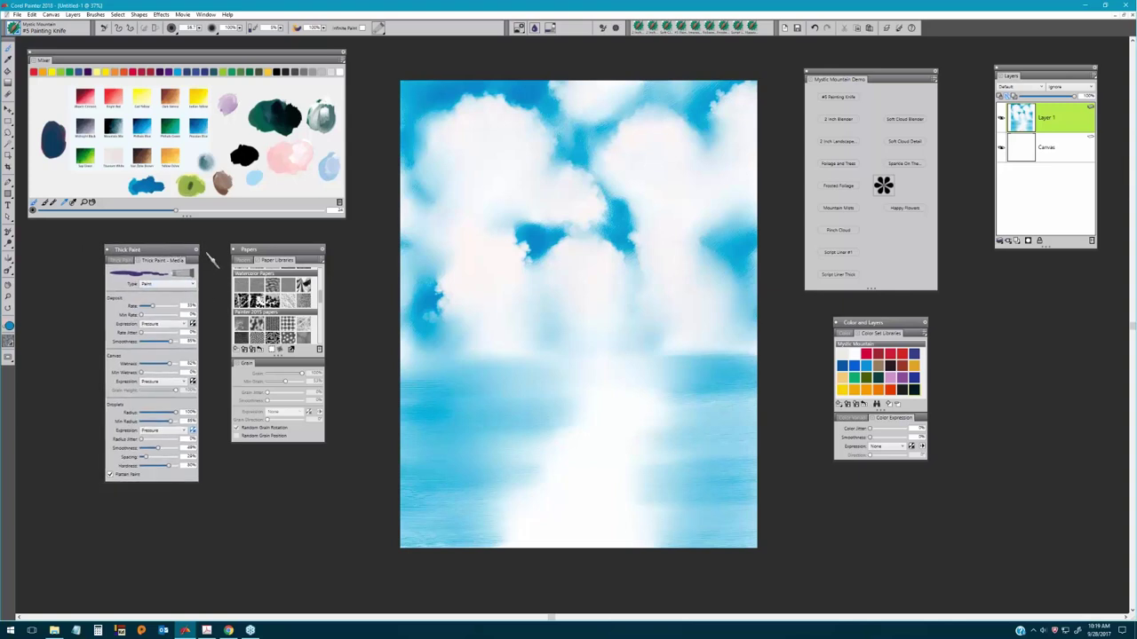
click(162, 286)
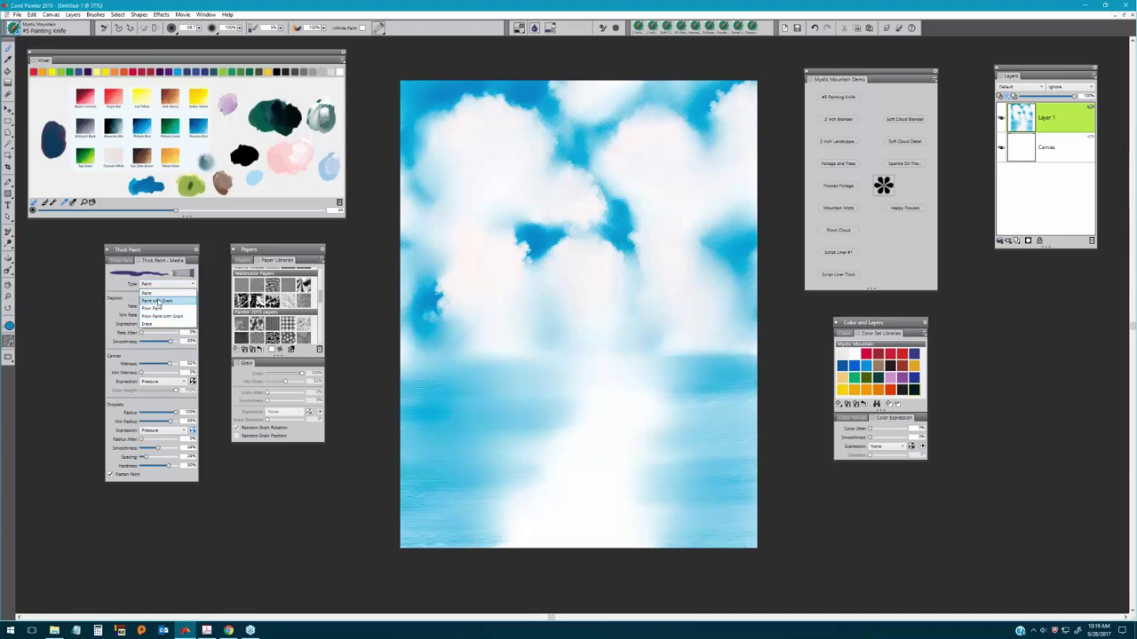
click(161, 286)
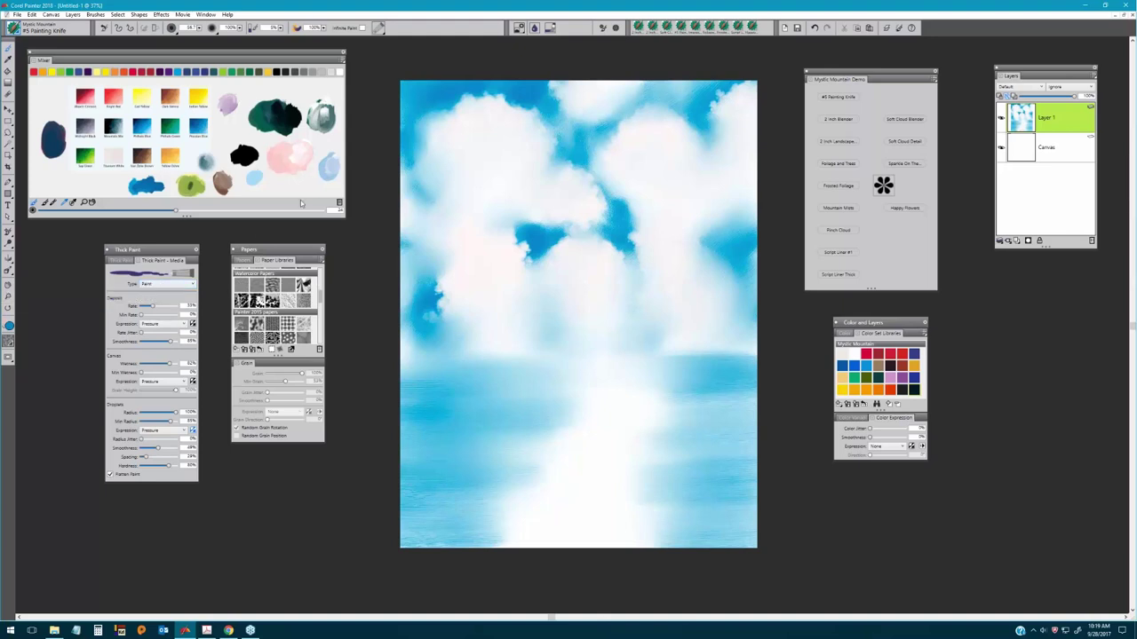
drag(320, 297, 323, 268)
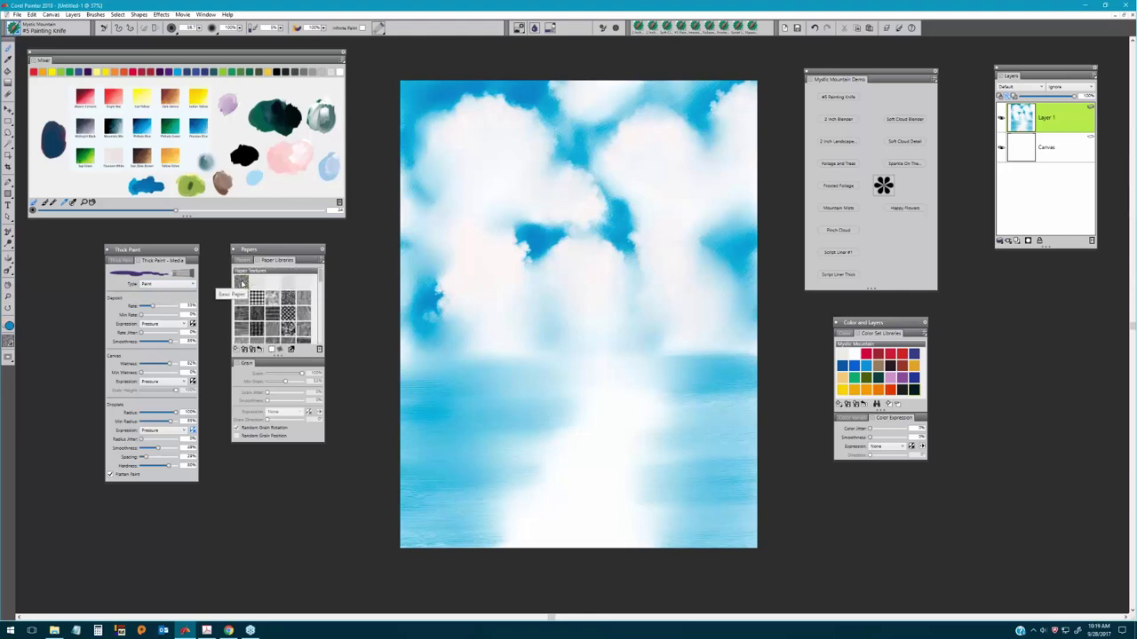
click(241, 282)
Paint a dark blue-green twin-peaked mountain with slopes down both sides across the clouds using the #5 Painting Knife on a Thick Paint layer.
click(552, 211)
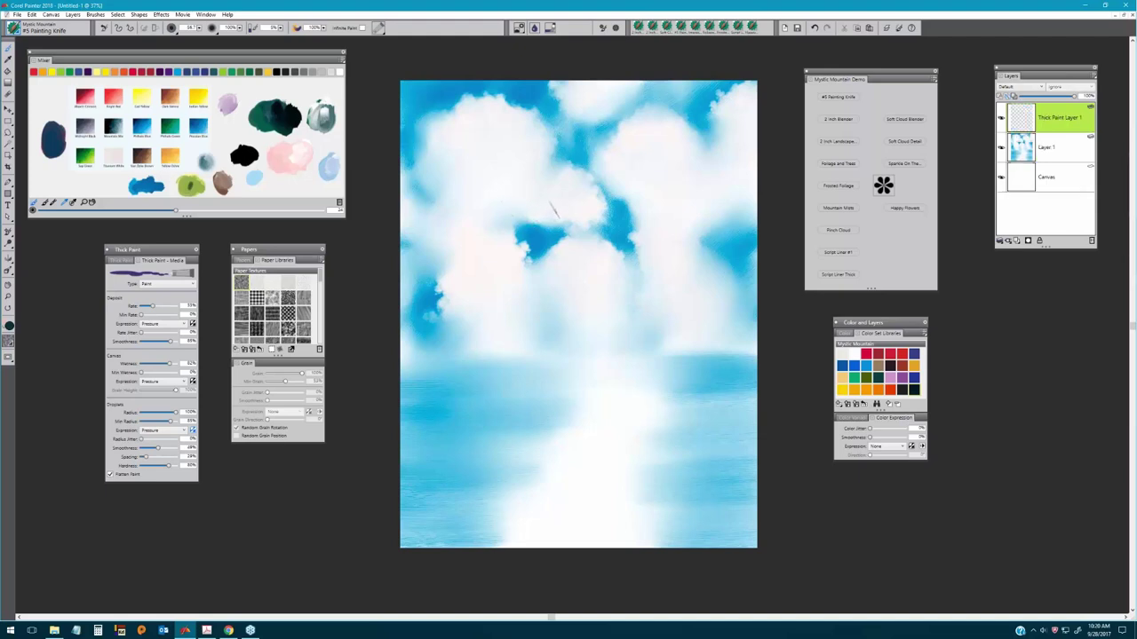
drag(551, 210, 535, 193)
drag(528, 184, 484, 222)
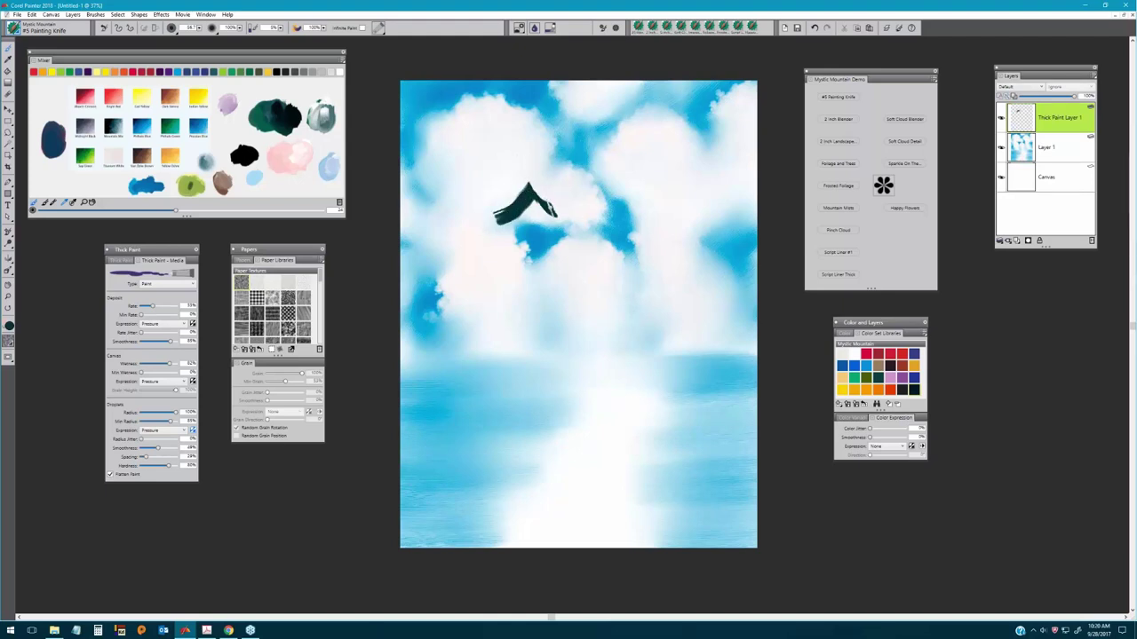
mouse_move(600, 218)
mouse_down()
mouse_move(573, 217)
mouse_move(571, 186)
mouse_move(569, 208)
mouse_move(527, 189)
mouse_move(502, 211)
mouse_move(506, 190)
mouse_move(528, 191)
mouse_move(493, 216)
mouse_move(527, 202)
mouse_move(527, 186)
mouse_move(522, 206)
mouse_move(488, 226)
mouse_up()
mouse_move(541, 195)
mouse_down()
mouse_move(526, 222)
mouse_move(550, 203)
mouse_move(549, 224)
mouse_move(531, 185)
mouse_move(476, 232)
mouse_up()
mouse_move(556, 194)
mouse_down()
mouse_move(622, 216)
mouse_move(537, 182)
mouse_move(484, 229)
mouse_move(533, 202)
mouse_move(479, 213)
mouse_move(493, 209)
mouse_move(464, 229)
mouse_move(532, 188)
mouse_move(642, 223)
mouse_move(658, 206)
mouse_up()
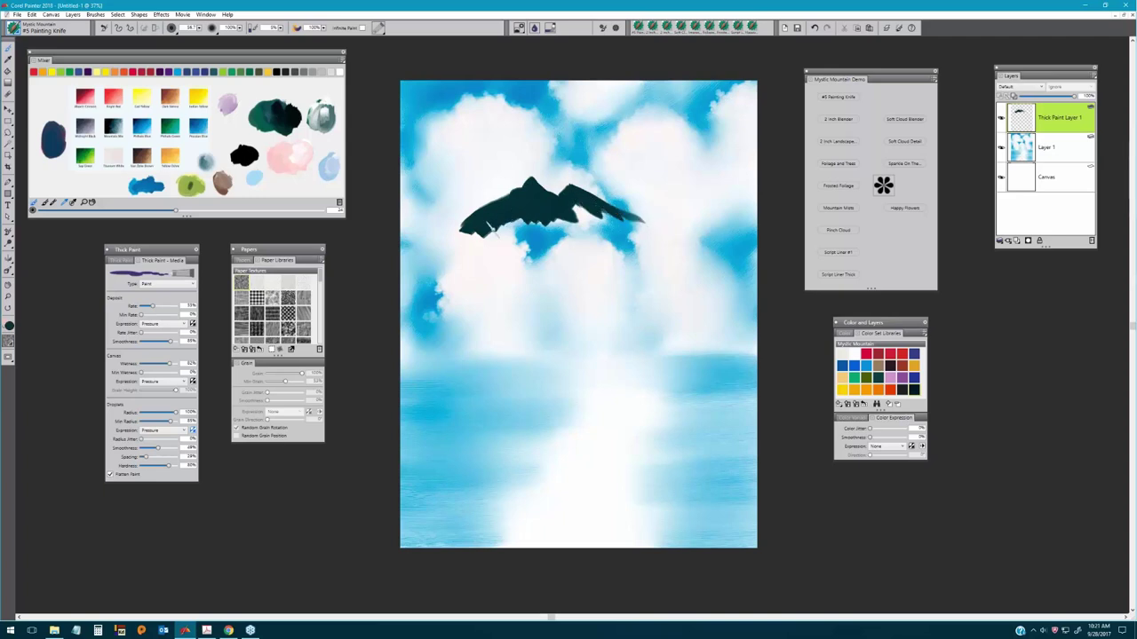
mouse_move(448, 238)
mouse_down()
mouse_move(502, 213)
mouse_move(449, 240)
mouse_move(518, 206)
mouse_move(500, 229)
mouse_move(533, 217)
mouse_move(518, 205)
mouse_move(542, 182)
mouse_move(480, 213)
mouse_move(571, 188)
mouse_move(649, 228)
mouse_up()
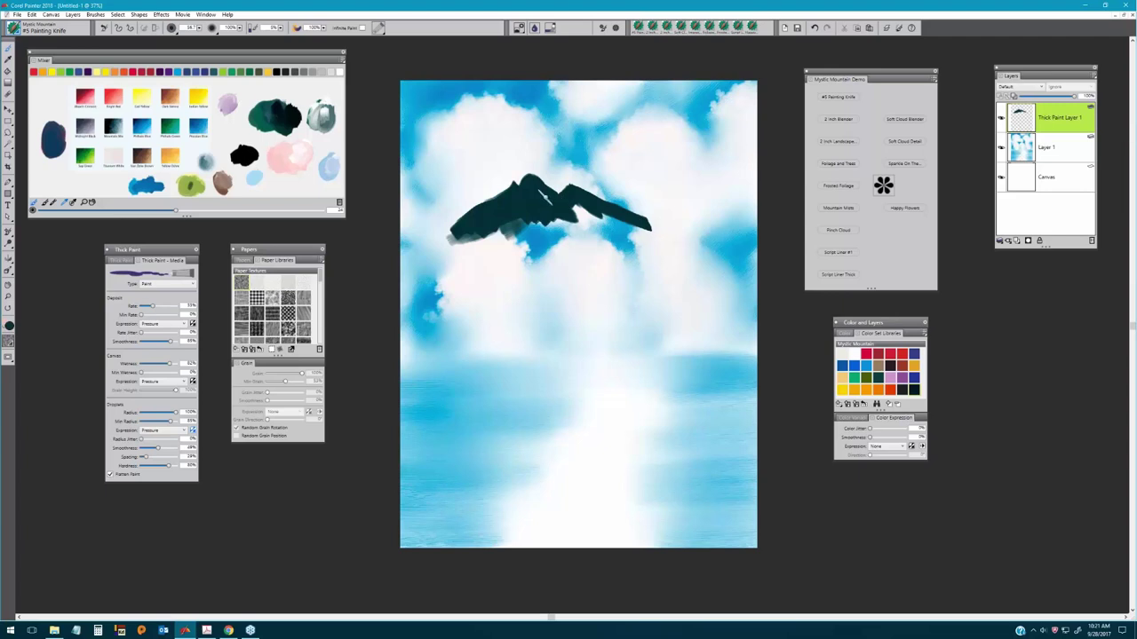
drag(578, 206, 664, 236)
drag(543, 194, 548, 208)
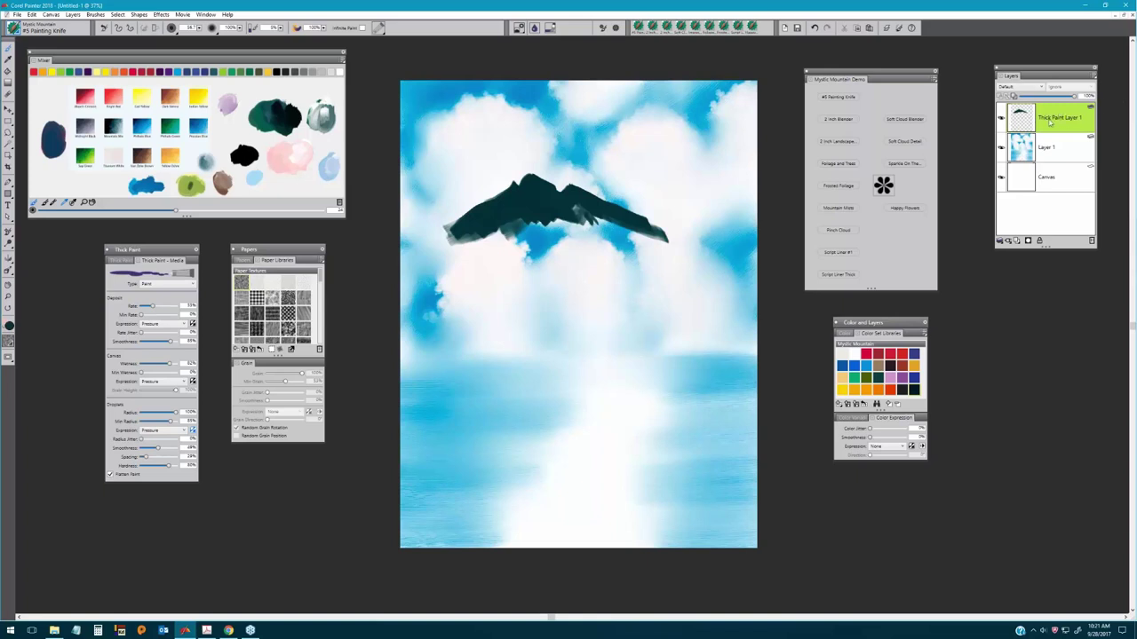
Add a new Thick Paint layer above the dark mountain layer.
drag(1050, 70, 1032, 72)
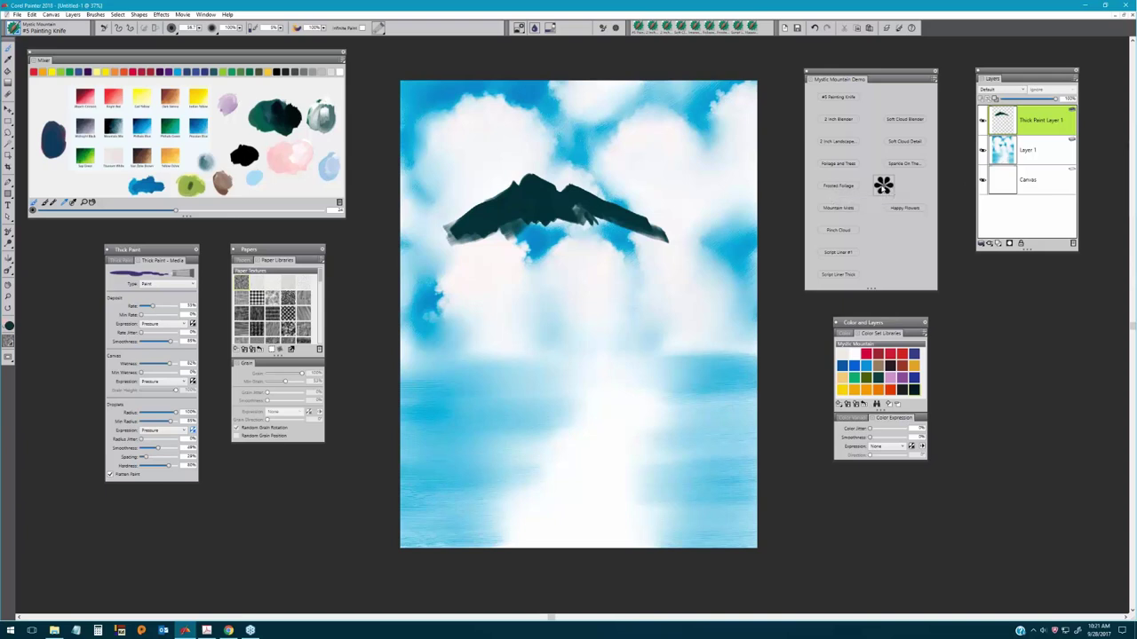
click(999, 246)
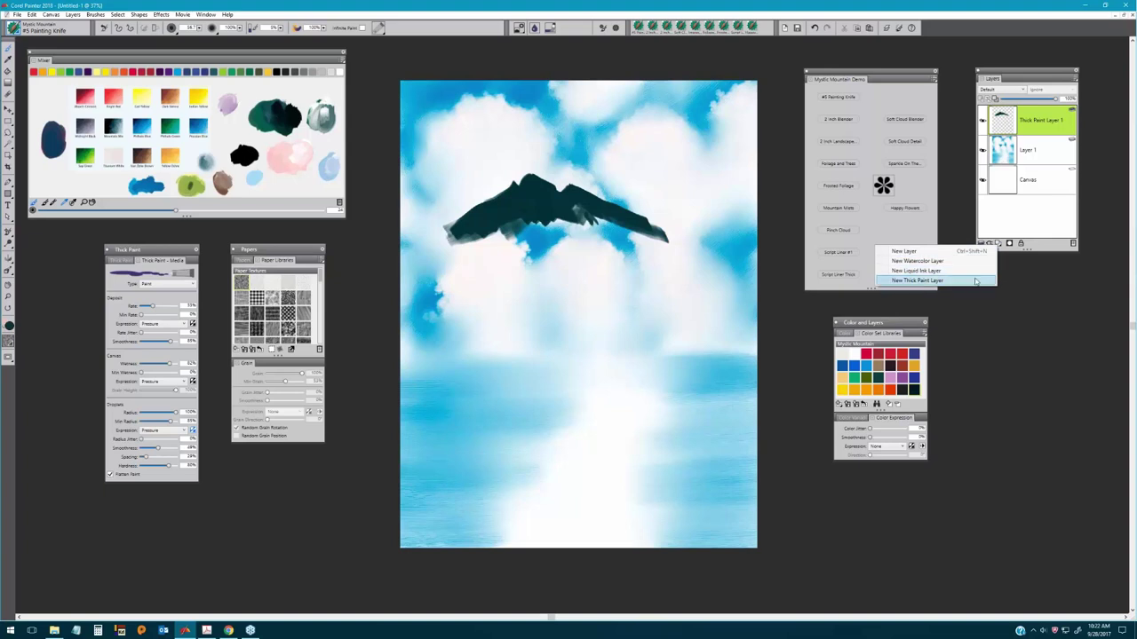
click(975, 280)
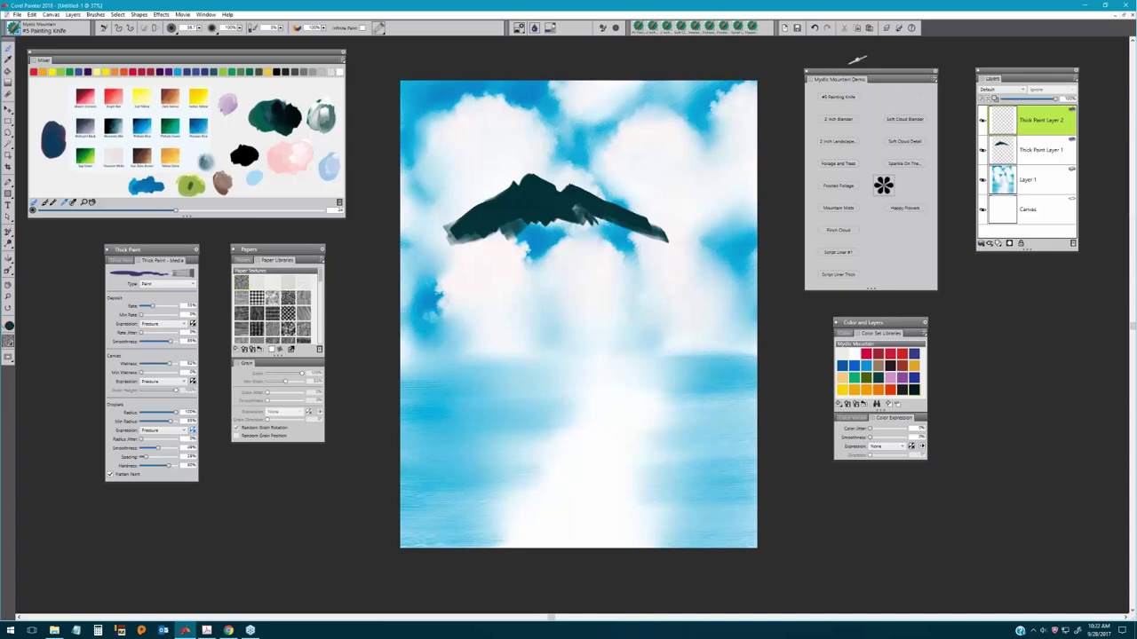
Set up the 2 Inch Landscape Brush at a smaller size with resaturation at 0% on a new default layer for blending.
click(837, 120)
click(840, 143)
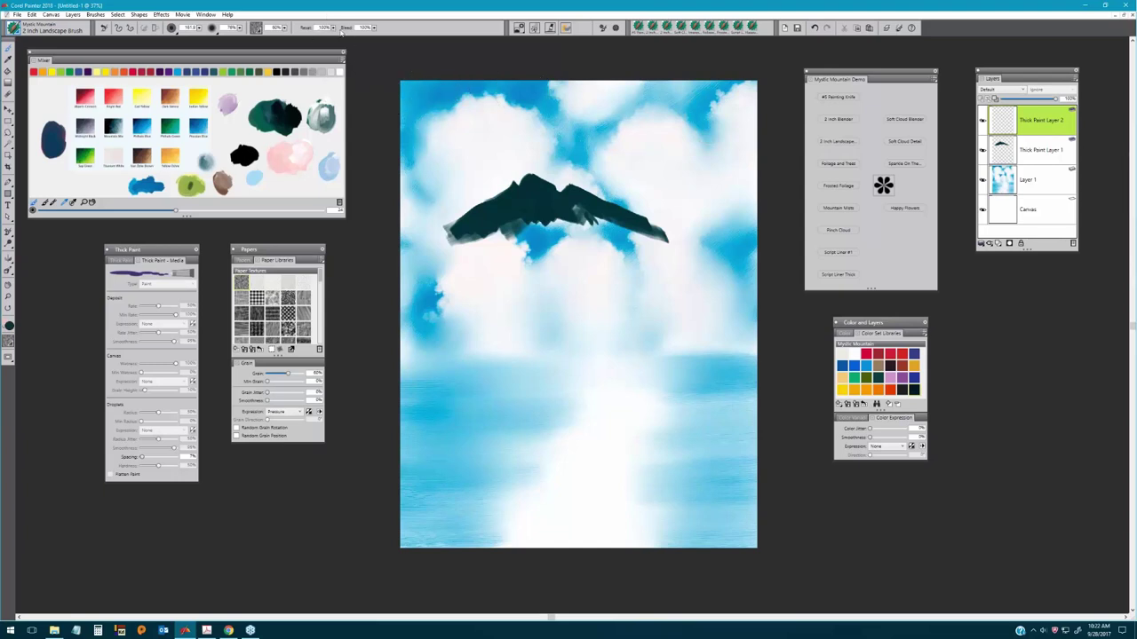
click(334, 29)
drag(334, 49, 227, 49)
drag(561, 225, 562, 224)
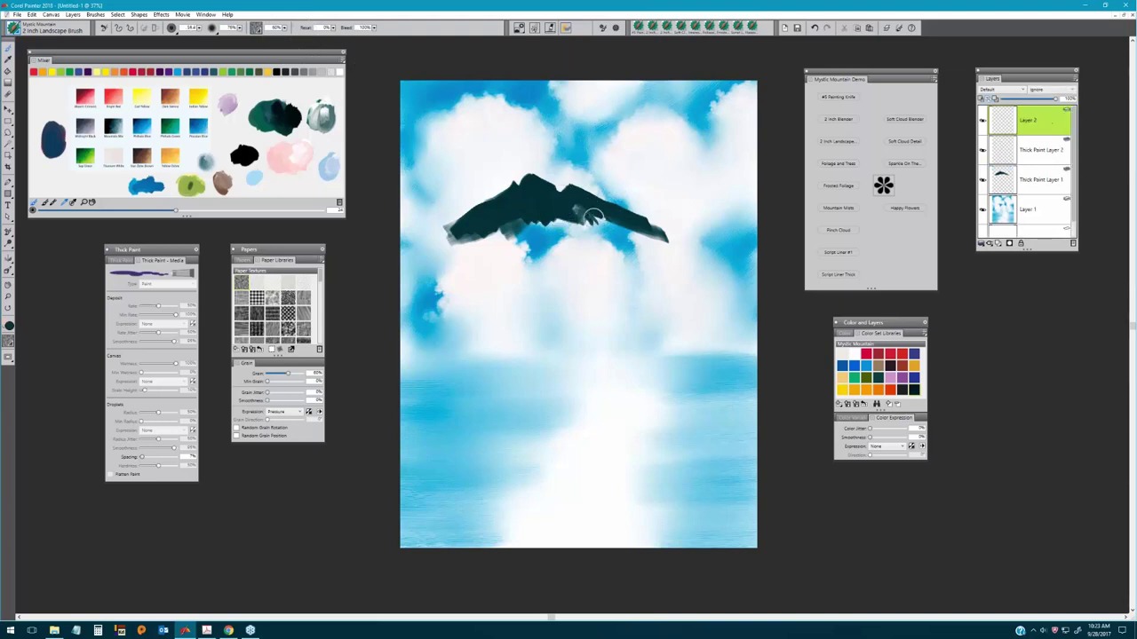
key(ctrl+shift+n)
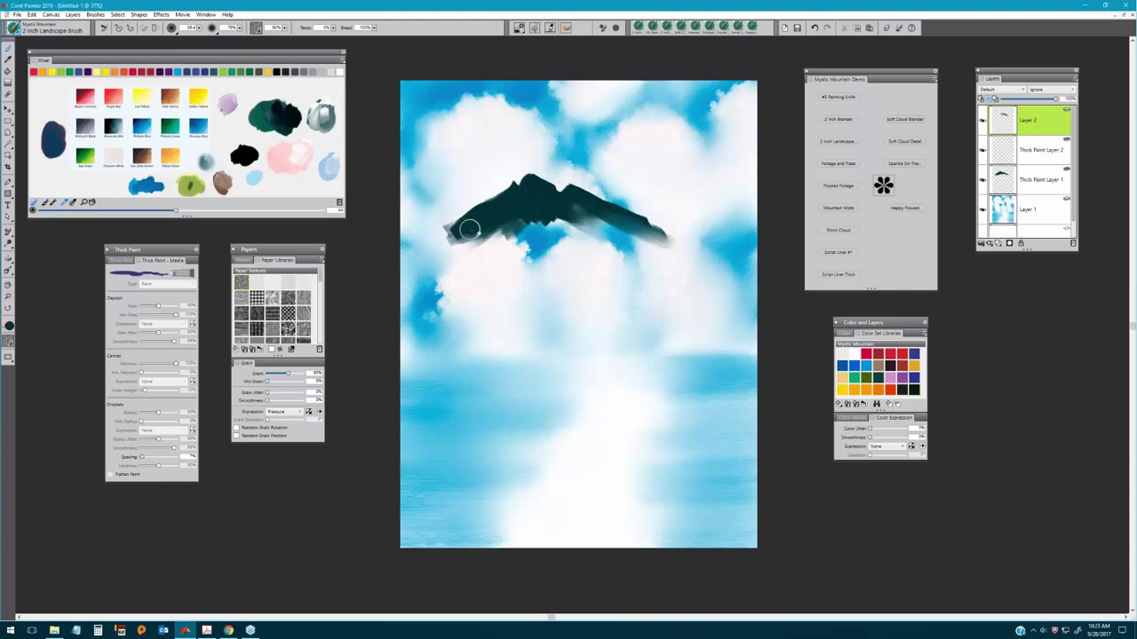
Blend the mountain's lower edges down into the clouds on both slopes, enlarging the brush for a softer fade.
mouse_move(448, 238)
mouse_down()
mouse_move(448, 208)
mouse_move(500, 213)
mouse_move(479, 238)
mouse_move(529, 202)
mouse_move(477, 254)
mouse_move(536, 202)
mouse_up()
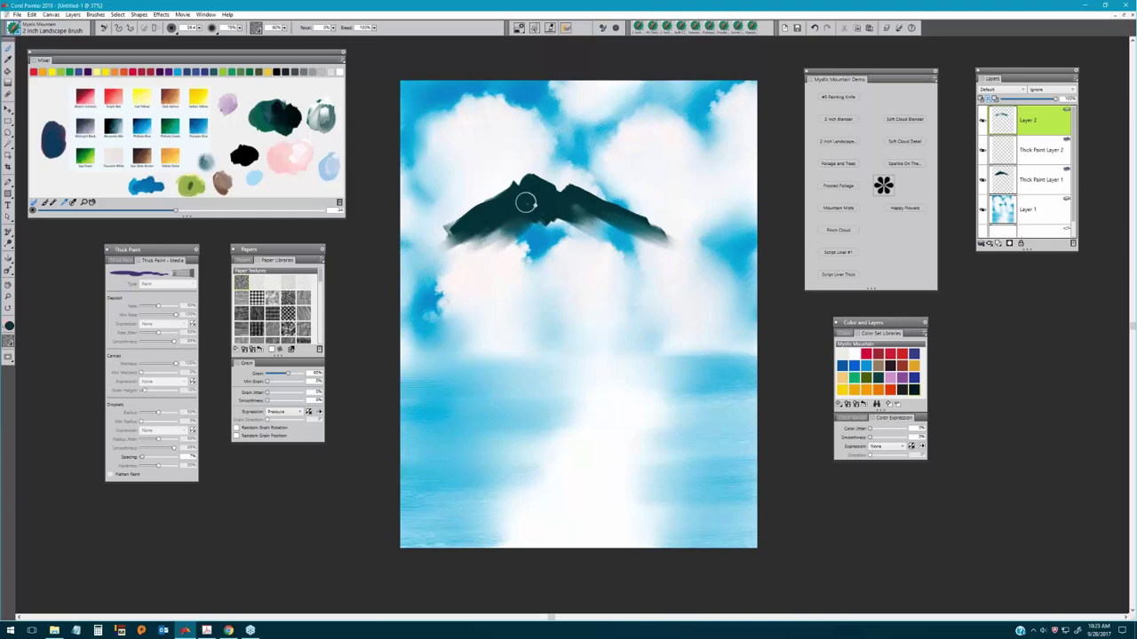
mouse_move(540, 204)
mouse_down()
mouse_move(513, 246)
mouse_move(548, 200)
mouse_move(469, 216)
mouse_up()
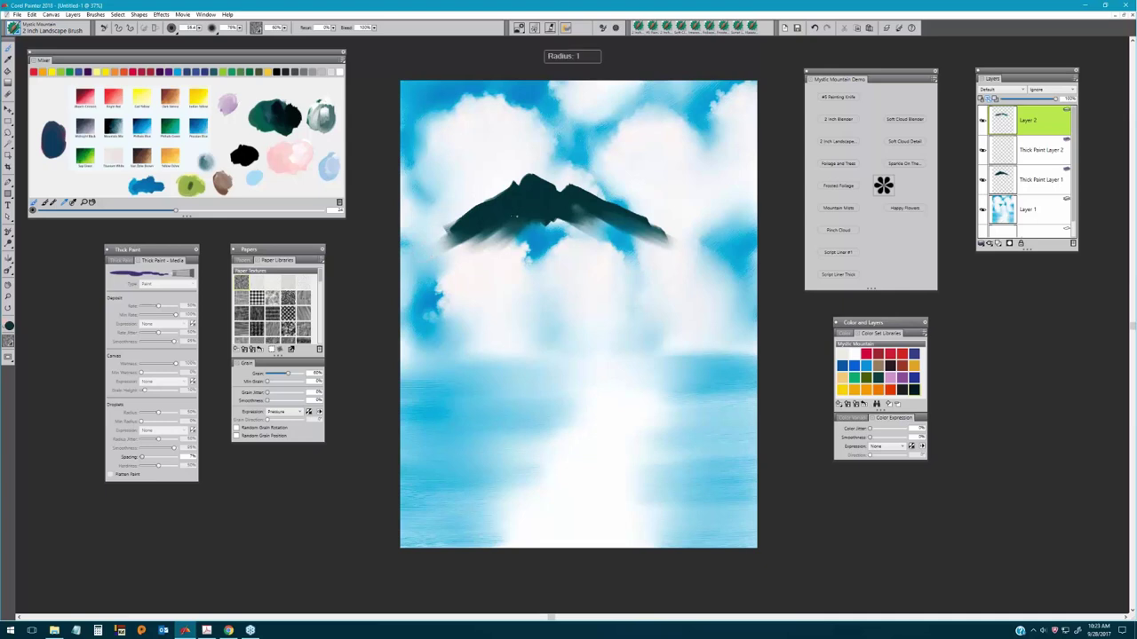
key(bracketright)
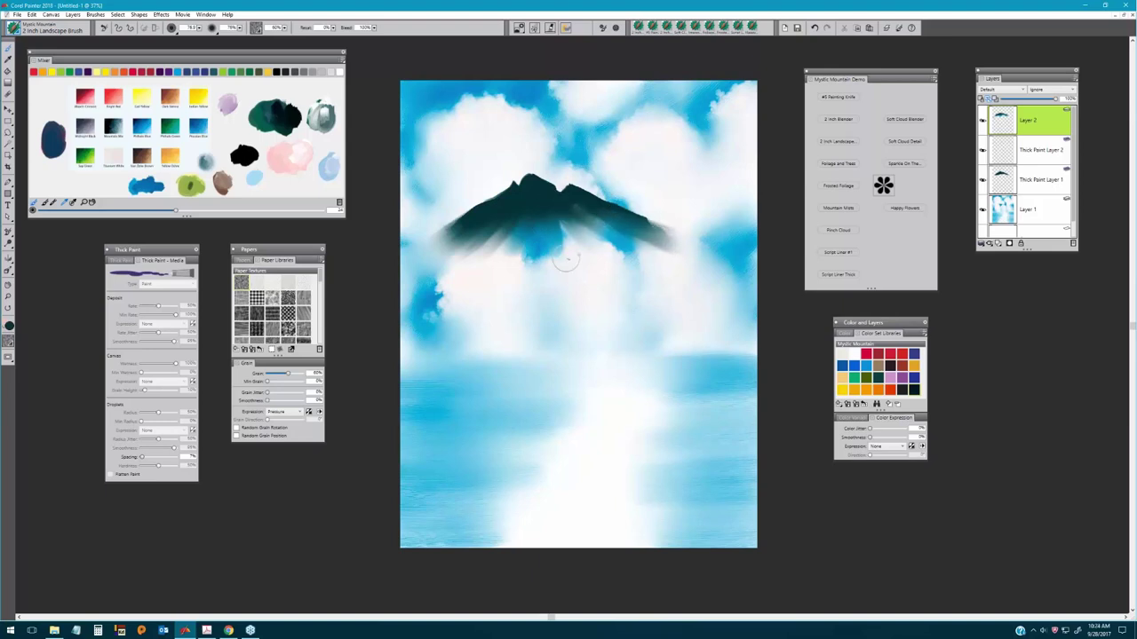
Select Thick Paint Layer 2 and load the #5 Painting Knife with white.
click(1049, 157)
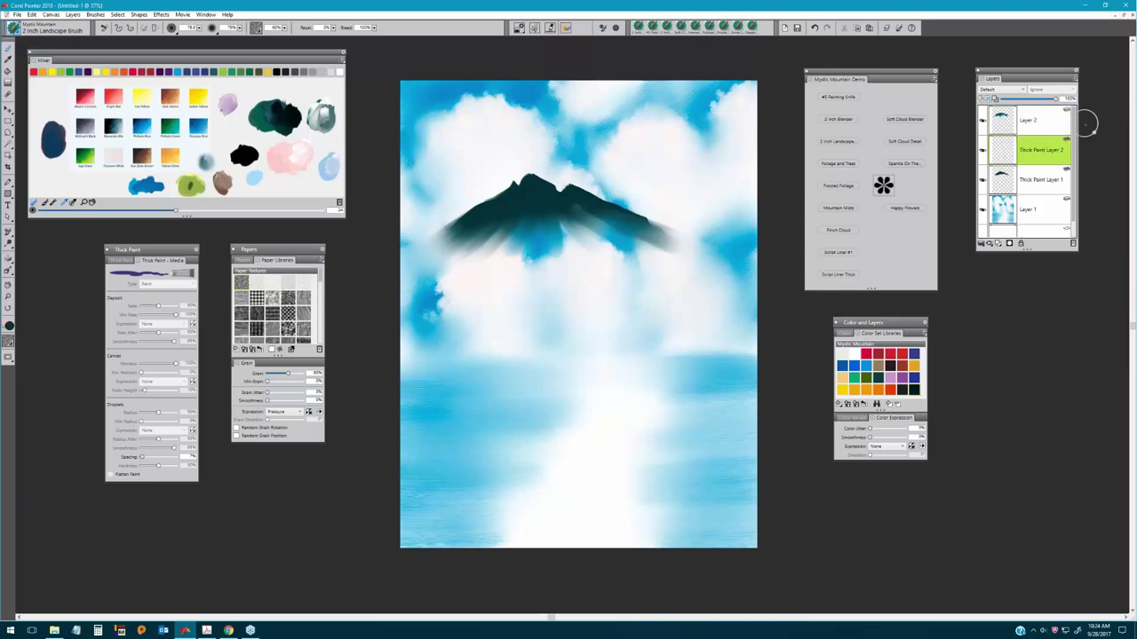
click(837, 97)
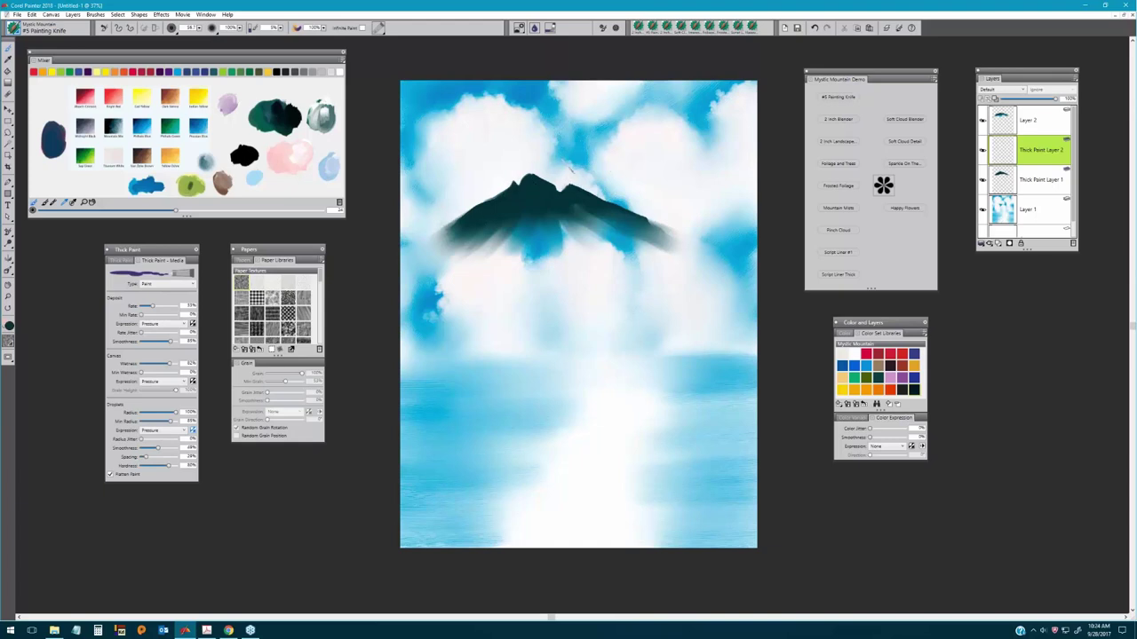
click(340, 75)
Choose the Window Frost paper texture and reduce its scale.
mouse_move(320, 278)
mouse_down()
mouse_move(329, 312)
mouse_move(335, 295)
mouse_up()
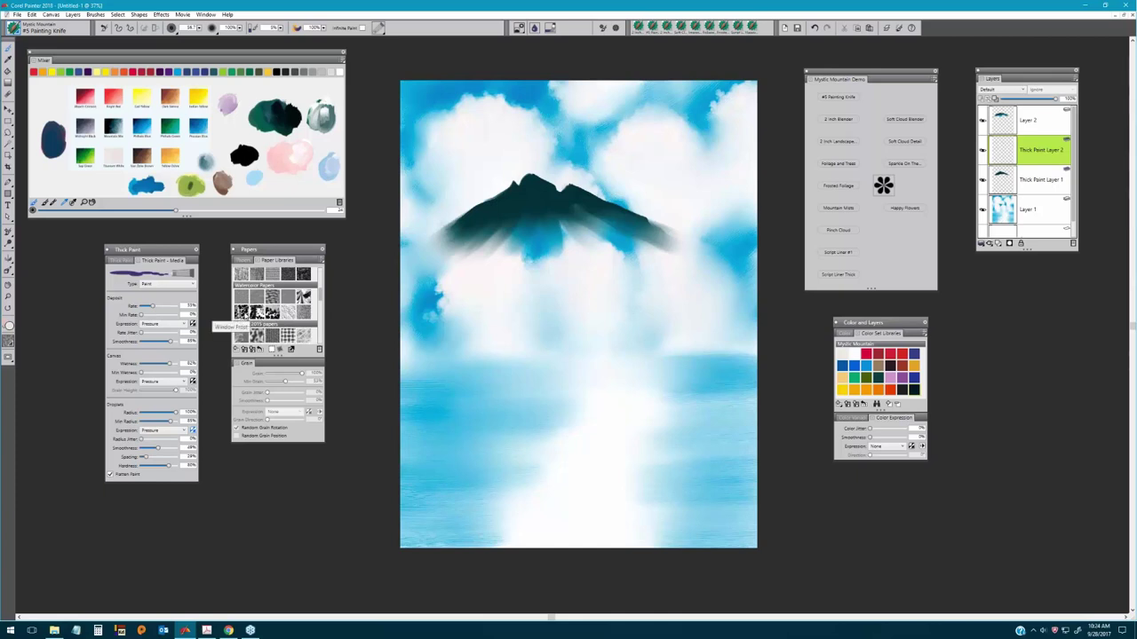
click(247, 311)
click(238, 259)
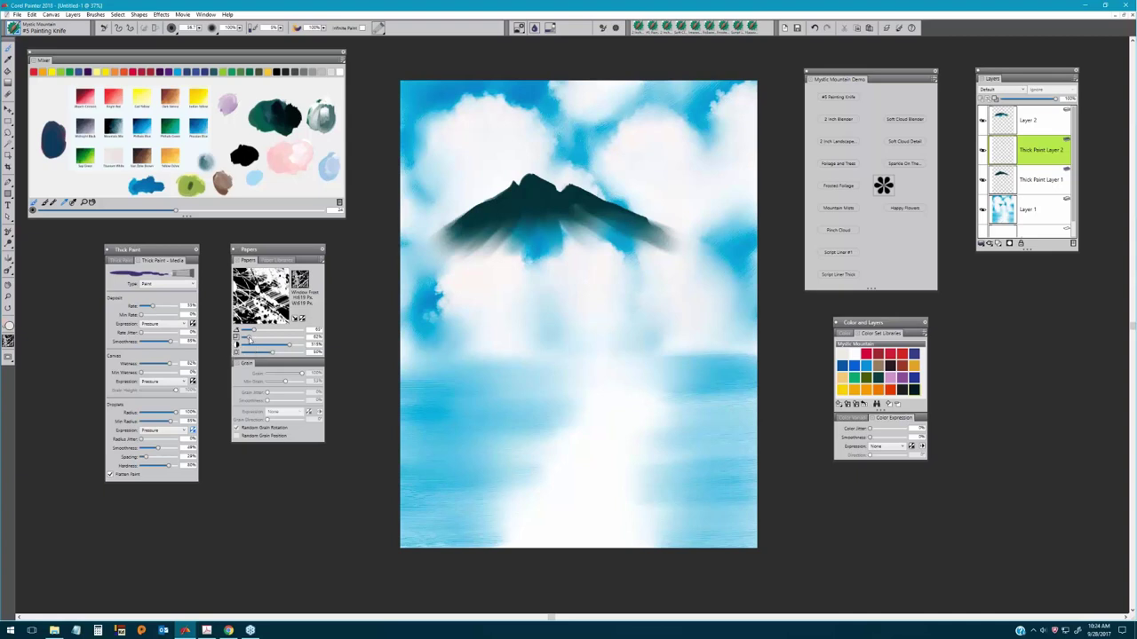
drag(264, 340, 247, 341)
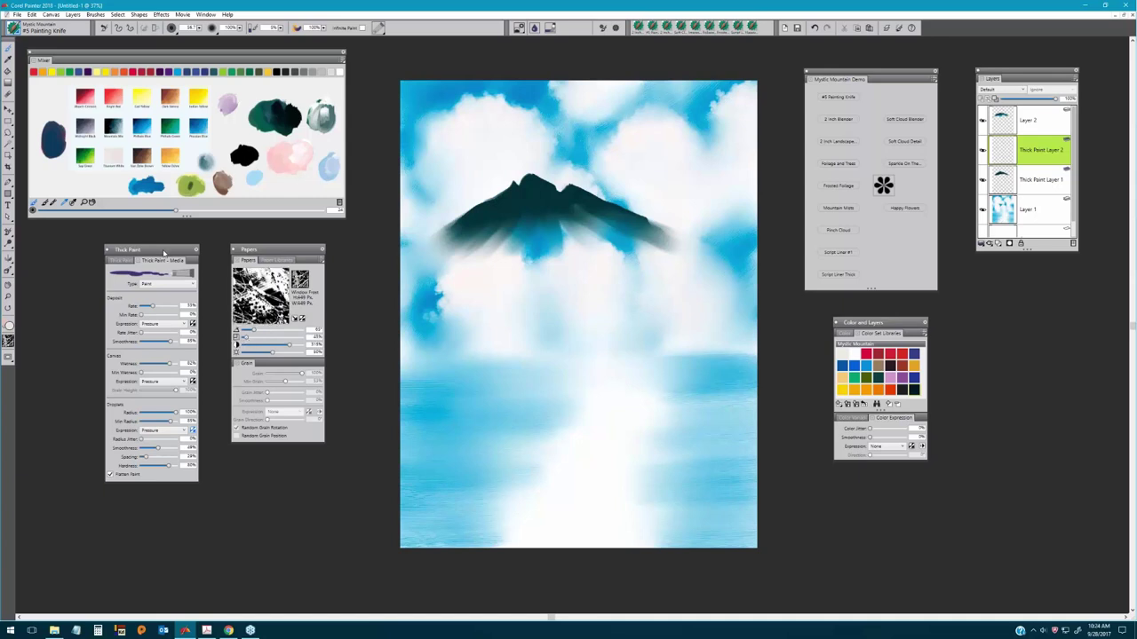
Set the knife's Thick Paint type to Paint with Grain and slightly lower the grain height.
drag(163, 253, 167, 247)
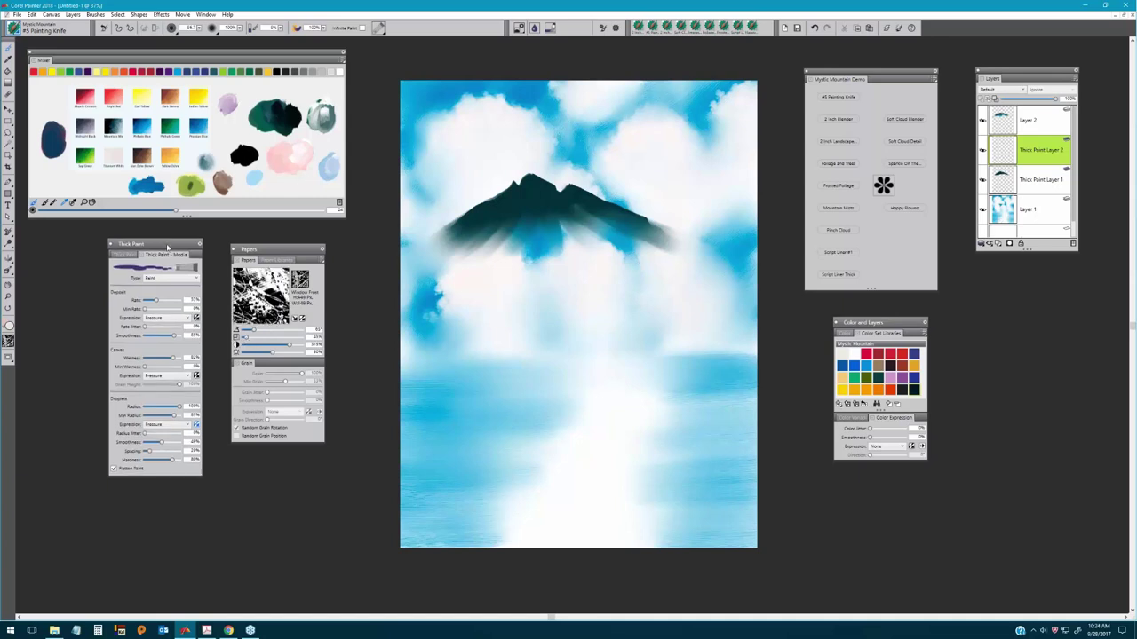
click(167, 282)
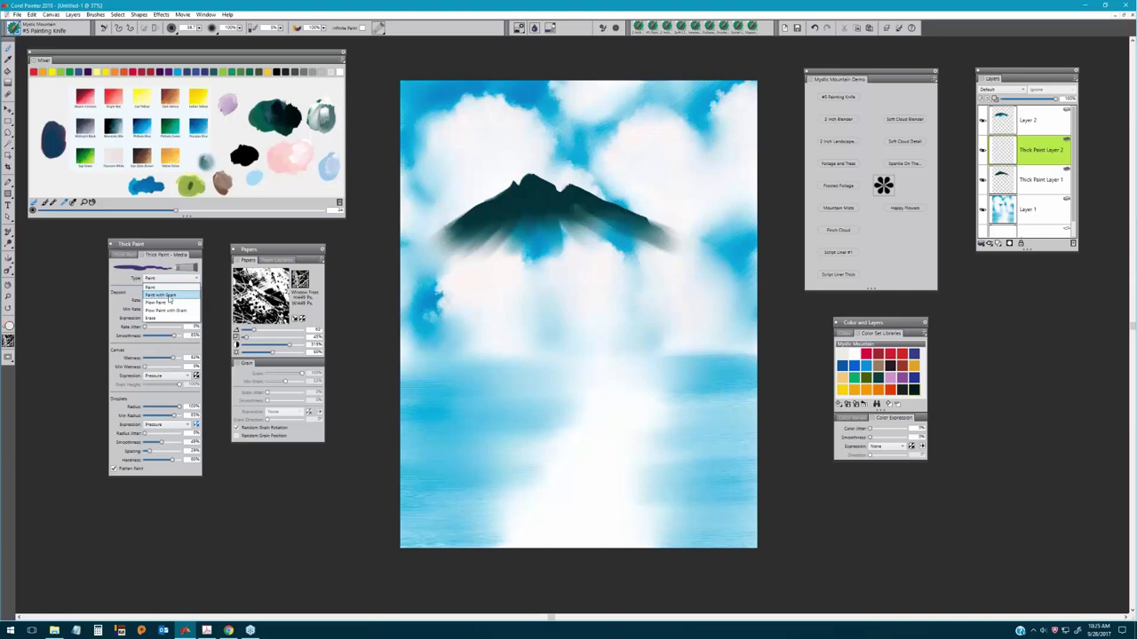
click(169, 294)
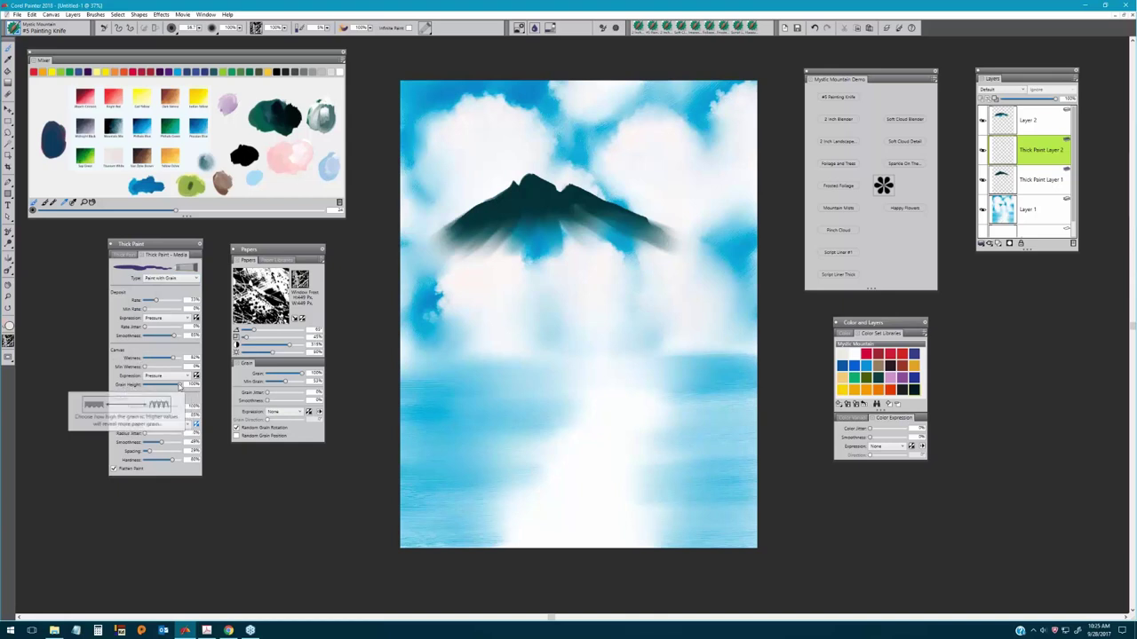
drag(177, 385, 174, 386)
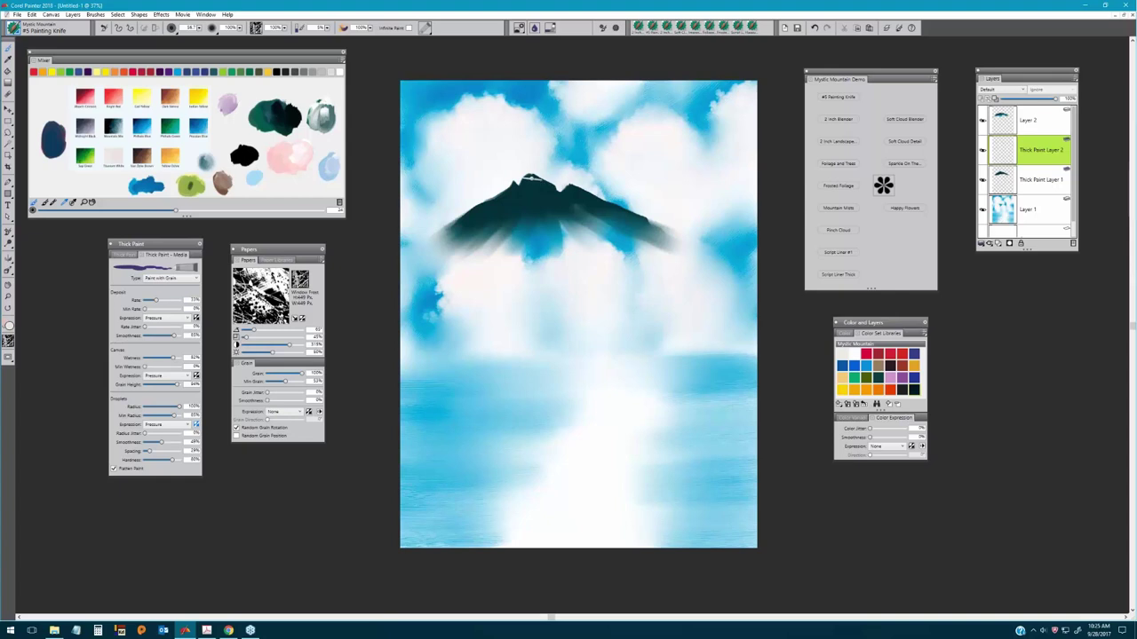
Paint broken white snow with the knife over both peaks and along the ridges of the right and left slopes.
drag(524, 178, 560, 197)
mouse_move(582, 226)
mouse_down()
mouse_move(619, 248)
mouse_move(590, 215)
mouse_move(603, 200)
mouse_move(659, 223)
mouse_up()
drag(566, 185, 616, 211)
drag(641, 214, 682, 234)
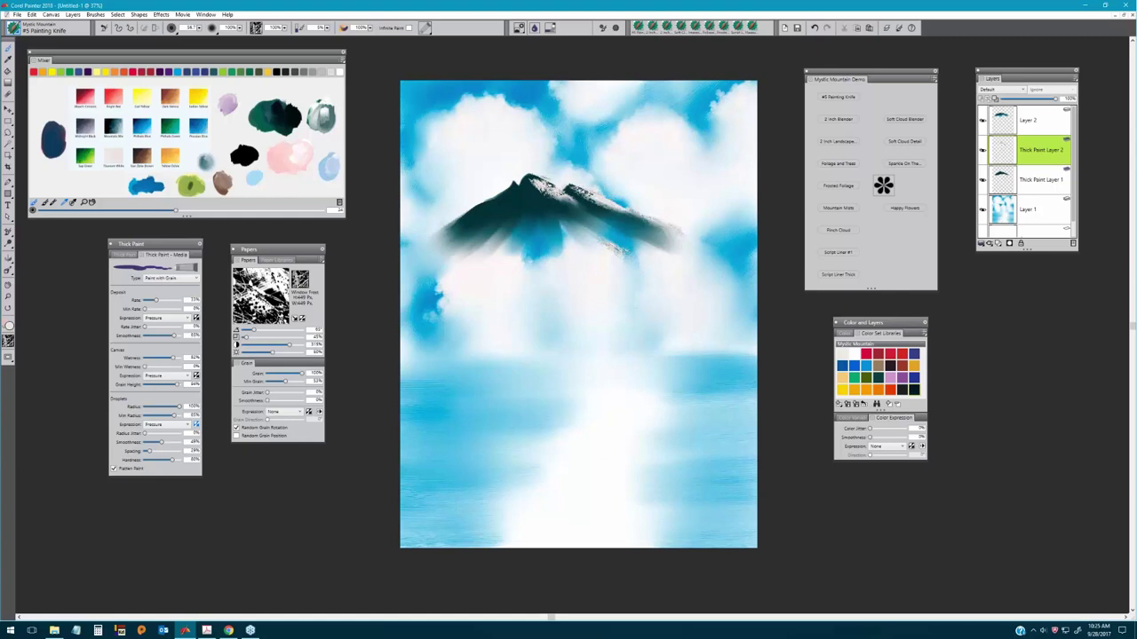
drag(520, 185, 479, 218)
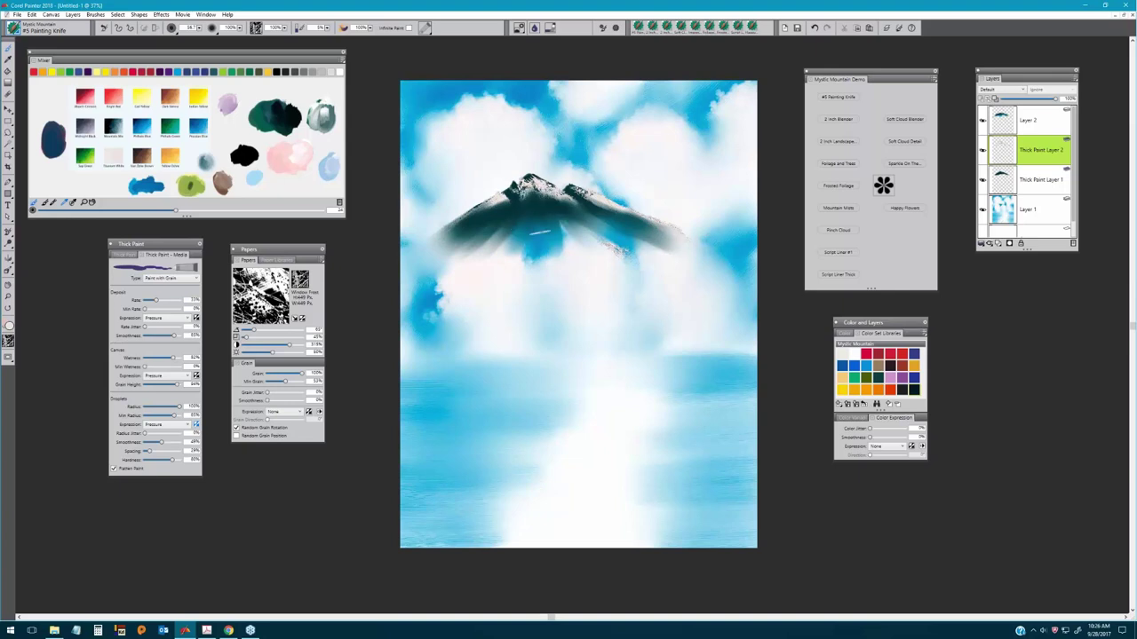
Extend grainy snow down the lower right slope toward the canvas edge and add touches to the left slope on Thick Paint Layer 2.
mouse_move(603, 229)
mouse_down()
mouse_move(675, 262)
mouse_move(726, 262)
mouse_up()
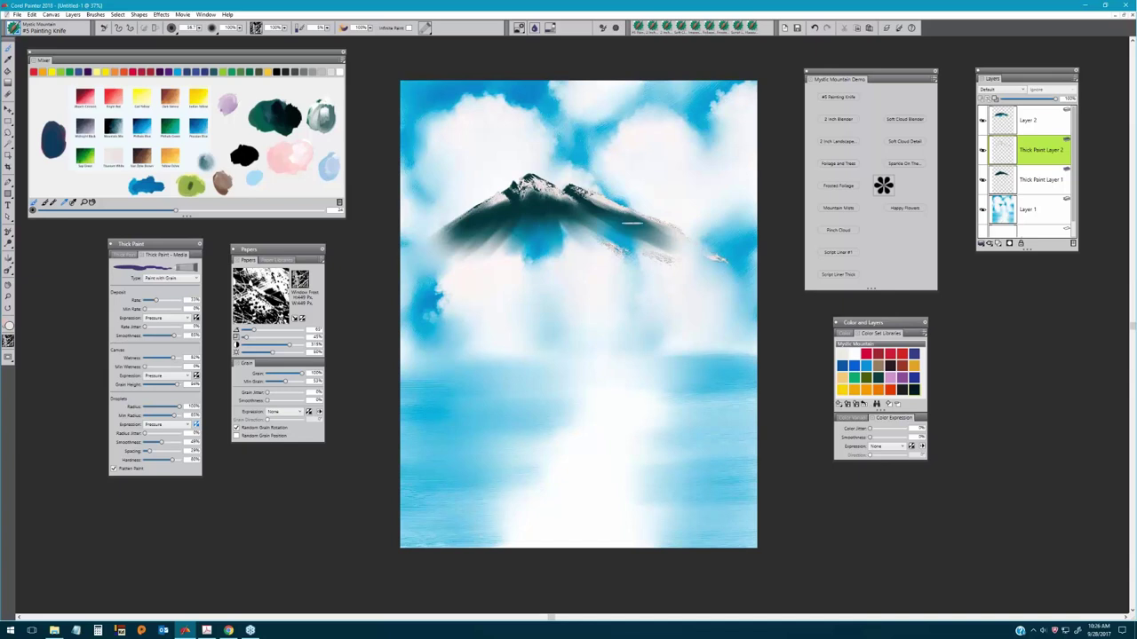
click(1045, 123)
click(1044, 151)
drag(620, 245, 741, 268)
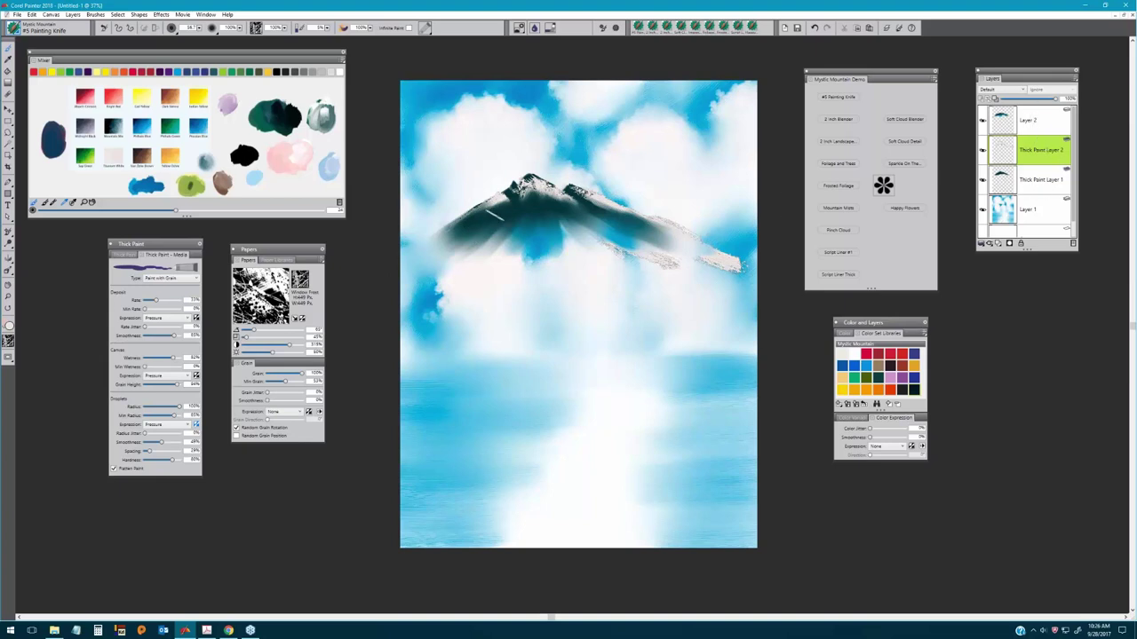
drag(469, 217, 544, 203)
Switch the Thick Paint type back to Paint and fill the right slope with solid snow strokes out to the canvas edge.
click(173, 278)
click(164, 287)
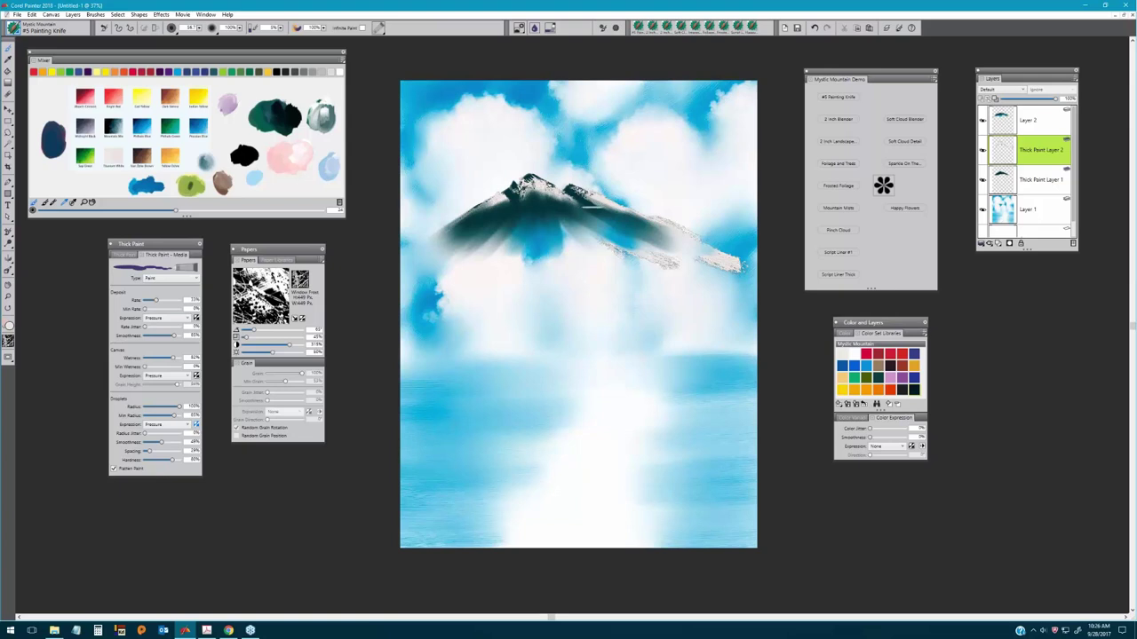
mouse_move(661, 218)
mouse_down()
mouse_move(743, 258)
mouse_move(636, 216)
mouse_move(733, 254)
mouse_up()
drag(664, 219, 744, 268)
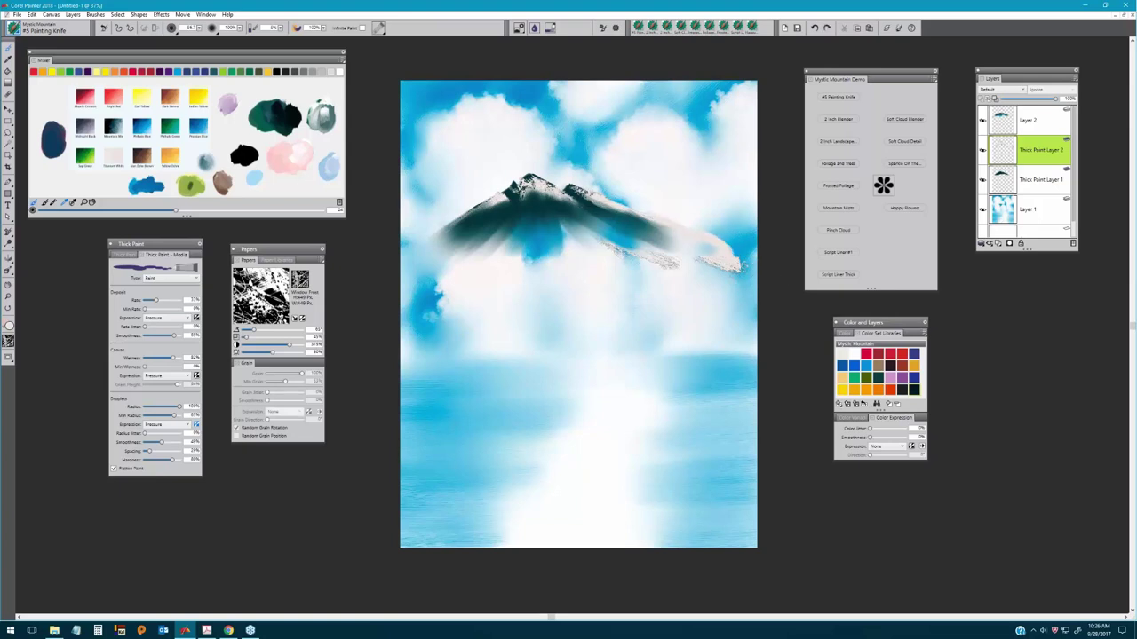
drag(659, 205, 755, 254)
drag(719, 248, 759, 261)
mouse_move(608, 213)
mouse_down()
mouse_move(577, 192)
mouse_move(640, 205)
mouse_move(621, 217)
mouse_up()
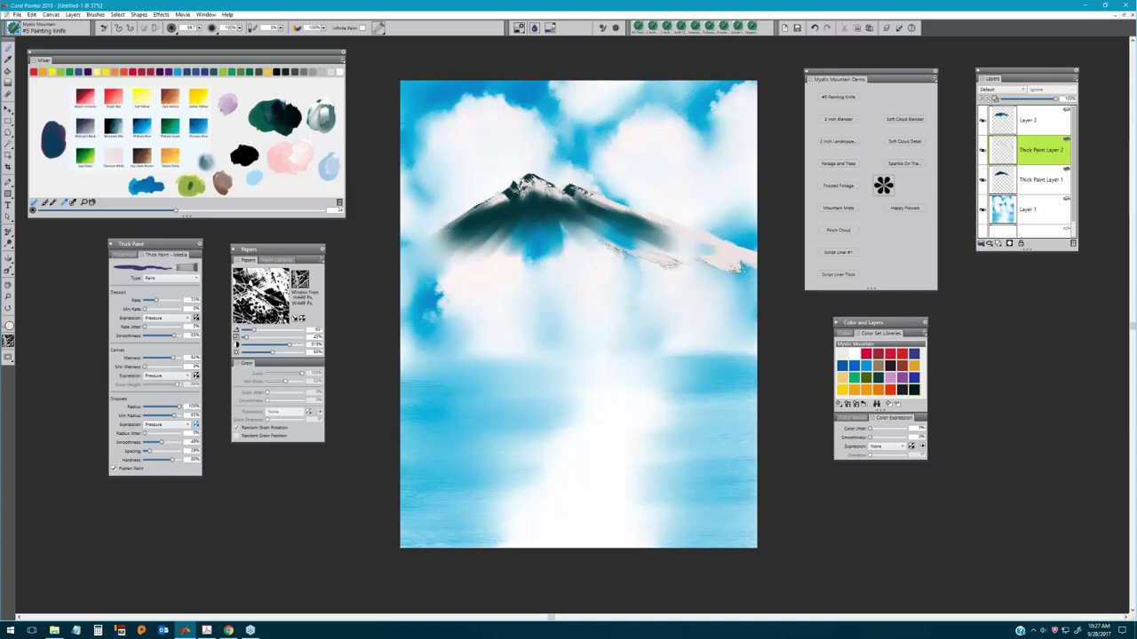
Add a last solid snow stroke to the right slope and collapse the four layers above the canvas into one.
drag(680, 257, 654, 264)
click(1046, 127)
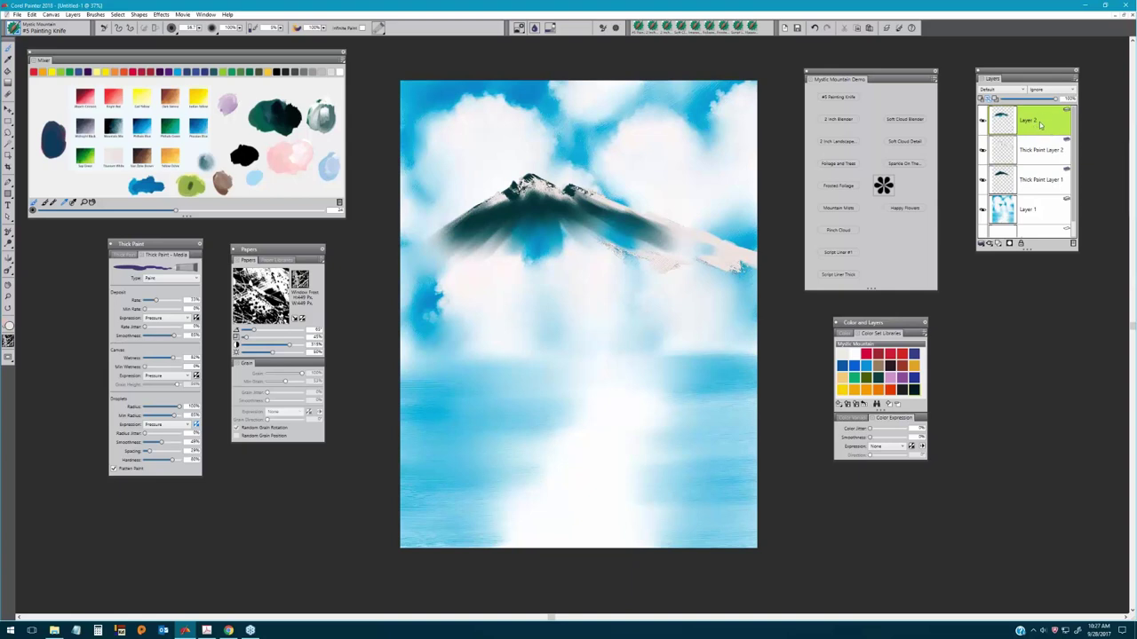
shift+click(1046, 216)
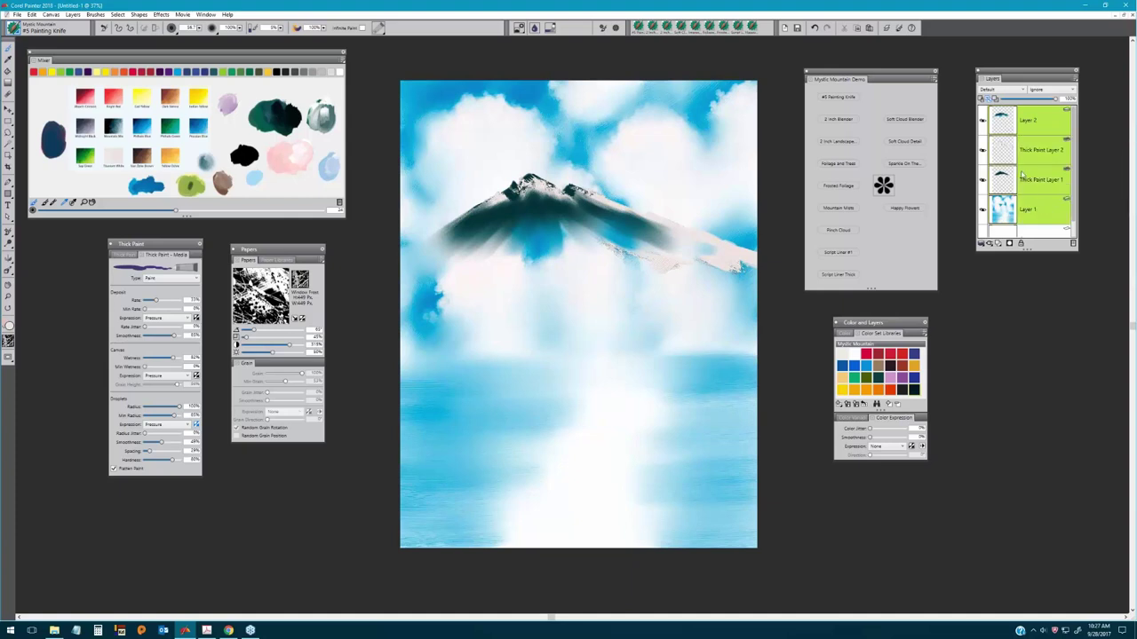
key(ctrl+shift+e)
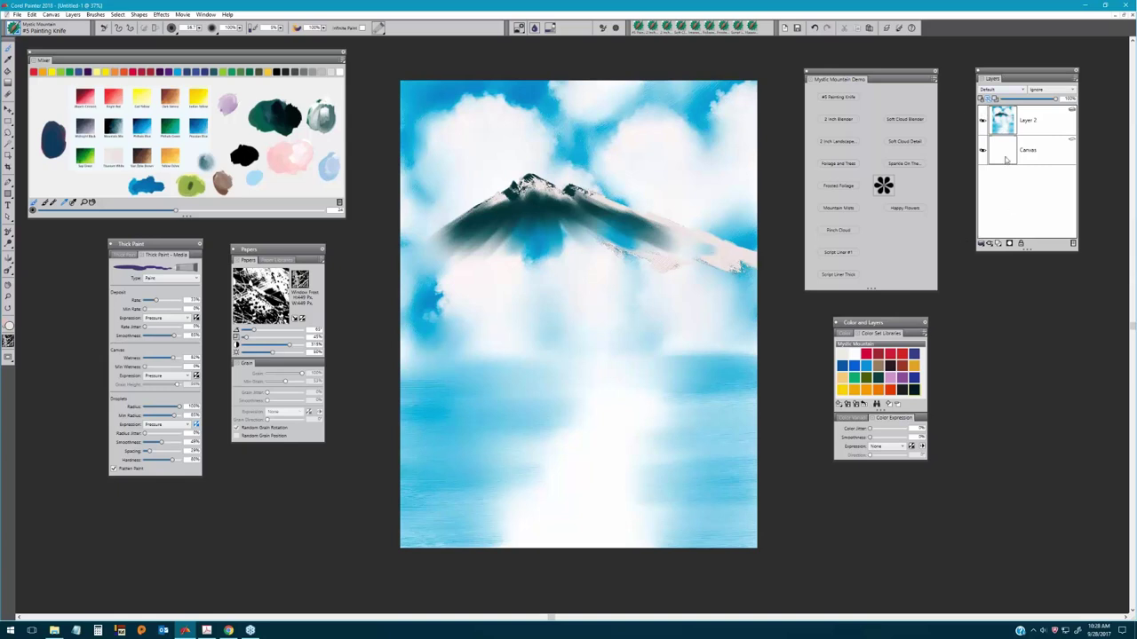
Add solid snow to the lower right slope, set the Thick Paint type to Paint with Grain, and paint broken snow across both mountain faces.
drag(736, 269, 698, 260)
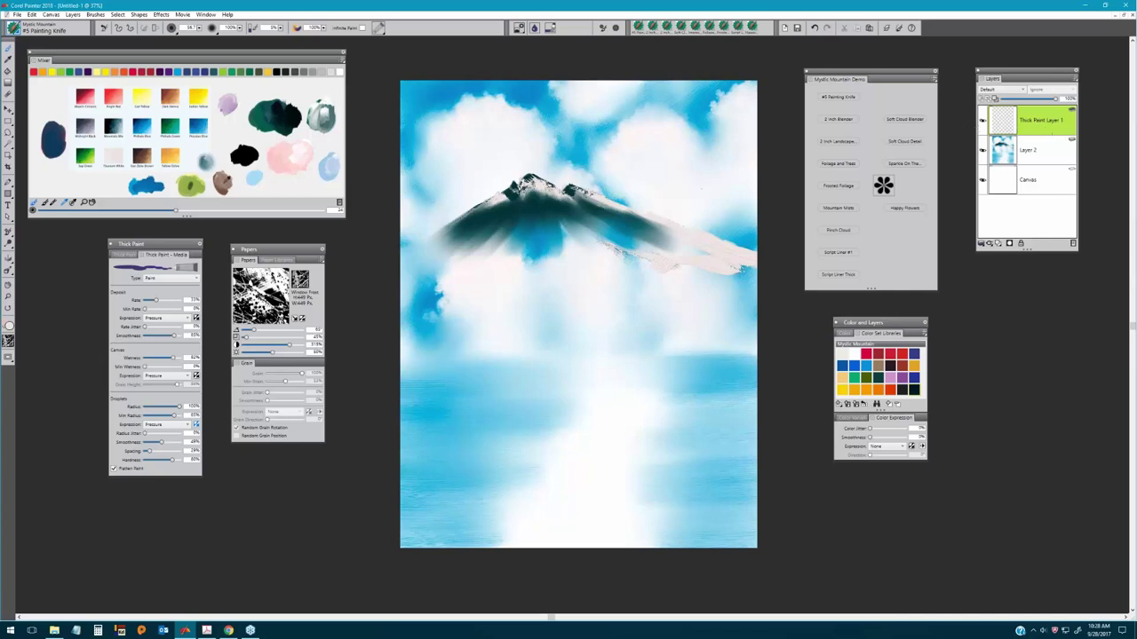
click(172, 280)
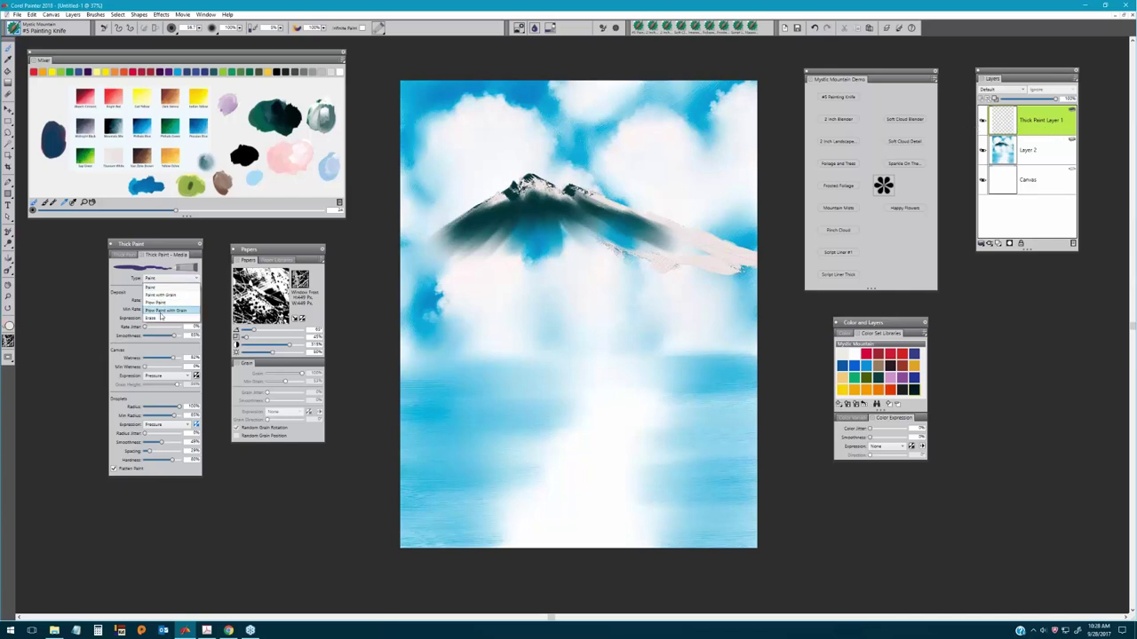
click(165, 294)
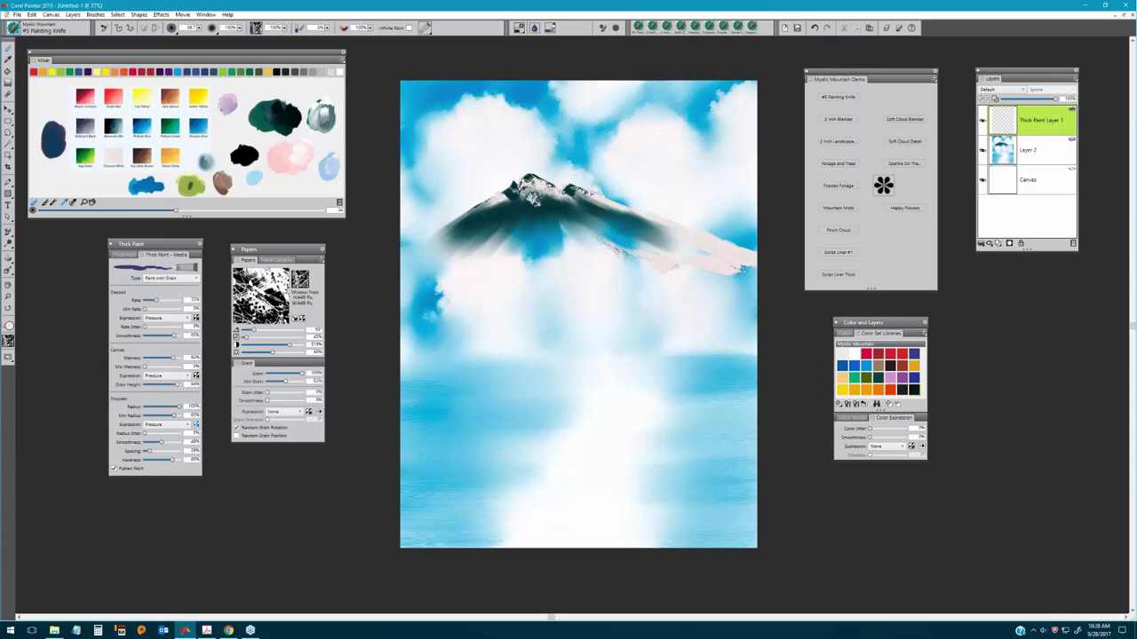
drag(558, 197, 638, 216)
mouse_move(544, 201)
mouse_down()
mouse_move(604, 225)
mouse_move(574, 232)
mouse_move(556, 216)
mouse_move(536, 230)
mouse_move(549, 221)
mouse_move(529, 206)
mouse_move(475, 220)
mouse_move(493, 217)
mouse_up()
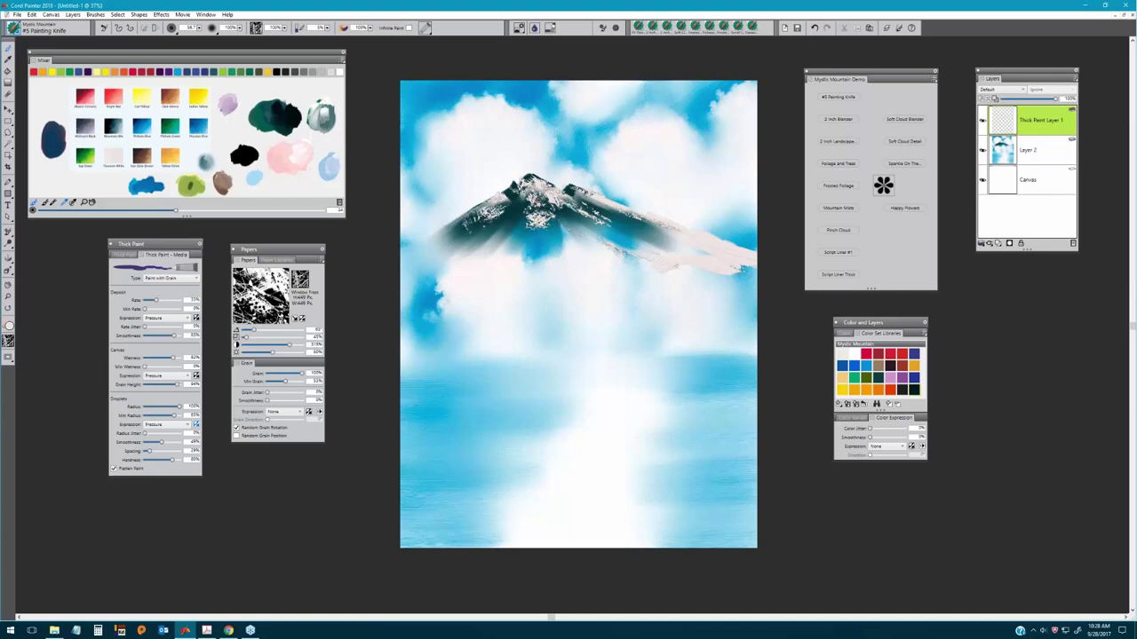
drag(599, 205, 691, 233)
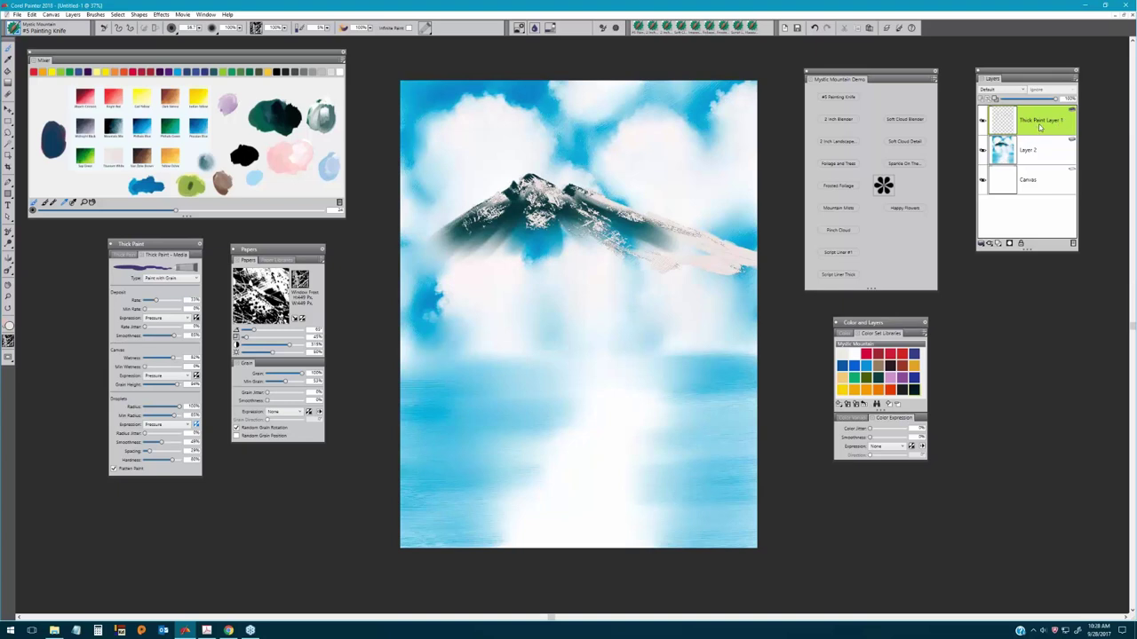
Collapse Thick Paint Layer 1 and Layer 2 together and soften the mountain's base into haze with the 2 Inch Blender.
shift+click(1042, 155)
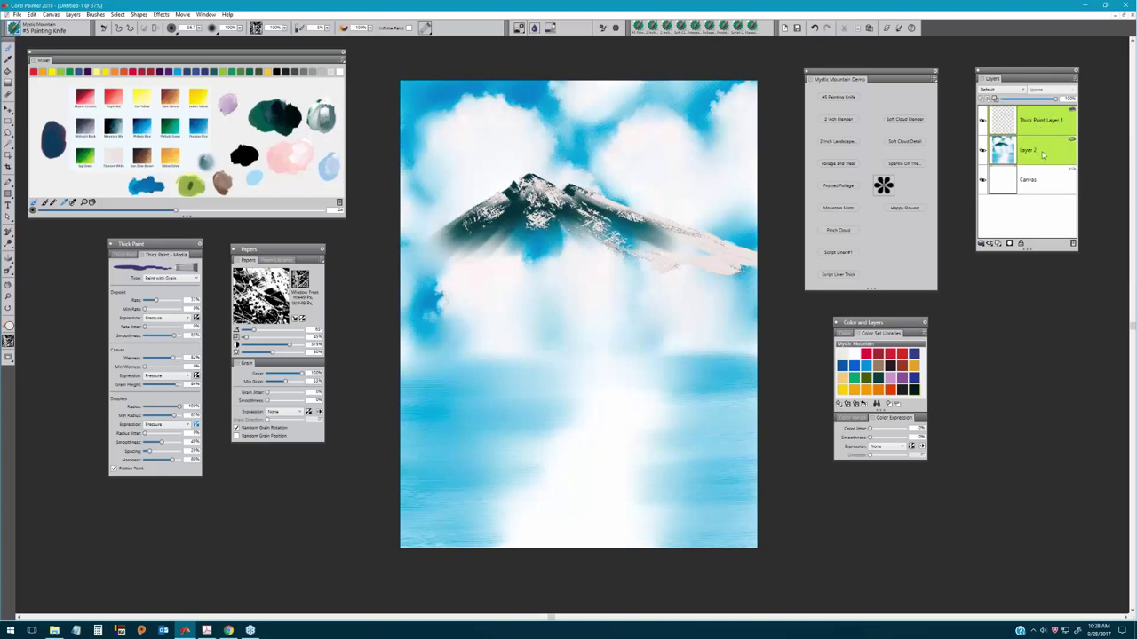
key(ctrl+e)
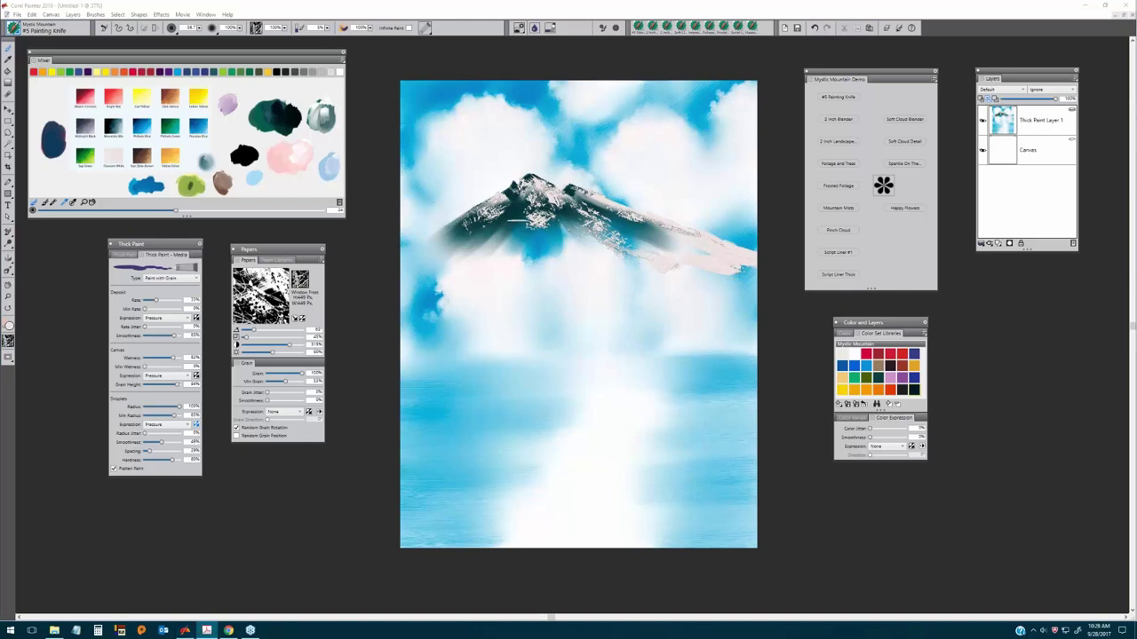
click(844, 121)
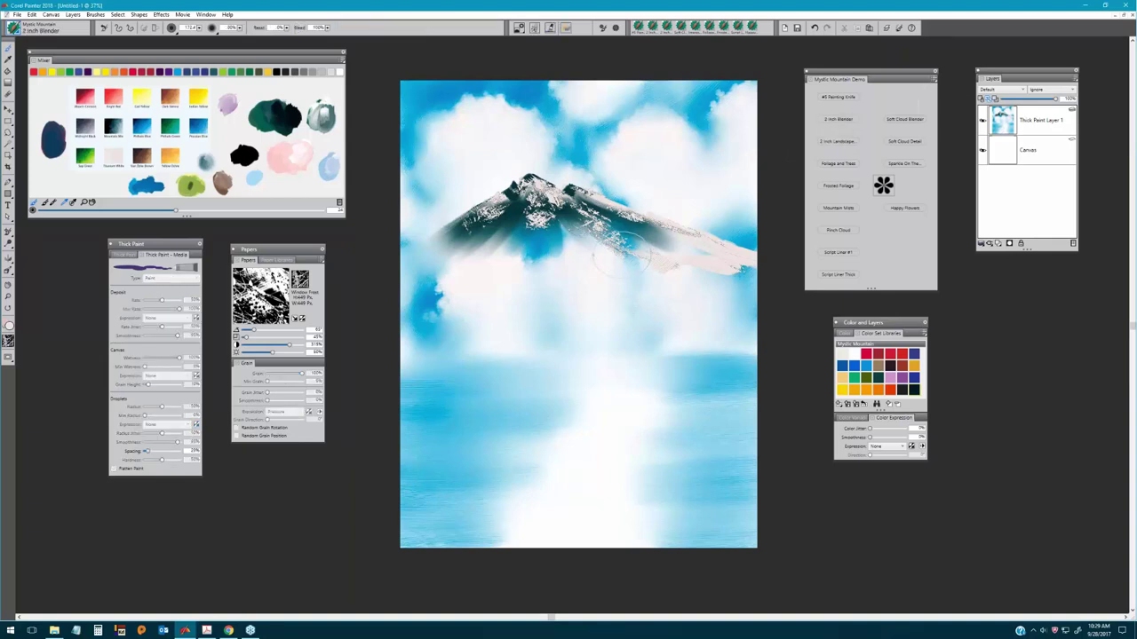
mouse_move(620, 252)
mouse_down()
mouse_move(687, 278)
mouse_move(679, 260)
mouse_move(735, 271)
mouse_move(644, 240)
mouse_move(784, 282)
mouse_move(635, 250)
mouse_move(655, 266)
mouse_move(642, 247)
mouse_move(633, 265)
mouse_move(615, 247)
mouse_move(711, 294)
mouse_move(709, 272)
mouse_move(739, 260)
mouse_move(608, 289)
mouse_move(549, 268)
mouse_move(497, 278)
mouse_move(507, 252)
mouse_move(491, 245)
mouse_move(440, 272)
mouse_move(409, 266)
mouse_move(451, 277)
mouse_move(449, 313)
mouse_up()
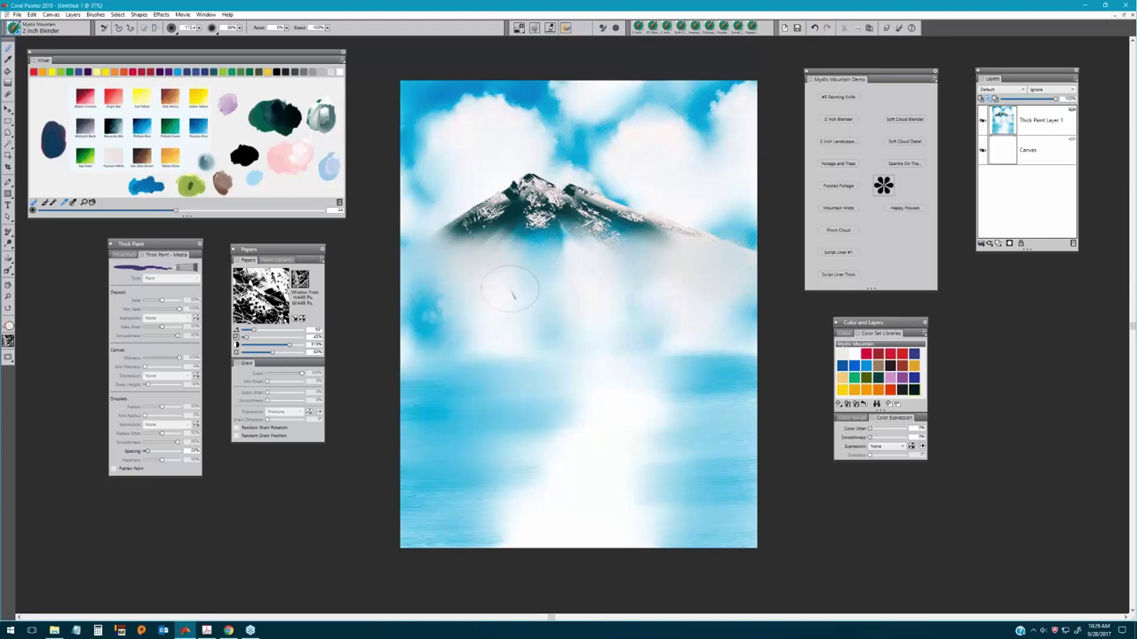
mouse_move(510, 289)
mouse_down()
mouse_move(493, 224)
mouse_move(433, 300)
mouse_move(493, 226)
mouse_move(426, 289)
mouse_move(523, 222)
mouse_move(484, 267)
mouse_move(541, 218)
mouse_move(473, 277)
mouse_move(503, 270)
mouse_move(483, 223)
mouse_move(448, 240)
mouse_move(614, 224)
mouse_move(697, 246)
mouse_up()
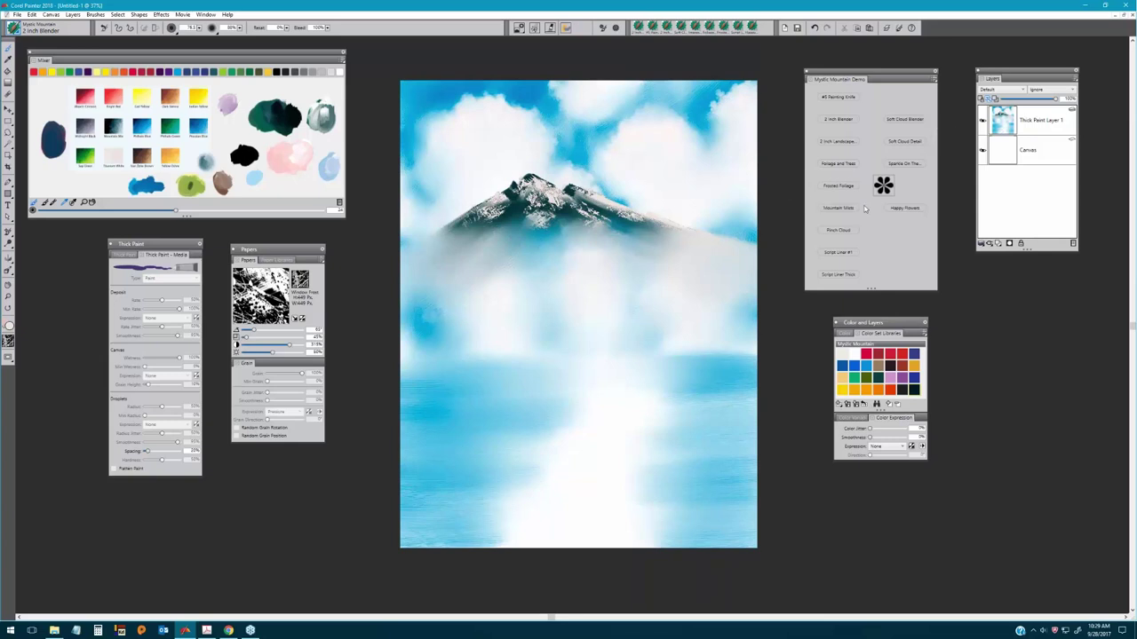
Paint translucent grey mist along the base of the mountain and out to both sides with the Mountain Mists brush.
click(837, 208)
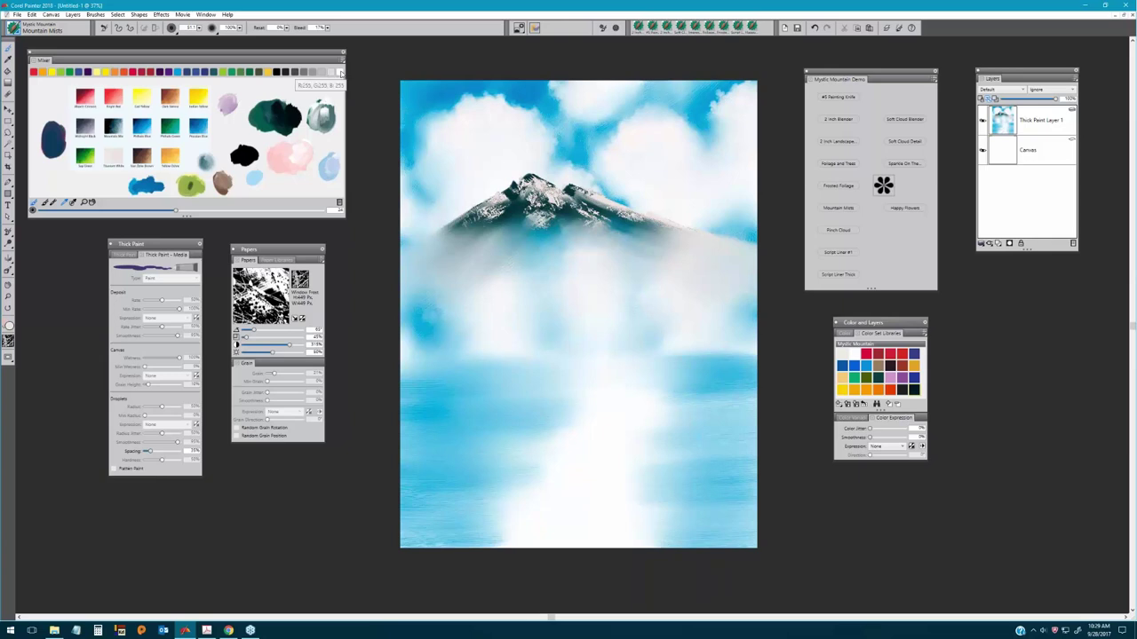
mouse_move(451, 231)
mouse_down()
mouse_move(425, 232)
mouse_move(423, 245)
mouse_move(476, 263)
mouse_move(483, 251)
mouse_move(477, 271)
mouse_move(474, 263)
mouse_move(500, 261)
mouse_move(417, 241)
mouse_move(447, 238)
mouse_move(423, 221)
mouse_up()
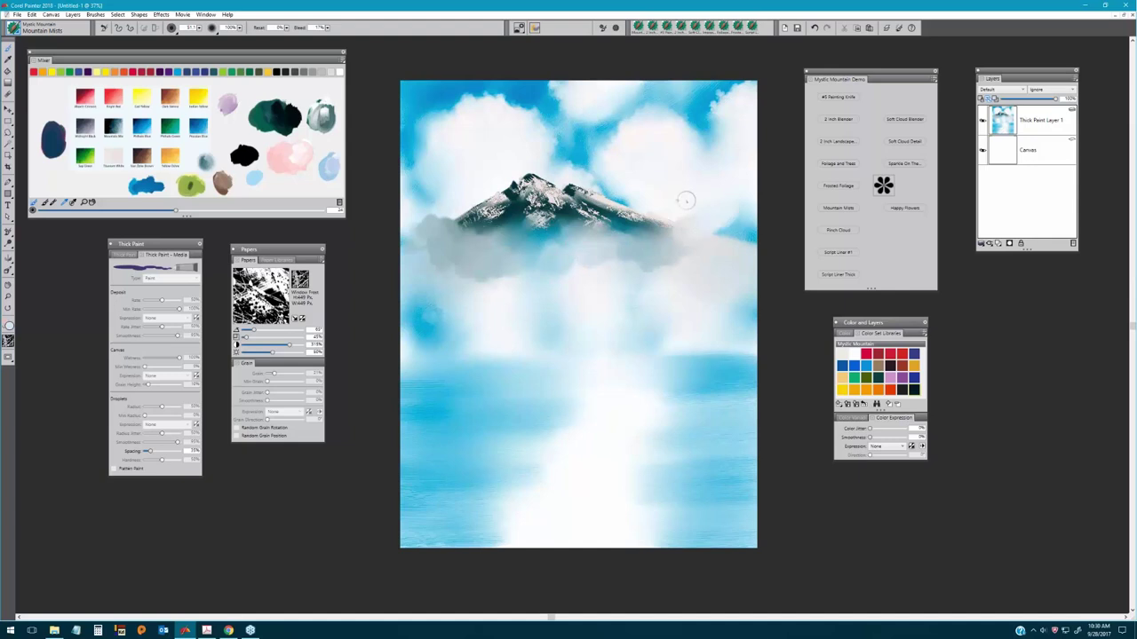
mouse_move(610, 224)
mouse_down()
mouse_move(644, 222)
mouse_move(671, 239)
mouse_up()
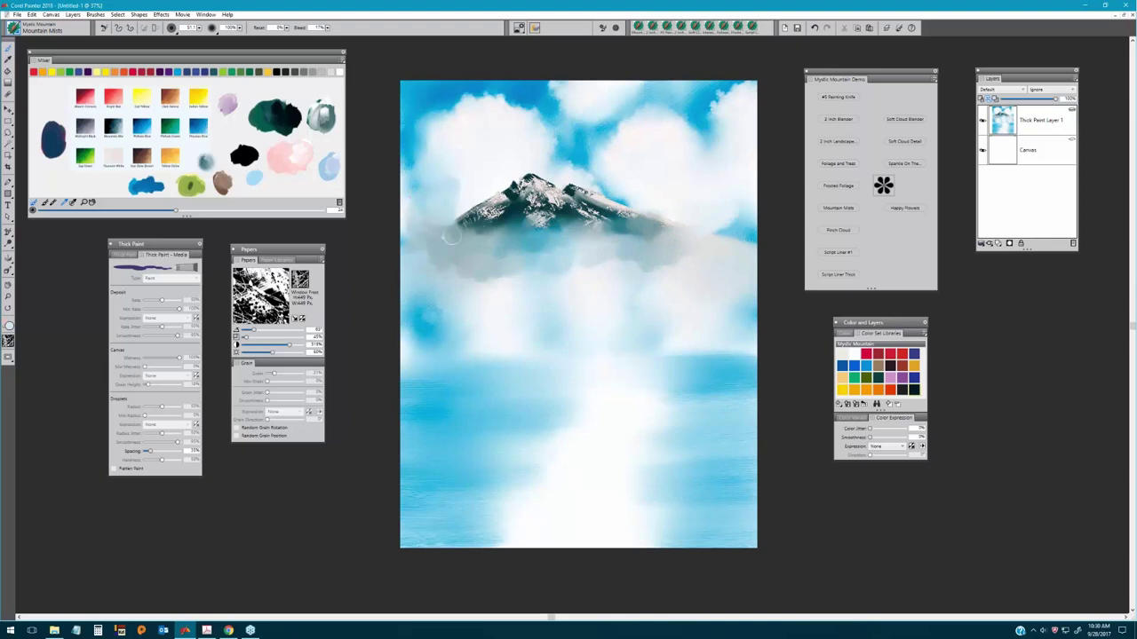
mouse_move(451, 235)
mouse_down()
mouse_move(504, 231)
mouse_move(490, 227)
mouse_move(538, 242)
mouse_up()
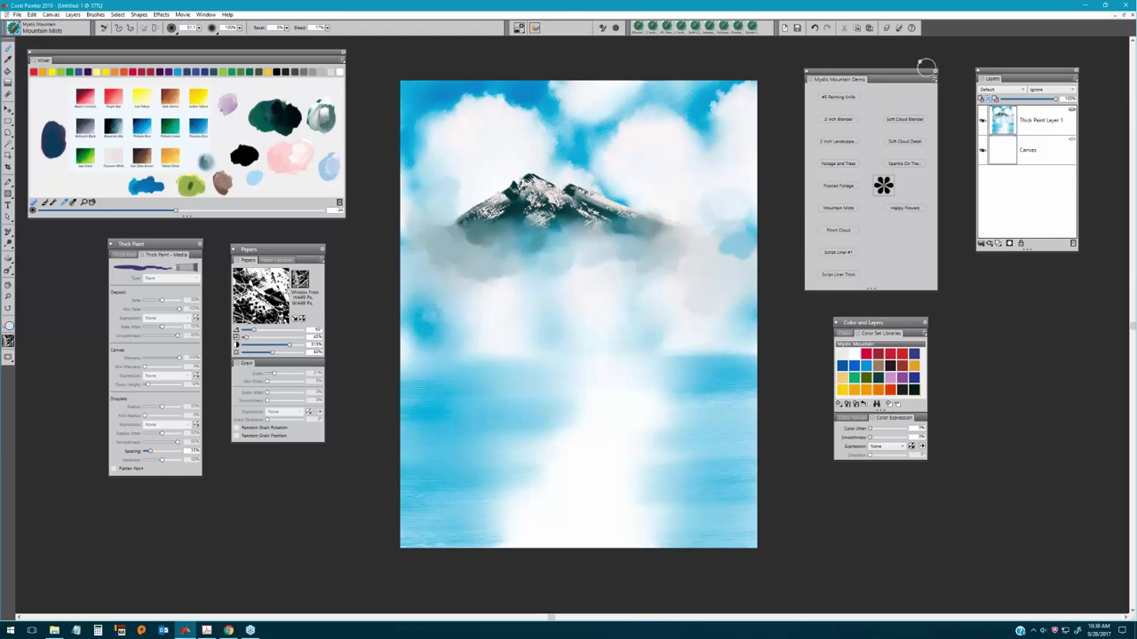
Add small white puffy cloud highlights over the mist around the mountain's base with the Soft Cloud Detail brush.
click(905, 142)
mouse_move(466, 250)
mouse_down()
mouse_move(430, 222)
mouse_move(437, 210)
mouse_move(480, 234)
mouse_move(449, 211)
mouse_move(552, 249)
mouse_move(508, 251)
mouse_move(542, 266)
mouse_up()
mouse_move(683, 259)
mouse_down()
mouse_move(687, 225)
mouse_move(724, 238)
mouse_move(640, 241)
mouse_up()
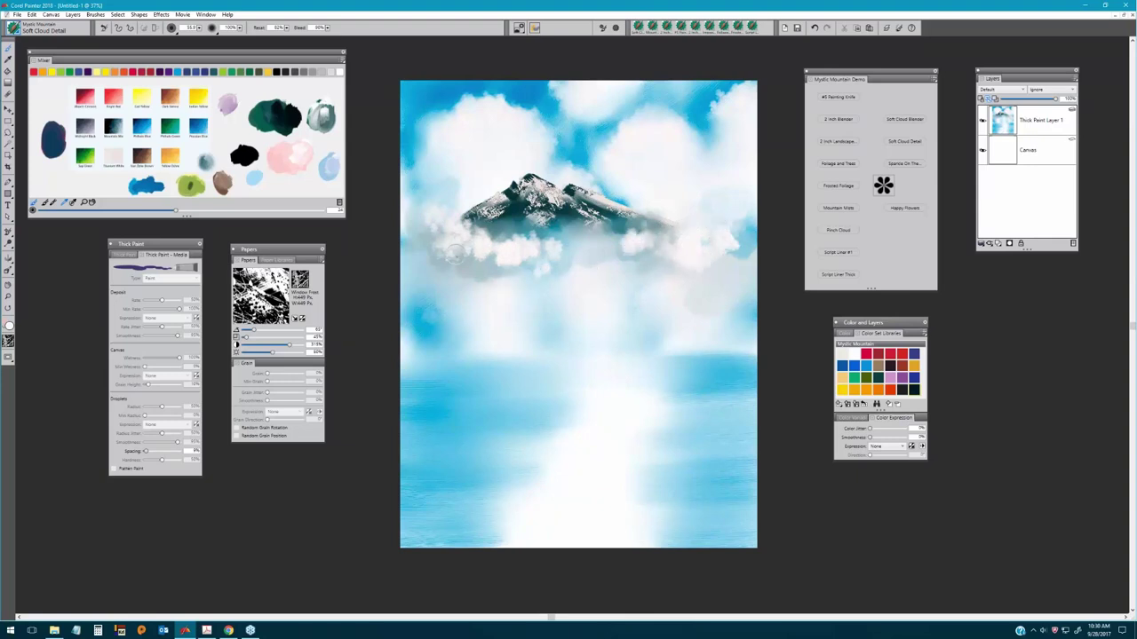
mouse_move(455, 253)
mouse_down()
mouse_move(416, 242)
mouse_move(430, 206)
mouse_up()
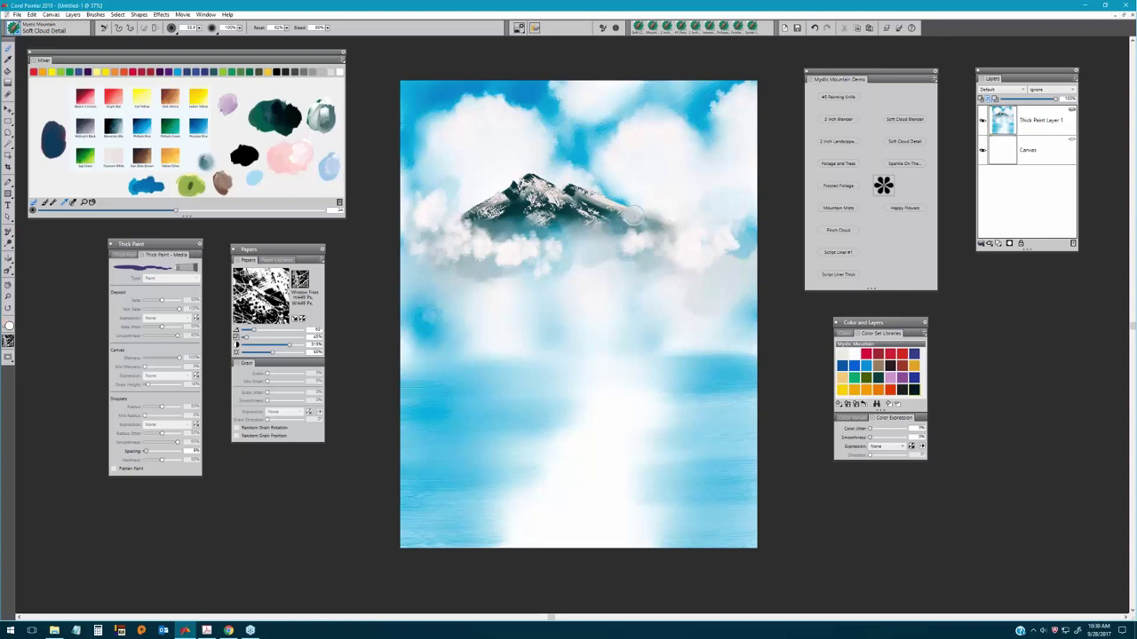
mouse_move(665, 212)
mouse_down()
mouse_move(568, 222)
mouse_move(589, 242)
mouse_move(568, 222)
mouse_move(634, 250)
mouse_up()
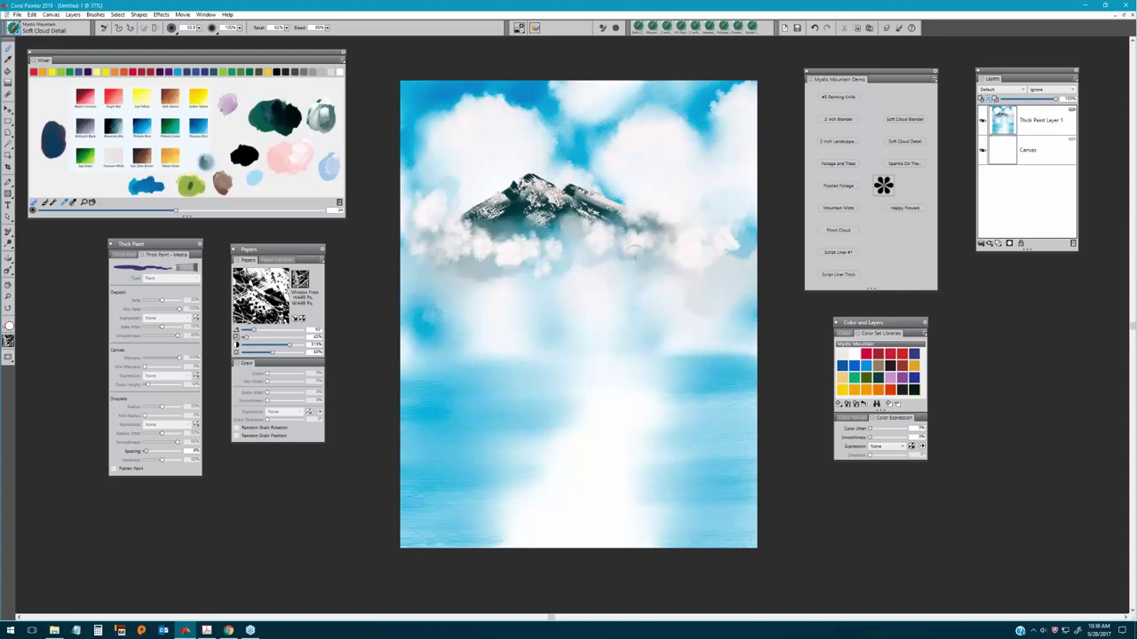
Blend the cloud highlights around the mountain's base into soft mist with the Soft Cloud Blender.
click(918, 122)
mouse_move(594, 245)
mouse_down()
mouse_move(519, 253)
mouse_move(507, 271)
mouse_move(468, 251)
mouse_move(424, 260)
mouse_move(397, 227)
mouse_up()
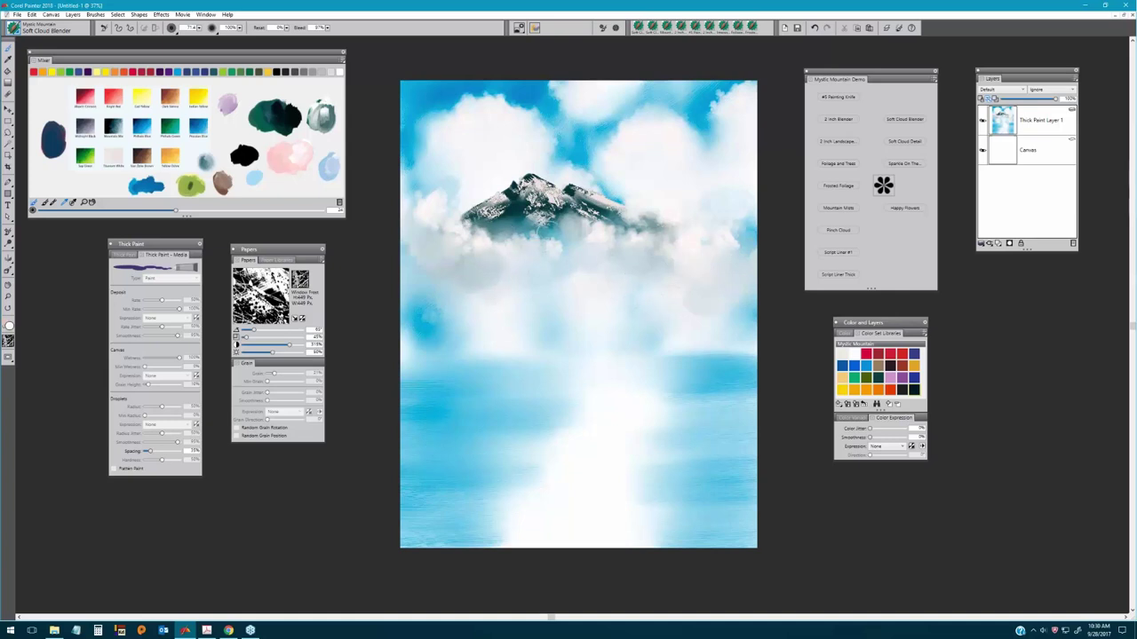
drag(592, 213, 623, 237)
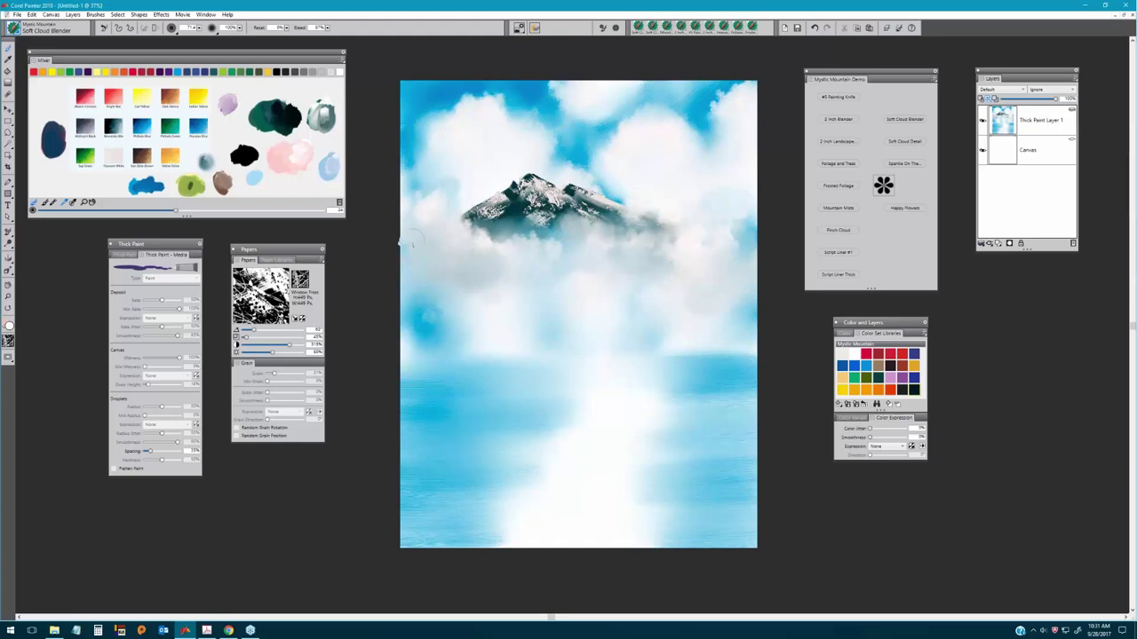
mouse_move(489, 233)
mouse_down()
mouse_move(460, 233)
mouse_move(468, 200)
mouse_move(462, 238)
mouse_move(508, 253)
mouse_up()
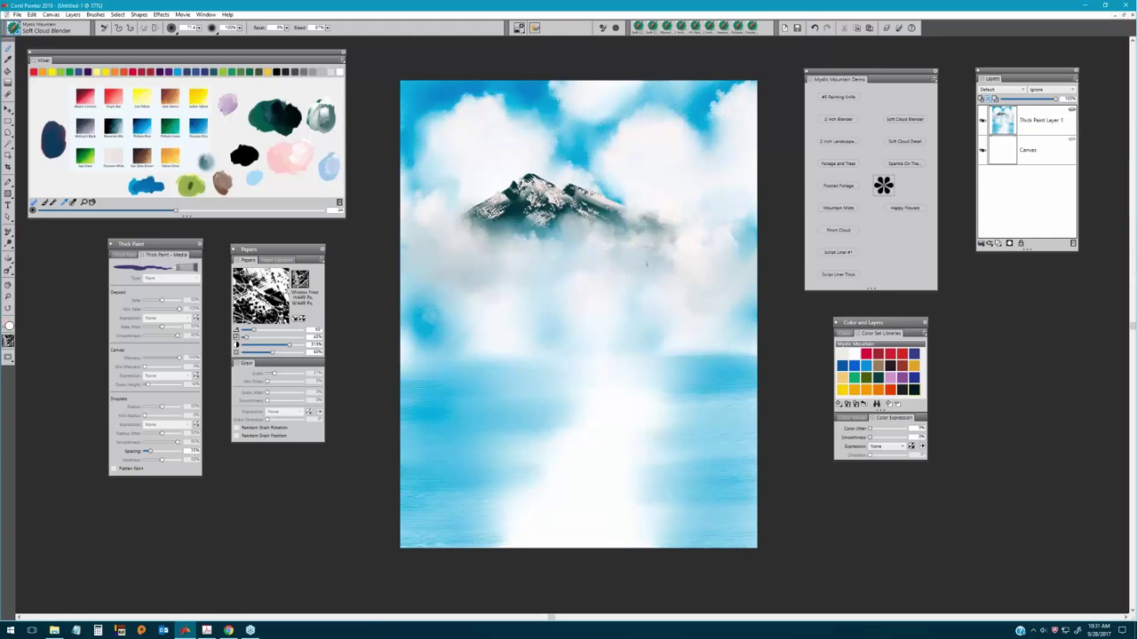
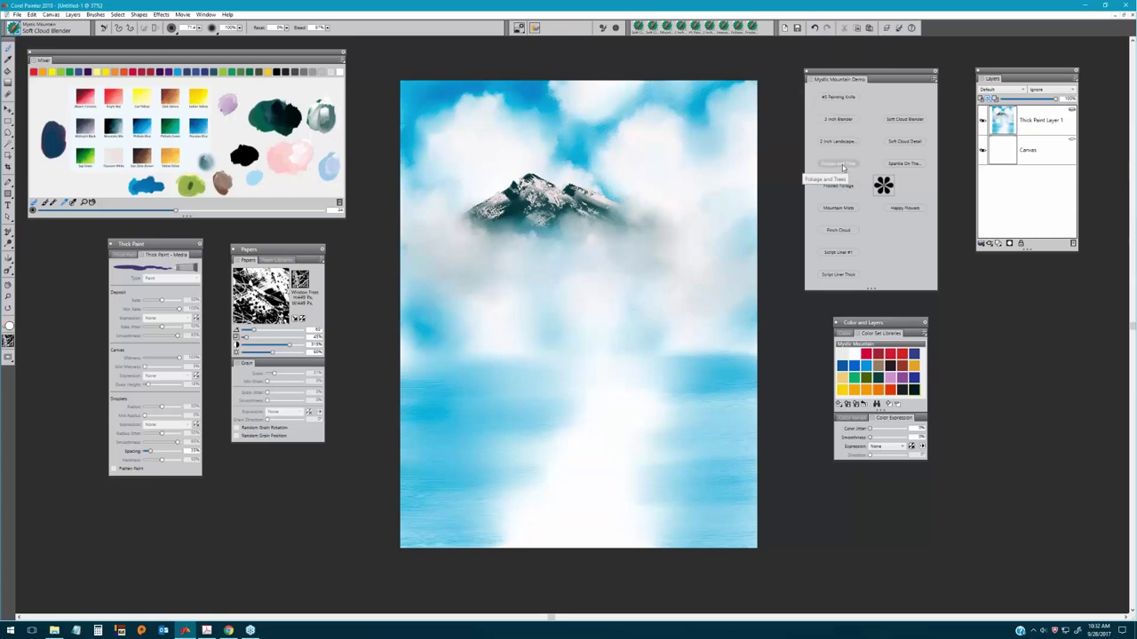
Choose the Foliage and Trees brush, try strokes in Brush Tracking, and apply the Sargent pressure preset.
click(838, 166)
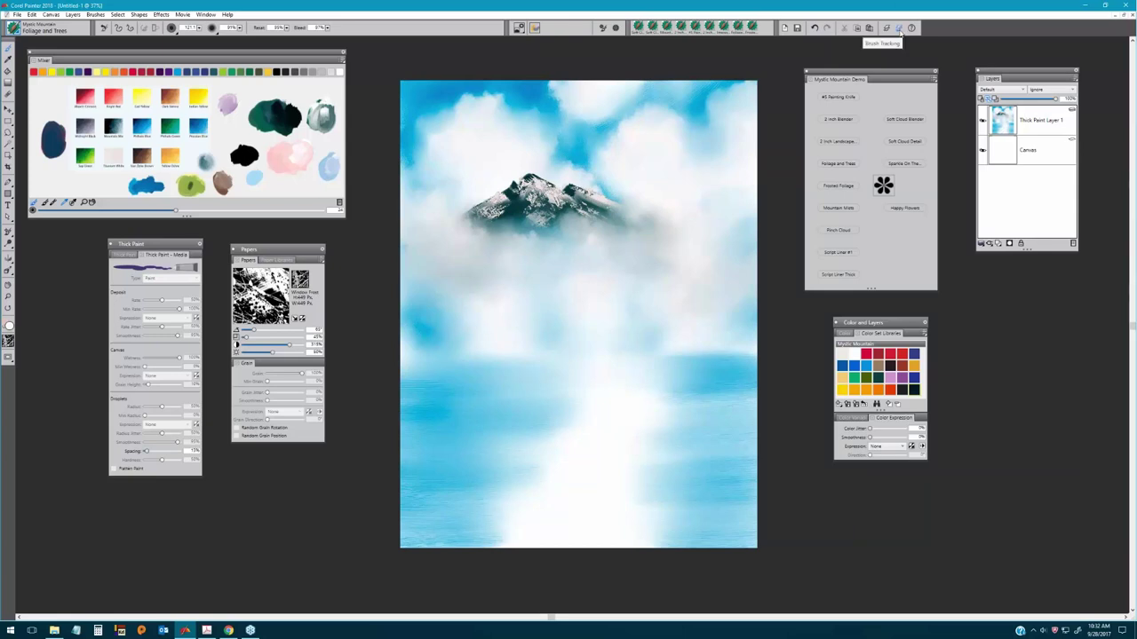
click(897, 29)
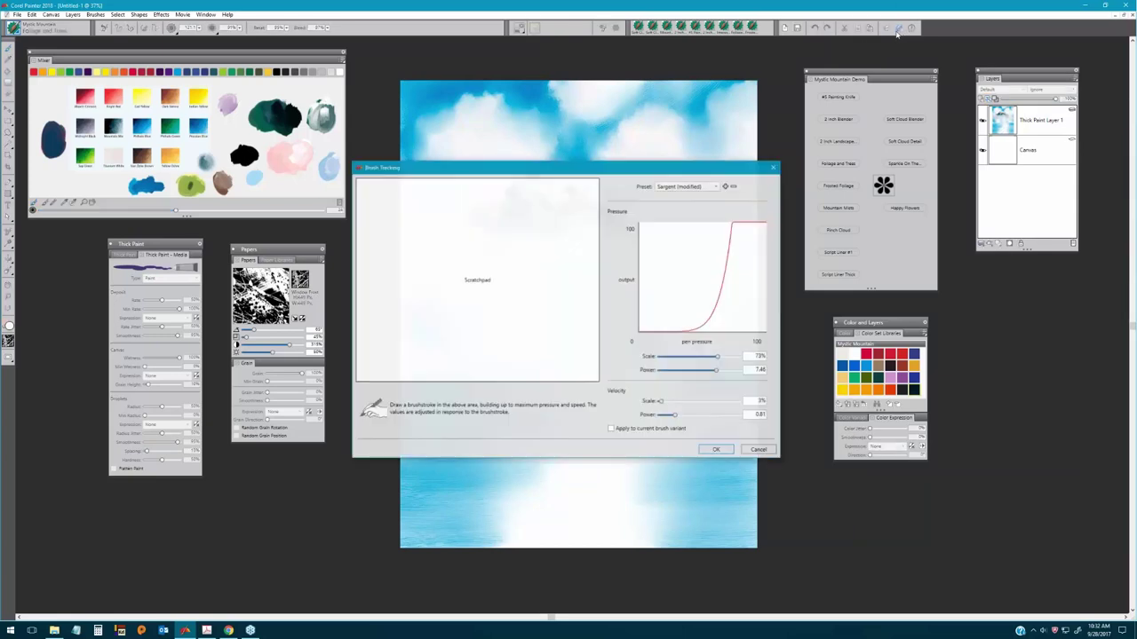
mouse_move(409, 286)
mouse_down()
mouse_move(450, 258)
mouse_move(451, 236)
mouse_move(520, 279)
mouse_move(453, 327)
mouse_move(464, 274)
mouse_move(482, 325)
mouse_move(455, 322)
mouse_up()
mouse_move(457, 249)
mouse_down()
mouse_move(494, 228)
mouse_move(483, 314)
mouse_move(462, 312)
mouse_up()
click(716, 186)
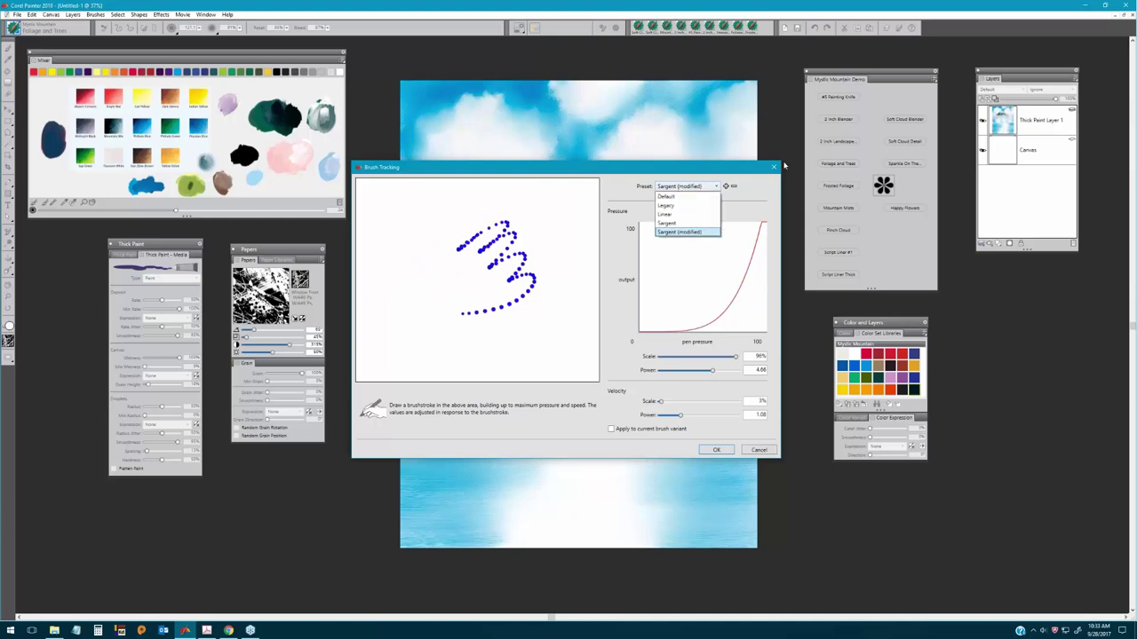
click(676, 224)
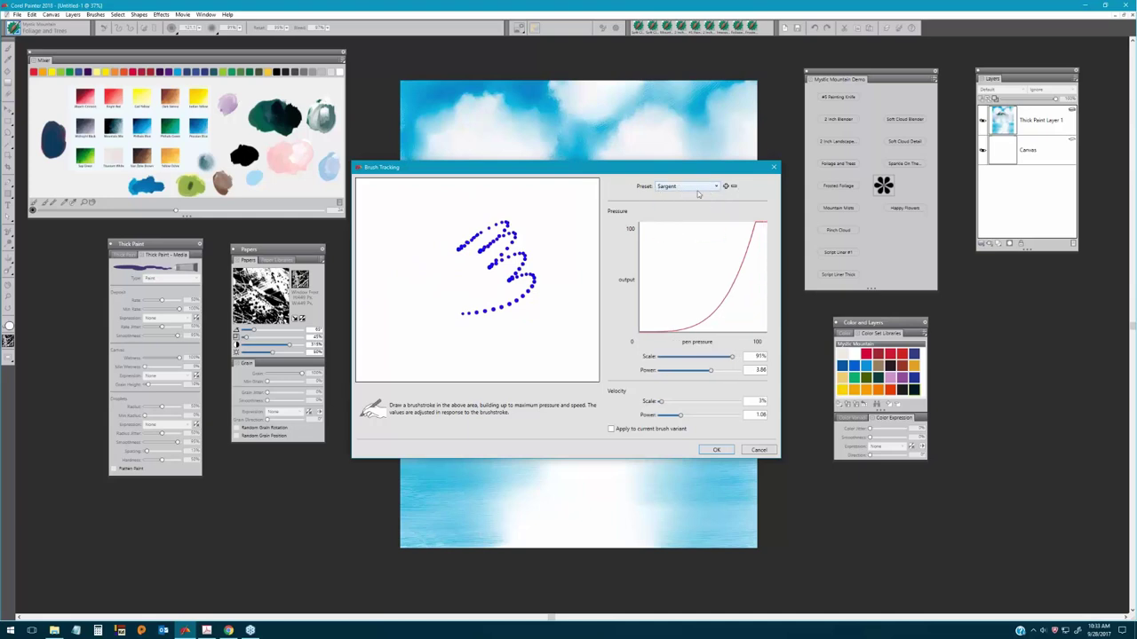
click(716, 449)
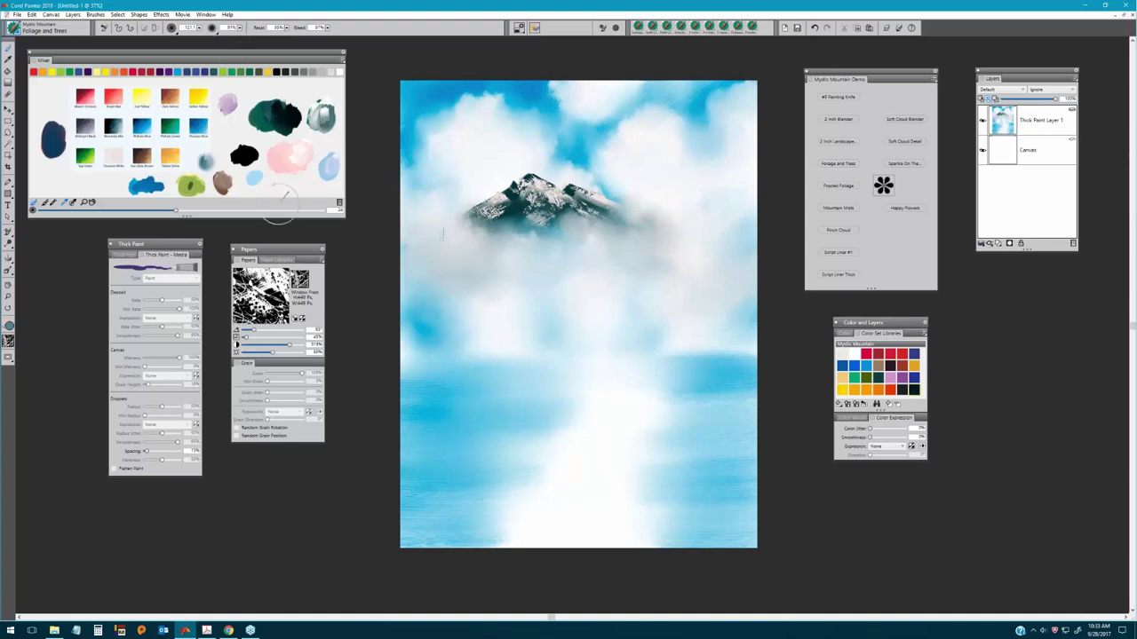
Show the paper libraries and paint a descending row of small teal evergreens below the mountain's left slope.
click(274, 260)
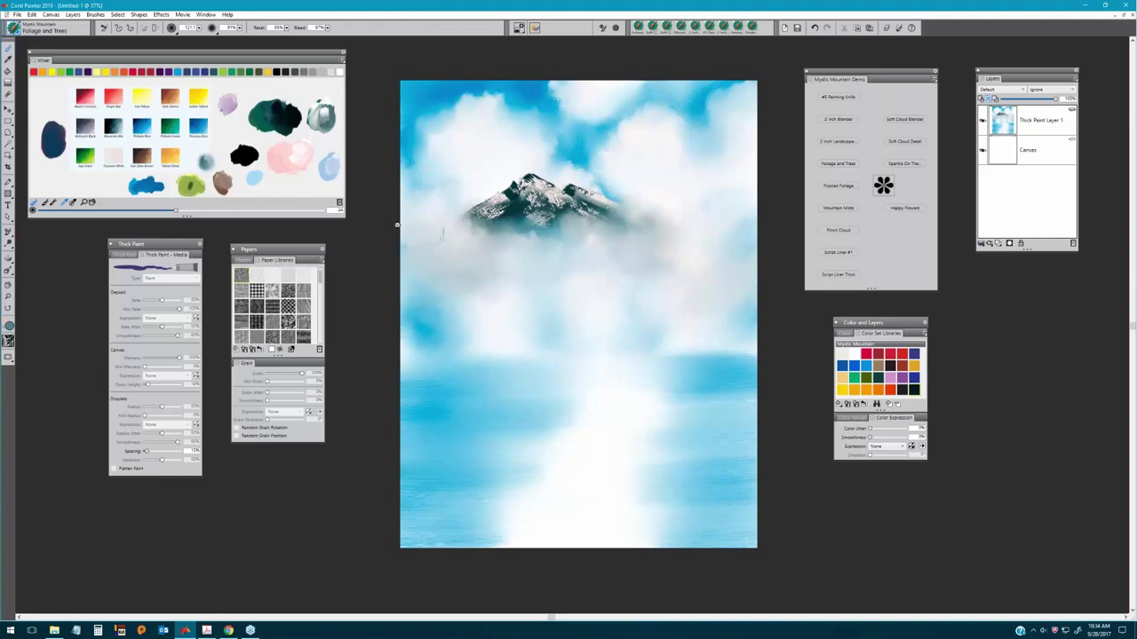
drag(499, 209, 470, 211)
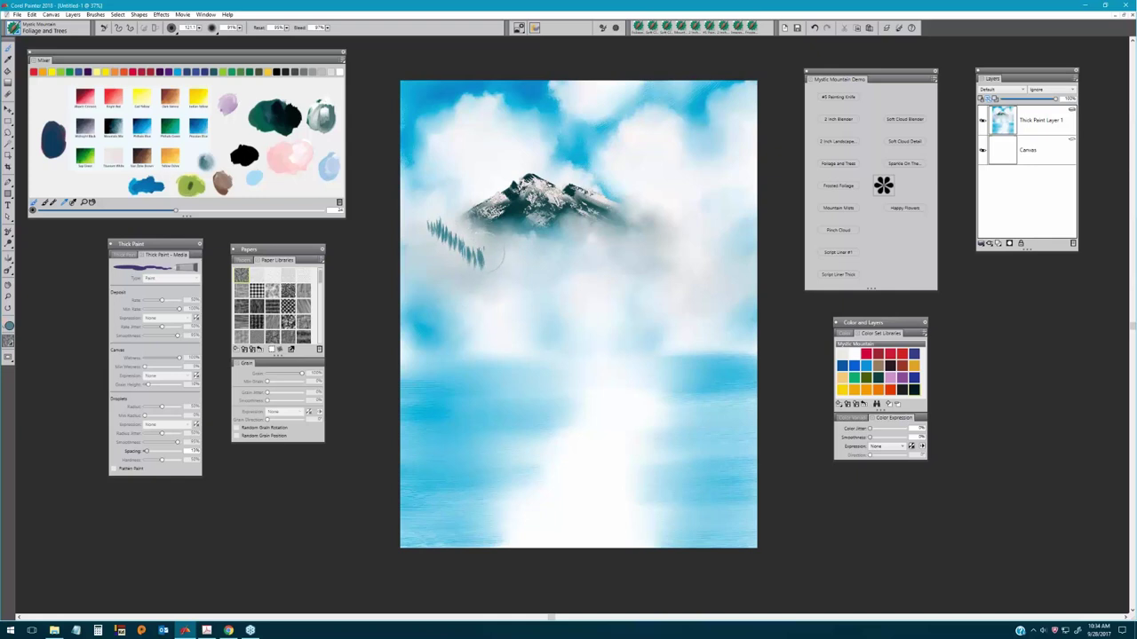
mouse_move(491, 254)
mouse_down()
mouse_move(496, 264)
mouse_move(494, 255)
mouse_up()
mouse_move(497, 274)
mouse_down()
mouse_move(504, 259)
mouse_move(512, 283)
mouse_move(508, 264)
mouse_move(499, 281)
mouse_move(517, 295)
mouse_move(506, 286)
mouse_up()
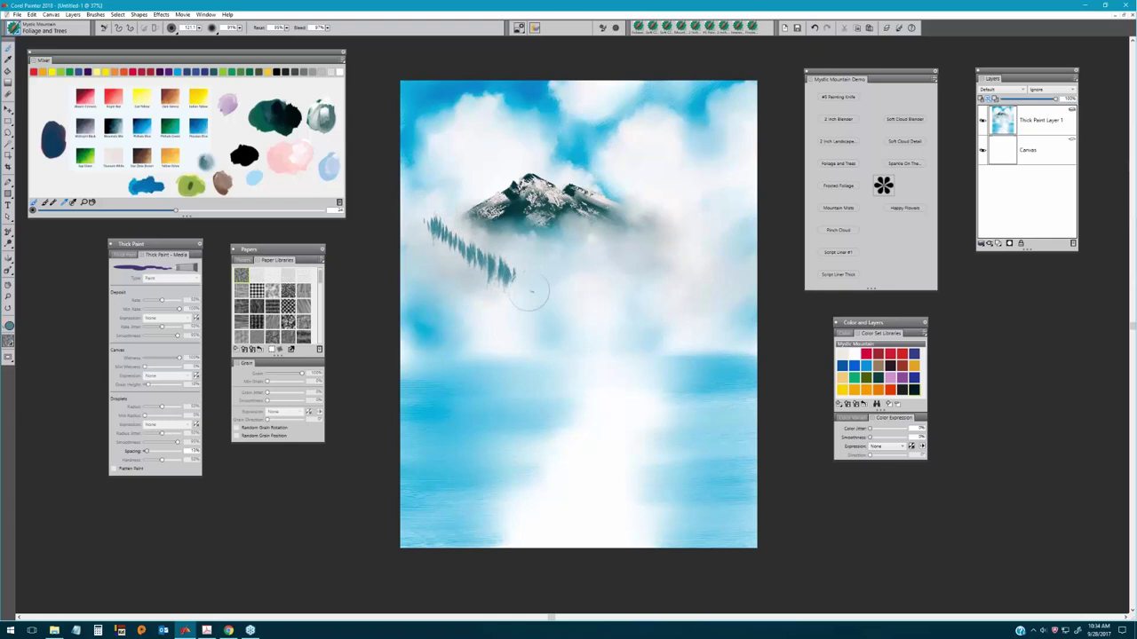
Extend the teal evergreen row down to the right beneath the mountain, vary the tree heights, and add trees at its upper left end.
mouse_move(528, 273)
mouse_down()
mouse_move(559, 293)
mouse_move(563, 276)
mouse_move(550, 274)
mouse_move(569, 273)
mouse_move(567, 310)
mouse_up()
mouse_move(568, 270)
mouse_down()
mouse_move(570, 299)
mouse_move(600, 306)
mouse_move(547, 300)
mouse_up()
drag(537, 270, 527, 291)
drag(506, 266, 507, 286)
drag(515, 261, 516, 293)
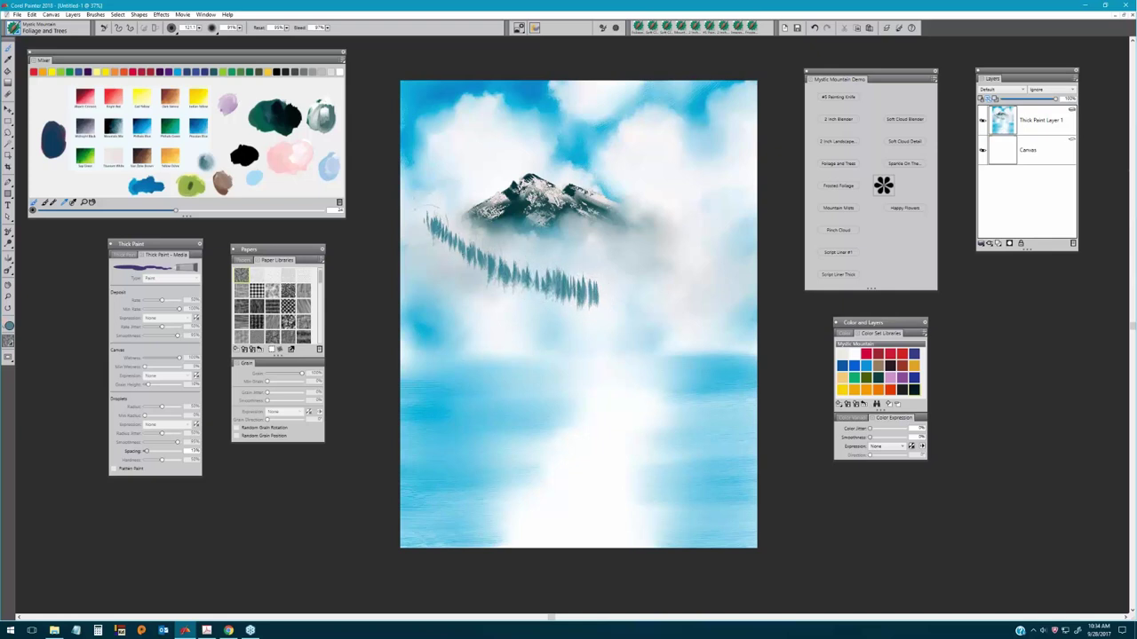
drag(429, 218, 429, 238)
mouse_move(600, 279)
mouse_down()
mouse_move(601, 303)
mouse_move(587, 302)
mouse_move(624, 307)
mouse_move(614, 313)
mouse_up()
drag(423, 214, 419, 233)
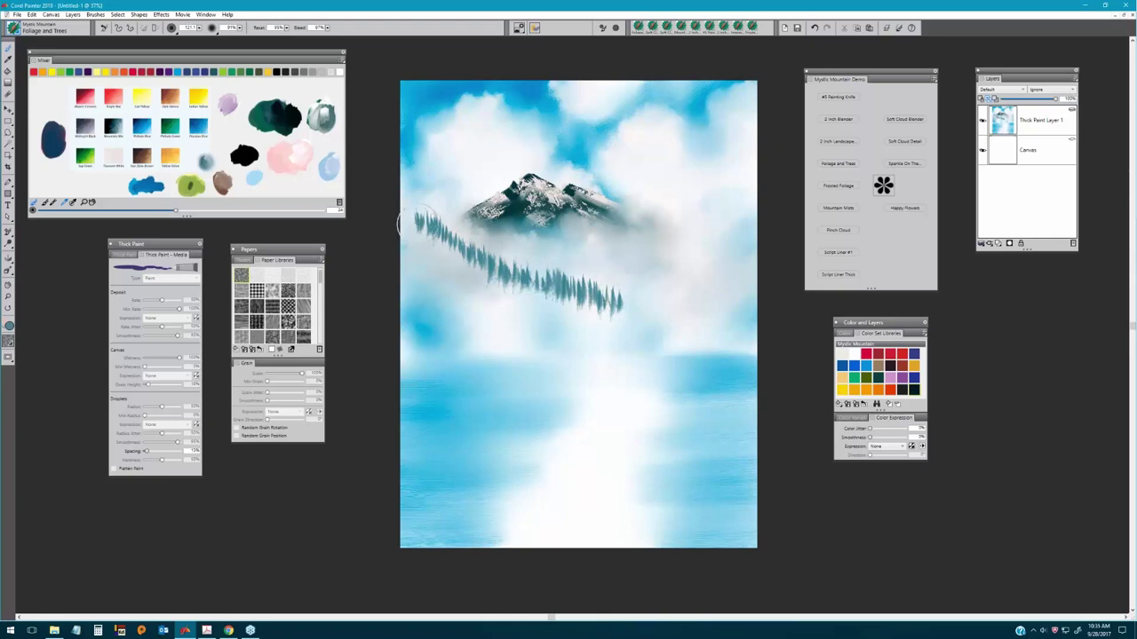
Soften the base of the teal evergreens with the 2 Inch Blender, and paint dark green Foliage and Trees evergreens from the center up to the right.
click(839, 119)
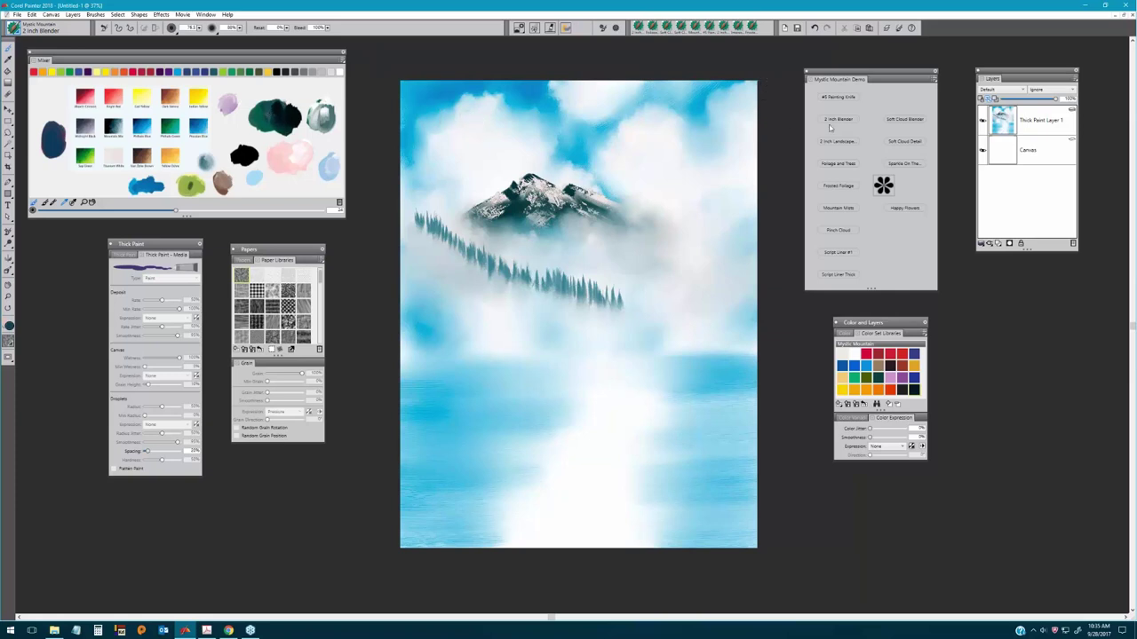
click(839, 165)
mouse_move(695, 250)
mouse_down()
mouse_move(669, 297)
mouse_move(671, 268)
mouse_move(663, 300)
mouse_move(652, 274)
mouse_move(648, 293)
mouse_move(657, 271)
mouse_move(666, 302)
mouse_move(701, 245)
mouse_move(690, 275)
mouse_move(685, 264)
mouse_move(679, 280)
mouse_move(673, 268)
mouse_move(660, 280)
mouse_move(664, 298)
mouse_move(646, 270)
mouse_move(643, 293)
mouse_move(632, 286)
mouse_move(644, 298)
mouse_move(630, 282)
mouse_move(647, 288)
mouse_move(648, 275)
mouse_move(671, 293)
mouse_move(729, 228)
mouse_move(727, 247)
mouse_move(682, 283)
mouse_move(626, 294)
mouse_move(632, 324)
mouse_move(610, 284)
mouse_move(617, 322)
mouse_move(605, 329)
mouse_move(600, 311)
mouse_move(577, 319)
mouse_move(613, 324)
mouse_move(708, 262)
mouse_move(742, 222)
mouse_move(677, 284)
mouse_move(593, 311)
mouse_move(629, 318)
mouse_move(582, 320)
mouse_move(584, 328)
mouse_move(659, 295)
mouse_move(584, 322)
mouse_move(586, 306)
mouse_move(619, 320)
mouse_move(655, 304)
mouse_move(740, 211)
mouse_up()
mouse_move(584, 314)
mouse_down()
mouse_move(611, 312)
mouse_move(585, 305)
mouse_move(574, 320)
mouse_up()
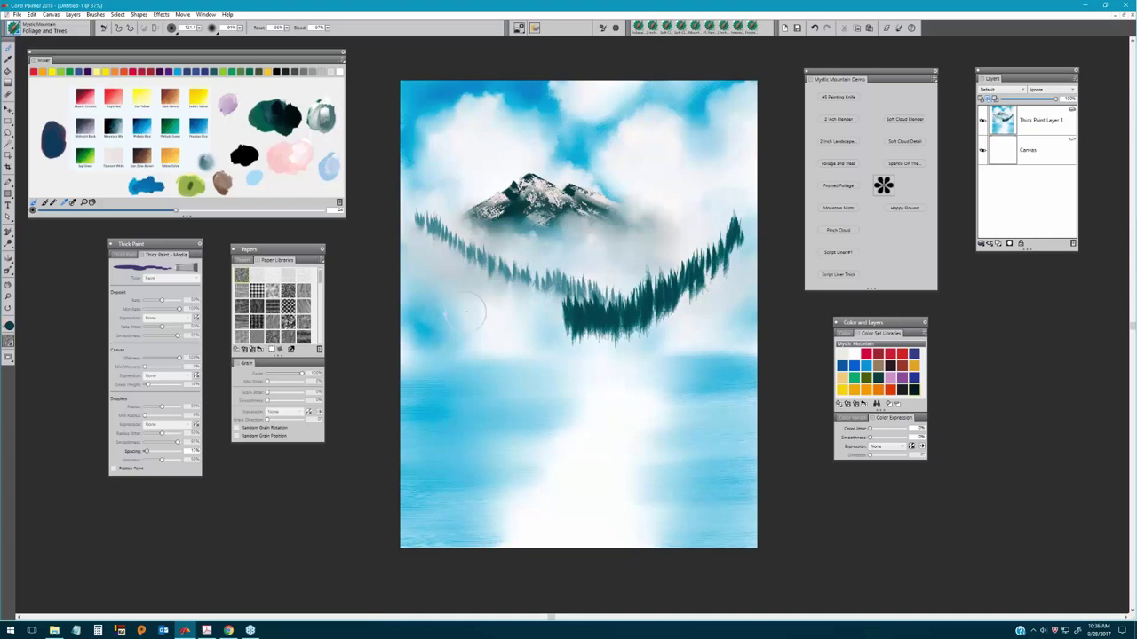
Extend the dark green evergreen band to the canvas's left edge and fill out its trees on the right slope.
mouse_move(457, 330)
mouse_down()
mouse_move(448, 300)
mouse_move(442, 331)
mouse_move(438, 312)
mouse_move(428, 324)
mouse_move(423, 293)
mouse_move(417, 316)
mouse_move(425, 272)
mouse_move(408, 293)
mouse_move(395, 282)
mouse_move(480, 328)
mouse_move(486, 302)
mouse_move(484, 324)
mouse_move(458, 311)
mouse_up()
mouse_move(477, 298)
mouse_down()
mouse_move(511, 304)
mouse_move(506, 318)
mouse_move(519, 300)
mouse_move(526, 311)
mouse_move(548, 306)
mouse_move(490, 307)
mouse_up()
mouse_move(423, 281)
mouse_down()
mouse_move(408, 255)
mouse_move(410, 279)
mouse_move(457, 286)
mouse_move(448, 293)
mouse_move(460, 299)
mouse_move(470, 284)
mouse_move(464, 297)
mouse_move(444, 279)
mouse_move(480, 295)
mouse_move(482, 313)
mouse_move(503, 305)
mouse_move(506, 326)
mouse_move(555, 308)
mouse_move(562, 321)
mouse_move(675, 304)
mouse_move(677, 314)
mouse_move(695, 264)
mouse_move(724, 253)
mouse_up()
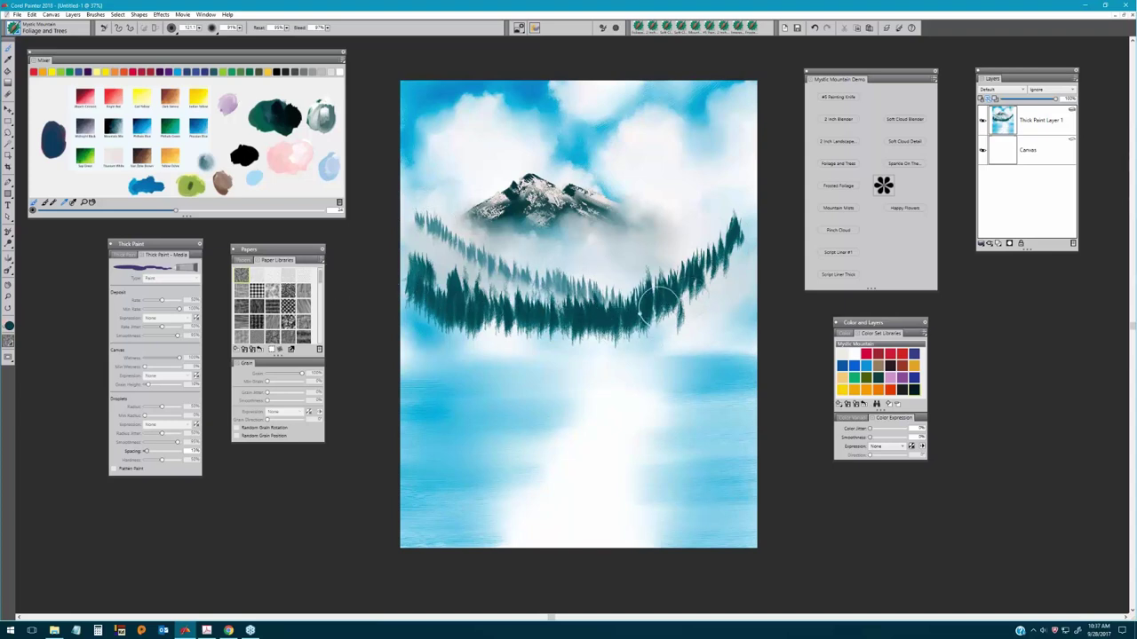
mouse_move(657, 306)
mouse_down()
mouse_move(714, 275)
mouse_move(736, 216)
mouse_up()
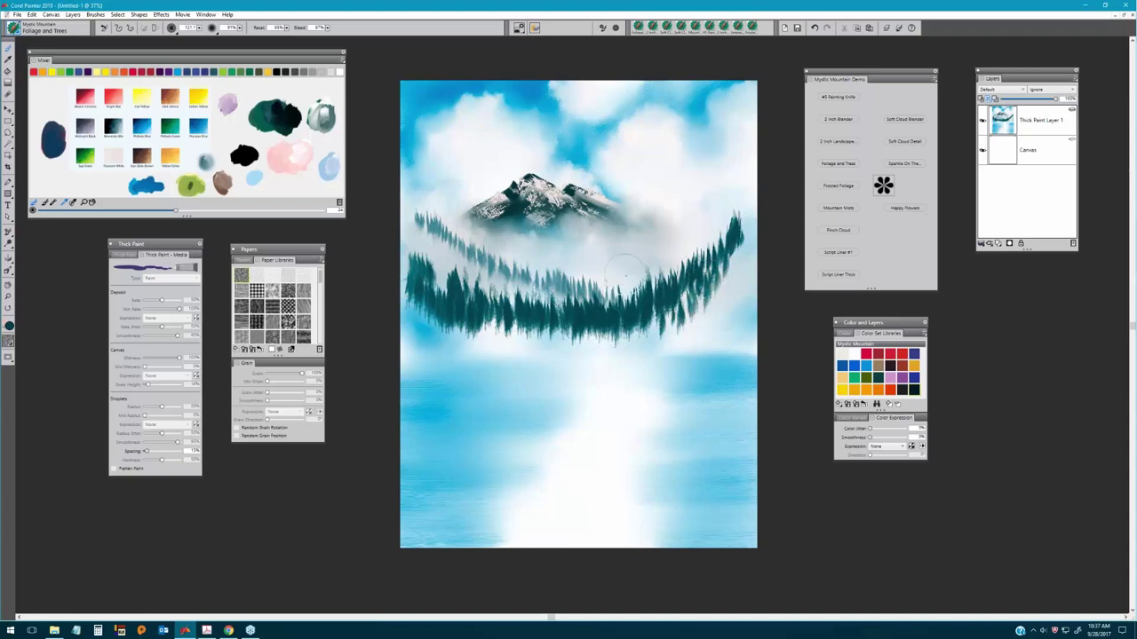
mouse_move(624, 275)
mouse_down()
mouse_move(635, 302)
mouse_move(604, 311)
mouse_up()
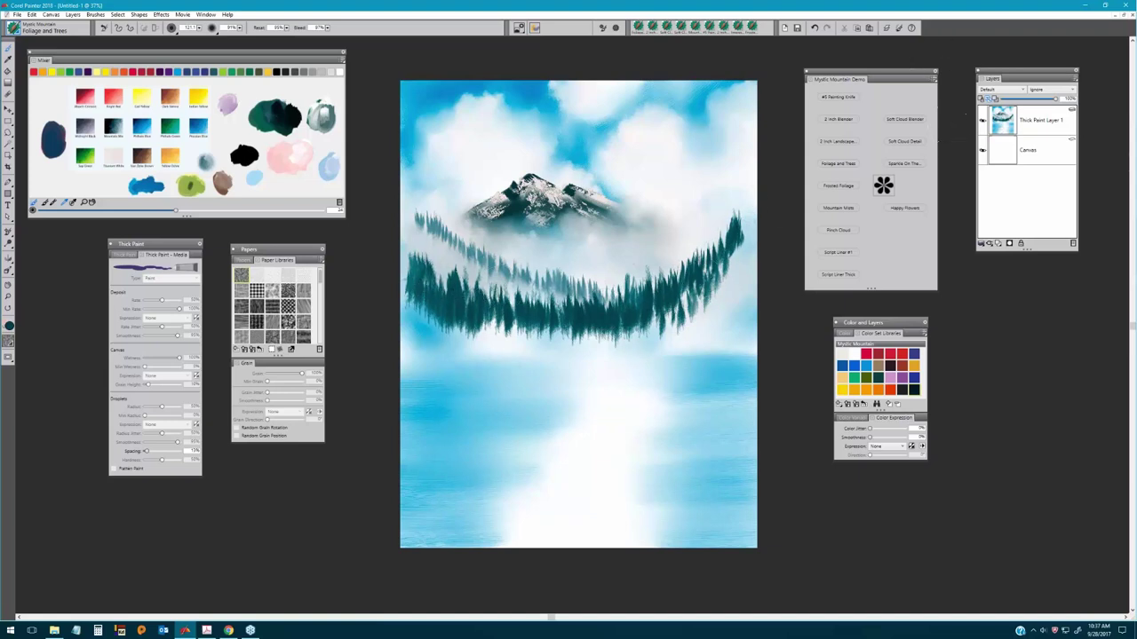
Blend the lower edge of the dark green evergreen band into mist with the 2 Inch Blender, from side to side.
click(844, 142)
click(846, 118)
mouse_move(721, 266)
mouse_down()
mouse_move(722, 305)
mouse_move(716, 263)
mouse_move(708, 321)
mouse_move(695, 284)
mouse_move(681, 331)
mouse_move(669, 296)
mouse_move(666, 360)
mouse_move(654, 312)
mouse_move(652, 350)
mouse_move(630, 331)
mouse_move(628, 372)
mouse_move(616, 318)
mouse_move(607, 374)
mouse_move(595, 329)
mouse_move(588, 391)
mouse_move(578, 322)
mouse_move(559, 375)
mouse_move(538, 322)
mouse_move(506, 315)
mouse_move(498, 340)
mouse_move(482, 309)
mouse_move(474, 356)
mouse_move(465, 311)
mouse_move(450, 314)
mouse_move(443, 357)
mouse_move(439, 309)
mouse_move(429, 307)
mouse_move(425, 337)
mouse_move(421, 292)
mouse_up()
mouse_move(625, 322)
mouse_down()
mouse_move(664, 297)
mouse_move(670, 342)
mouse_move(712, 305)
mouse_move(731, 247)
mouse_up()
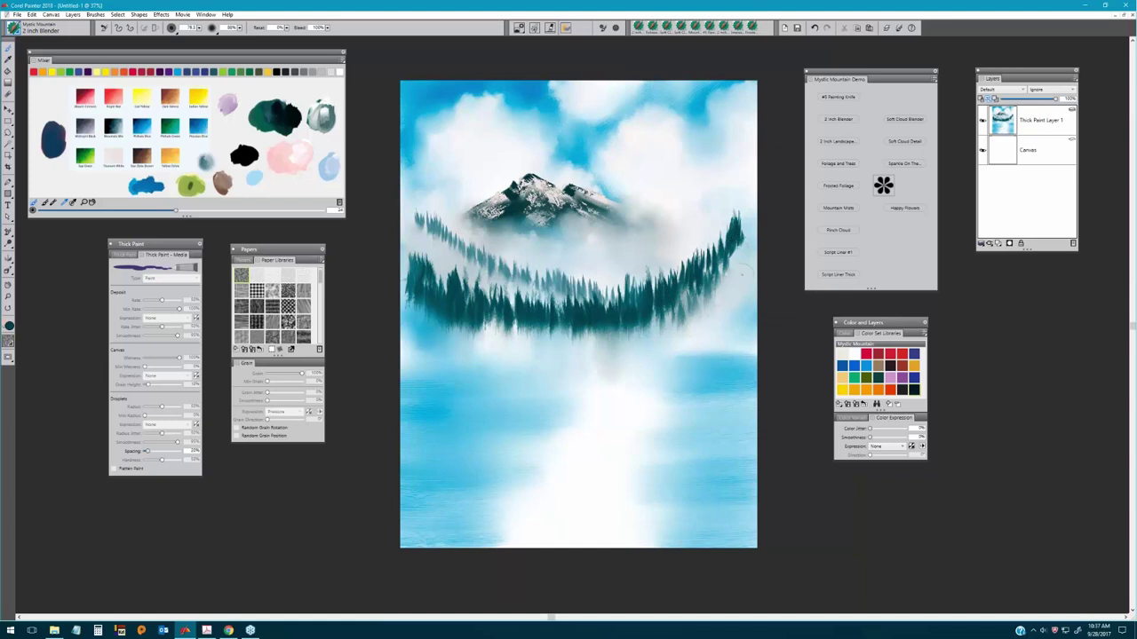
mouse_move(552, 327)
mouse_down()
mouse_move(473, 307)
mouse_move(441, 316)
mouse_move(442, 336)
mouse_move(410, 278)
mouse_up()
mouse_move(552, 311)
mouse_down()
mouse_move(513, 348)
mouse_move(486, 341)
mouse_move(525, 363)
mouse_move(656, 285)
mouse_move(668, 348)
mouse_move(703, 302)
mouse_up()
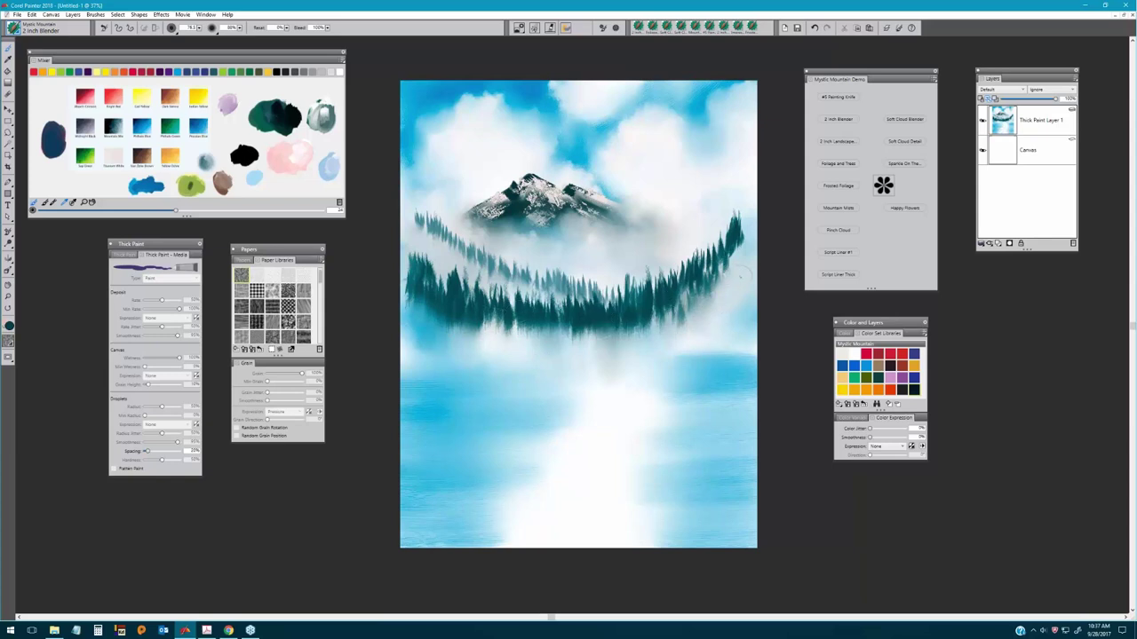
mouse_move(480, 348)
mouse_down()
mouse_move(387, 287)
mouse_move(416, 288)
mouse_move(404, 300)
mouse_move(402, 282)
mouse_move(407, 333)
mouse_move(478, 307)
mouse_move(502, 324)
mouse_move(510, 358)
mouse_move(623, 318)
mouse_move(635, 357)
mouse_move(663, 294)
mouse_up()
mouse_move(759, 243)
mouse_down()
mouse_move(734, 232)
mouse_move(749, 202)
mouse_up()
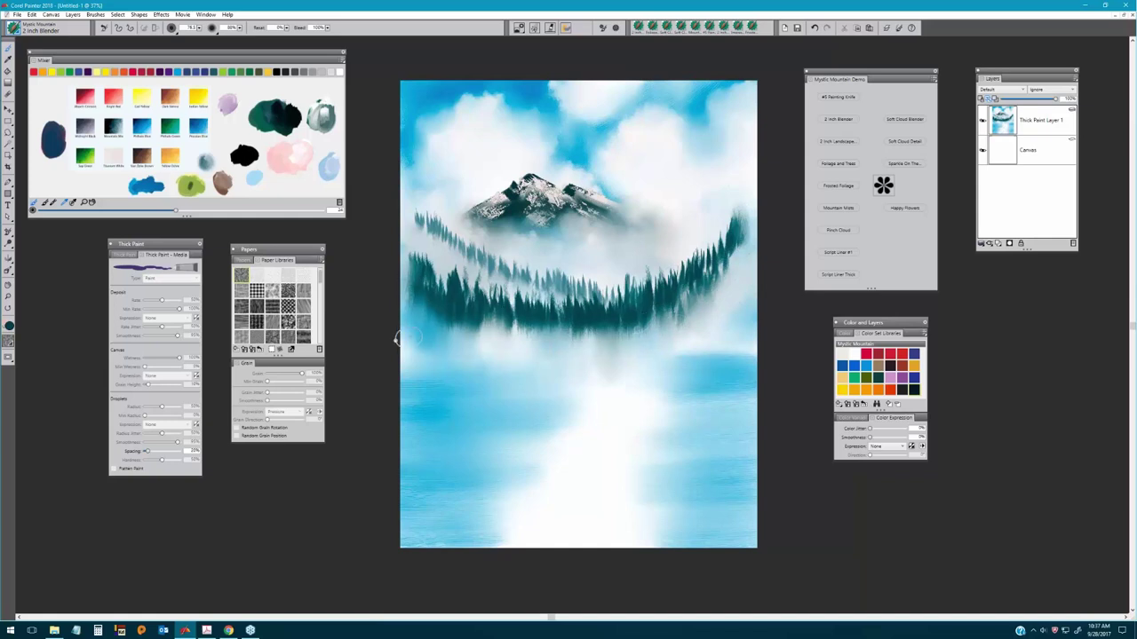
Choose the #5 Painting Knife and raise its Thick Paint Grain Height to 88%.
click(851, 98)
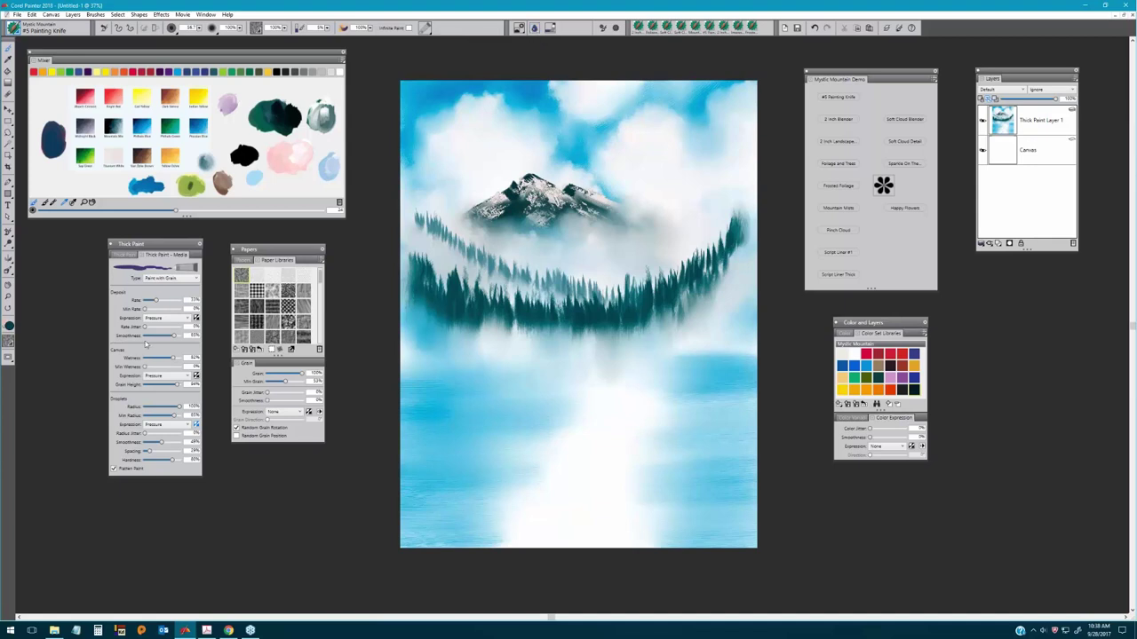
drag(167, 388, 176, 386)
drag(170, 386, 161, 387)
drag(153, 384, 161, 387)
Examine the current paper and look through the textures in the paper libraries, including Watercolor Papers and Painter 2015 papers.
click(246, 260)
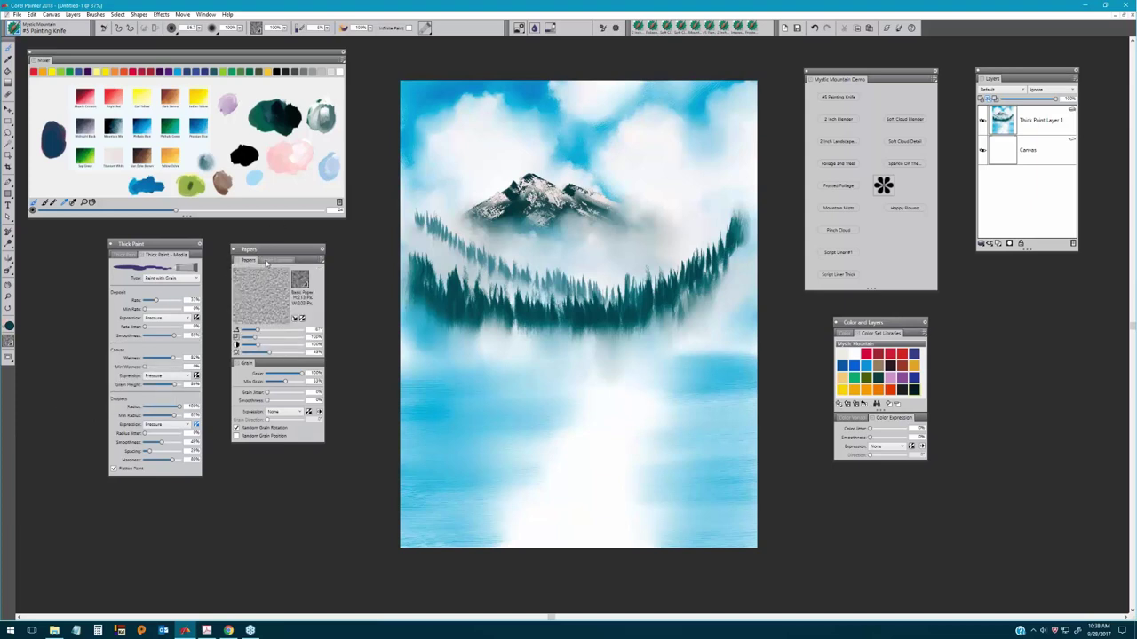
click(267, 261)
drag(321, 281, 319, 299)
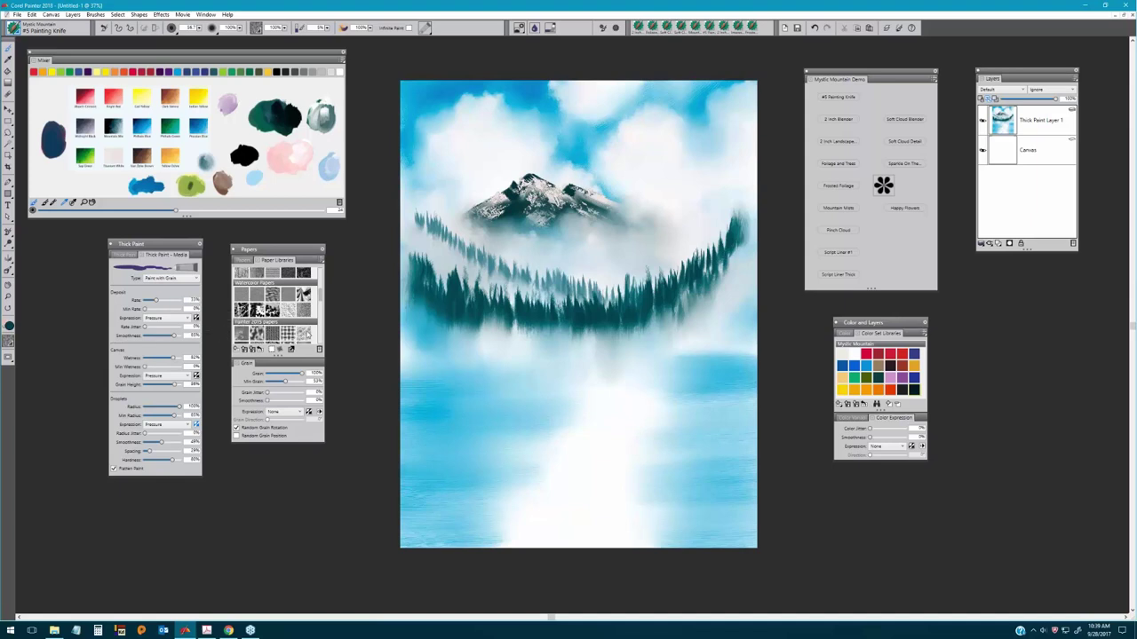
drag(321, 300, 319, 306)
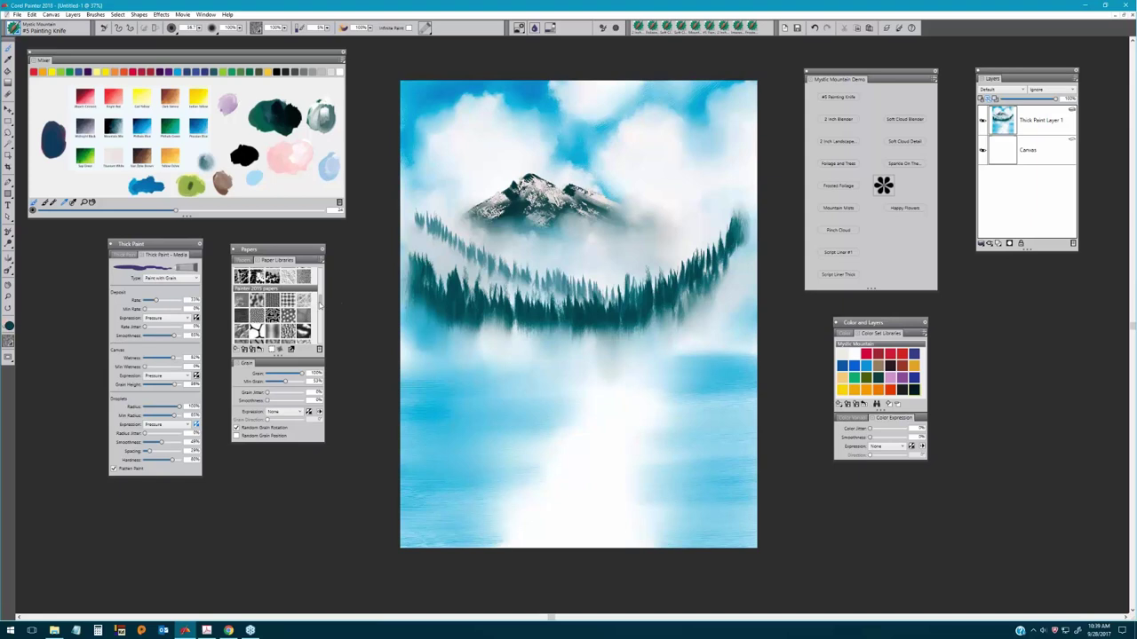
drag(320, 303, 302, 241)
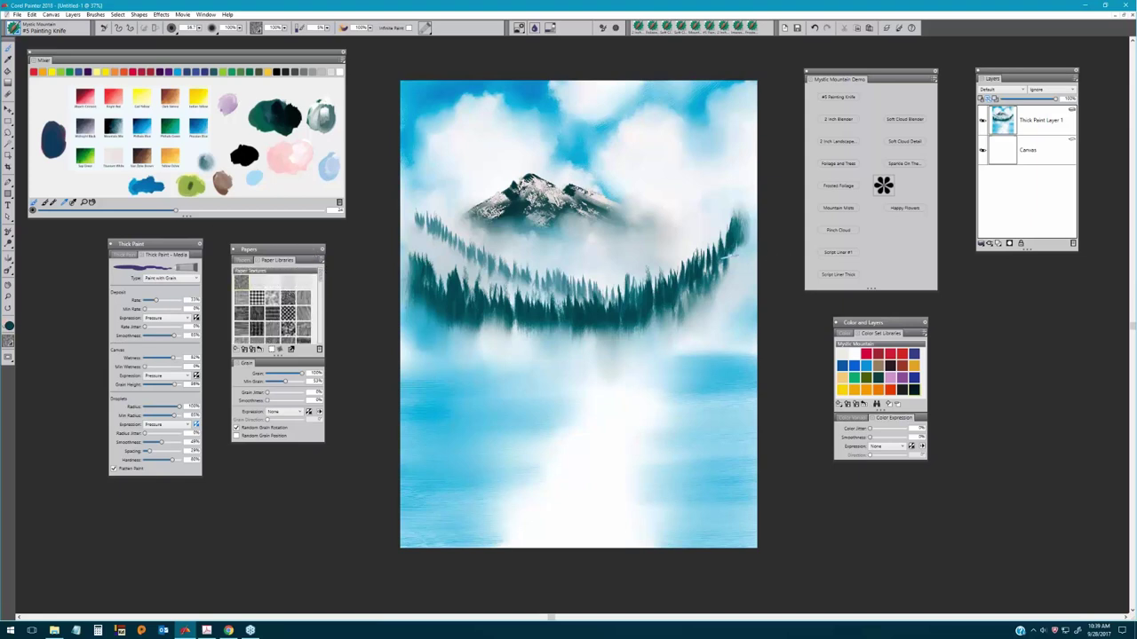
Add a new layer, paint near-black evergreen clusters above the waterline with Foliage and Trees, and soften their bases with the 2 Inch Blender.
key(ctrl+shift+n)
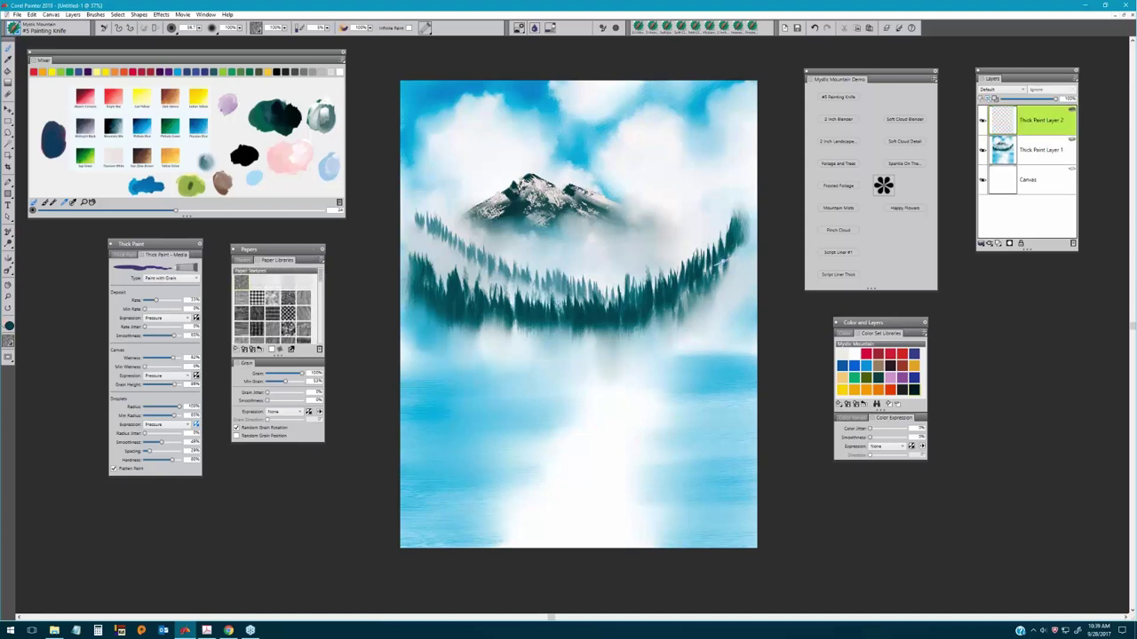
click(838, 165)
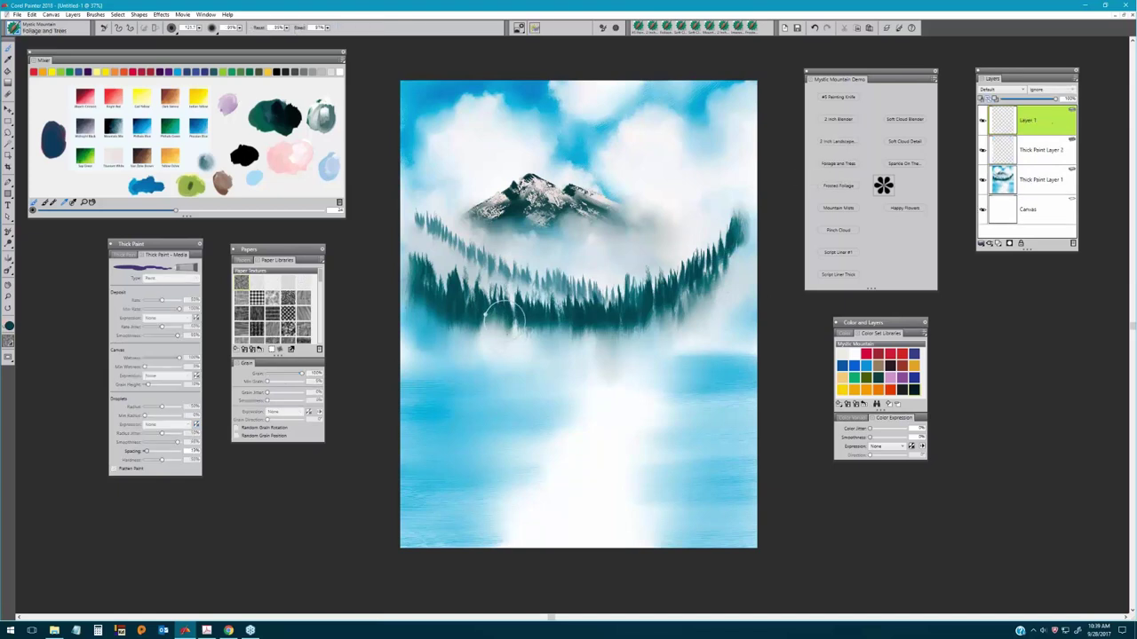
mouse_move(504, 319)
mouse_down()
mouse_move(502, 342)
mouse_move(533, 320)
mouse_move(531, 351)
mouse_move(499, 316)
mouse_move(502, 351)
mouse_up()
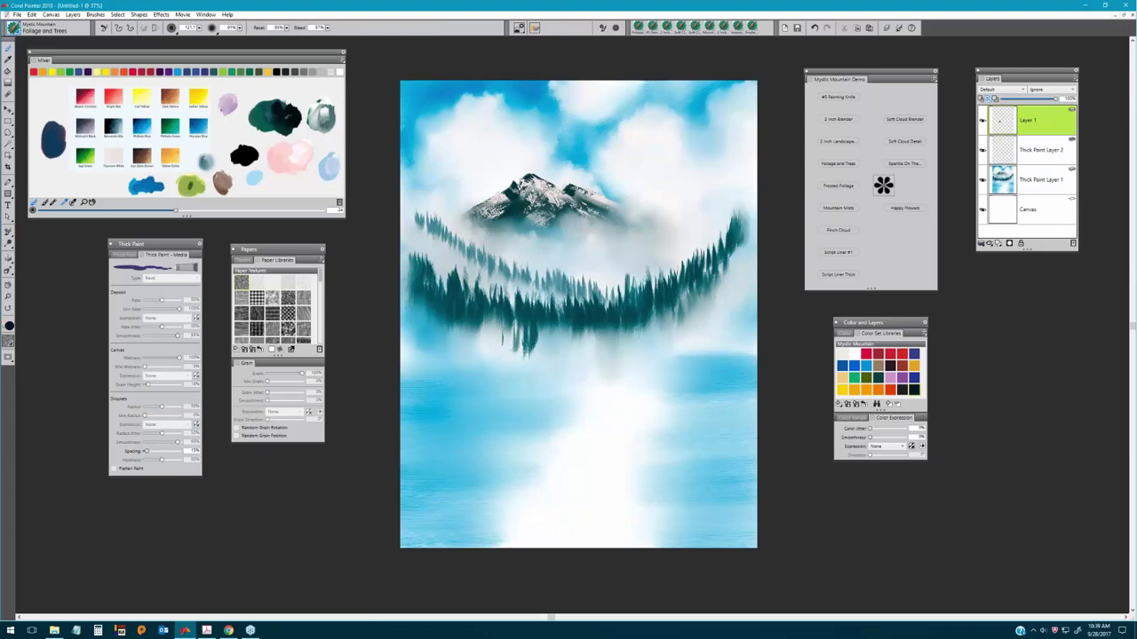
mouse_move(528, 311)
mouse_down()
mouse_move(537, 351)
mouse_move(511, 320)
mouse_move(507, 351)
mouse_move(519, 342)
mouse_up()
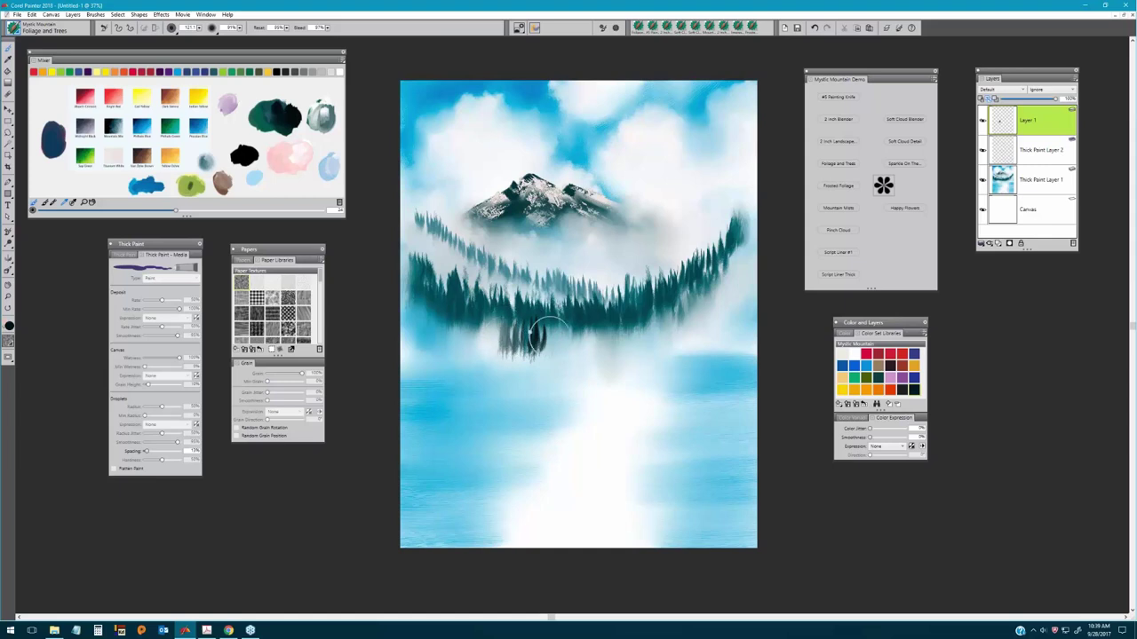
mouse_move(660, 312)
mouse_down()
mouse_move(662, 350)
mouse_move(659, 324)
mouse_up()
mouse_move(466, 311)
mouse_down()
mouse_move(465, 343)
mouse_move(484, 316)
mouse_move(492, 339)
mouse_move(540, 323)
mouse_move(498, 326)
mouse_move(555, 346)
mouse_up()
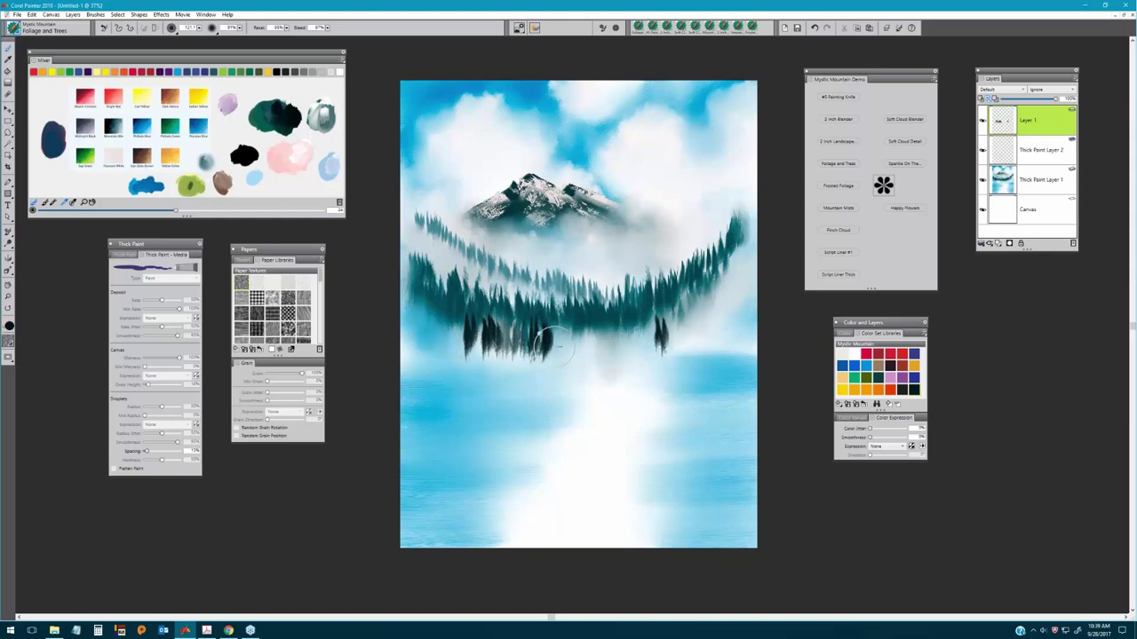
click(847, 120)
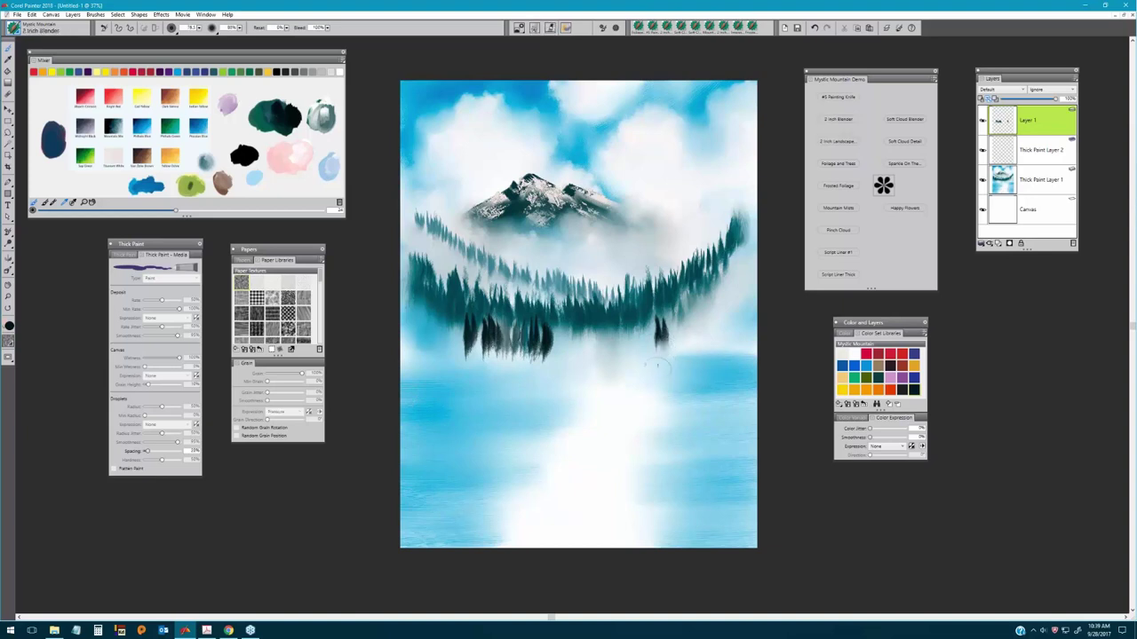
mouse_move(537, 354)
mouse_down()
mouse_move(477, 334)
mouse_move(491, 347)
mouse_move(538, 322)
mouse_move(526, 348)
mouse_up()
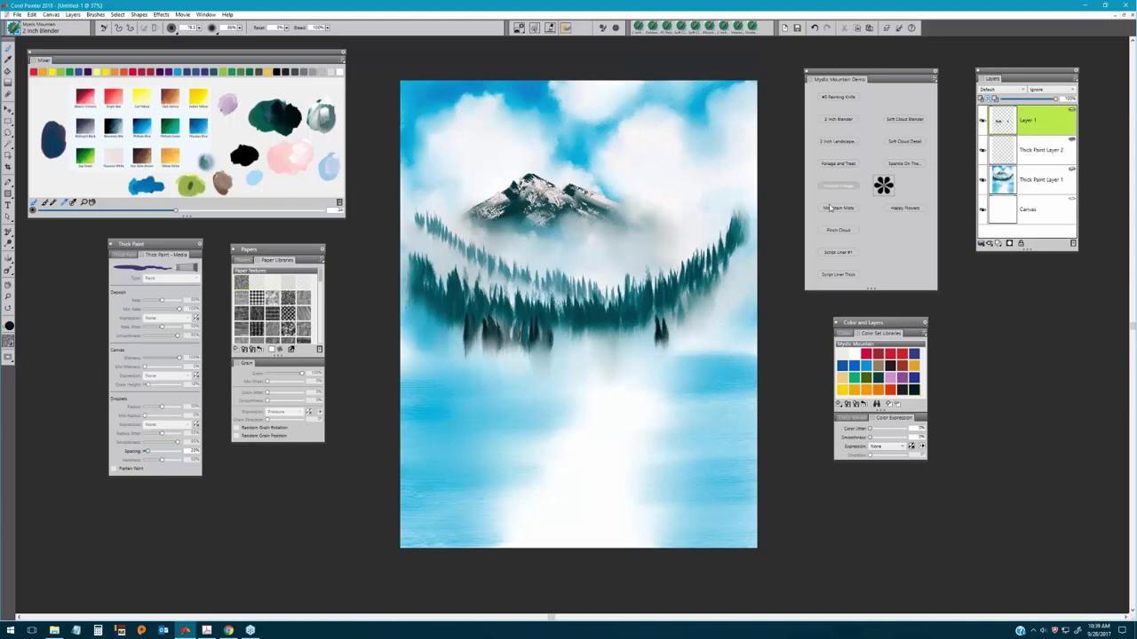
Distort the waterline with Pinch Cloud and draw thin white water lines beneath the left tree cluster with Script Liner #1.
click(840, 232)
click(835, 232)
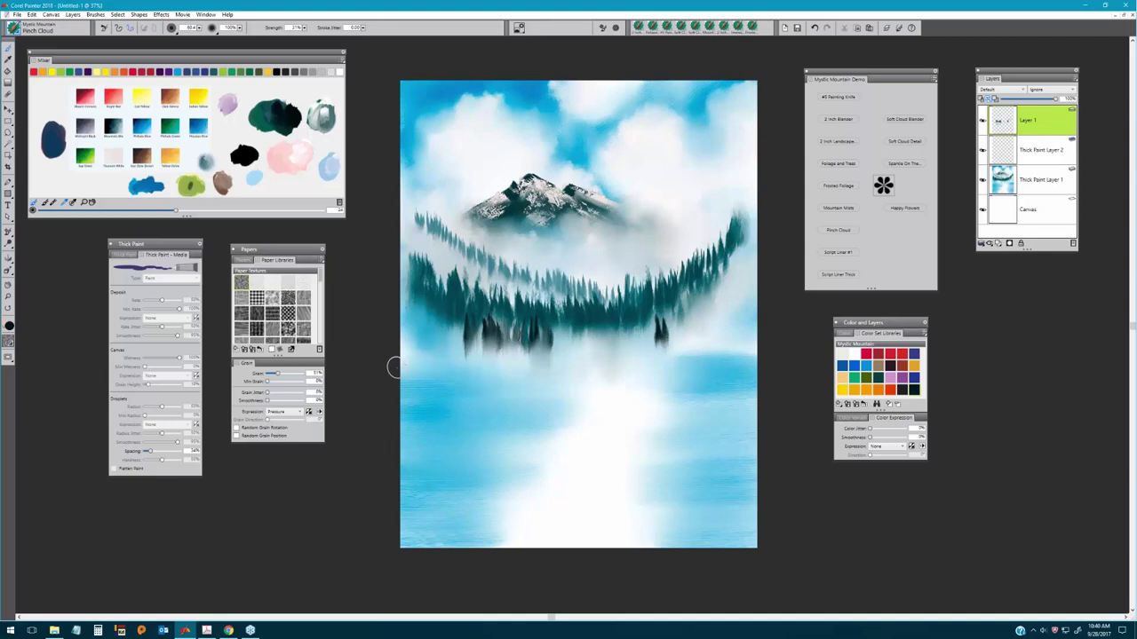
drag(399, 365, 746, 358)
click(759, 360)
click(551, 360)
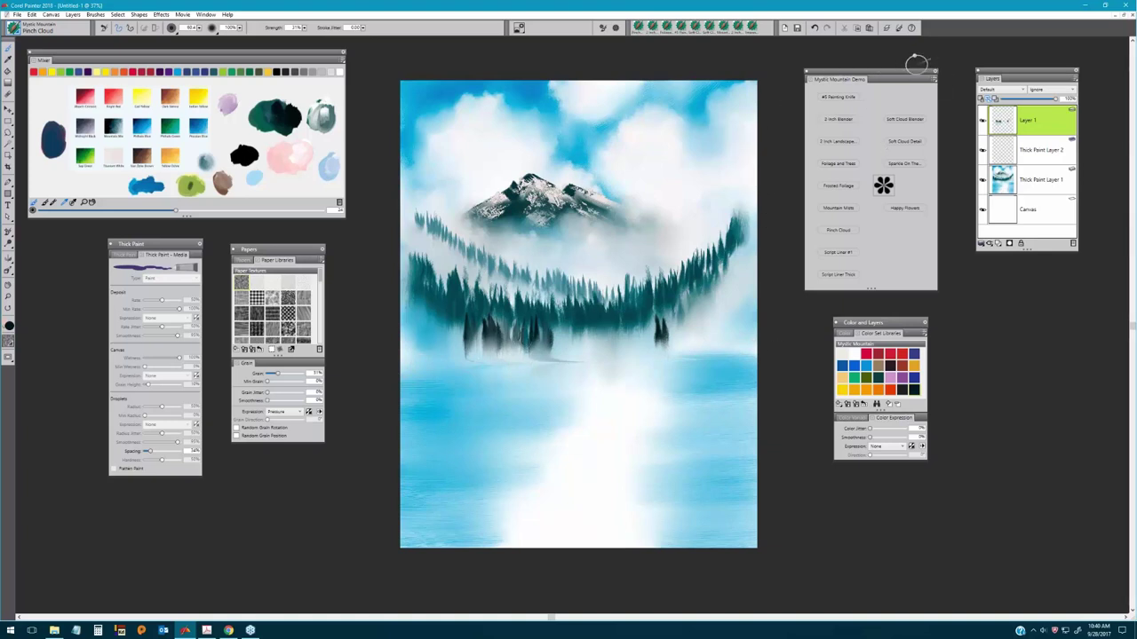
click(838, 252)
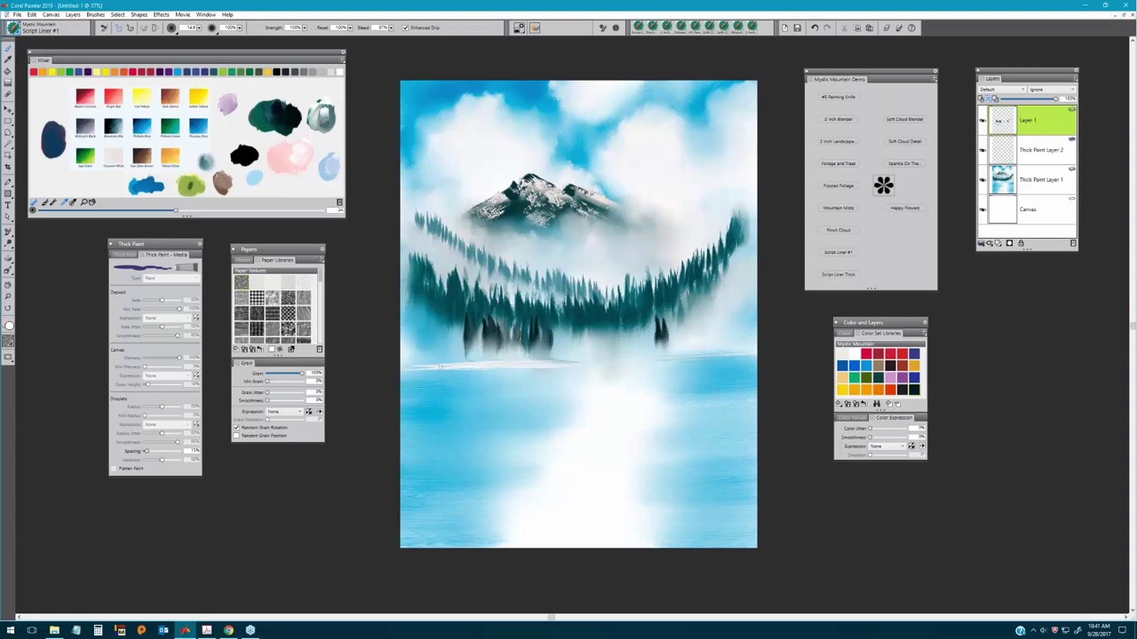
drag(437, 373, 535, 373)
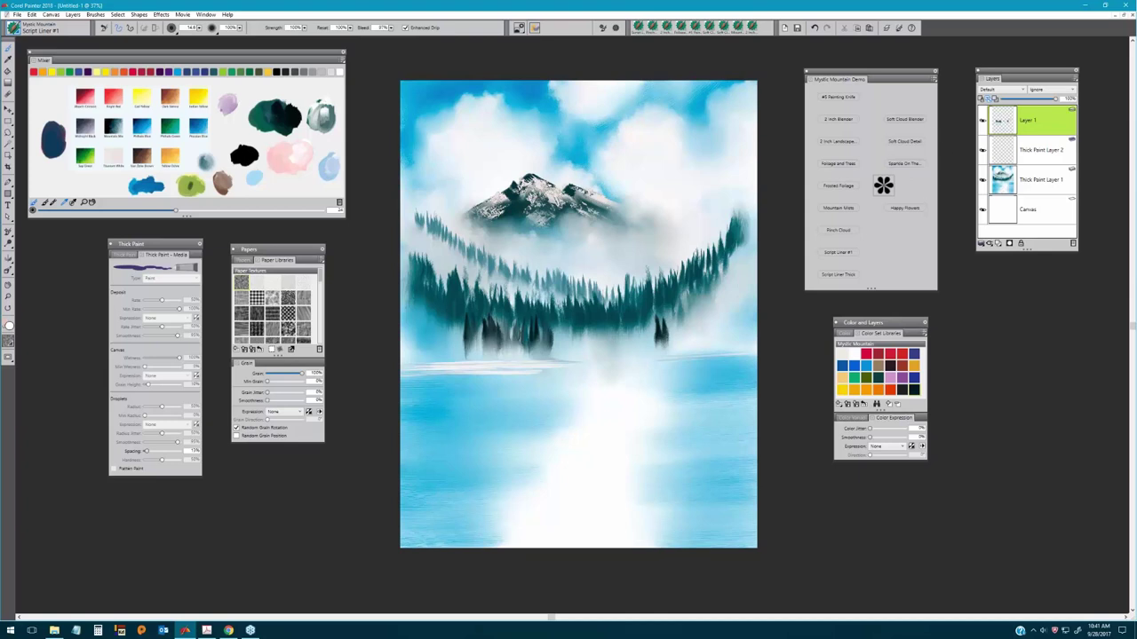
Choose the Sparkle On The Water brush and mix a muted teal based on the dark evergreen color.
click(910, 168)
drag(520, 304, 543, 335)
click(845, 334)
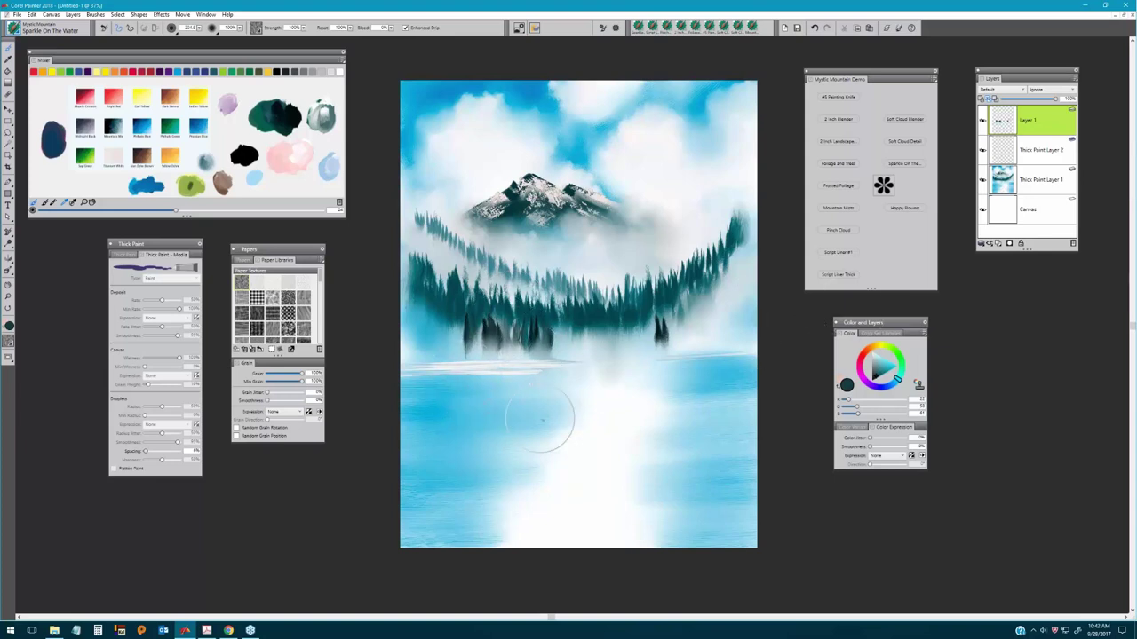
click(877, 377)
Paint rippled teal tree reflections on the water below the left and right shores, with a light touch near the center.
mouse_move(522, 380)
mouse_down()
mouse_move(507, 404)
mouse_move(516, 374)
mouse_move(502, 400)
mouse_move(487, 377)
mouse_move(485, 403)
mouse_move(473, 378)
mouse_move(458, 409)
mouse_up()
mouse_move(663, 364)
mouse_down()
mouse_move(661, 401)
mouse_move(665, 386)
mouse_move(687, 396)
mouse_move(698, 387)
mouse_move(709, 407)
mouse_up()
drag(721, 355, 709, 398)
mouse_move(479, 375)
mouse_down()
mouse_move(470, 419)
mouse_move(478, 391)
mouse_move(493, 389)
mouse_move(472, 441)
mouse_move(462, 411)
mouse_up()
drag(563, 364, 562, 398)
drag(533, 371, 533, 417)
mouse_move(737, 373)
mouse_down()
mouse_move(736, 419)
mouse_move(725, 417)
mouse_up()
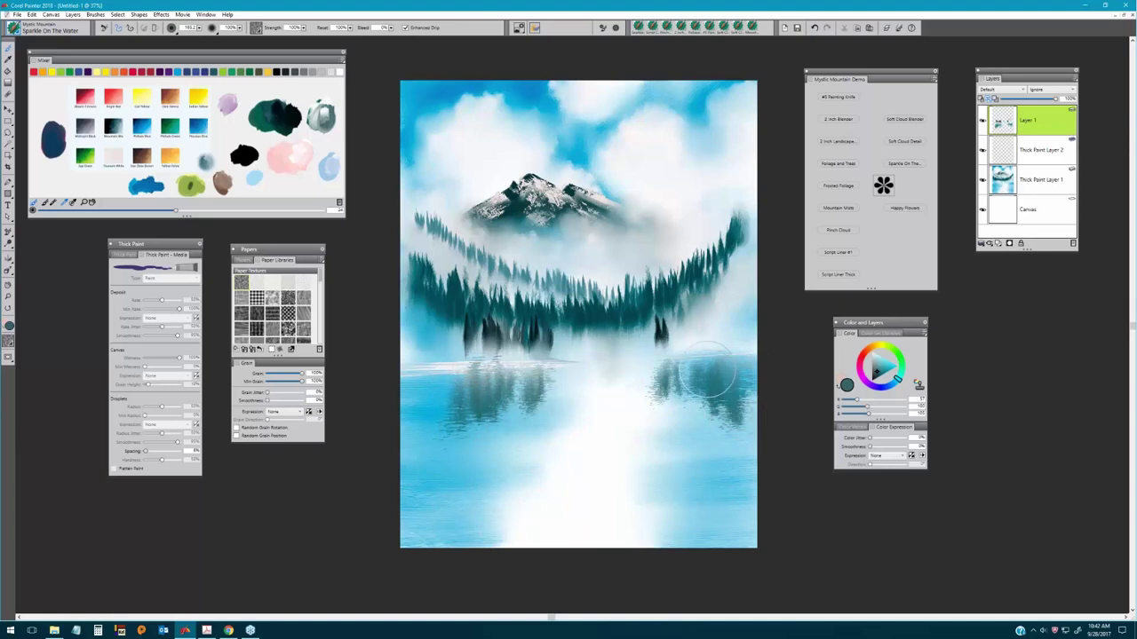
mouse_move(702, 366)
mouse_down()
mouse_move(700, 414)
mouse_move(688, 400)
mouse_up()
mouse_move(628, 359)
mouse_down()
mouse_move(626, 404)
mouse_move(613, 412)
mouse_up()
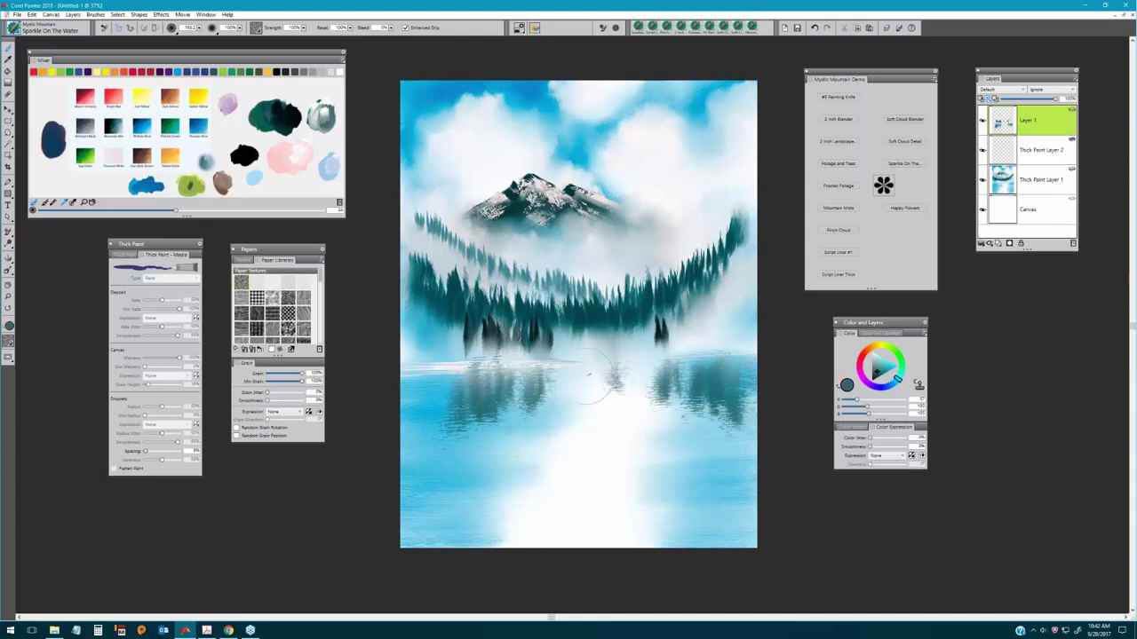
Deepen the left and right teal reflections and add fainter ripples across the bright central strip of water.
drag(586, 369, 584, 410)
mouse_move(511, 369)
mouse_down()
mouse_move(510, 404)
mouse_move(483, 418)
mouse_up()
mouse_move(462, 378)
mouse_down()
mouse_move(460, 423)
mouse_move(433, 425)
mouse_up()
mouse_move(511, 373)
mouse_down()
mouse_move(514, 422)
mouse_move(471, 395)
mouse_move(482, 426)
mouse_up()
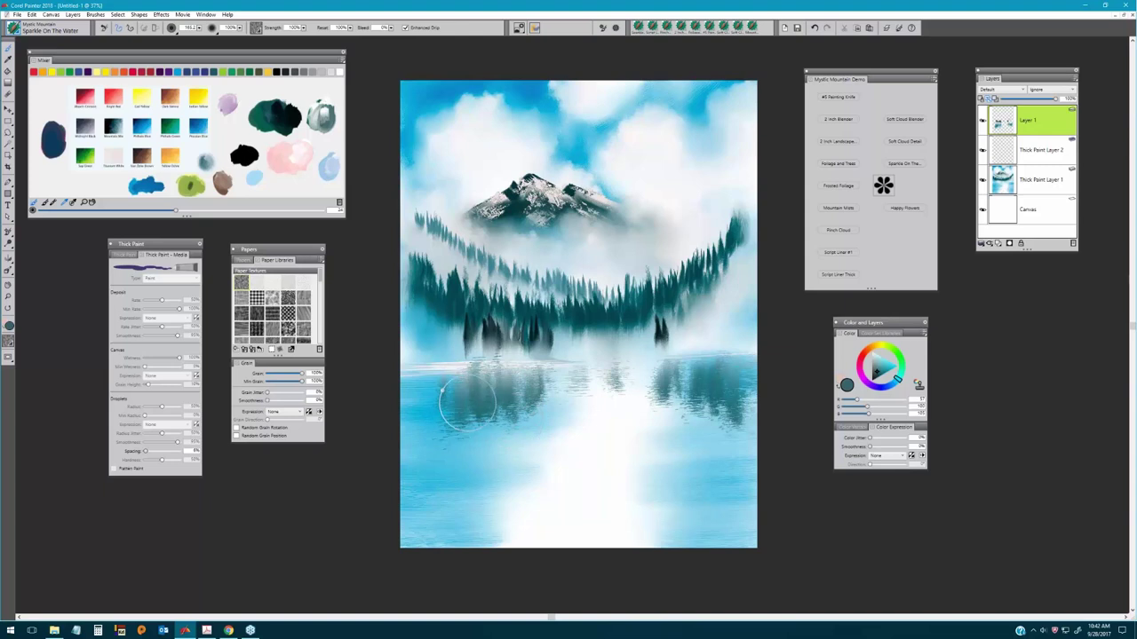
drag(451, 377, 442, 442)
mouse_move(674, 364)
mouse_down()
mouse_move(674, 396)
mouse_move(691, 404)
mouse_up()
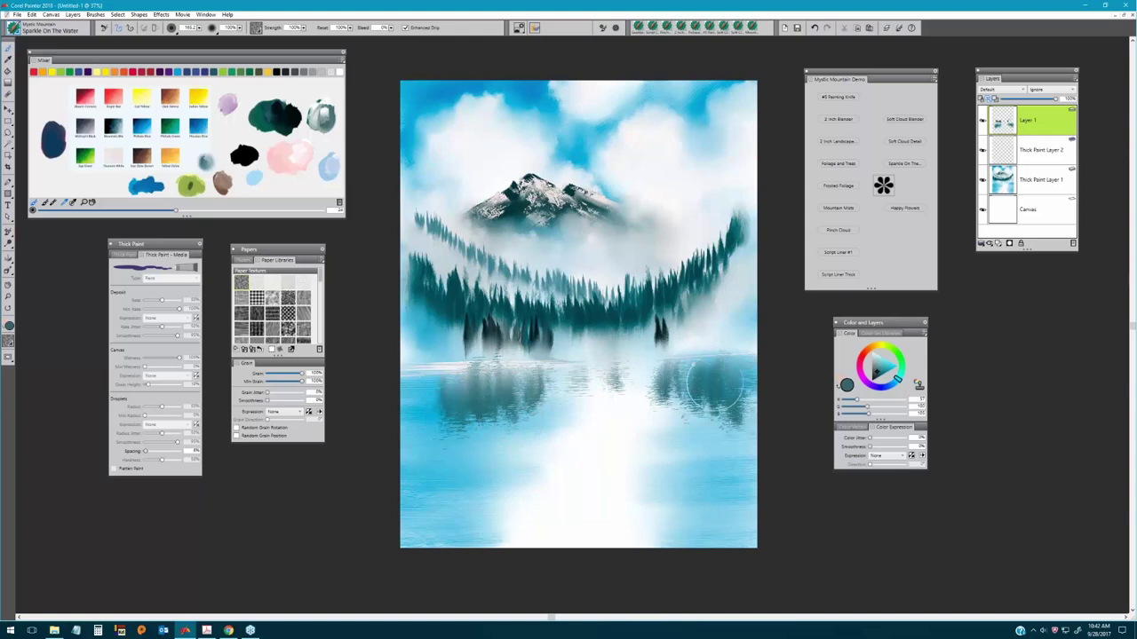
drag(728, 357, 726, 417)
drag(755, 373, 753, 426)
mouse_move(617, 369)
mouse_down()
mouse_move(615, 410)
mouse_move(593, 410)
mouse_up()
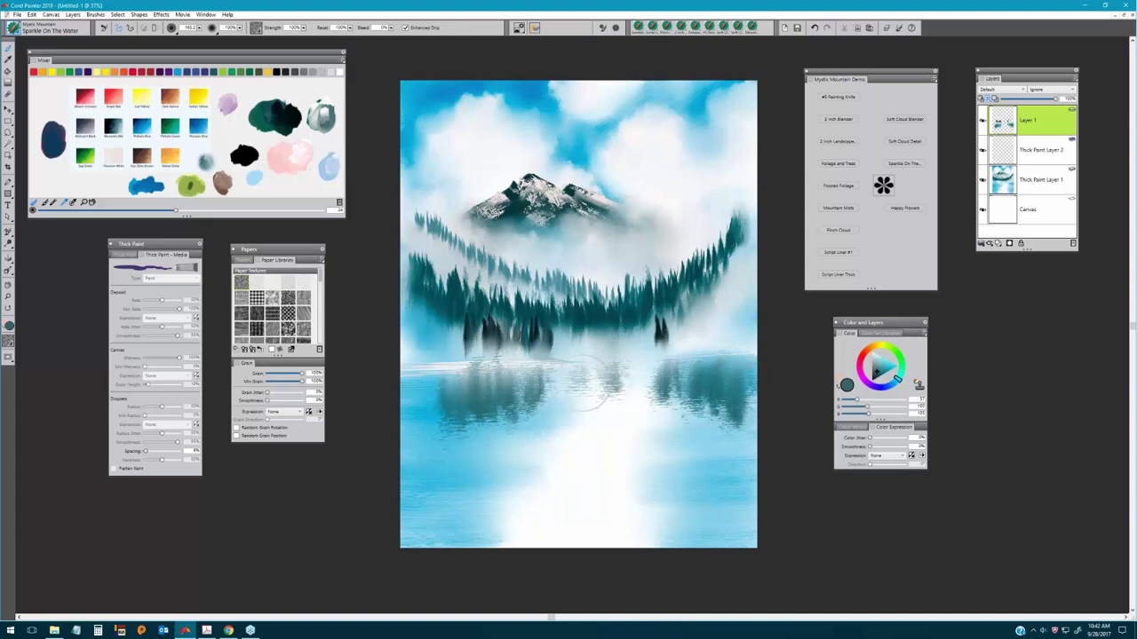
mouse_move(622, 333)
mouse_down()
mouse_move(620, 373)
mouse_move(638, 378)
mouse_up()
drag(483, 375, 484, 414)
drag(515, 371, 514, 412)
drag(568, 391, 567, 412)
drag(497, 375, 497, 414)
mouse_move(453, 378)
mouse_down()
mouse_move(452, 417)
mouse_move(478, 419)
mouse_up()
drag(531, 374, 539, 401)
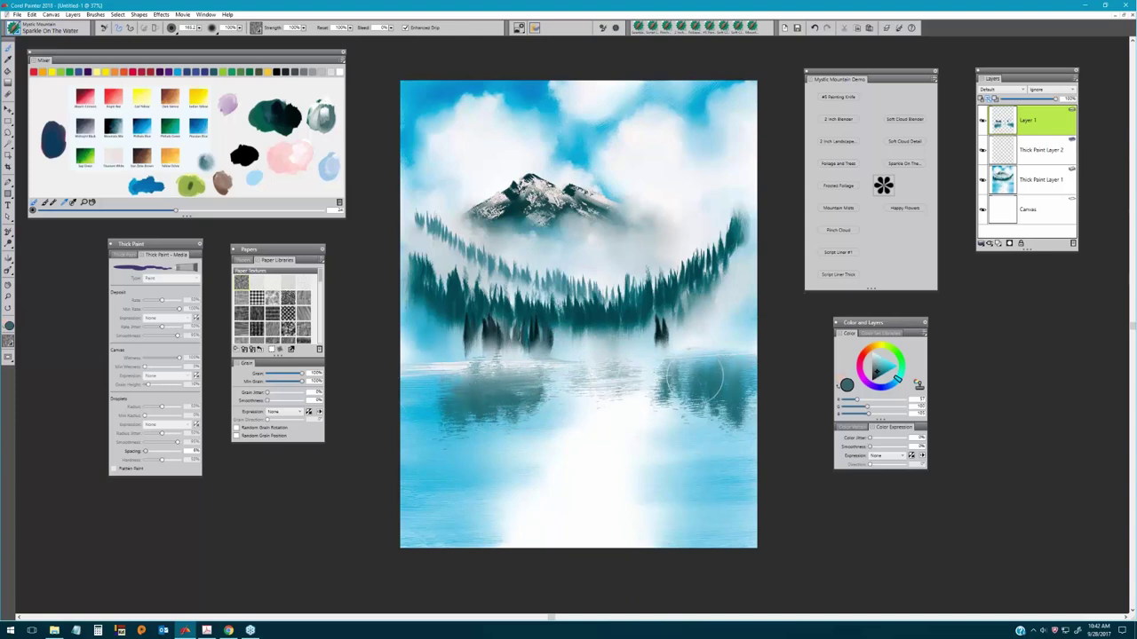
Spread the teal reflections out to both canvas edges and across the upper water, and sample light blue from the water.
mouse_move(736, 378)
mouse_down()
mouse_move(629, 403)
mouse_move(740, 410)
mouse_move(725, 411)
mouse_move(725, 444)
mouse_up()
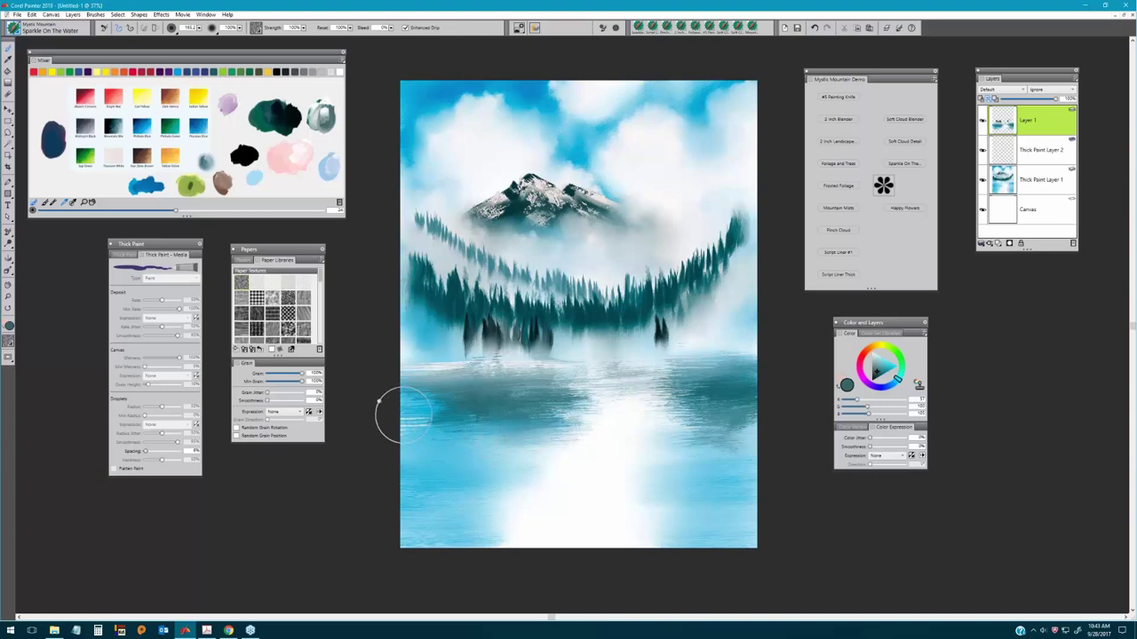
mouse_move(447, 387)
mouse_down()
mouse_move(424, 413)
mouse_move(444, 465)
mouse_move(441, 435)
mouse_move(433, 460)
mouse_move(755, 457)
mouse_move(657, 389)
mouse_up()
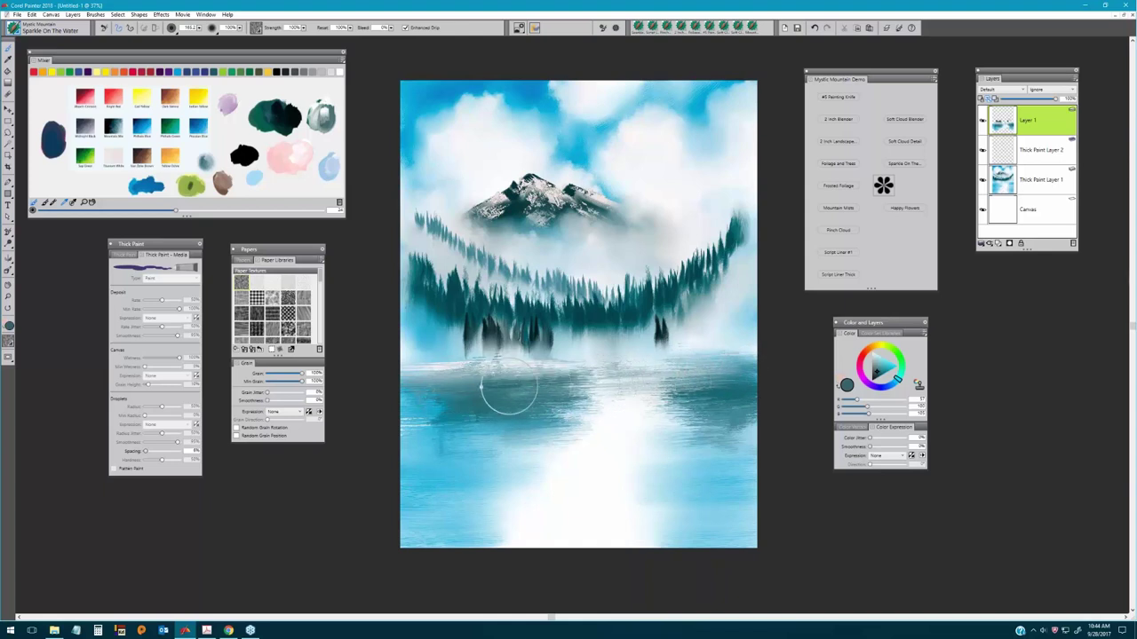
alt+click(440, 448)
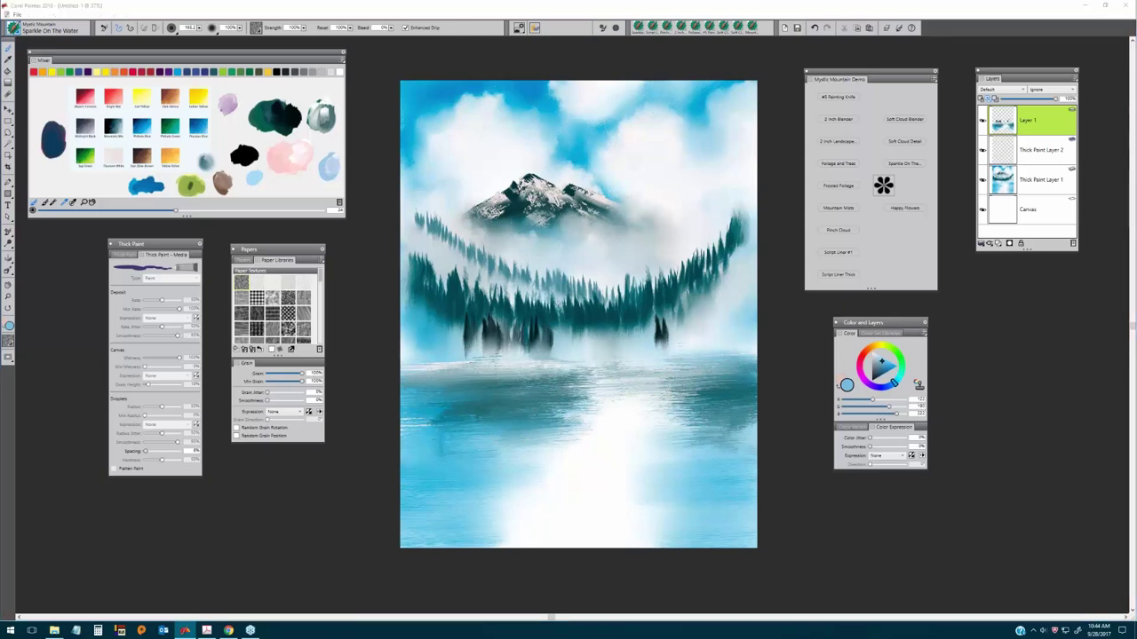
click(185, 630)
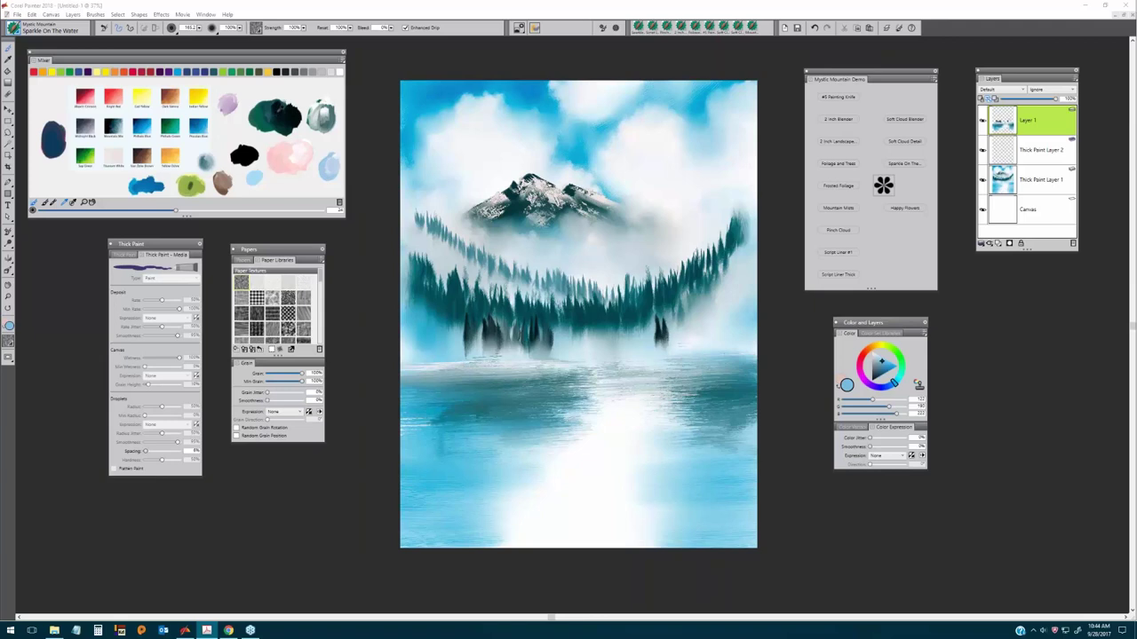
Paint a cluster of near-black evergreens on the right shore with the Foliage and Trees brush, a tall tree flanked by shorter ones.
click(245, 157)
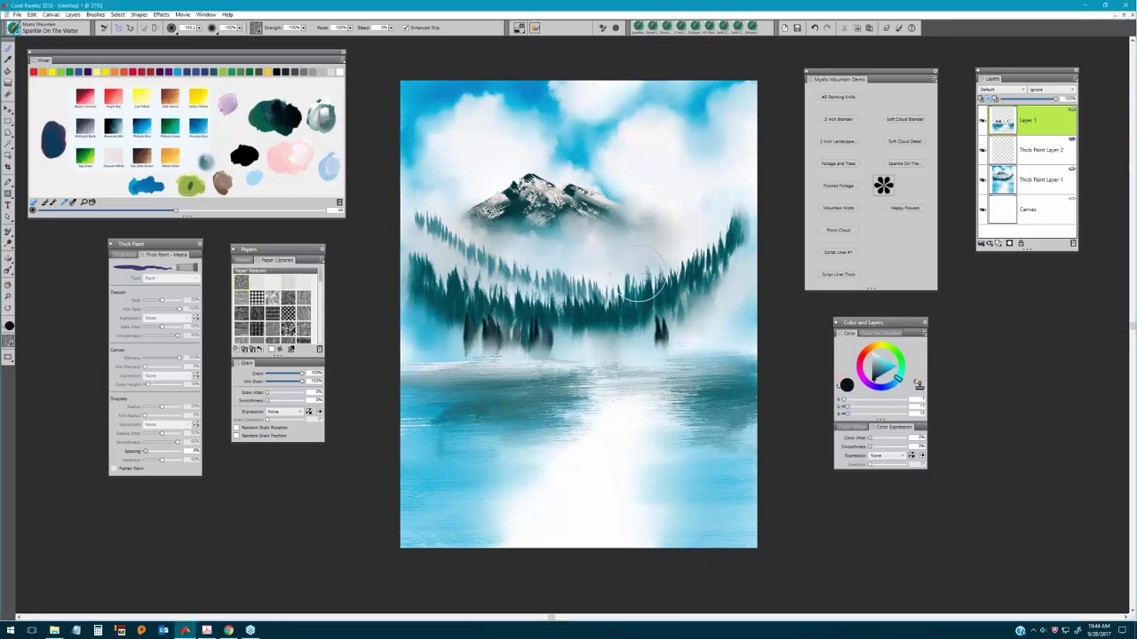
click(839, 164)
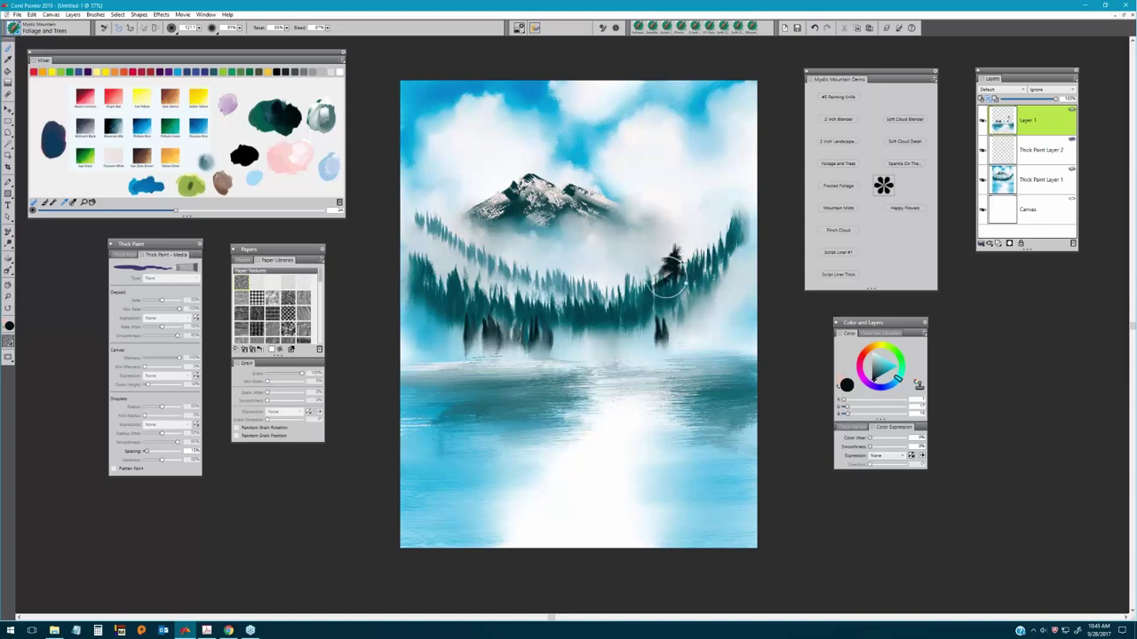
mouse_move(685, 284)
mouse_down()
mouse_move(657, 297)
mouse_move(689, 297)
mouse_move(655, 306)
mouse_move(686, 278)
mouse_up()
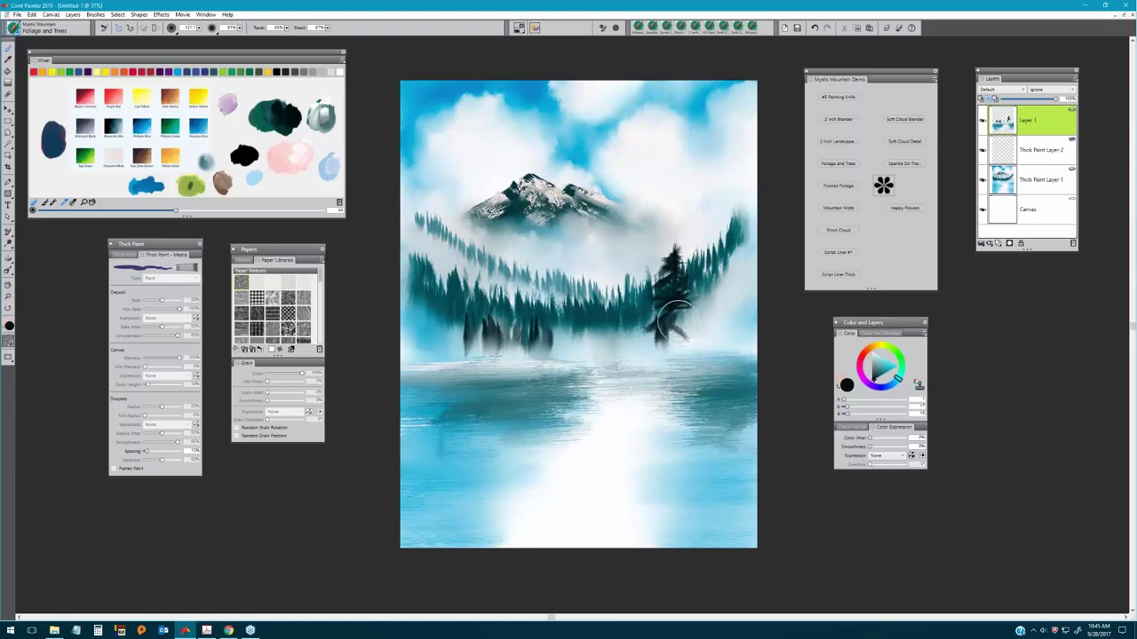
mouse_move(682, 312)
mouse_down()
mouse_move(641, 338)
mouse_move(663, 340)
mouse_move(648, 349)
mouse_move(679, 337)
mouse_move(664, 349)
mouse_move(652, 338)
mouse_move(676, 340)
mouse_move(692, 360)
mouse_move(664, 312)
mouse_move(666, 357)
mouse_move(656, 356)
mouse_move(670, 295)
mouse_move(668, 358)
mouse_move(671, 340)
mouse_move(688, 334)
mouse_up()
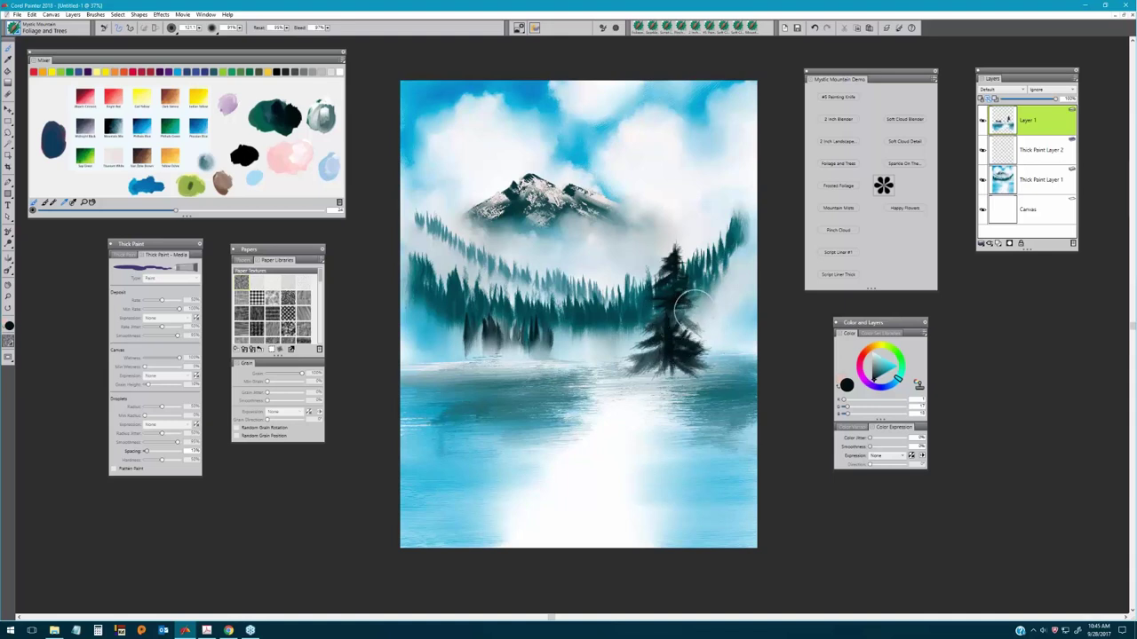
mouse_move(666, 291)
mouse_down()
mouse_move(632, 290)
mouse_move(638, 346)
mouse_move(629, 298)
mouse_move(640, 350)
mouse_move(618, 308)
mouse_move(643, 316)
mouse_move(624, 324)
mouse_move(645, 332)
mouse_move(627, 340)
mouse_move(644, 350)
mouse_move(623, 308)
mouse_move(646, 317)
mouse_move(636, 323)
mouse_move(644, 328)
mouse_move(627, 291)
mouse_move(649, 364)
mouse_move(708, 293)
mouse_move(703, 262)
mouse_move(696, 351)
mouse_move(708, 360)
mouse_move(691, 339)
mouse_move(716, 296)
mouse_move(703, 300)
mouse_move(703, 266)
mouse_move(697, 291)
mouse_move(715, 348)
mouse_move(680, 336)
mouse_move(721, 360)
mouse_move(699, 290)
mouse_move(715, 266)
mouse_move(701, 275)
mouse_move(710, 262)
mouse_move(707, 295)
mouse_move(645, 307)
mouse_move(628, 336)
mouse_move(640, 350)
mouse_move(626, 355)
mouse_move(637, 333)
mouse_move(634, 362)
mouse_move(631, 297)
mouse_move(664, 329)
mouse_move(634, 330)
mouse_move(663, 361)
mouse_move(698, 353)
mouse_move(719, 364)
mouse_move(663, 333)
mouse_up()
Paint a rough black strip of land beneath the large evergreens using the #5 Painting Knife with a coarse Watercolor Papers texture.
click(839, 97)
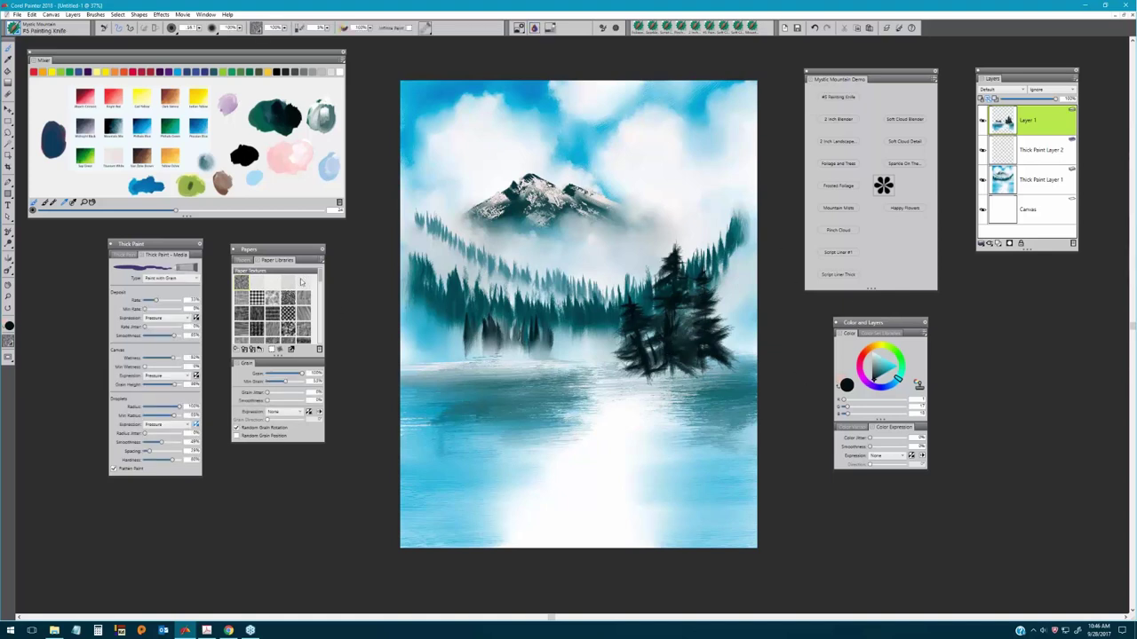
scroll(321, 278, down, 5)
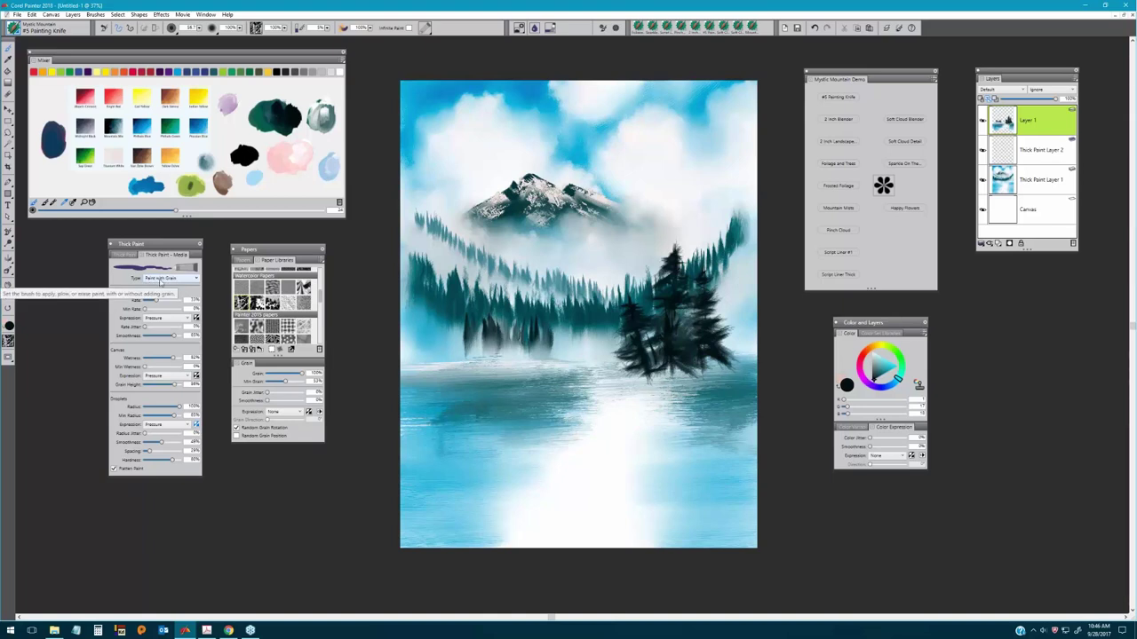
click(651, 377)
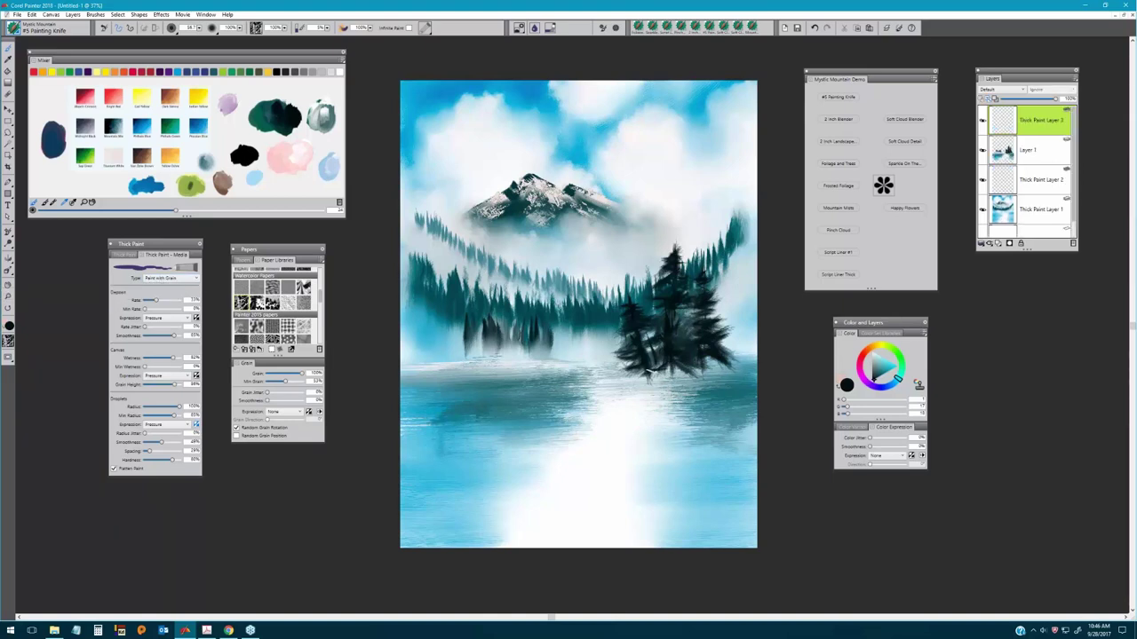
drag(649, 377, 634, 379)
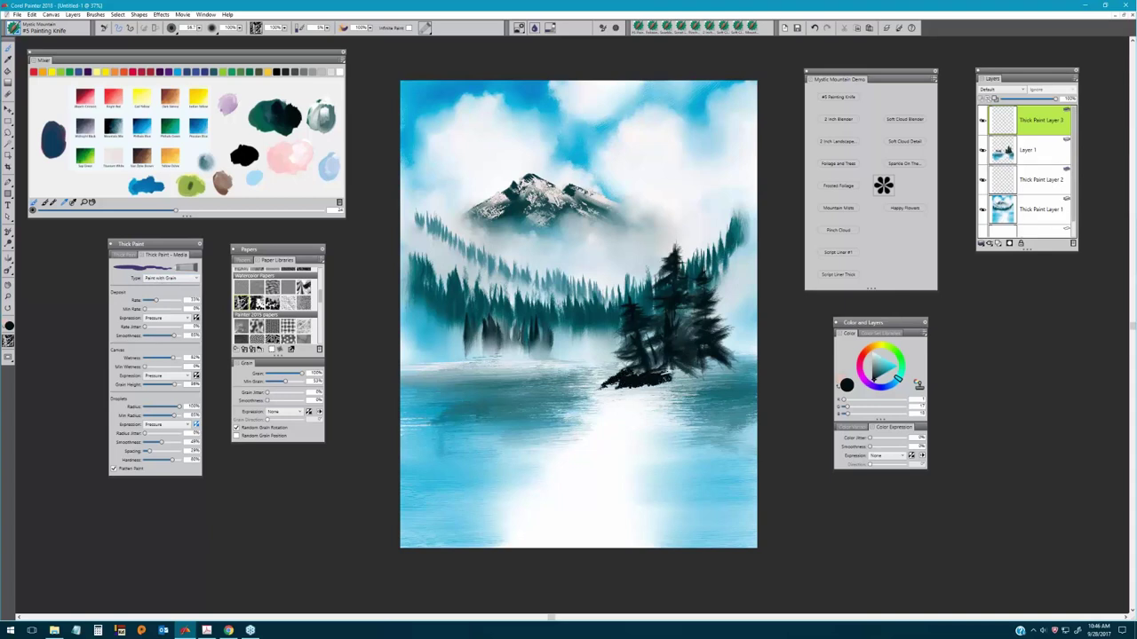
mouse_move(698, 369)
mouse_down()
mouse_move(735, 366)
mouse_move(635, 373)
mouse_up()
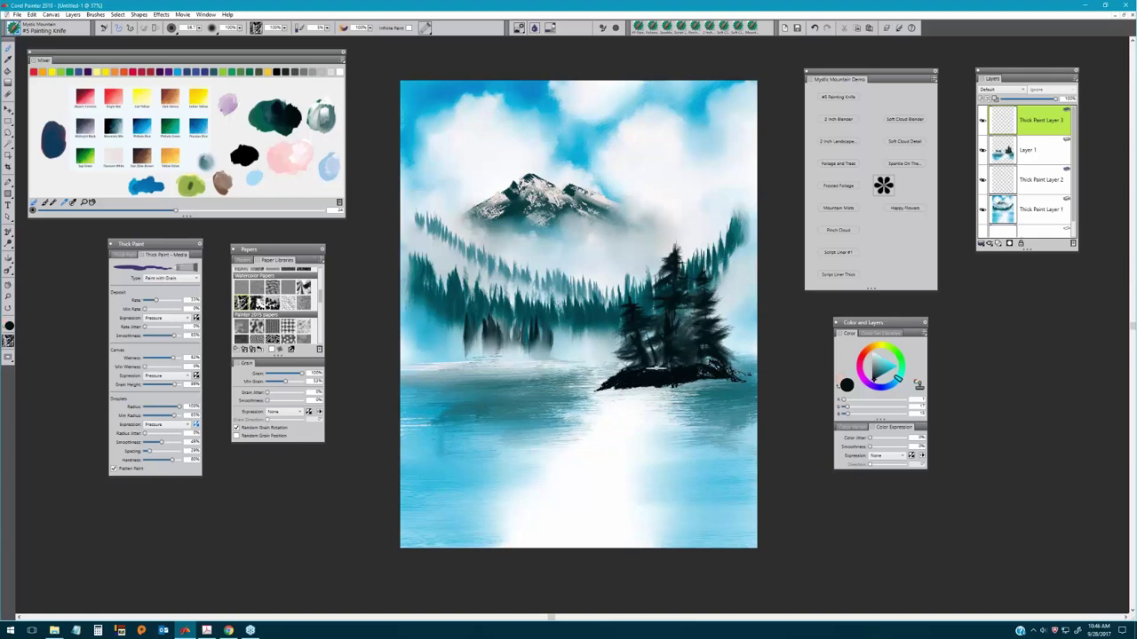
drag(620, 383, 595, 390)
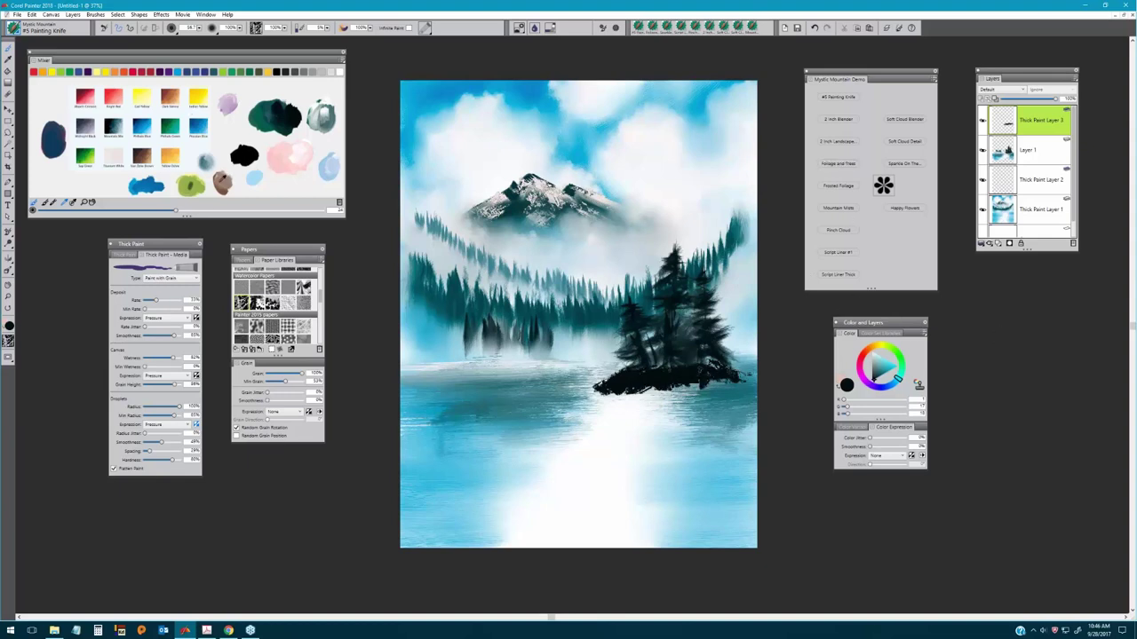
Spread reddish brown over the black strip of land, and trim its ragged lower edge with the brush's Erase type.
click(221, 178)
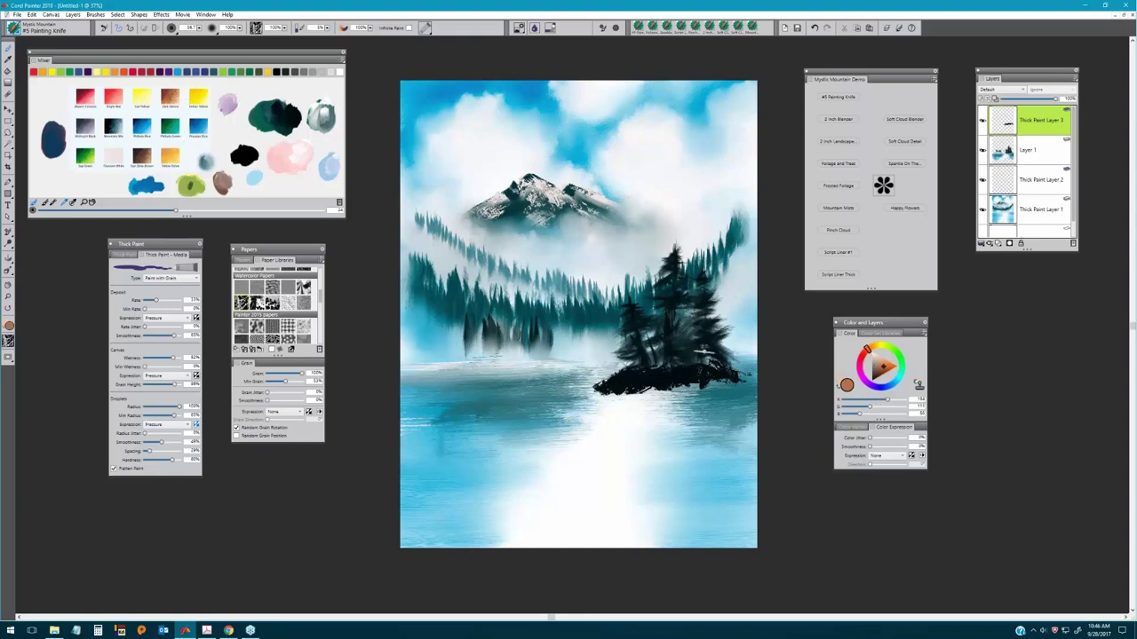
mouse_move(616, 382)
mouse_down()
mouse_move(646, 368)
mouse_move(603, 387)
mouse_move(648, 368)
mouse_move(666, 373)
mouse_move(657, 382)
mouse_move(706, 366)
mouse_move(661, 367)
mouse_move(720, 369)
mouse_move(622, 371)
mouse_up()
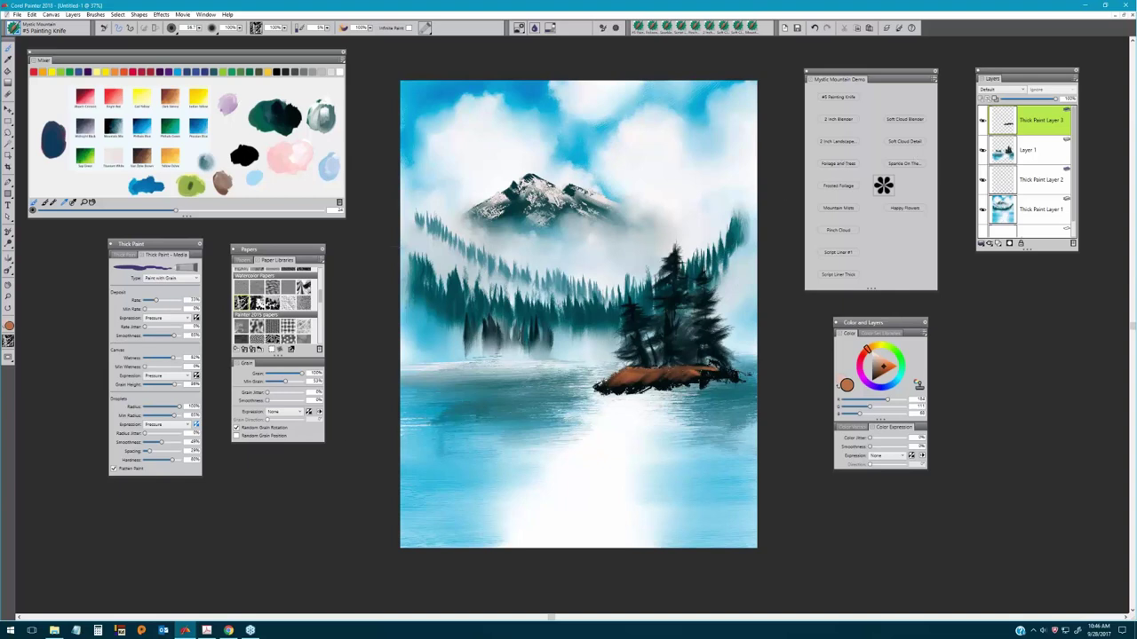
click(172, 282)
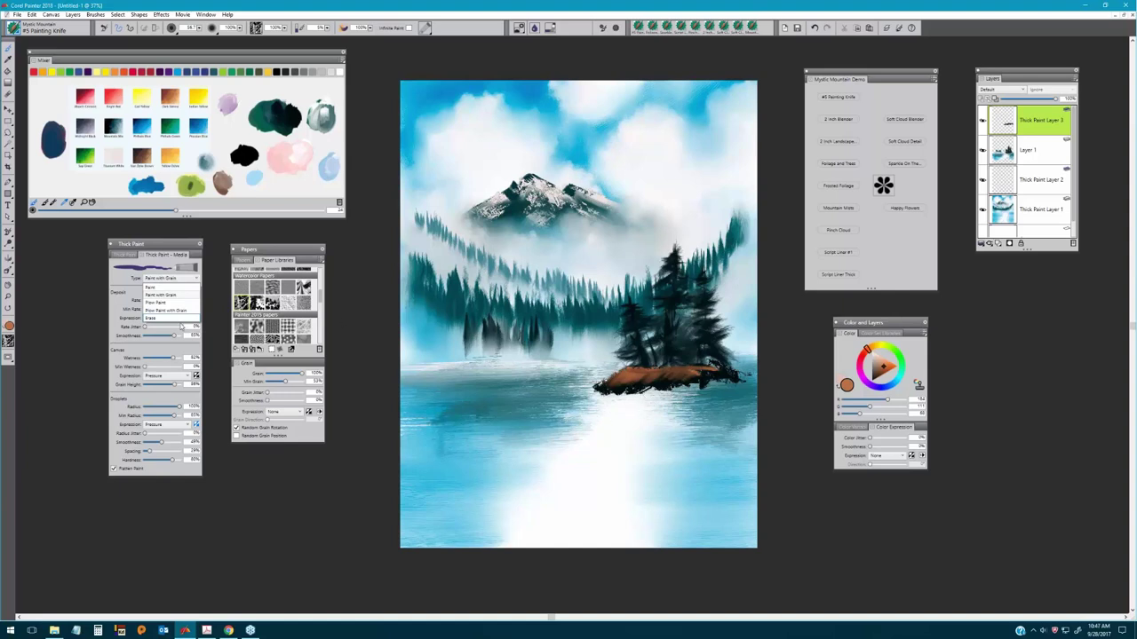
click(152, 319)
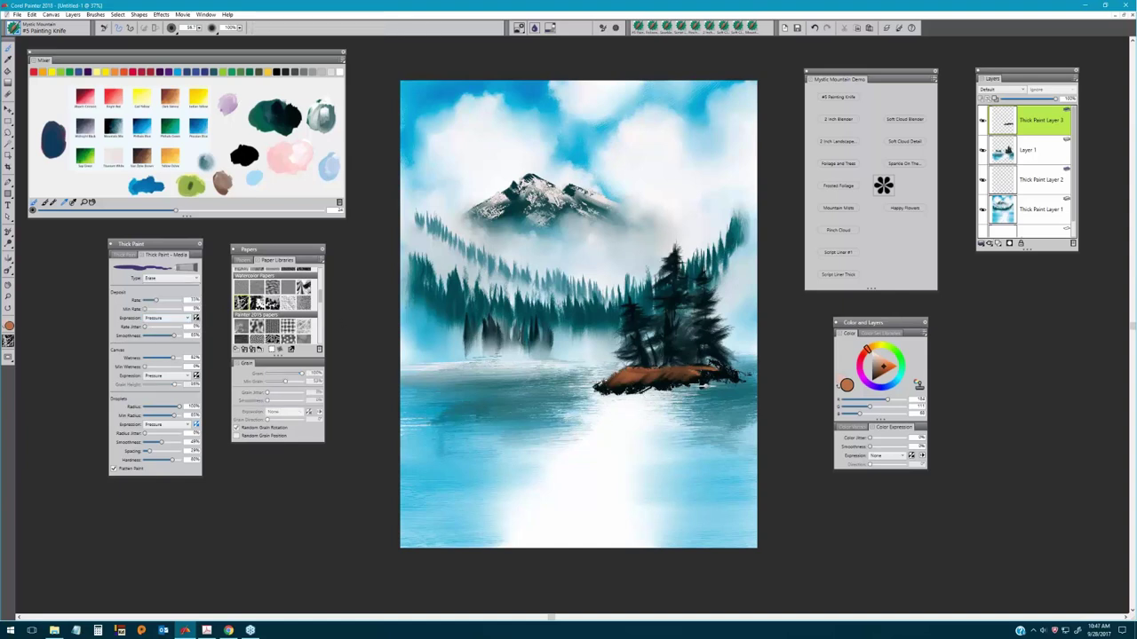
mouse_move(701, 386)
mouse_down()
mouse_move(593, 387)
mouse_move(622, 382)
mouse_up()
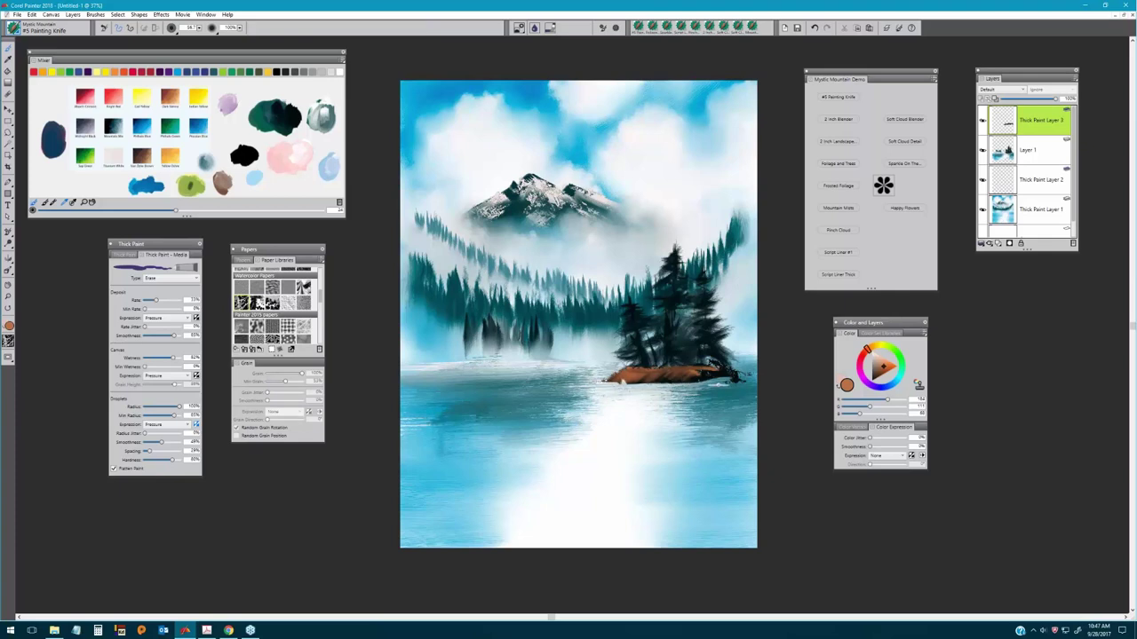
drag(709, 382, 742, 388)
Set the Thick Paint type to Paint and add pale peach highlights to the brown ground.
click(149, 281)
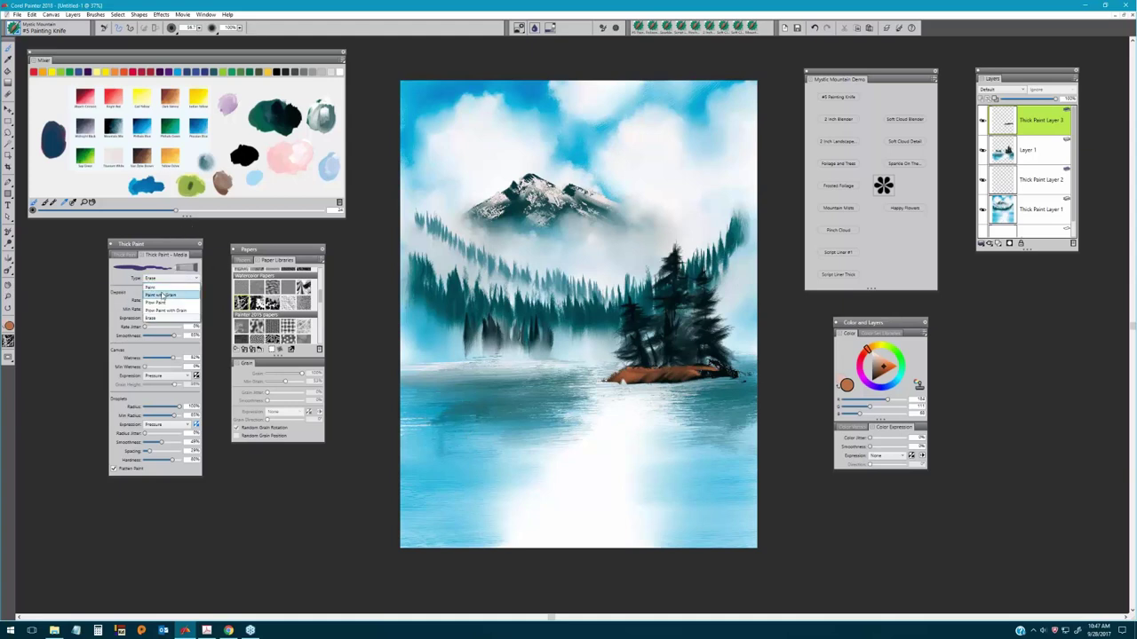
click(161, 294)
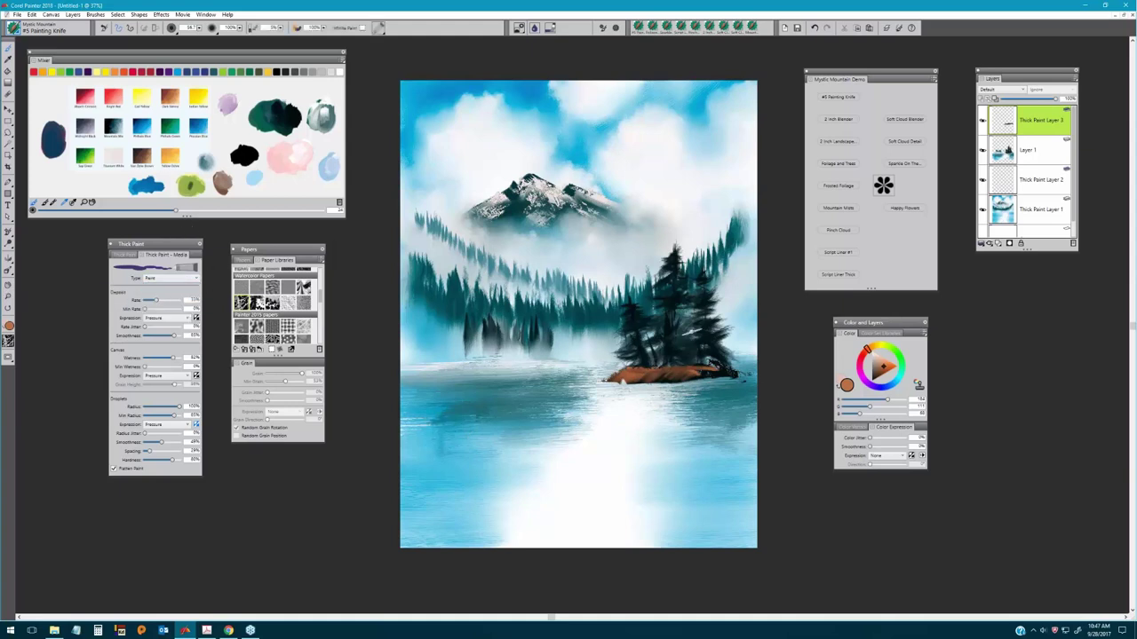
click(181, 101)
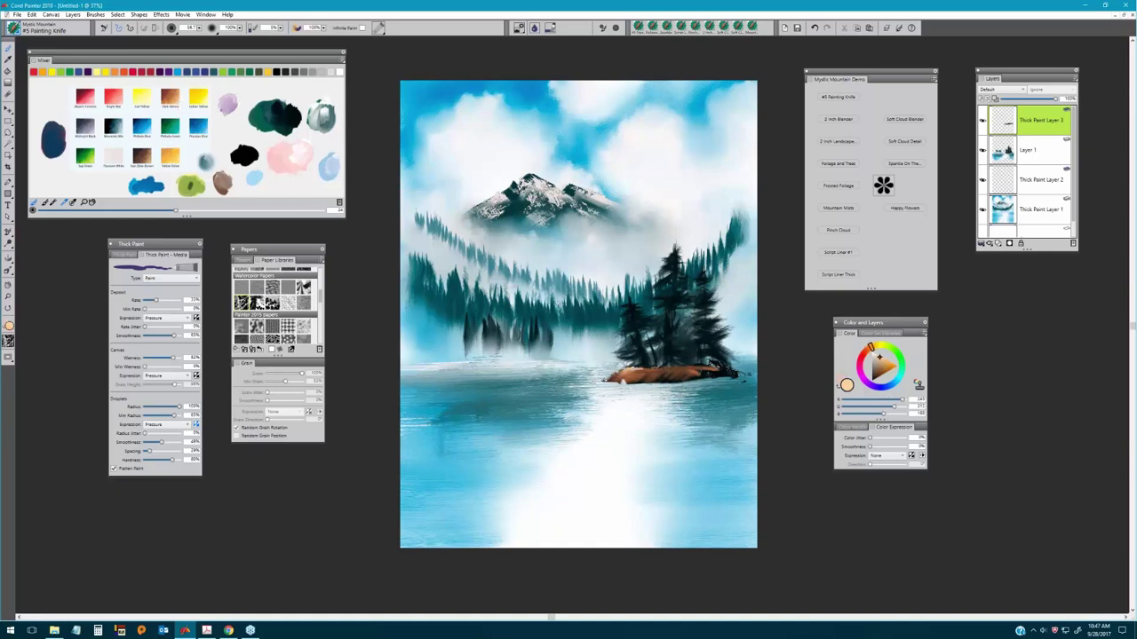
mouse_move(668, 365)
mouse_down()
mouse_move(718, 370)
mouse_move(673, 377)
mouse_up()
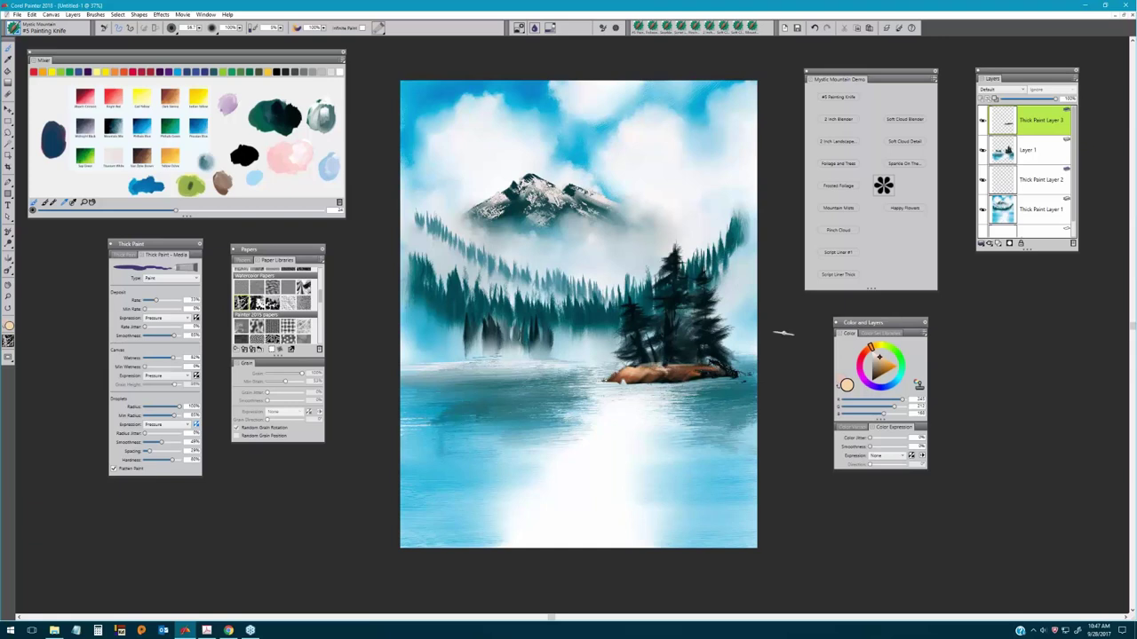
Dab golden-orange grass along the island's top on a new layer with Frosted Foliage, and add sampled near-black shadows at its right end.
click(840, 188)
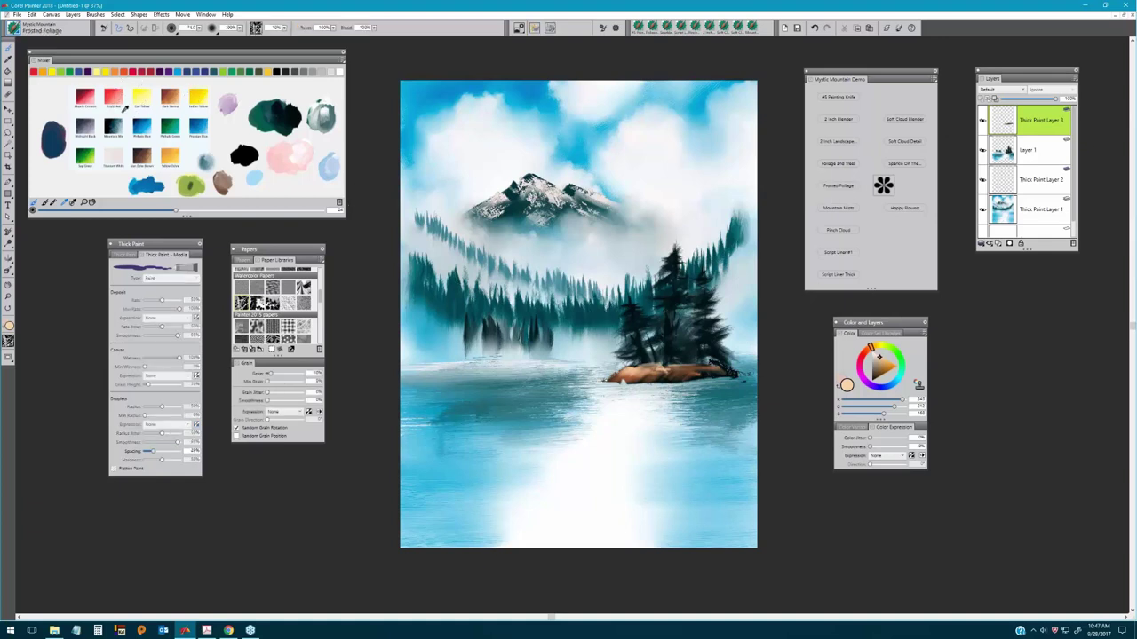
click(171, 94)
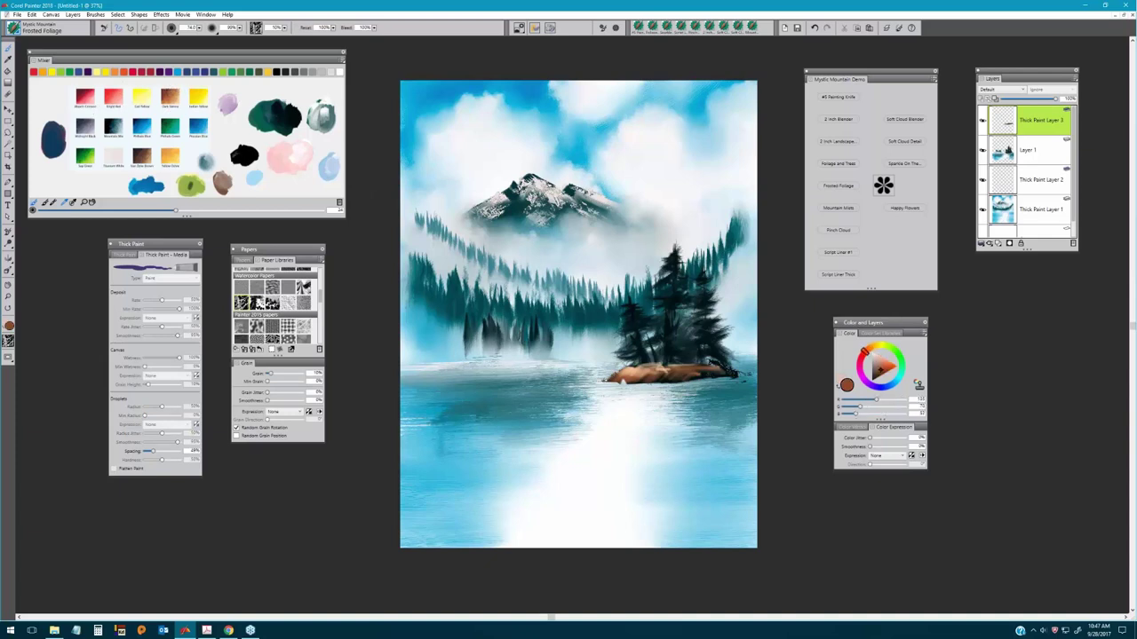
drag(864, 352, 870, 347)
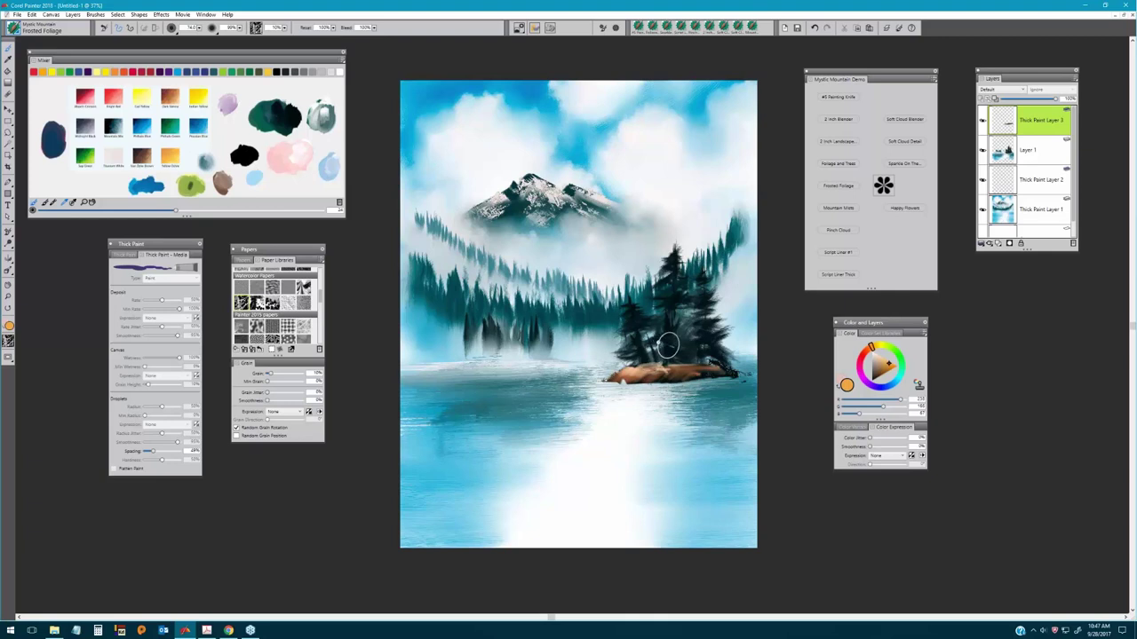
drag(660, 357, 659, 356)
key(ctrl+shift+n)
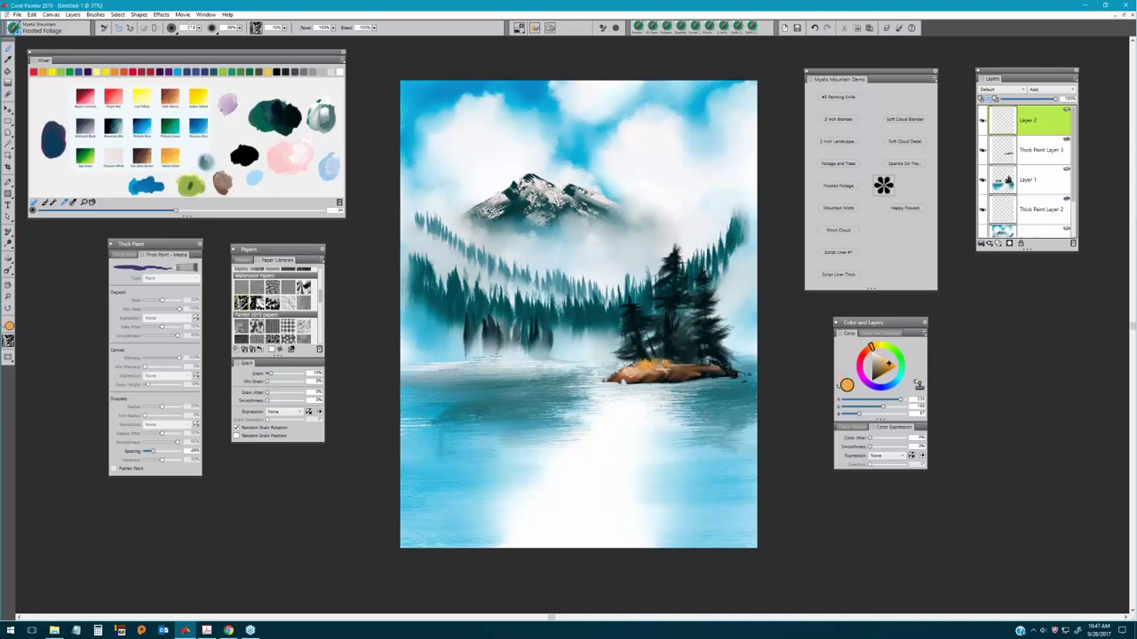
mouse_move(668, 364)
mouse_down()
mouse_move(691, 365)
mouse_move(643, 365)
mouse_move(704, 368)
mouse_up()
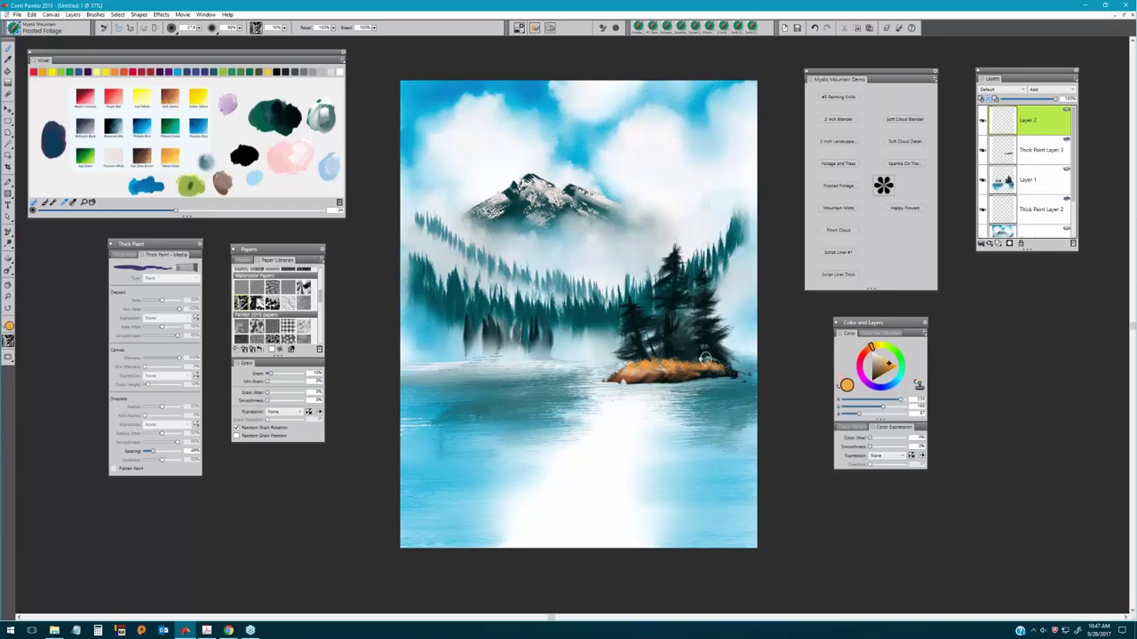
alt+click(700, 355)
drag(693, 360, 716, 371)
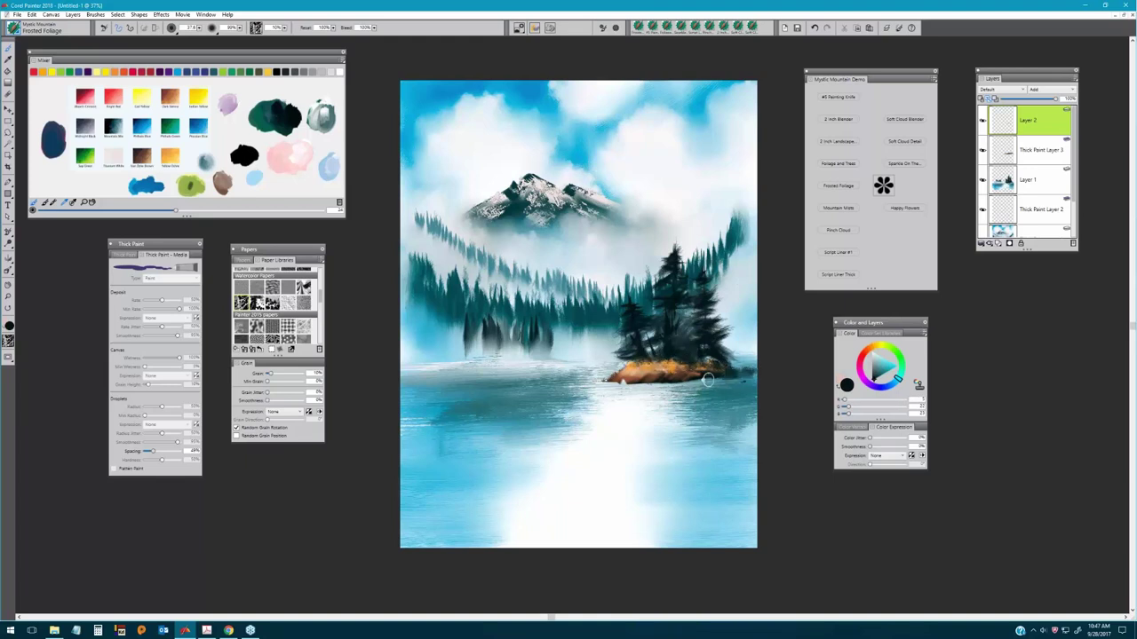
Draw a thin white waterline along the island's base with the Script Liner #1 brush and Basic Paper.
click(838, 253)
drag(881, 369, 871, 353)
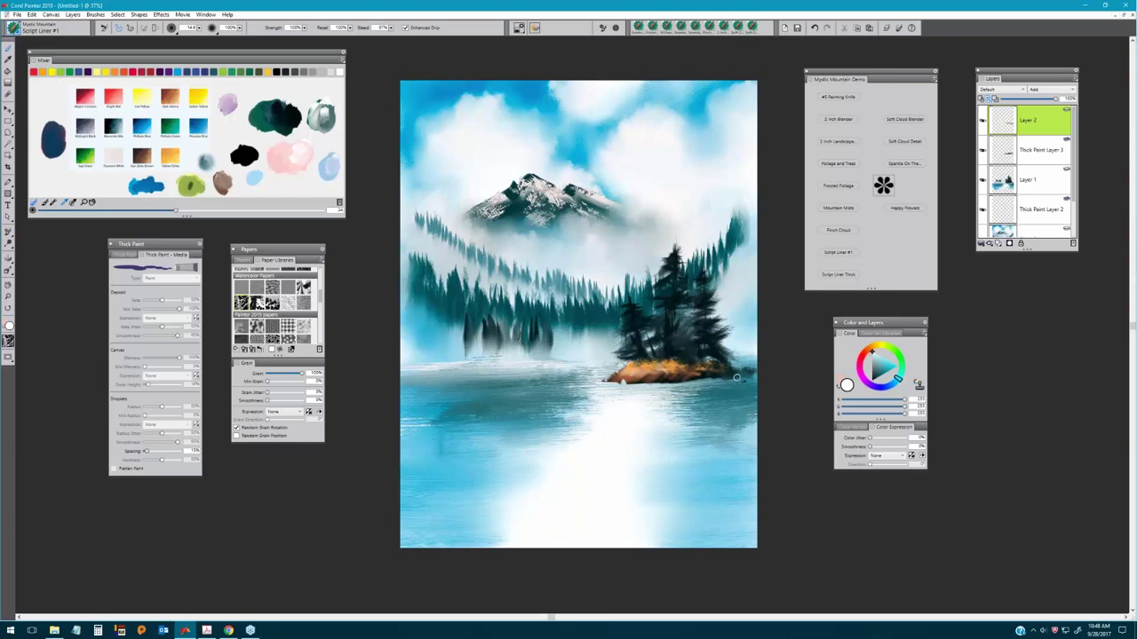
drag(661, 380, 709, 382)
scroll(276, 302, up, 5)
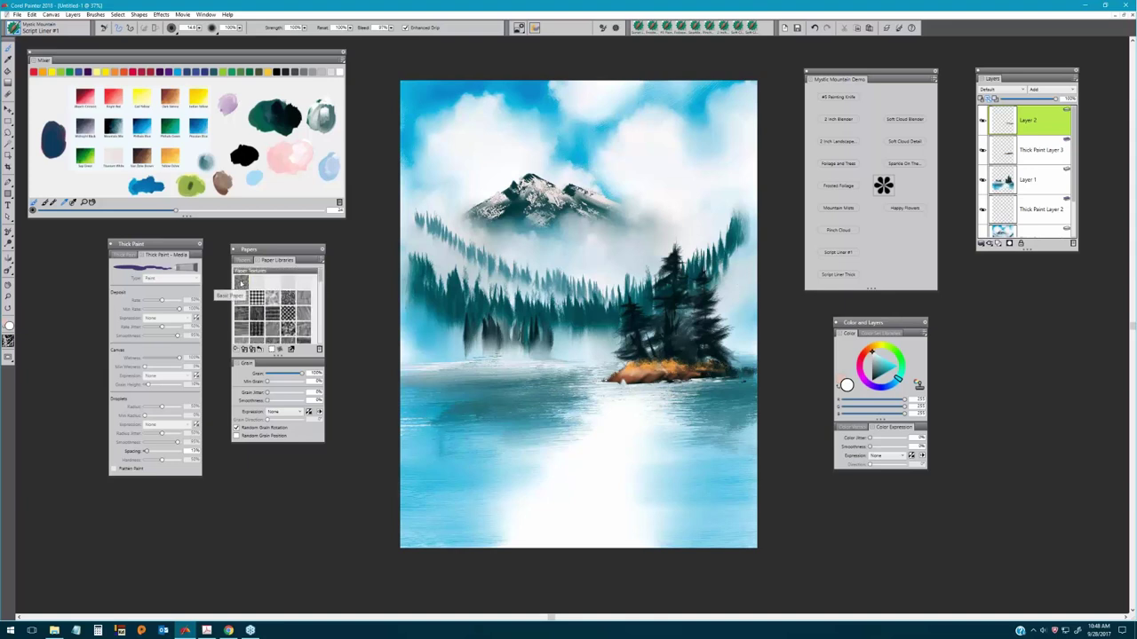
scroll(223, 297, down, 1)
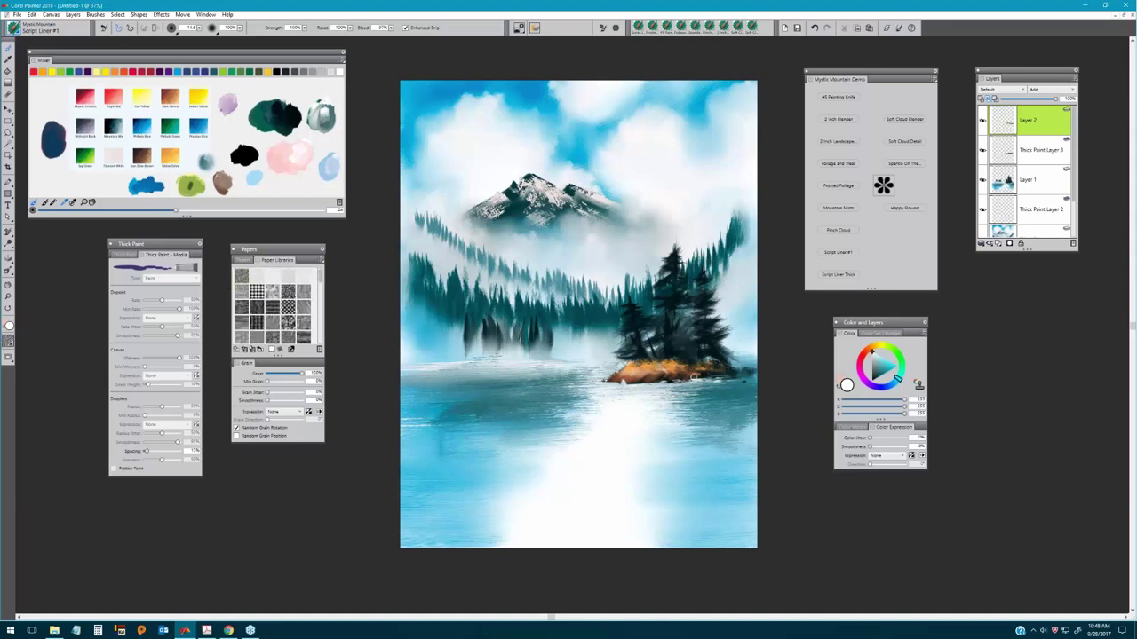
drag(694, 377, 730, 380)
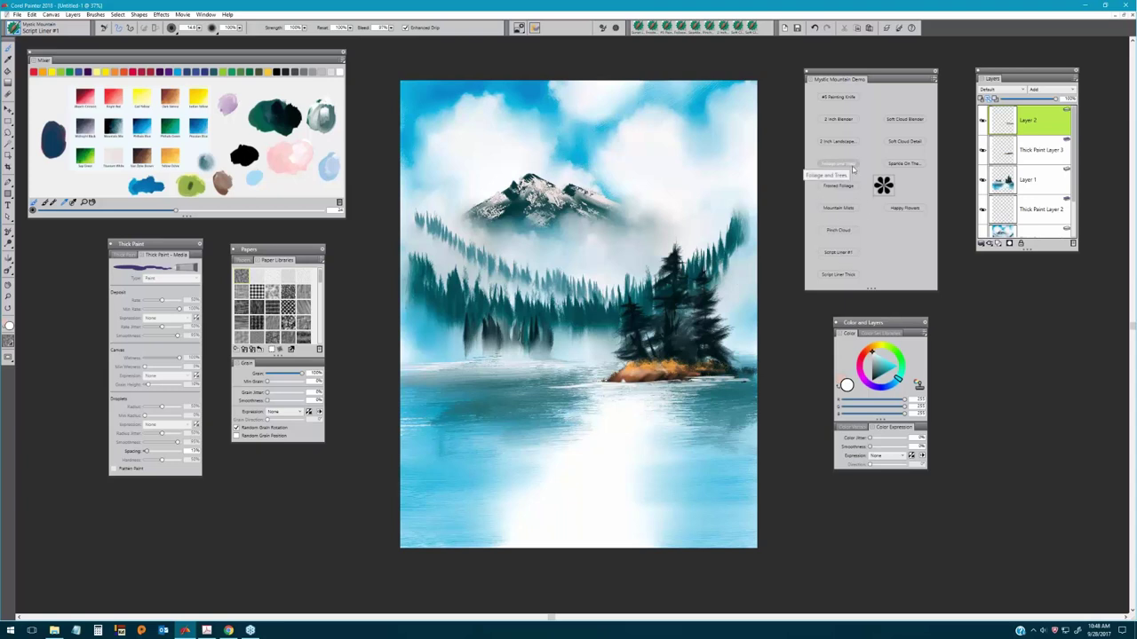
Paint rippled reflections of the large evergreens and across the upper water with Sparkle On The Water in dark teal sampled from the trees.
click(905, 166)
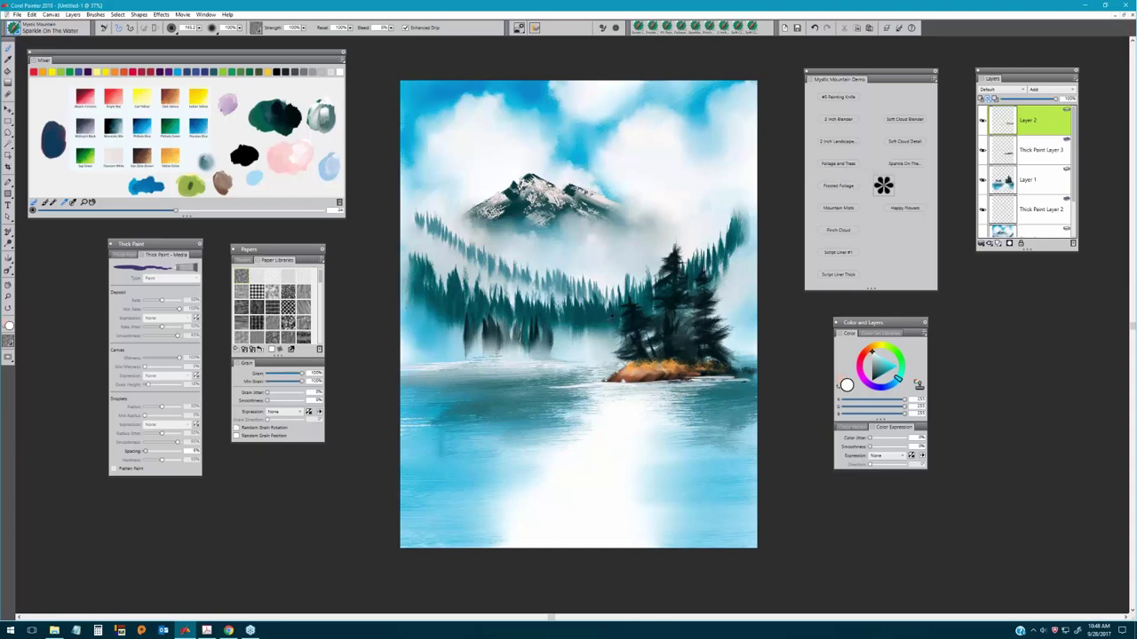
alt+click(670, 352)
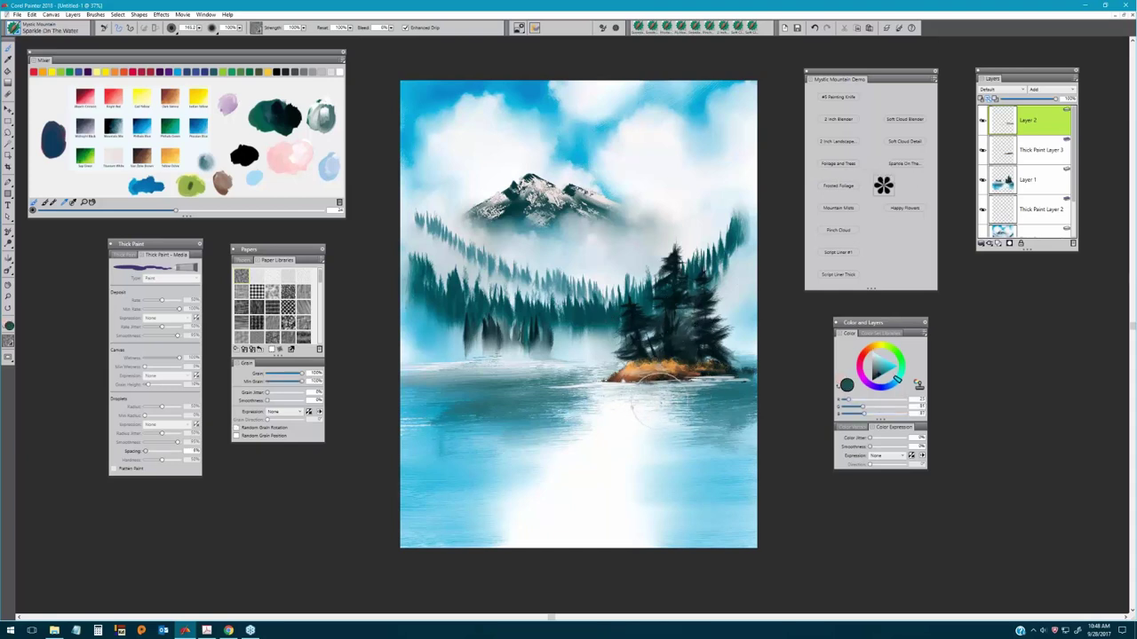
drag(657, 396, 663, 409)
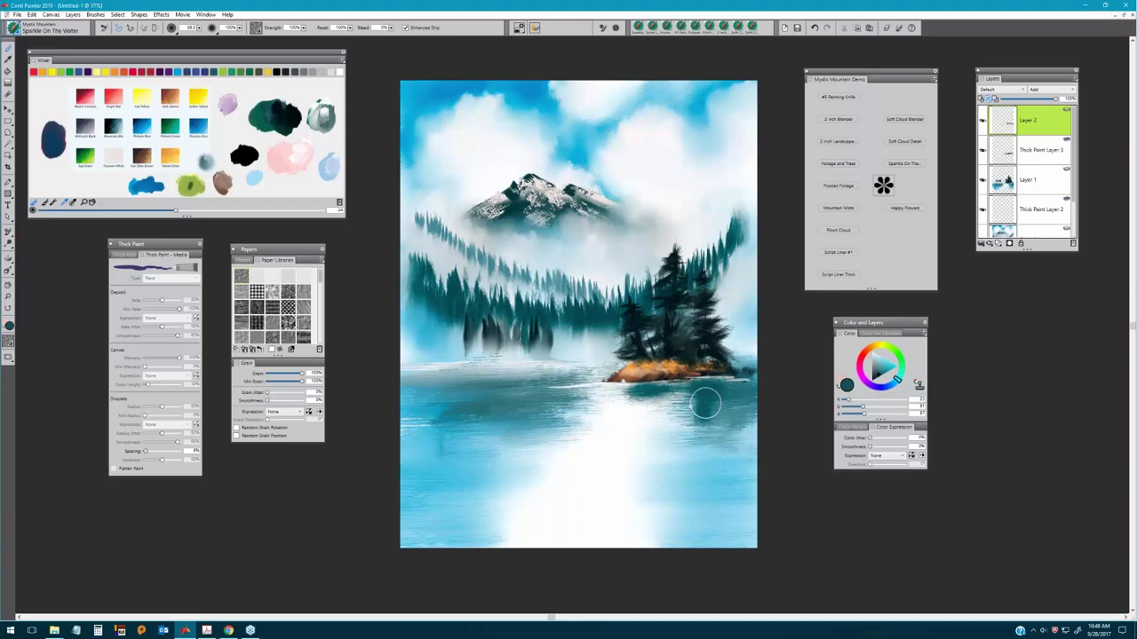
mouse_move(706, 404)
mouse_down()
mouse_move(695, 387)
mouse_move(731, 385)
mouse_move(639, 388)
mouse_move(630, 391)
mouse_move(656, 391)
mouse_move(622, 404)
mouse_move(674, 404)
mouse_up()
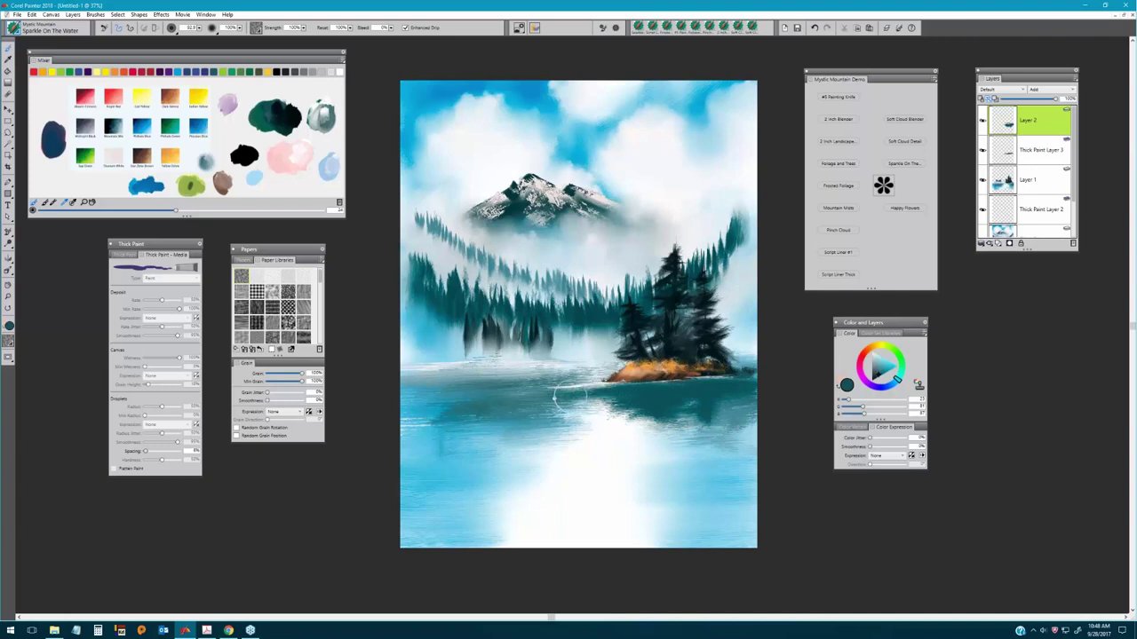
mouse_move(666, 428)
mouse_down()
mouse_move(596, 415)
mouse_move(739, 409)
mouse_move(695, 404)
mouse_move(675, 424)
mouse_move(671, 416)
mouse_move(666, 450)
mouse_move(660, 419)
mouse_move(679, 446)
mouse_move(706, 436)
mouse_move(713, 449)
mouse_move(714, 407)
mouse_move(712, 464)
mouse_move(716, 412)
mouse_move(717, 442)
mouse_move(730, 397)
mouse_move(732, 429)
mouse_move(707, 417)
mouse_move(607, 417)
mouse_move(637, 405)
mouse_move(529, 400)
mouse_move(744, 393)
mouse_move(674, 405)
mouse_move(688, 402)
mouse_move(644, 391)
mouse_move(758, 386)
mouse_move(491, 397)
mouse_move(583, 387)
mouse_move(458, 395)
mouse_move(528, 385)
mouse_move(497, 387)
mouse_move(572, 395)
mouse_move(466, 392)
mouse_move(476, 378)
mouse_move(388, 382)
mouse_move(541, 379)
mouse_move(431, 387)
mouse_move(541, 401)
mouse_move(454, 404)
mouse_move(765, 393)
mouse_up()
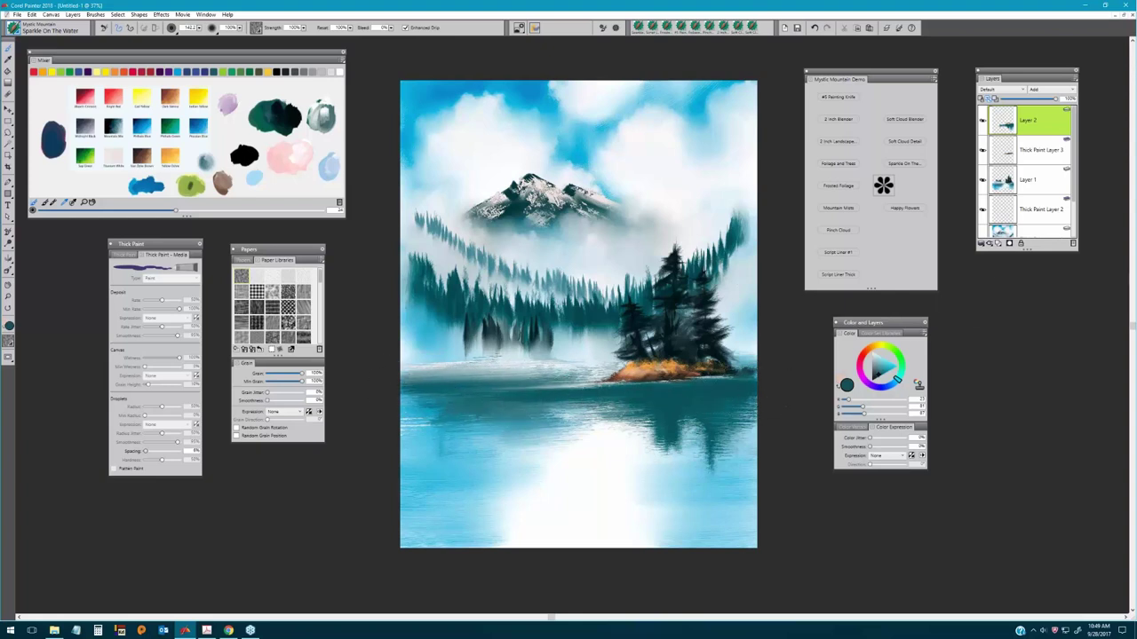
Paint thin white waterlines across the lake in front of the island with the Script Liner #1 brush.
click(839, 255)
click(871, 353)
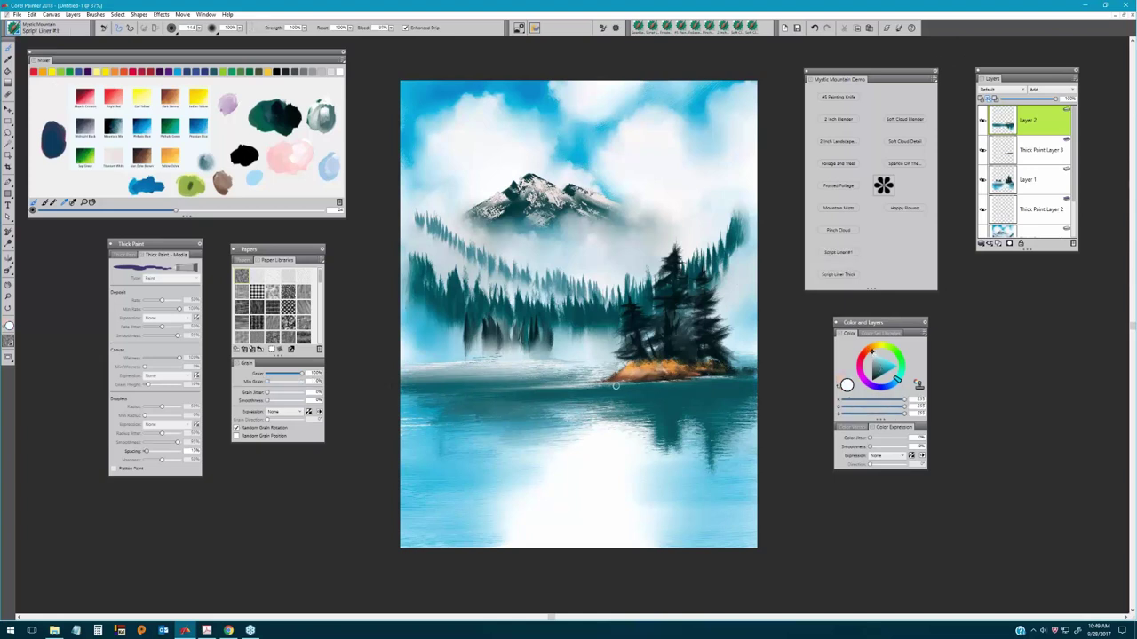
mouse_move(681, 385)
mouse_down()
mouse_move(551, 413)
mouse_move(669, 387)
mouse_move(480, 403)
mouse_up()
drag(637, 384, 513, 388)
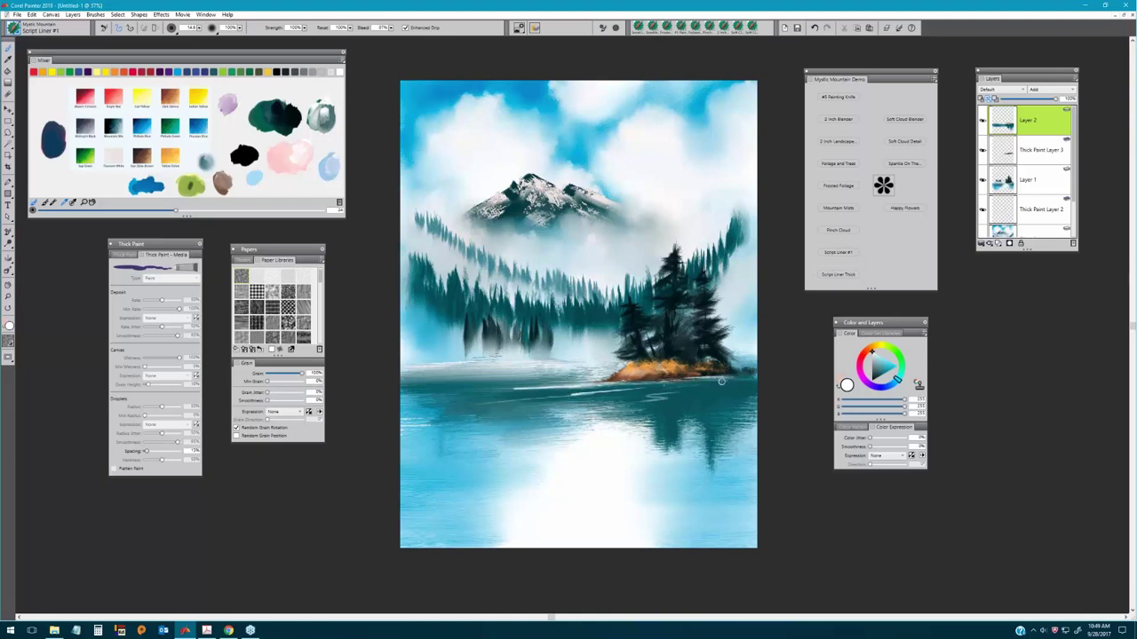
mouse_move(745, 374)
mouse_down()
mouse_move(523, 401)
mouse_move(587, 387)
mouse_move(453, 393)
mouse_up()
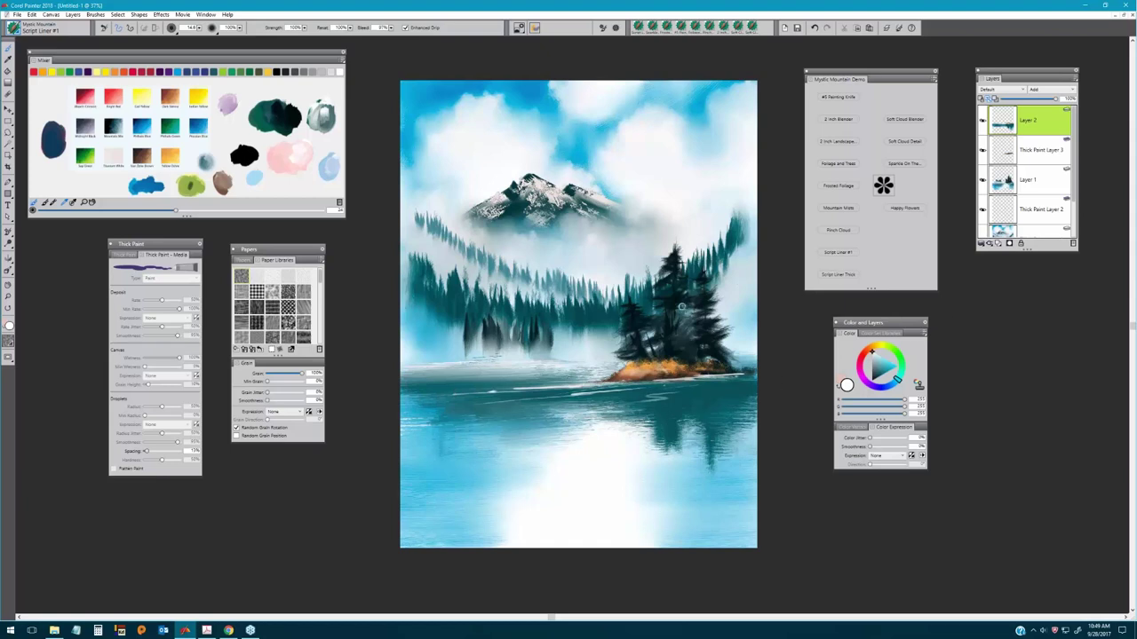
Add olive-green branch highlights and sampled near-black shadows to the island evergreens with Foliage and Trees, and darken the far shoreline beside the island.
click(844, 164)
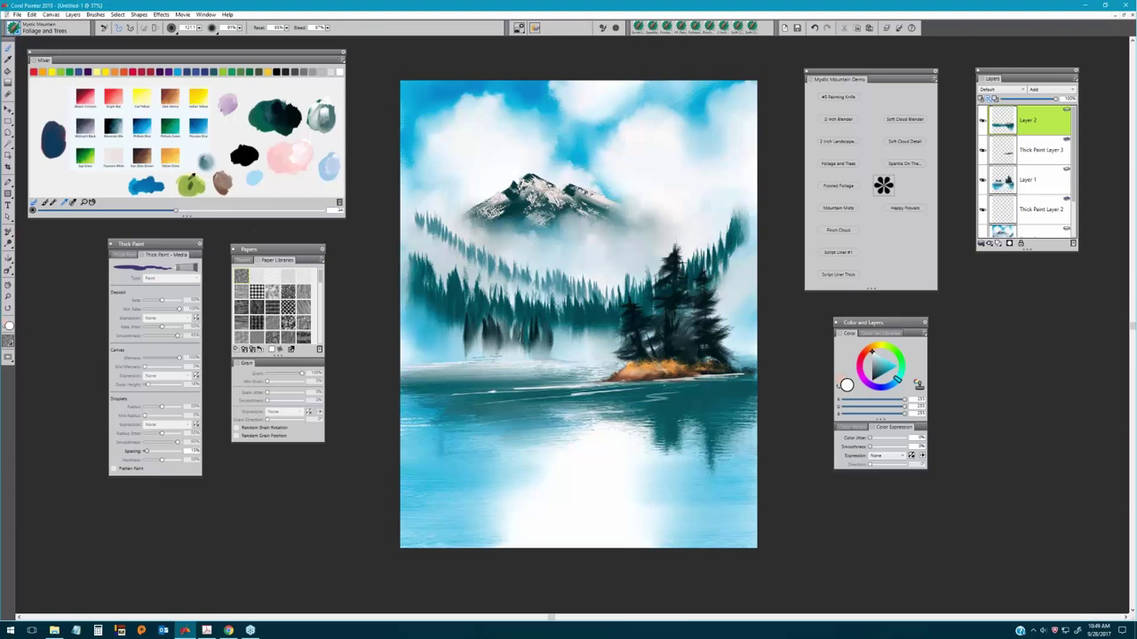
click(190, 180)
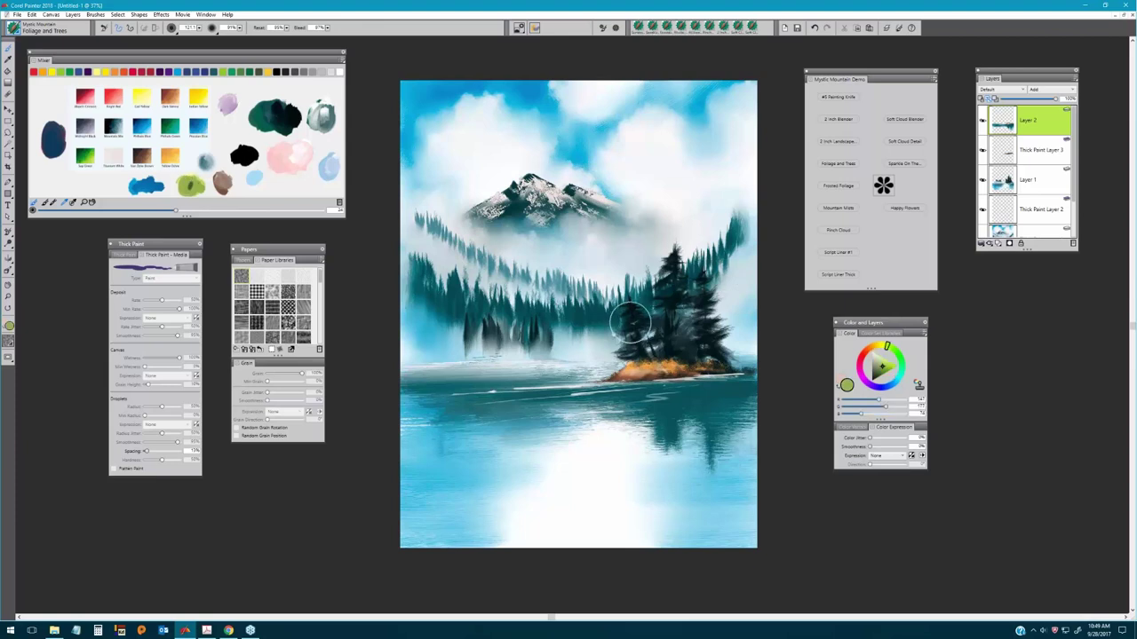
drag(630, 324, 636, 318)
alt+click(629, 328)
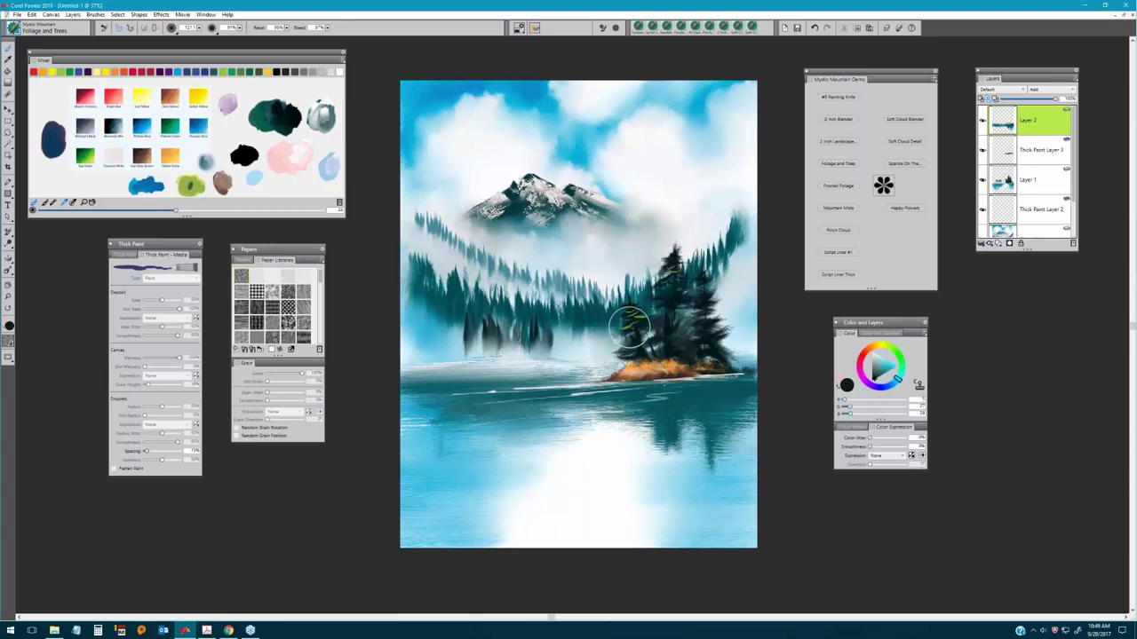
drag(628, 328, 657, 293)
click(206, 189)
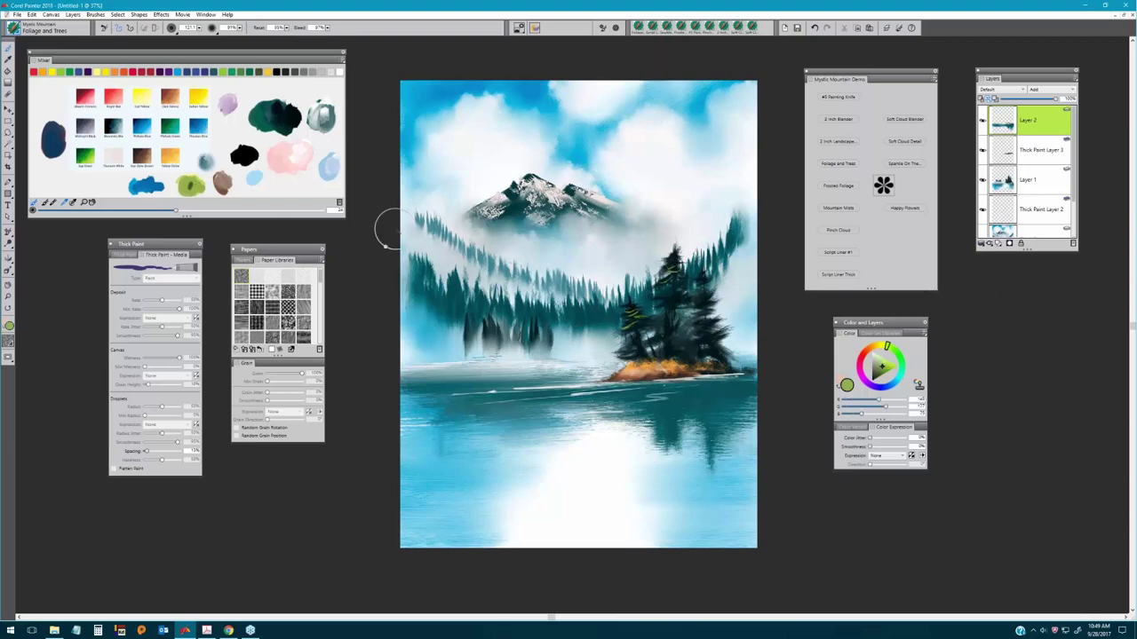
mouse_move(681, 329)
mouse_down()
mouse_move(659, 325)
mouse_move(675, 320)
mouse_move(685, 293)
mouse_move(609, 332)
mouse_up()
alt+click(669, 322)
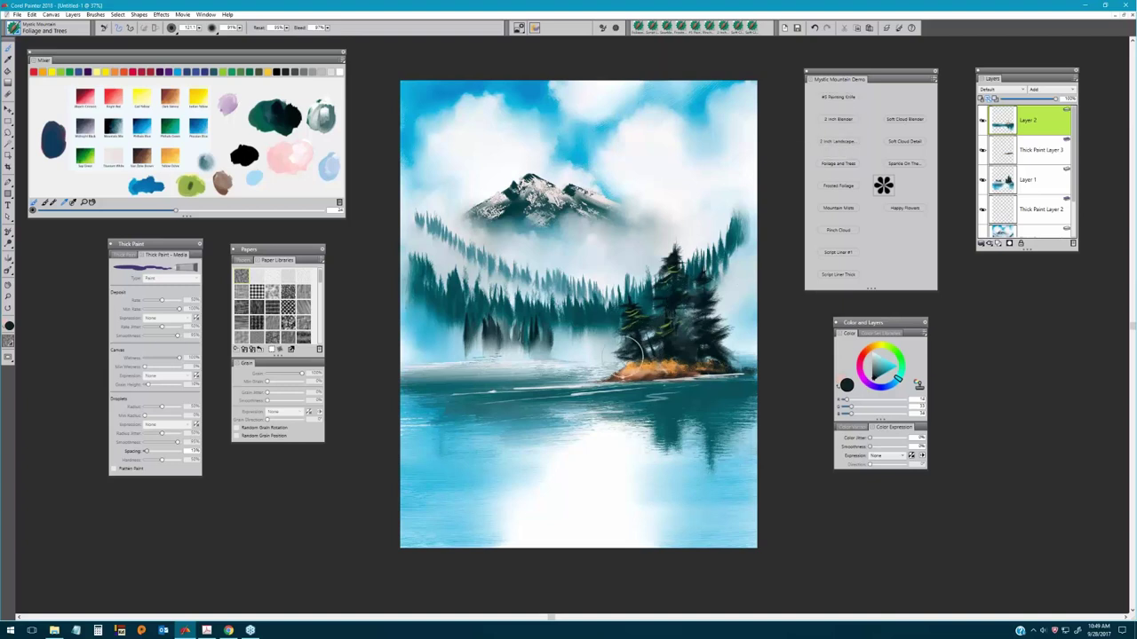
mouse_move(544, 373)
mouse_down()
mouse_move(415, 373)
mouse_move(568, 373)
mouse_move(577, 352)
mouse_move(546, 367)
mouse_move(424, 371)
mouse_move(549, 365)
mouse_move(624, 352)
mouse_up()
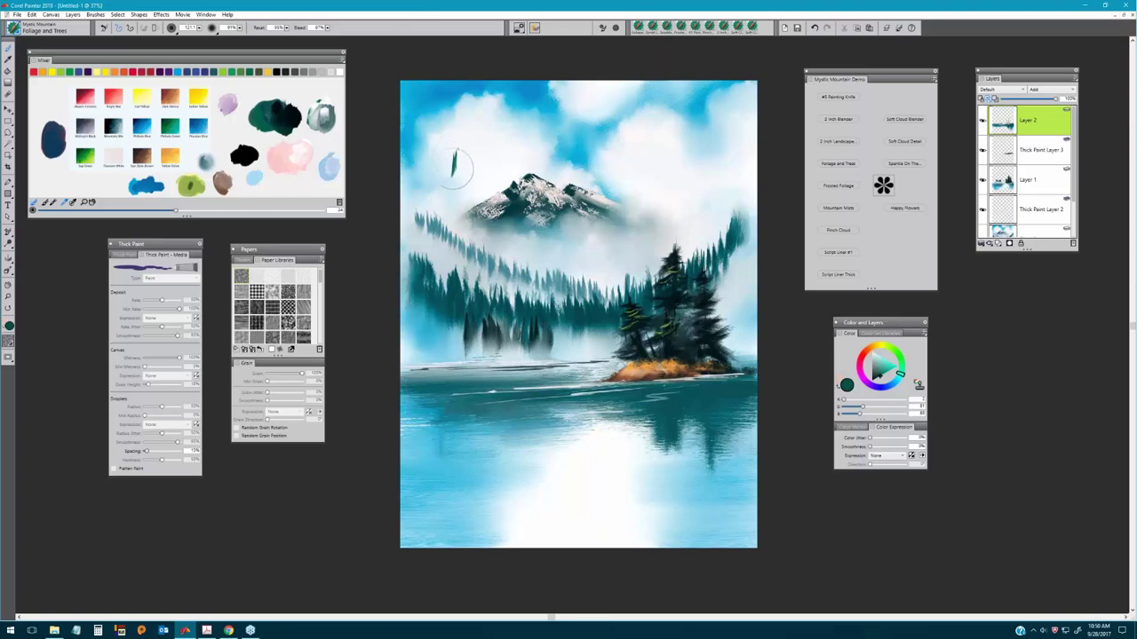
Paint tall teal evergreens in front of the mountain's left side with the Foliage and Trees brush.
drag(444, 184, 459, 182)
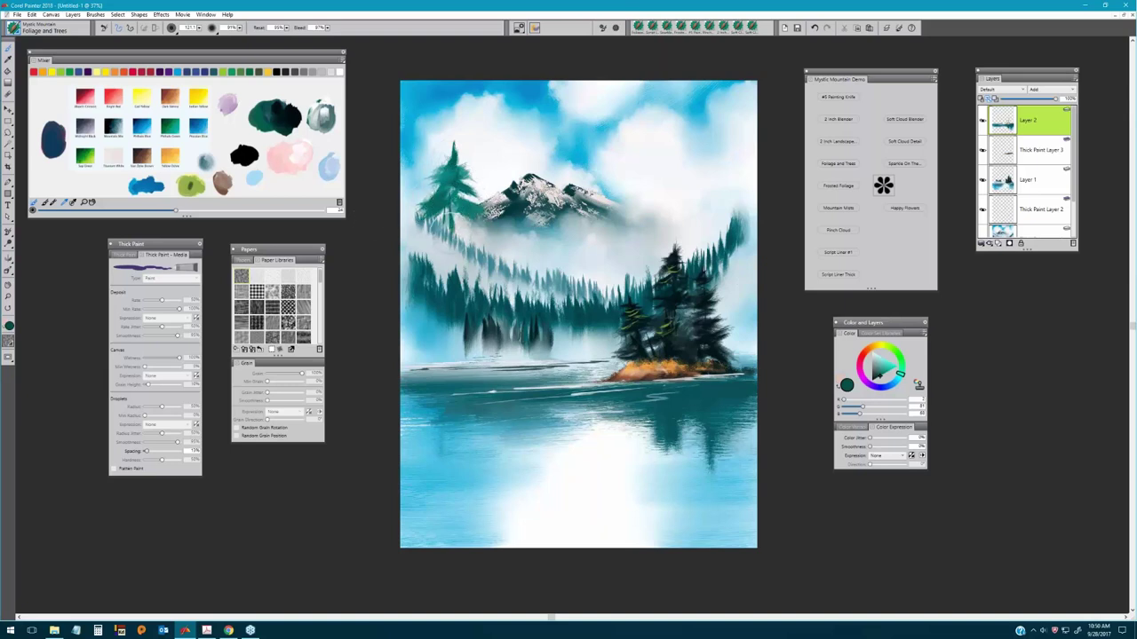
drag(427, 239, 446, 217)
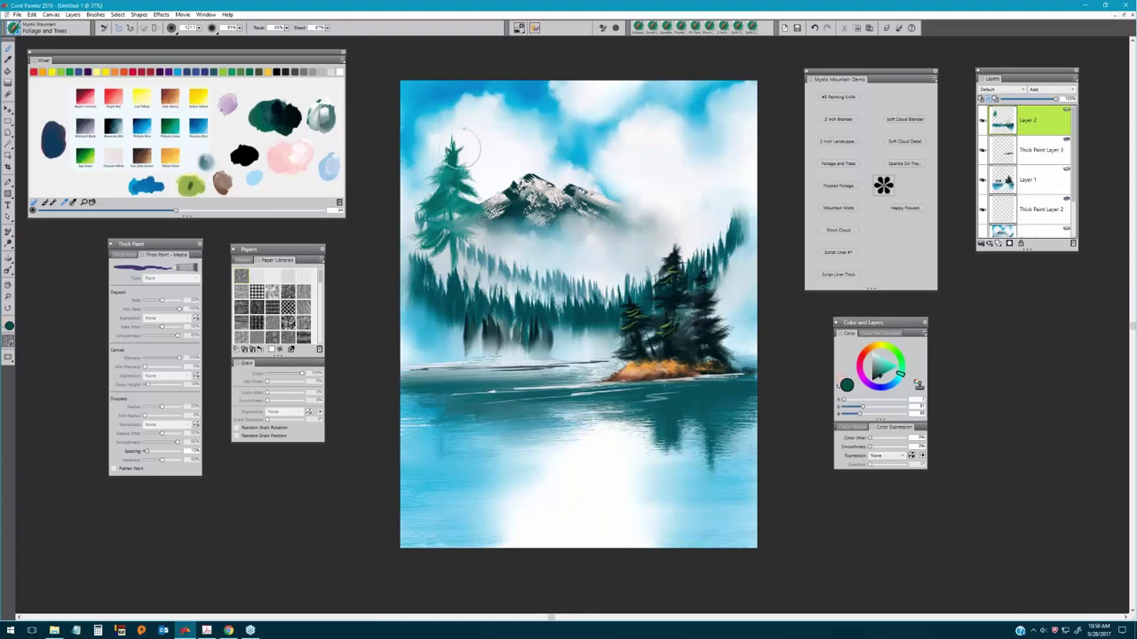
drag(453, 178, 460, 208)
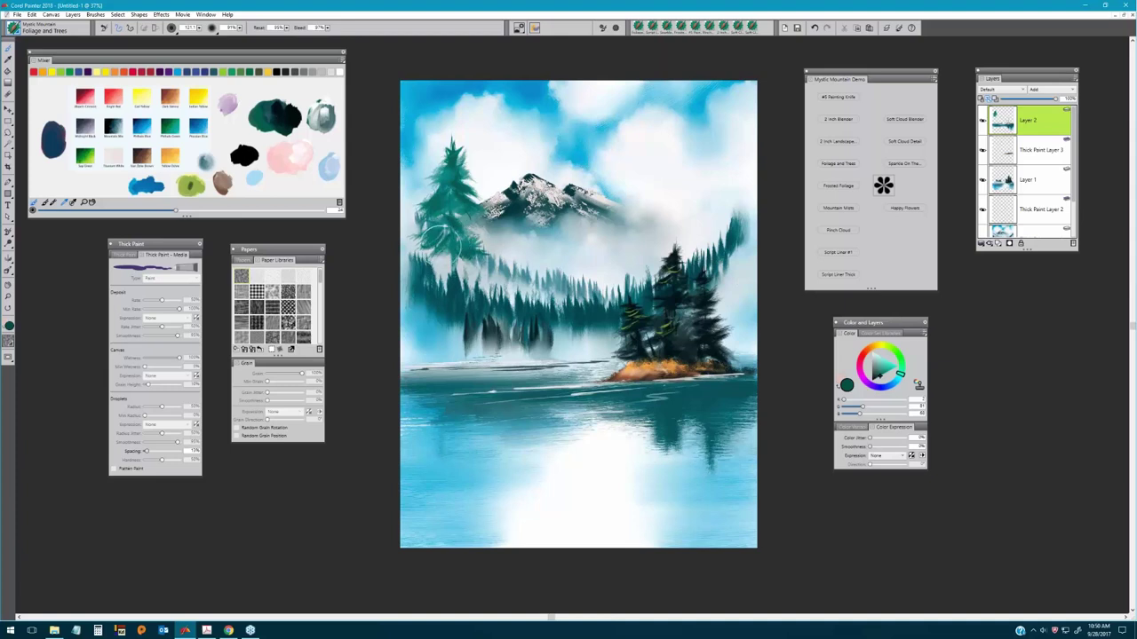
drag(448, 218, 439, 210)
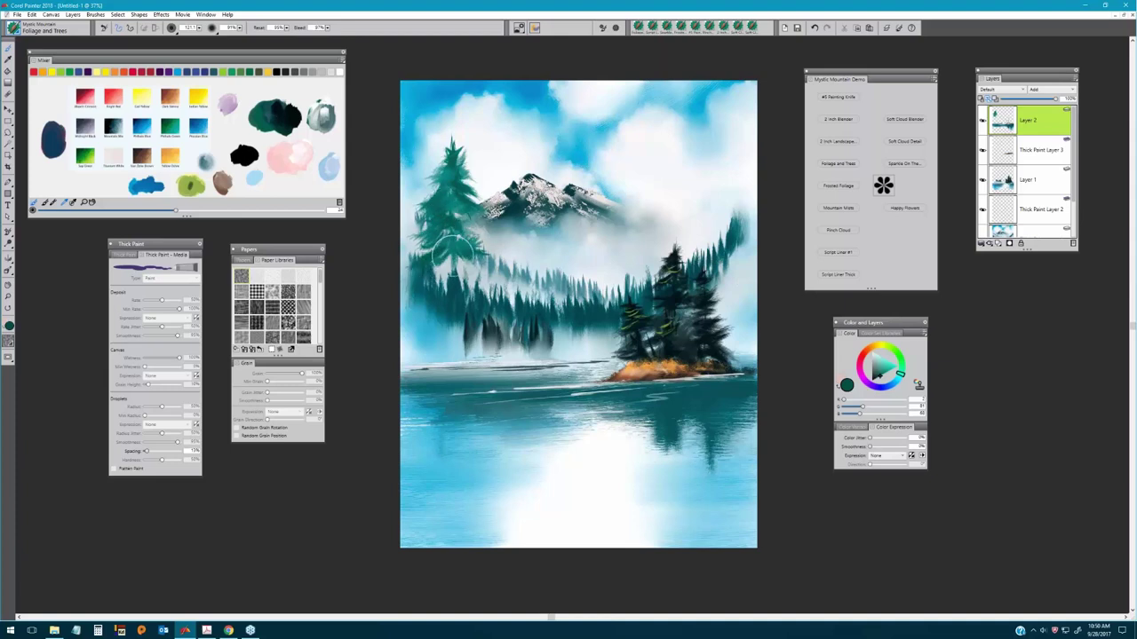
drag(451, 251, 436, 269)
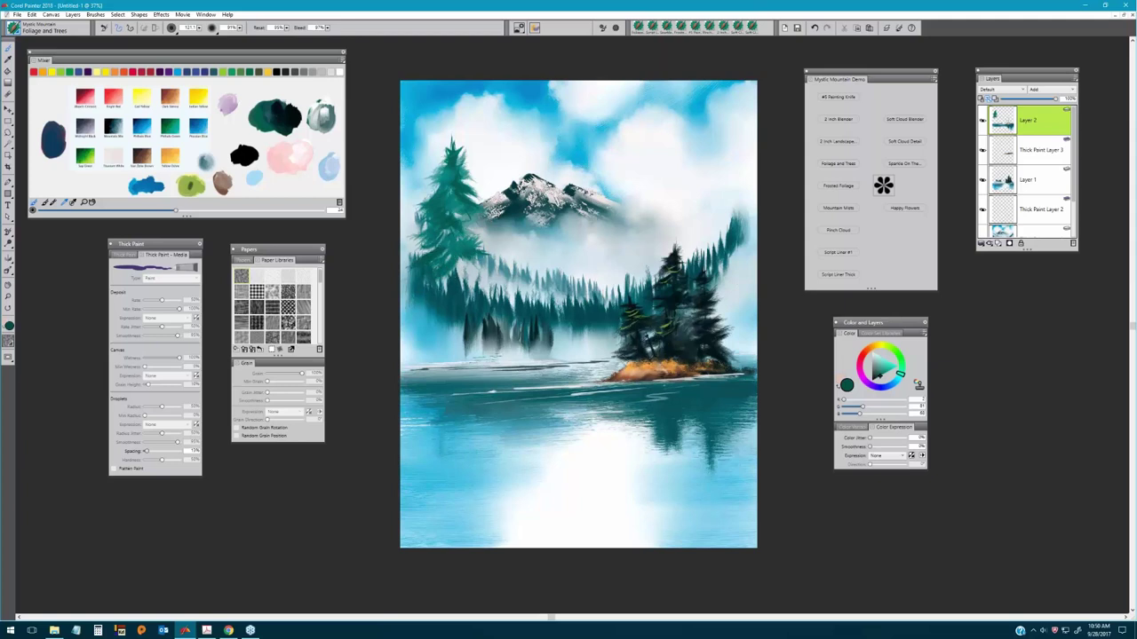
mouse_move(443, 242)
mouse_down()
mouse_move(438, 271)
mouse_move(432, 253)
mouse_move(451, 227)
mouse_move(446, 296)
mouse_move(453, 270)
mouse_move(472, 283)
mouse_move(455, 242)
mouse_move(437, 238)
mouse_move(444, 209)
mouse_up()
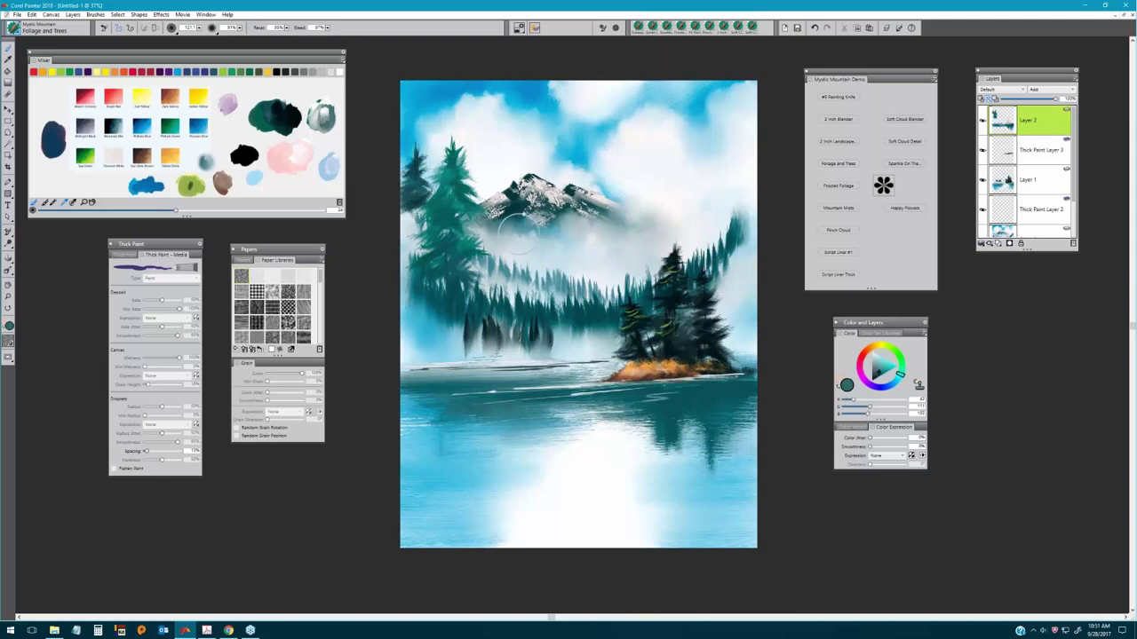
Deepen and fill out the tall left evergreens with branches in darker greens sampled from the trees.
alt+click(426, 199)
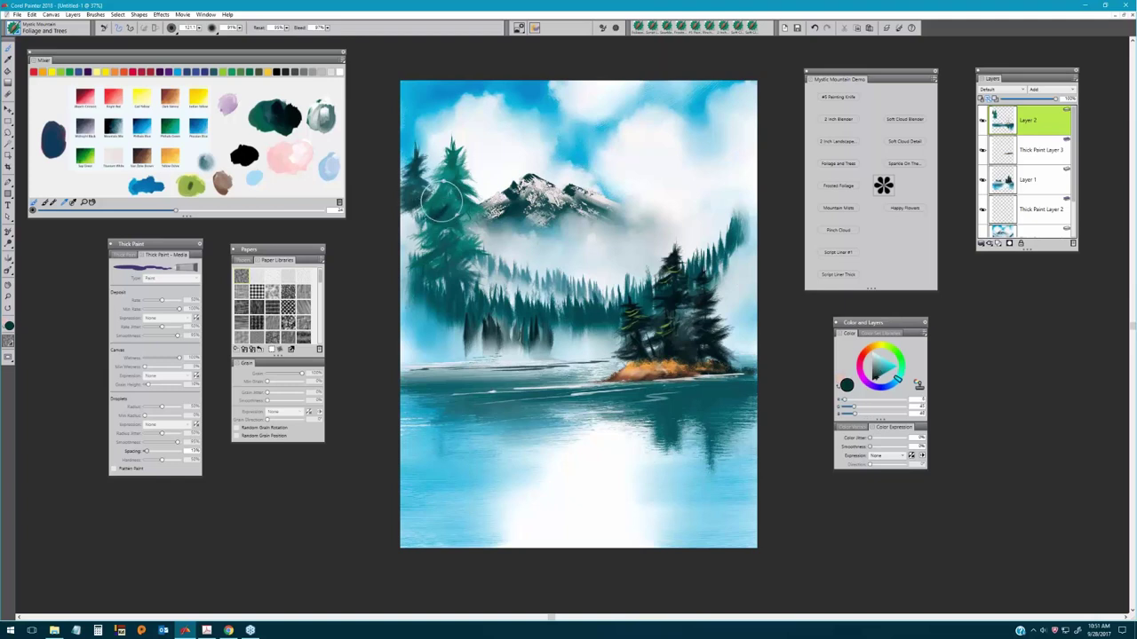
drag(444, 187, 462, 152)
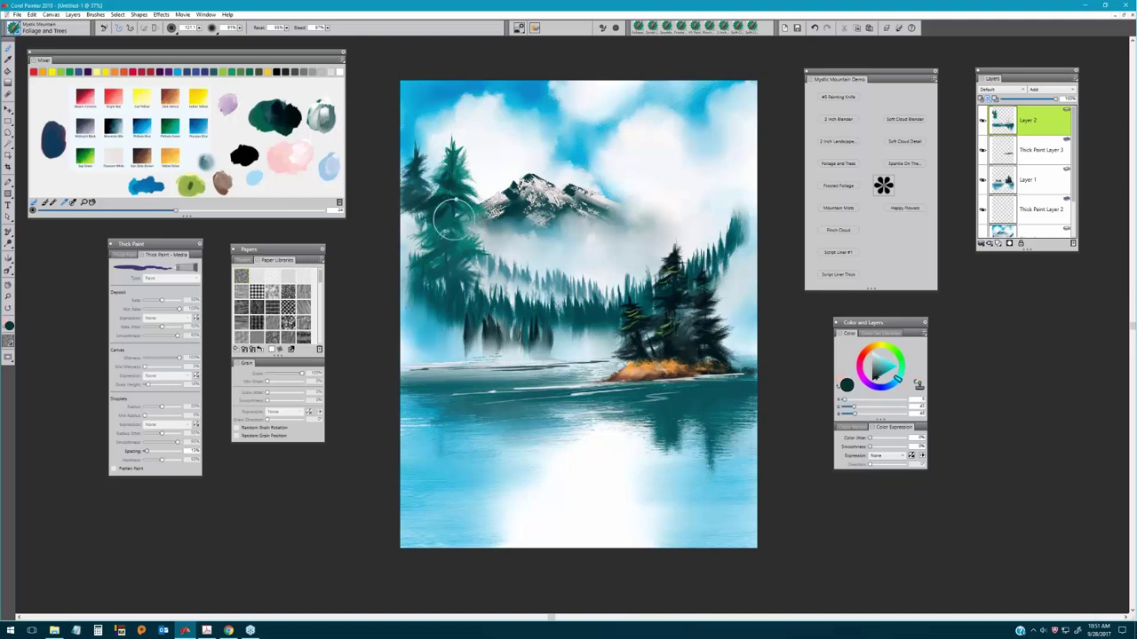
mouse_move(452, 218)
mouse_down()
mouse_move(481, 226)
mouse_move(432, 213)
mouse_move(453, 222)
mouse_move(446, 239)
mouse_move(412, 233)
mouse_move(405, 217)
mouse_move(424, 219)
mouse_move(412, 238)
mouse_move(451, 217)
mouse_move(450, 237)
mouse_move(459, 210)
mouse_move(457, 246)
mouse_move(445, 227)
mouse_move(466, 245)
mouse_move(491, 240)
mouse_move(467, 240)
mouse_move(468, 264)
mouse_move(484, 274)
mouse_move(451, 268)
mouse_move(444, 251)
mouse_move(455, 285)
mouse_move(479, 279)
mouse_move(446, 291)
mouse_move(439, 274)
mouse_move(424, 301)
mouse_move(427, 285)
mouse_move(470, 306)
mouse_move(477, 267)
mouse_move(434, 272)
mouse_move(456, 259)
mouse_move(442, 272)
mouse_move(447, 246)
mouse_move(448, 272)
mouse_move(462, 254)
mouse_move(465, 299)
mouse_move(449, 206)
mouse_up()
alt+click(408, 220)
alt+click(449, 236)
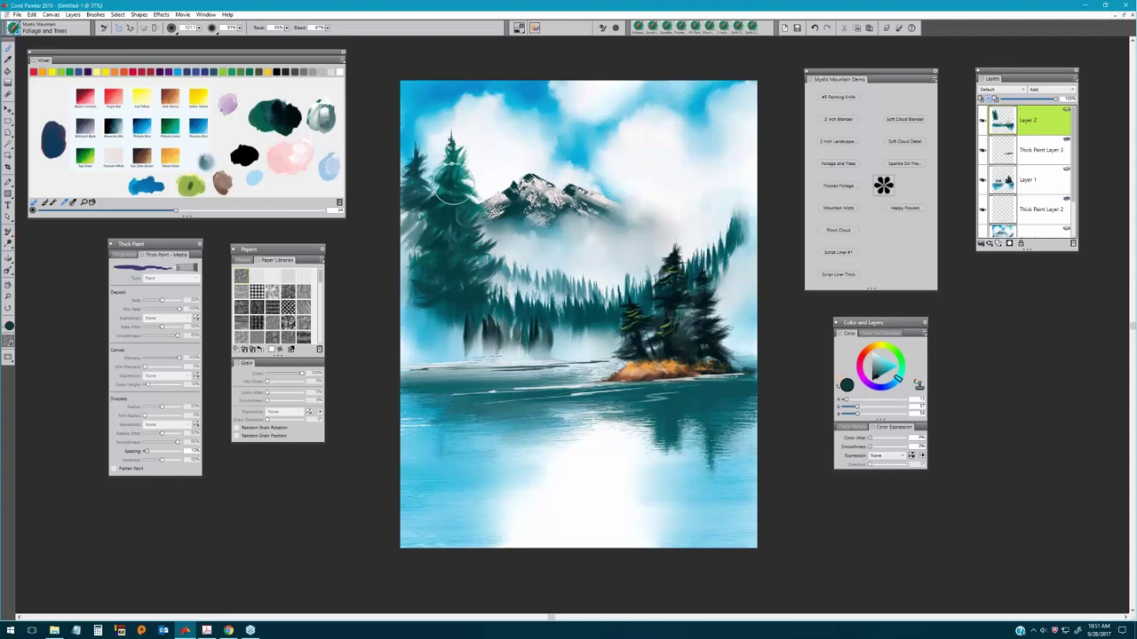
mouse_move(423, 183)
mouse_down()
mouse_move(403, 232)
mouse_move(413, 242)
mouse_move(407, 213)
mouse_move(410, 265)
mouse_move(454, 278)
mouse_move(441, 302)
mouse_move(434, 290)
mouse_move(411, 309)
mouse_move(449, 289)
mouse_move(433, 302)
mouse_move(482, 317)
mouse_move(501, 288)
mouse_move(427, 202)
mouse_move(442, 190)
mouse_move(474, 271)
mouse_up()
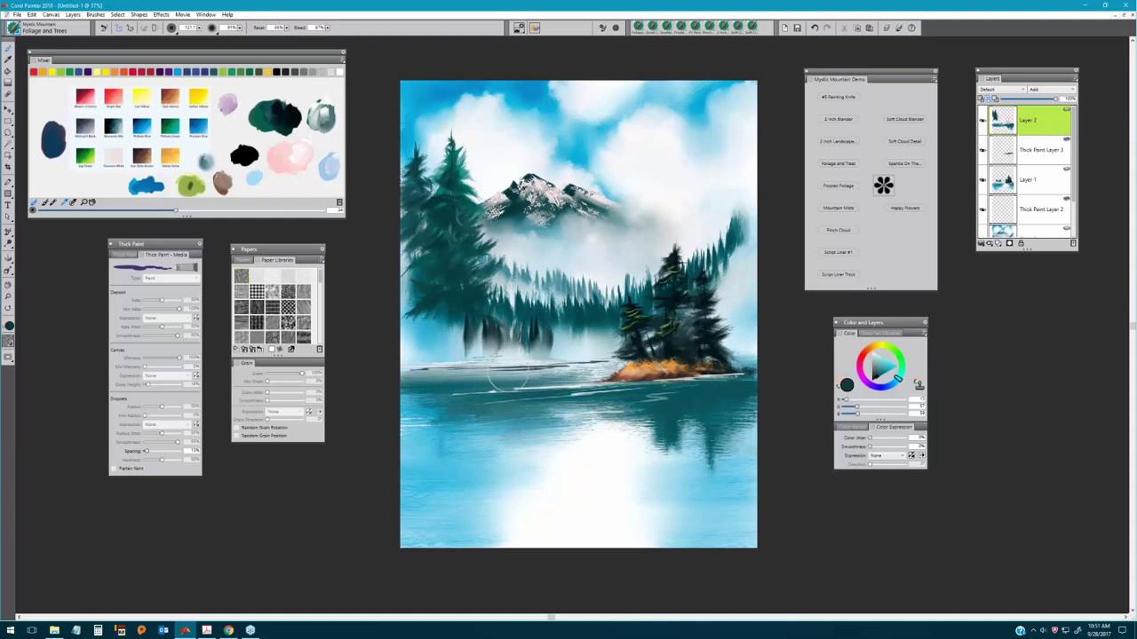
Build a dark bush mass below the left evergreens with Frosted Foliage in near-black green from the Mixer.
click(842, 187)
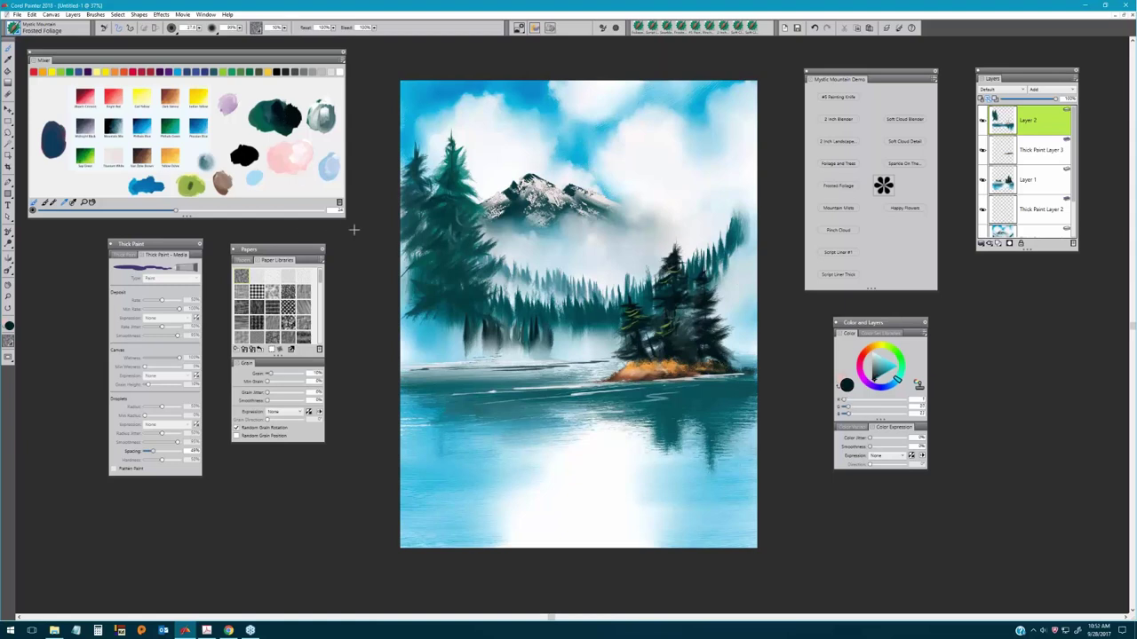
click(266, 136)
drag(477, 381, 514, 383)
mouse_move(427, 326)
mouse_down()
mouse_move(424, 300)
mouse_move(452, 306)
mouse_move(446, 321)
mouse_move(464, 329)
mouse_move(463, 308)
mouse_move(426, 275)
mouse_move(422, 291)
mouse_move(447, 301)
mouse_move(435, 342)
mouse_move(459, 323)
mouse_move(437, 349)
mouse_move(467, 300)
mouse_move(471, 414)
mouse_move(508, 400)
mouse_move(455, 453)
mouse_move(391, 412)
mouse_move(409, 377)
mouse_move(391, 347)
mouse_move(401, 305)
mouse_move(452, 337)
mouse_move(486, 463)
mouse_move(436, 469)
mouse_move(446, 447)
mouse_move(418, 465)
mouse_move(449, 376)
mouse_move(424, 392)
mouse_move(446, 406)
mouse_move(423, 414)
mouse_move(488, 381)
mouse_move(488, 462)
mouse_move(430, 480)
mouse_move(381, 411)
mouse_up()
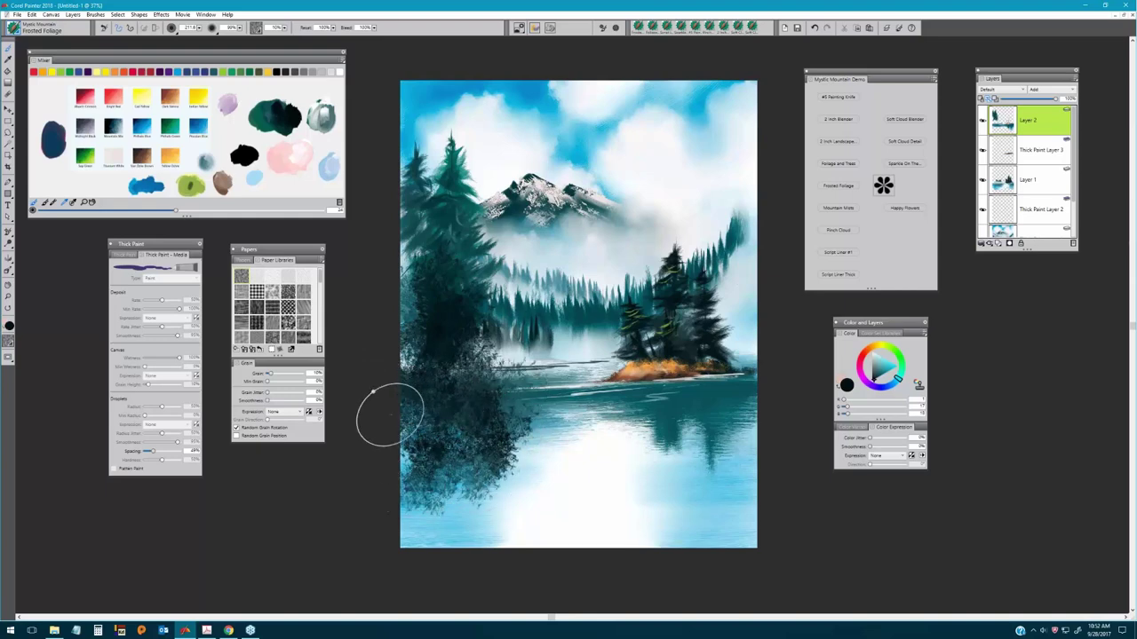
mouse_move(444, 312)
mouse_down()
mouse_move(497, 348)
mouse_move(476, 417)
mouse_move(499, 427)
mouse_move(506, 459)
mouse_move(479, 476)
mouse_move(533, 476)
mouse_move(418, 531)
mouse_move(422, 520)
mouse_move(427, 529)
mouse_move(392, 488)
mouse_move(438, 525)
mouse_move(495, 531)
mouse_move(458, 472)
mouse_move(407, 471)
mouse_move(439, 375)
mouse_move(376, 283)
mouse_move(465, 338)
mouse_up()
Extend the dark Frosted Foliage bushes up the painting's right side and along its bottom edge.
mouse_move(724, 524)
mouse_down()
mouse_move(755, 447)
mouse_move(734, 405)
mouse_move(748, 386)
mouse_move(720, 368)
mouse_move(741, 293)
mouse_move(740, 228)
mouse_move(720, 271)
mouse_move(734, 223)
mouse_move(737, 287)
mouse_move(756, 193)
mouse_move(724, 254)
mouse_move(736, 325)
mouse_move(702, 398)
mouse_move(723, 419)
mouse_move(731, 457)
mouse_move(717, 495)
mouse_move(754, 401)
mouse_move(740, 329)
mouse_move(702, 350)
mouse_move(735, 322)
mouse_move(733, 221)
mouse_move(758, 264)
mouse_up()
mouse_move(782, 432)
mouse_down()
mouse_move(752, 449)
mouse_move(756, 485)
mouse_move(737, 516)
mouse_move(680, 503)
mouse_move(745, 531)
mouse_move(748, 513)
mouse_move(689, 505)
mouse_move(640, 527)
mouse_move(633, 565)
mouse_move(730, 519)
mouse_move(700, 538)
mouse_move(583, 547)
mouse_move(605, 554)
mouse_move(637, 524)
mouse_move(519, 561)
mouse_move(681, 526)
mouse_move(568, 552)
mouse_move(458, 533)
mouse_up()
mouse_move(711, 520)
mouse_down()
mouse_move(683, 472)
mouse_move(692, 486)
mouse_move(743, 470)
mouse_move(677, 464)
mouse_move(690, 482)
mouse_move(747, 485)
mouse_move(707, 435)
mouse_move(745, 436)
mouse_move(774, 246)
mouse_up()
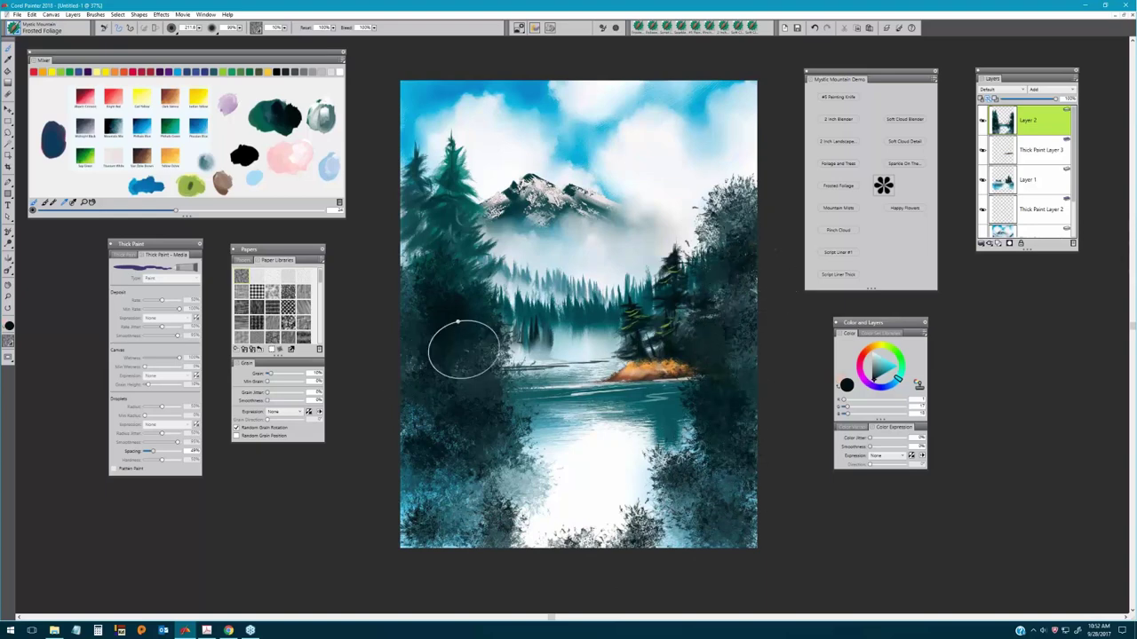
Fill gaps in the left and right foreground bushes with more near-black green foliage.
mouse_move(461, 347)
mouse_down()
mouse_move(498, 319)
mouse_move(470, 284)
mouse_move(426, 280)
mouse_move(518, 471)
mouse_move(518, 553)
mouse_move(439, 554)
mouse_move(392, 537)
mouse_move(413, 486)
mouse_move(433, 516)
mouse_move(441, 450)
mouse_up()
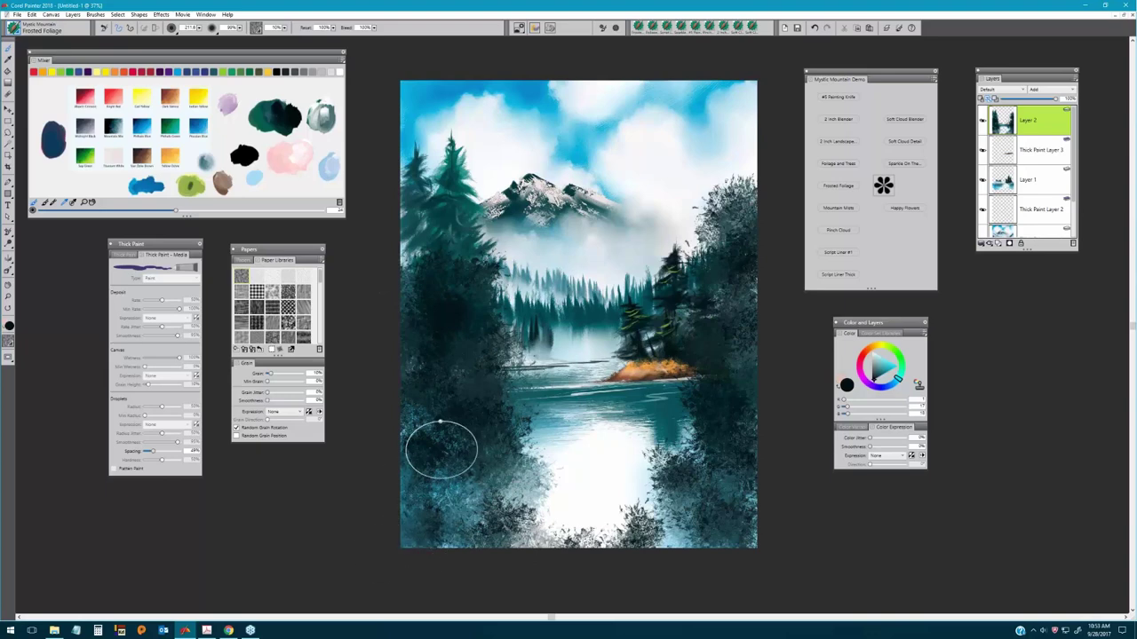
mouse_move(447, 492)
mouse_down()
mouse_move(426, 507)
mouse_move(434, 550)
mouse_move(436, 414)
mouse_up()
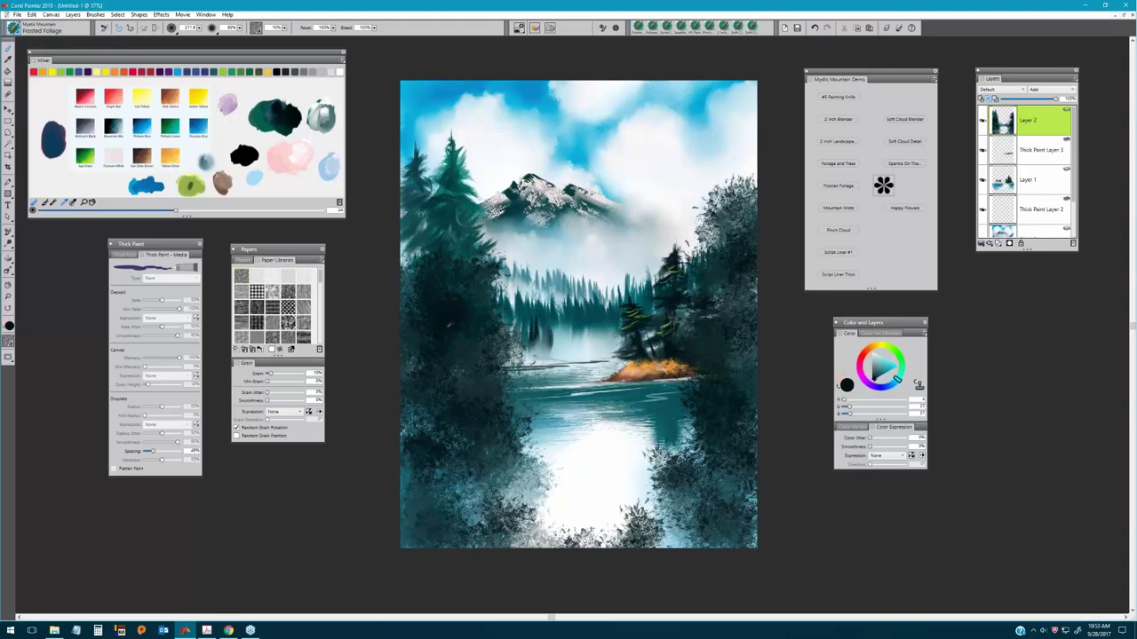
mouse_move(436, 460)
mouse_down()
mouse_move(464, 538)
mouse_move(475, 482)
mouse_move(411, 448)
mouse_move(411, 414)
mouse_up()
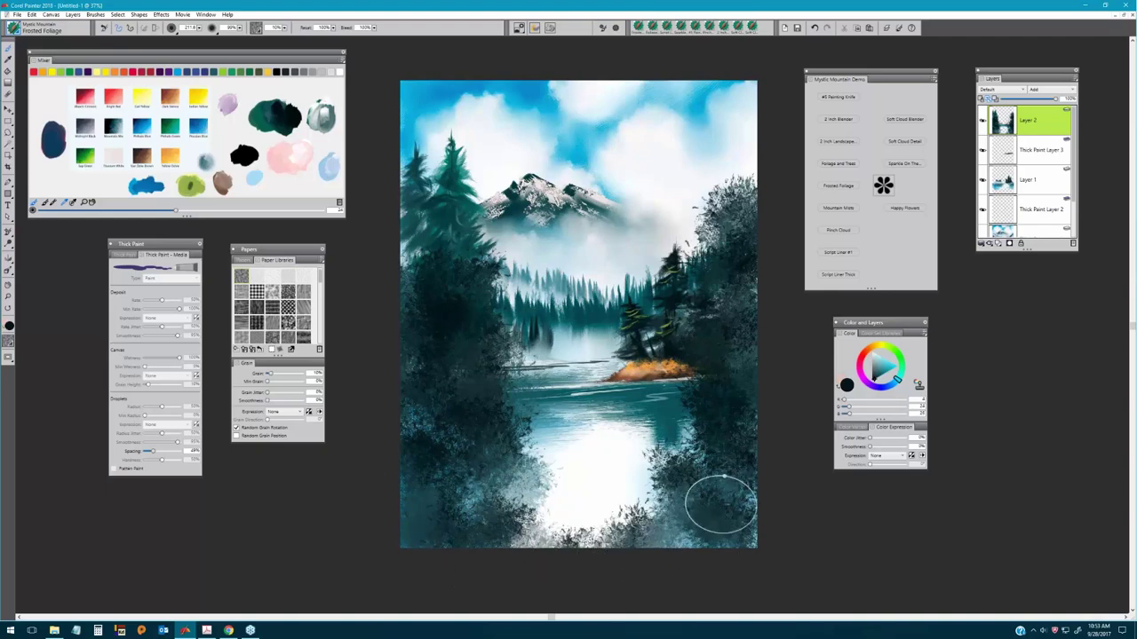
mouse_move(748, 460)
mouse_down()
mouse_move(731, 427)
mouse_move(739, 319)
mouse_move(713, 290)
mouse_move(725, 295)
mouse_move(726, 354)
mouse_move(701, 389)
mouse_move(731, 404)
mouse_move(743, 389)
mouse_move(720, 459)
mouse_move(673, 422)
mouse_move(700, 443)
mouse_move(667, 467)
mouse_move(637, 529)
mouse_move(607, 529)
mouse_move(620, 546)
mouse_move(569, 536)
mouse_move(471, 545)
mouse_move(480, 496)
mouse_move(525, 509)
mouse_move(445, 533)
mouse_move(436, 433)
mouse_move(451, 308)
mouse_move(406, 277)
mouse_move(467, 378)
mouse_move(444, 418)
mouse_move(459, 552)
mouse_move(729, 526)
mouse_move(748, 483)
mouse_move(713, 540)
mouse_up()
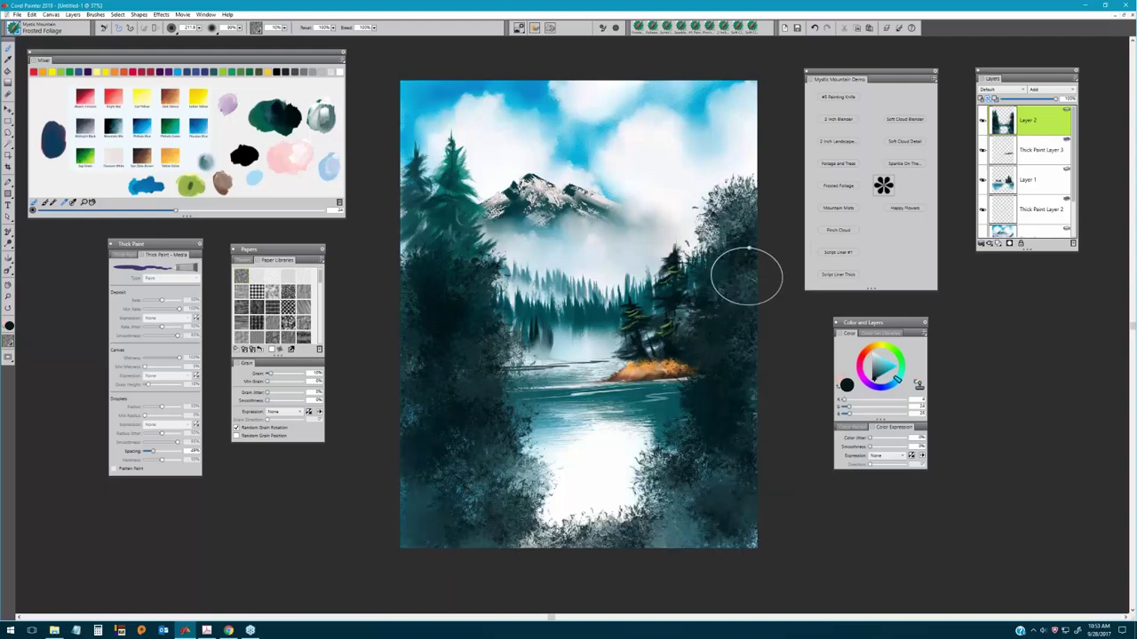
drag(749, 275, 761, 190)
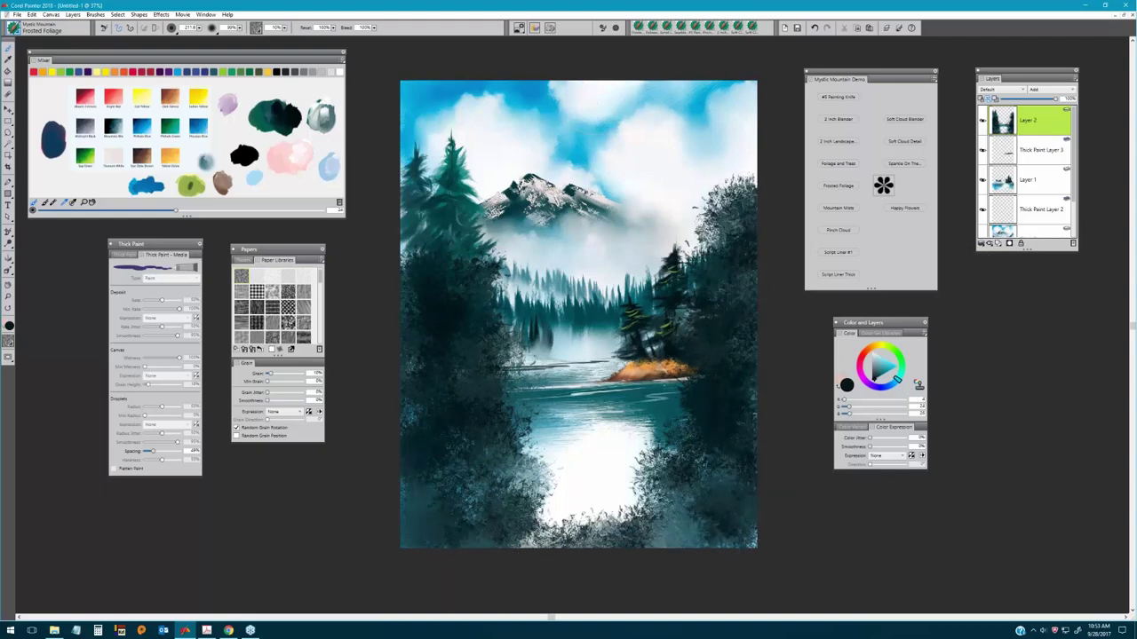
Dab bright yellow leaves over the right-hand bushes with a smaller Frosted Foliage brush, leaving dark gaps between clusters.
click(196, 92)
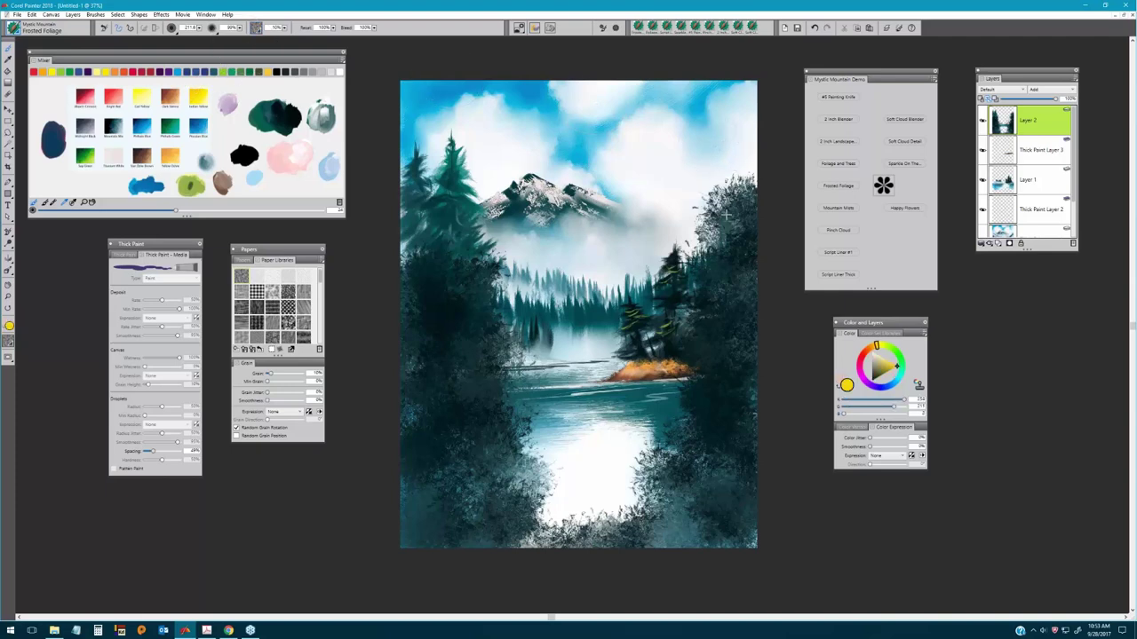
key(bracketleft)
key(bracketleft)
key(bracketleft)
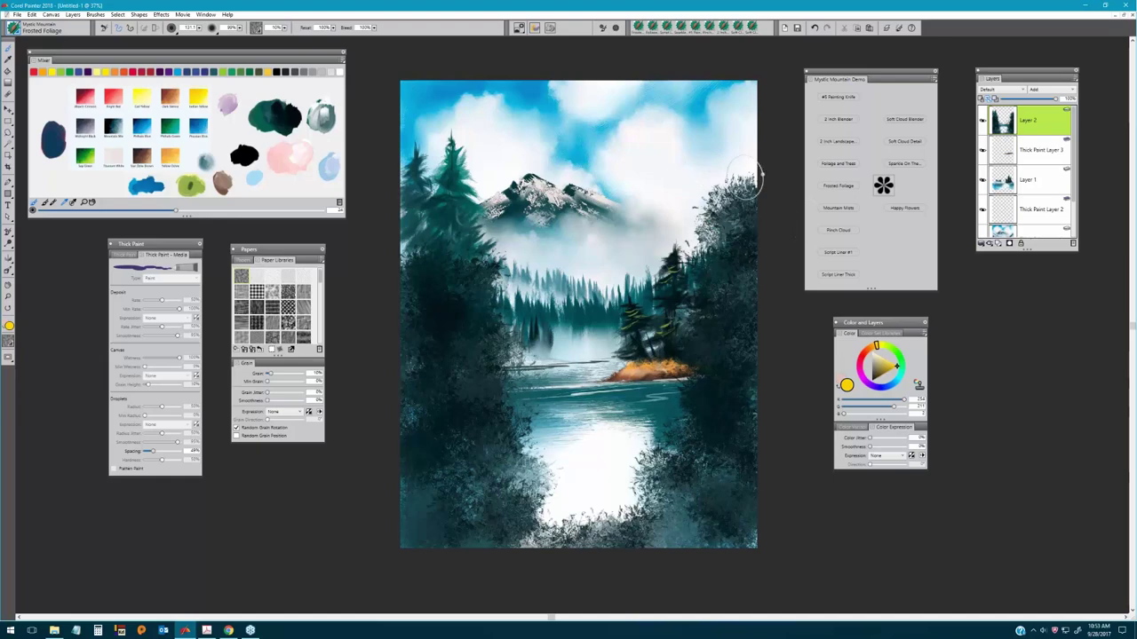
mouse_move(713, 183)
mouse_down()
mouse_move(721, 211)
mouse_move(707, 224)
mouse_move(692, 213)
mouse_move(715, 177)
mouse_move(756, 167)
mouse_move(691, 210)
mouse_move(753, 199)
mouse_move(701, 260)
mouse_move(679, 266)
mouse_move(738, 262)
mouse_move(741, 249)
mouse_move(746, 317)
mouse_move(666, 293)
mouse_move(693, 293)
mouse_move(672, 284)
mouse_move(715, 317)
mouse_move(734, 263)
mouse_up()
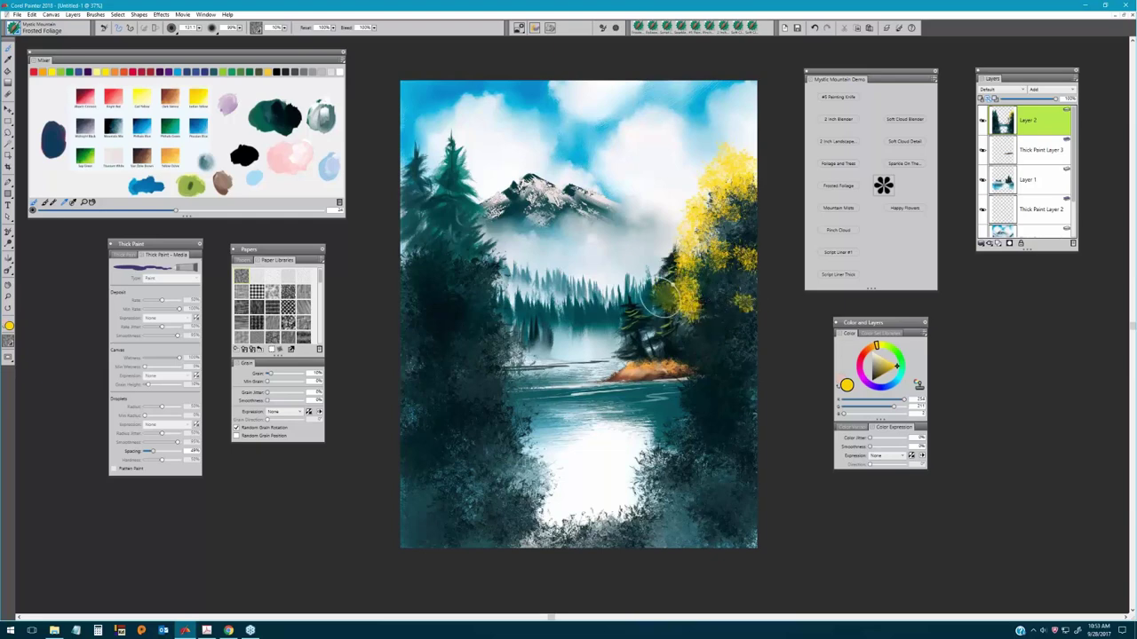
drag(661, 295, 677, 280)
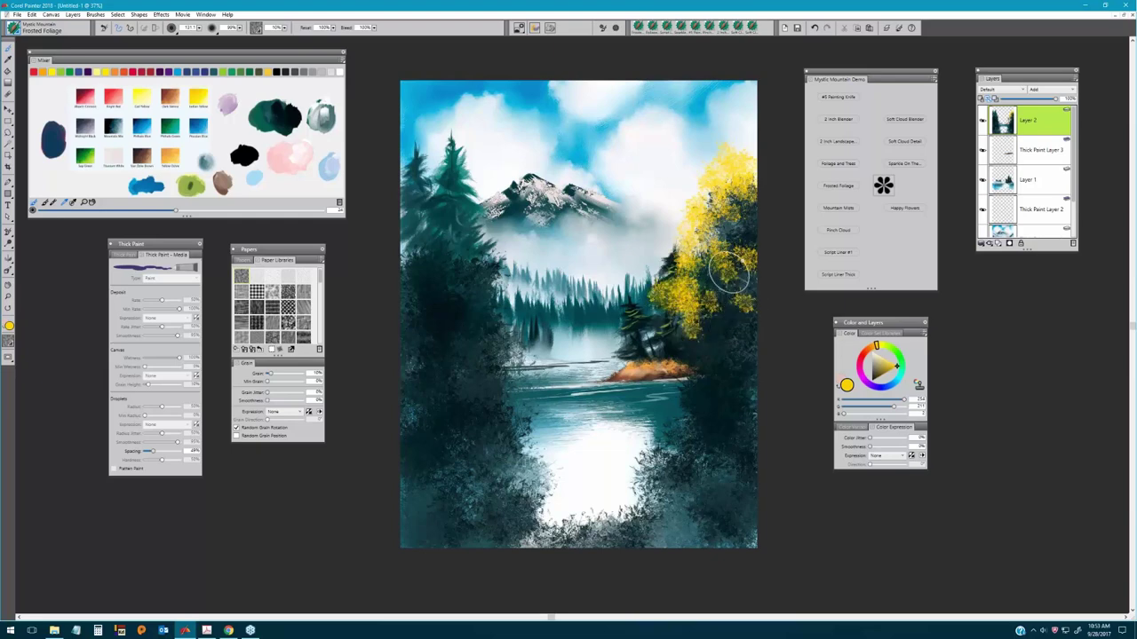
mouse_move(744, 276)
mouse_down()
mouse_move(715, 346)
mouse_move(669, 344)
mouse_move(662, 335)
mouse_move(702, 348)
mouse_move(701, 286)
mouse_move(718, 293)
mouse_move(751, 269)
mouse_move(749, 241)
mouse_move(764, 319)
mouse_move(741, 220)
mouse_move(752, 195)
mouse_move(735, 273)
mouse_move(707, 258)
mouse_move(719, 264)
mouse_move(760, 222)
mouse_move(752, 248)
mouse_up()
mouse_move(800, 325)
mouse_down()
mouse_move(690, 373)
mouse_move(701, 336)
mouse_move(715, 342)
mouse_move(666, 355)
mouse_move(705, 382)
mouse_move(679, 386)
mouse_move(703, 409)
mouse_move(682, 392)
mouse_move(671, 410)
mouse_move(645, 410)
mouse_move(702, 424)
mouse_move(677, 392)
mouse_move(707, 417)
mouse_move(715, 378)
mouse_move(700, 388)
mouse_move(707, 401)
mouse_move(697, 385)
mouse_move(717, 364)
mouse_move(681, 354)
mouse_move(669, 333)
mouse_move(700, 346)
mouse_move(713, 385)
mouse_move(688, 423)
mouse_move(658, 415)
mouse_move(666, 448)
mouse_move(640, 440)
mouse_move(707, 422)
mouse_move(752, 358)
mouse_move(742, 359)
mouse_move(750, 292)
mouse_move(701, 318)
mouse_move(695, 450)
mouse_move(671, 440)
mouse_move(697, 433)
mouse_move(679, 412)
mouse_move(651, 470)
mouse_move(647, 459)
mouse_move(741, 393)
mouse_move(744, 426)
mouse_up()
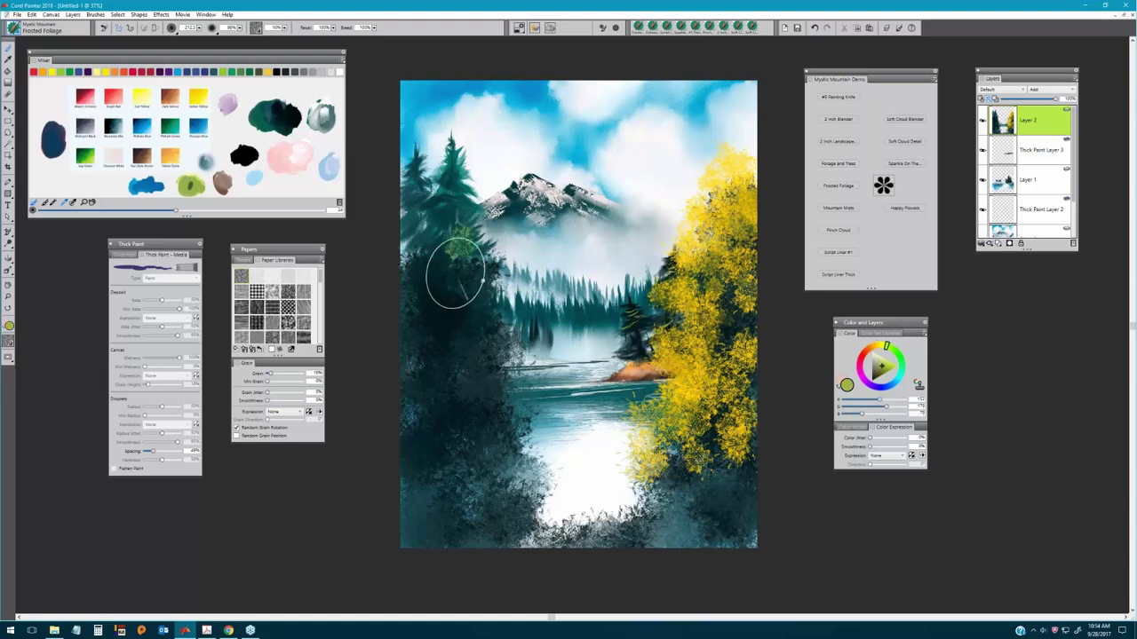
Dab olive-green leaves over the left bushes and the bottom foliage, undoing one unwanted stroke.
mouse_move(452, 274)
mouse_down()
mouse_move(489, 263)
mouse_move(452, 276)
mouse_move(450, 259)
mouse_move(437, 261)
mouse_move(464, 220)
mouse_move(476, 228)
mouse_move(473, 299)
mouse_move(484, 298)
mouse_move(443, 291)
mouse_move(454, 287)
mouse_move(454, 359)
mouse_move(481, 346)
mouse_up()
key(ctrl+z)
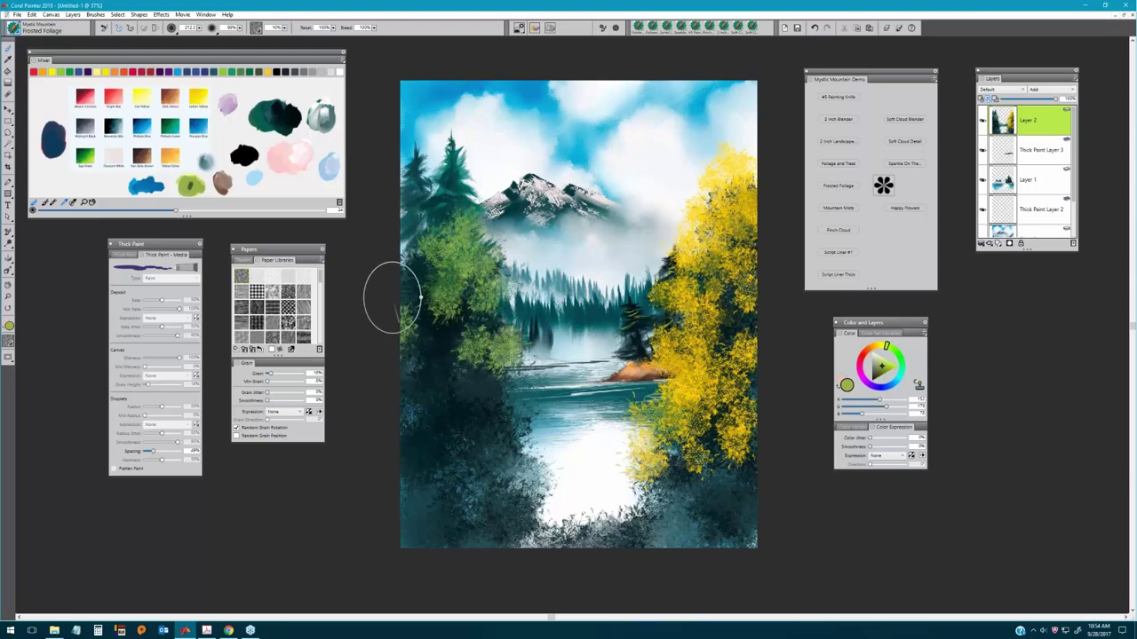
mouse_move(492, 394)
mouse_down()
mouse_move(487, 345)
mouse_move(528, 329)
mouse_move(521, 426)
mouse_move(528, 420)
mouse_move(437, 418)
mouse_move(477, 405)
mouse_move(469, 412)
mouse_move(497, 435)
mouse_move(531, 431)
mouse_move(540, 451)
mouse_move(528, 478)
mouse_move(505, 464)
mouse_move(475, 470)
mouse_move(426, 433)
mouse_move(419, 409)
mouse_move(447, 396)
mouse_move(421, 371)
mouse_move(391, 447)
mouse_move(477, 477)
mouse_move(477, 456)
mouse_move(535, 542)
mouse_move(527, 512)
mouse_move(561, 522)
mouse_move(661, 507)
mouse_move(633, 503)
mouse_move(630, 536)
mouse_move(675, 502)
mouse_move(733, 487)
mouse_move(748, 431)
mouse_move(655, 535)
mouse_move(703, 561)
mouse_move(535, 487)
mouse_move(535, 431)
mouse_move(481, 358)
mouse_move(490, 311)
mouse_move(425, 256)
mouse_up()
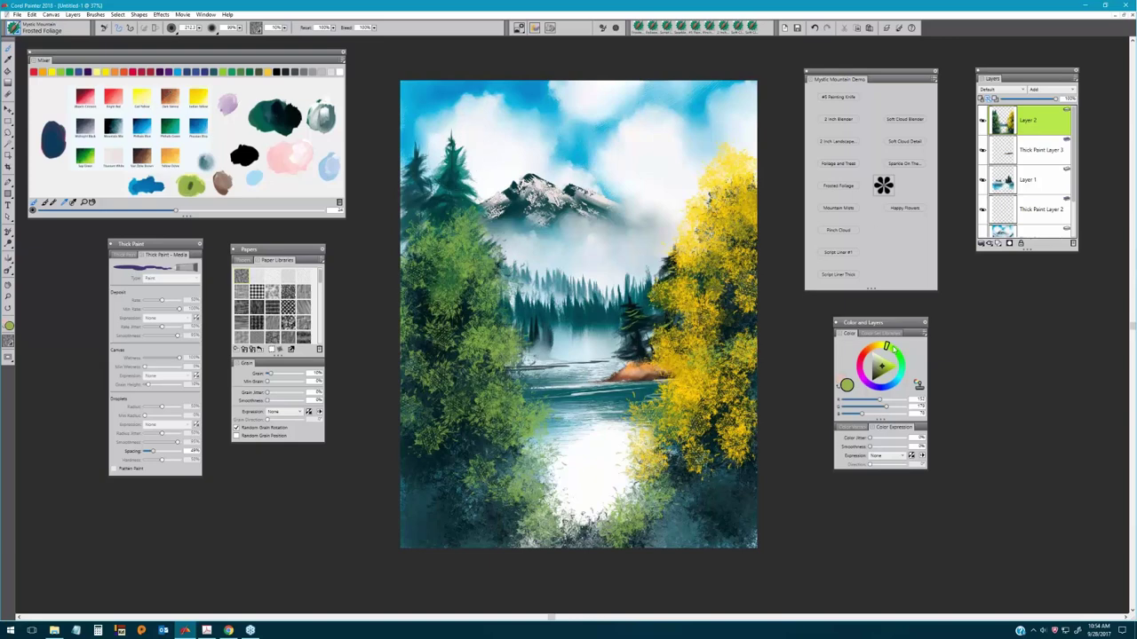
Dab red leaves over the lower bushes on both sides of the lake, using a red from the Mystic Mountain color set.
click(882, 334)
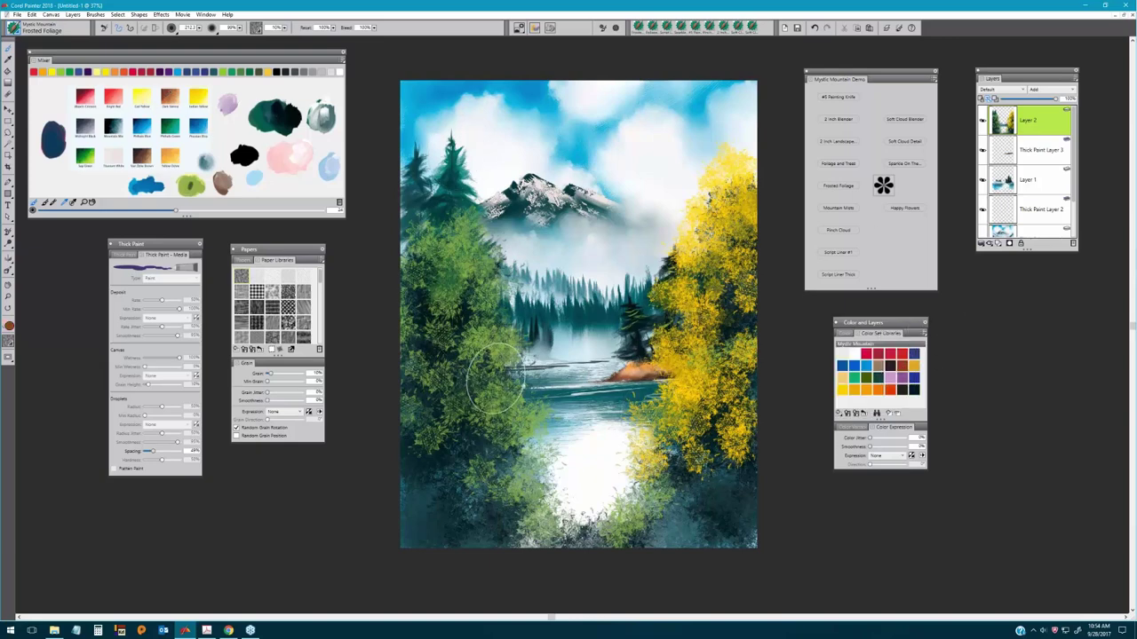
mouse_move(736, 418)
mouse_down()
mouse_move(665, 496)
mouse_move(643, 491)
mouse_move(693, 496)
mouse_move(665, 523)
mouse_move(640, 518)
mouse_move(658, 537)
mouse_move(708, 533)
mouse_move(701, 499)
mouse_move(706, 516)
mouse_move(670, 530)
mouse_move(664, 499)
mouse_move(673, 504)
mouse_move(625, 546)
mouse_move(594, 542)
mouse_move(558, 516)
mouse_move(500, 511)
mouse_move(494, 460)
mouse_move(454, 487)
mouse_move(604, 538)
mouse_move(757, 512)
mouse_move(716, 472)
mouse_move(692, 475)
mouse_move(740, 422)
mouse_move(741, 437)
mouse_move(459, 508)
mouse_move(452, 478)
mouse_move(496, 454)
mouse_move(545, 501)
mouse_move(503, 536)
mouse_move(452, 539)
mouse_move(583, 549)
mouse_move(606, 520)
mouse_move(733, 487)
mouse_up()
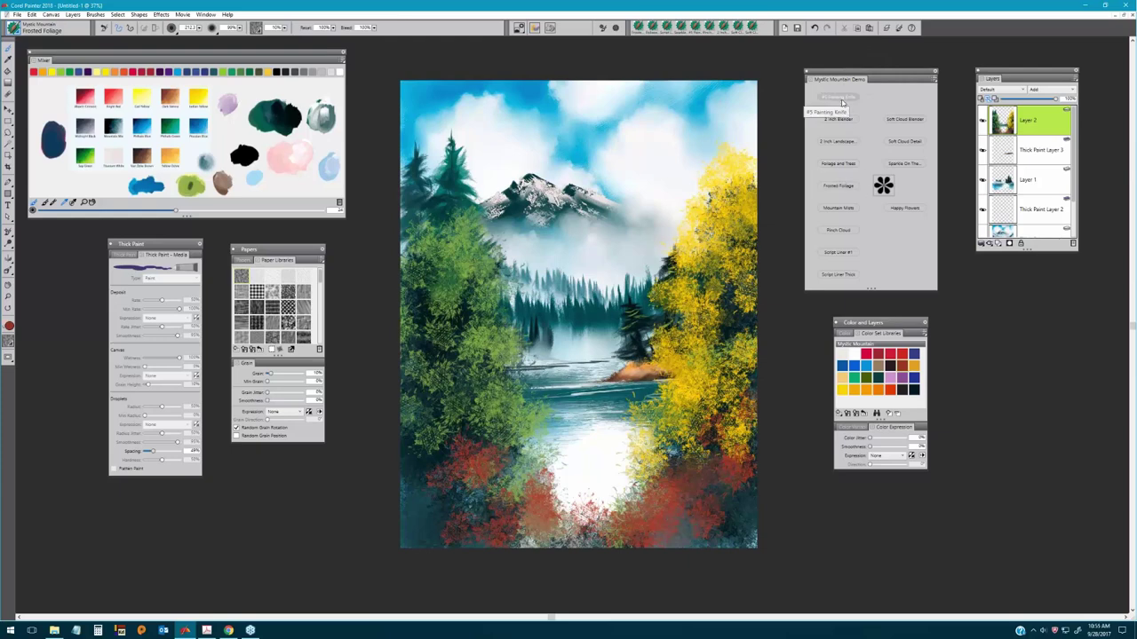
Paint white birch trunks through the right-hand yellow trees with the Foliage and Trees brush and a high-contrast Watercolor Papers texture.
click(842, 166)
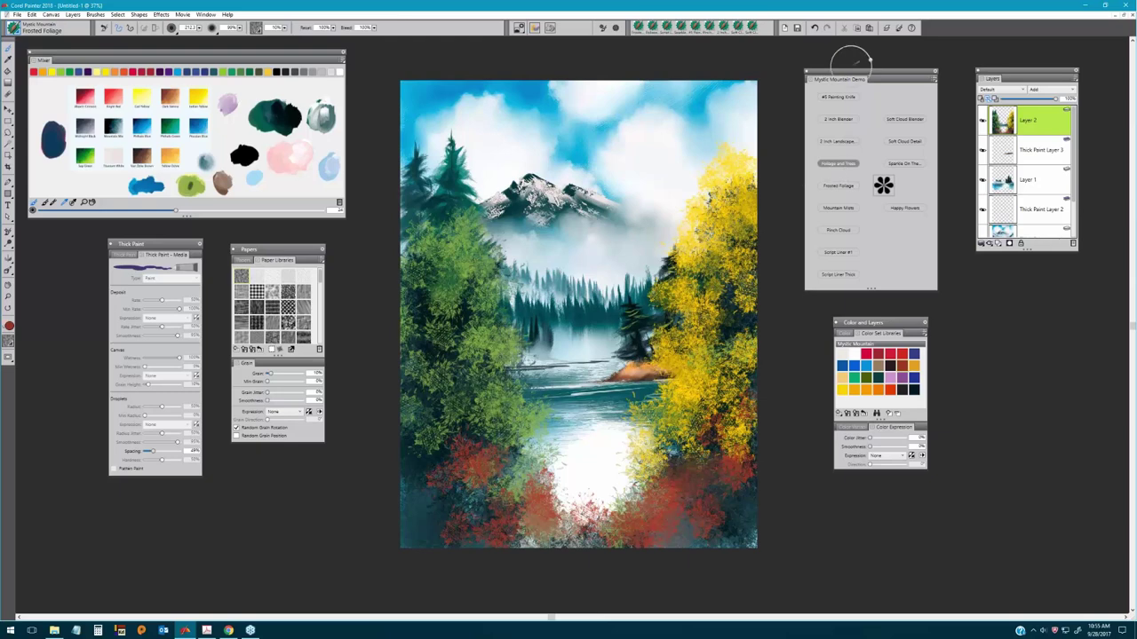
drag(322, 277, 322, 298)
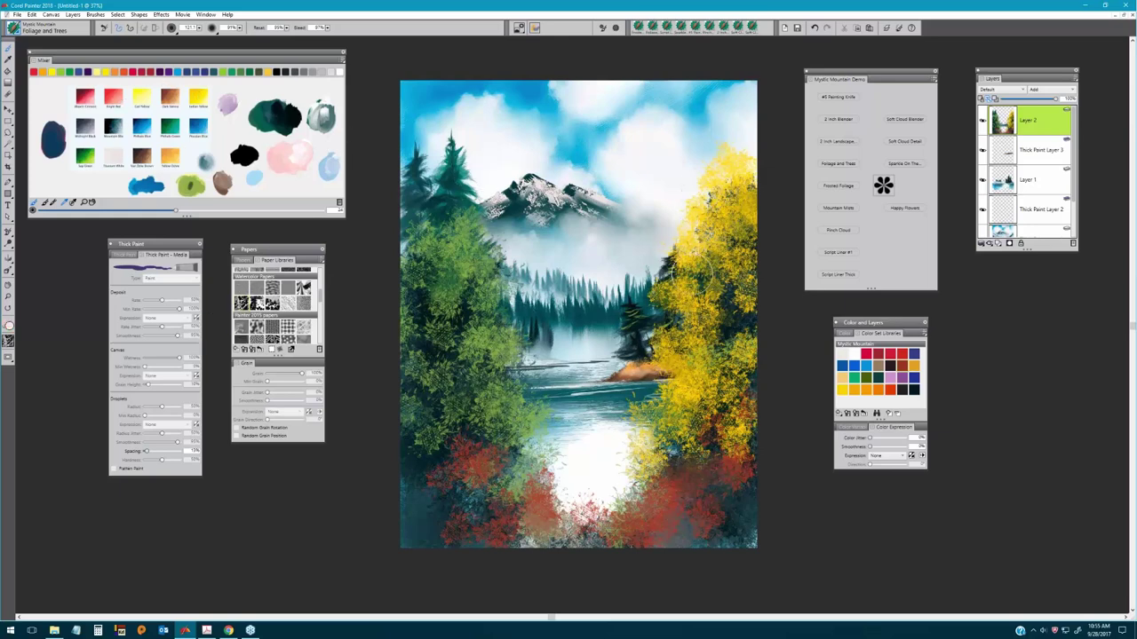
mouse_move(750, 302)
mouse_down()
mouse_move(731, 331)
mouse_move(726, 294)
mouse_up()
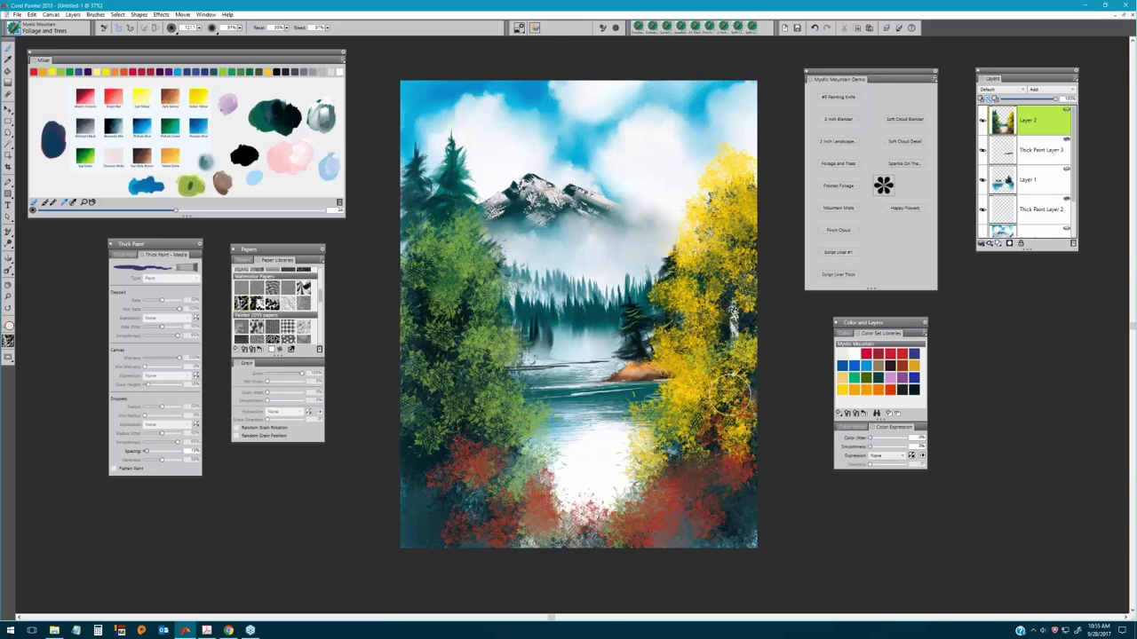
drag(733, 485, 732, 510)
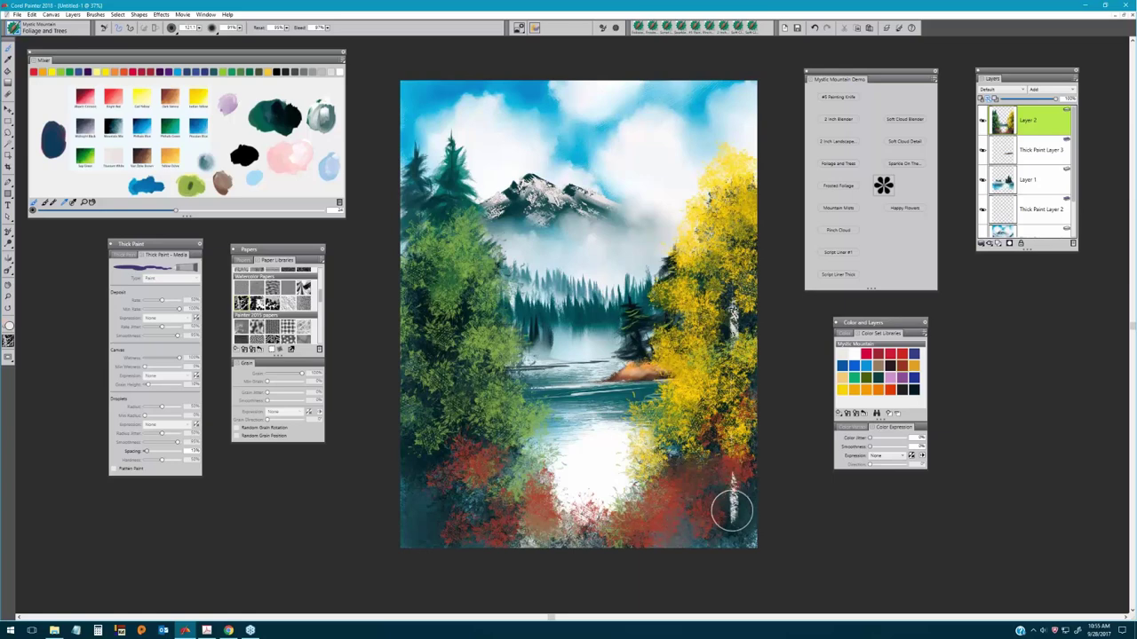
mouse_move(713, 453)
mouse_down()
mouse_move(710, 511)
mouse_move(708, 402)
mouse_up()
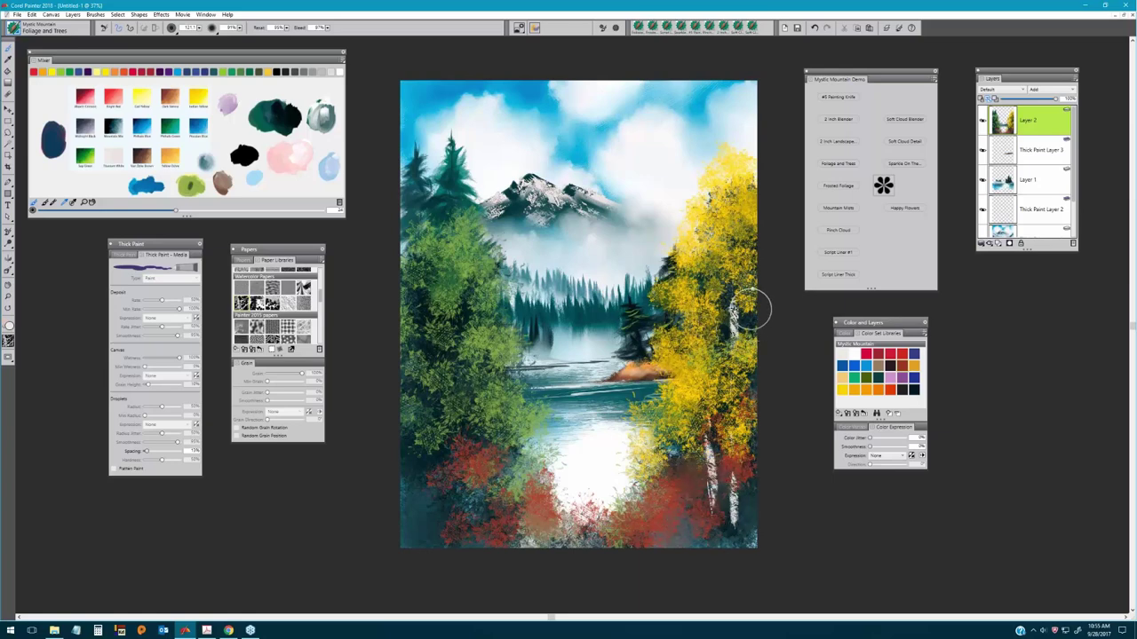
drag(749, 311, 734, 218)
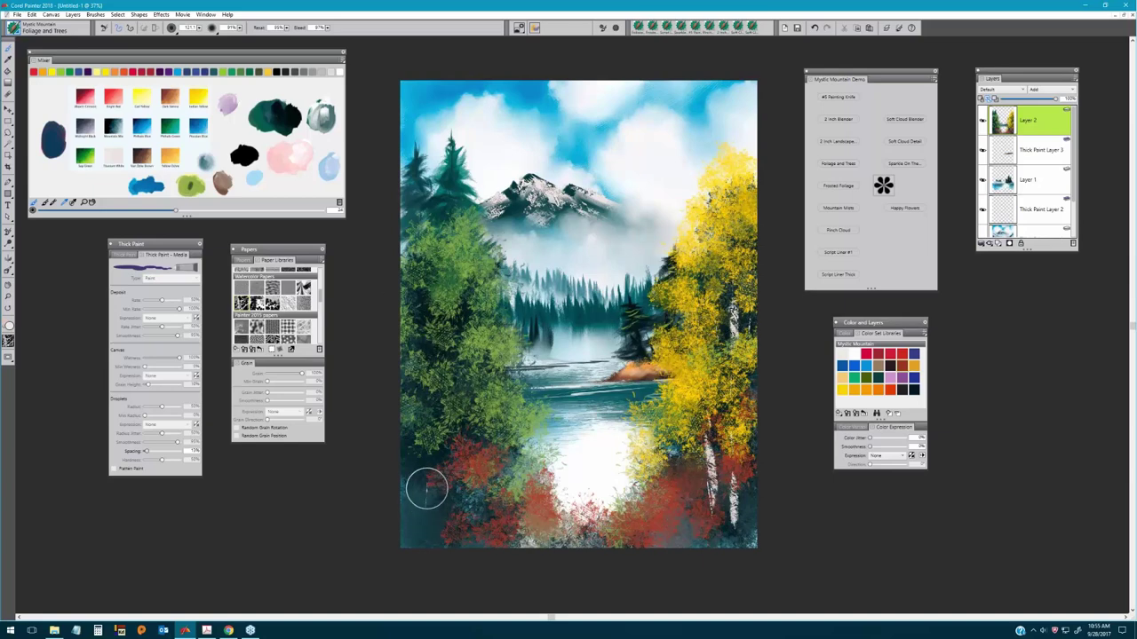
Paint several slender white birch trunks rising through the green trees on the painting's left side.
drag(426, 488, 426, 451)
mouse_move(424, 500)
mouse_down()
mouse_move(430, 384)
mouse_move(426, 482)
mouse_up()
mouse_move(449, 408)
mouse_down()
mouse_move(443, 520)
mouse_move(448, 360)
mouse_move(460, 338)
mouse_move(428, 352)
mouse_up()
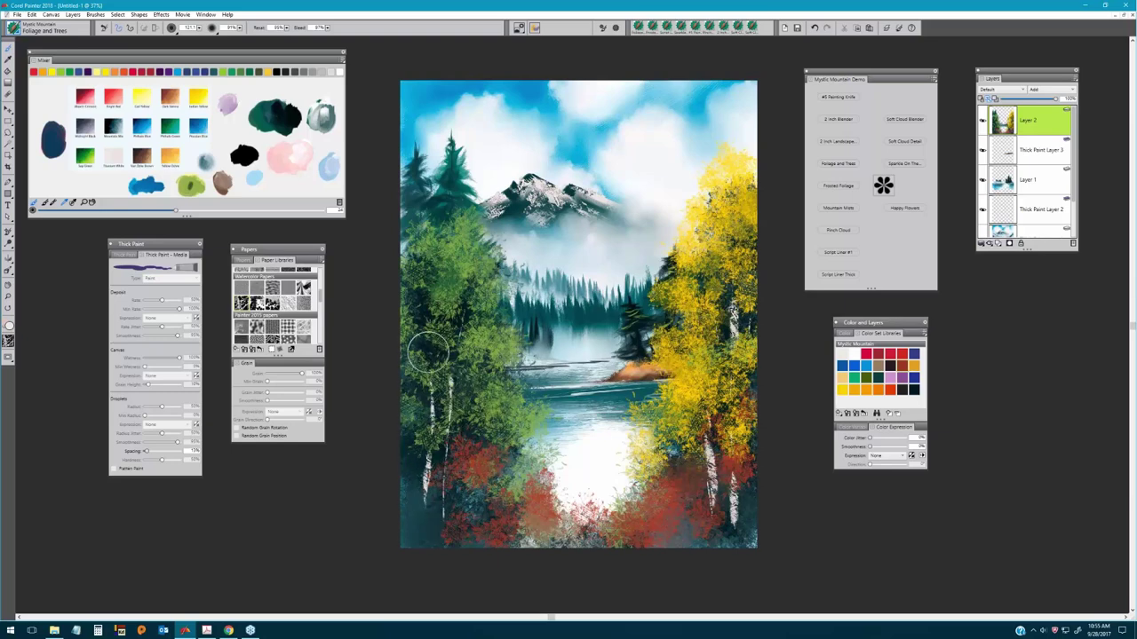
mouse_move(459, 498)
mouse_down()
mouse_move(491, 420)
mouse_move(486, 389)
mouse_move(472, 410)
mouse_move(460, 342)
mouse_move(468, 271)
mouse_move(440, 323)
mouse_move(430, 269)
mouse_up()
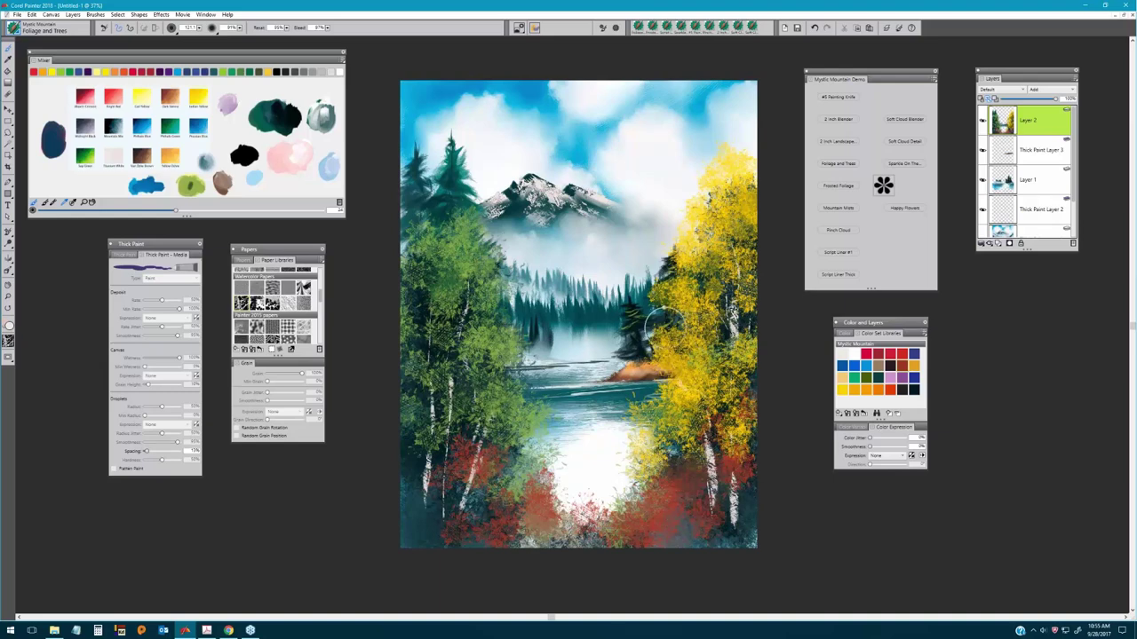
Add thin white branches and slimmer trunks among the yellow and green birch trees.
mouse_move(737, 310)
mouse_down()
mouse_move(739, 264)
mouse_move(724, 294)
mouse_move(723, 270)
mouse_move(744, 302)
mouse_up()
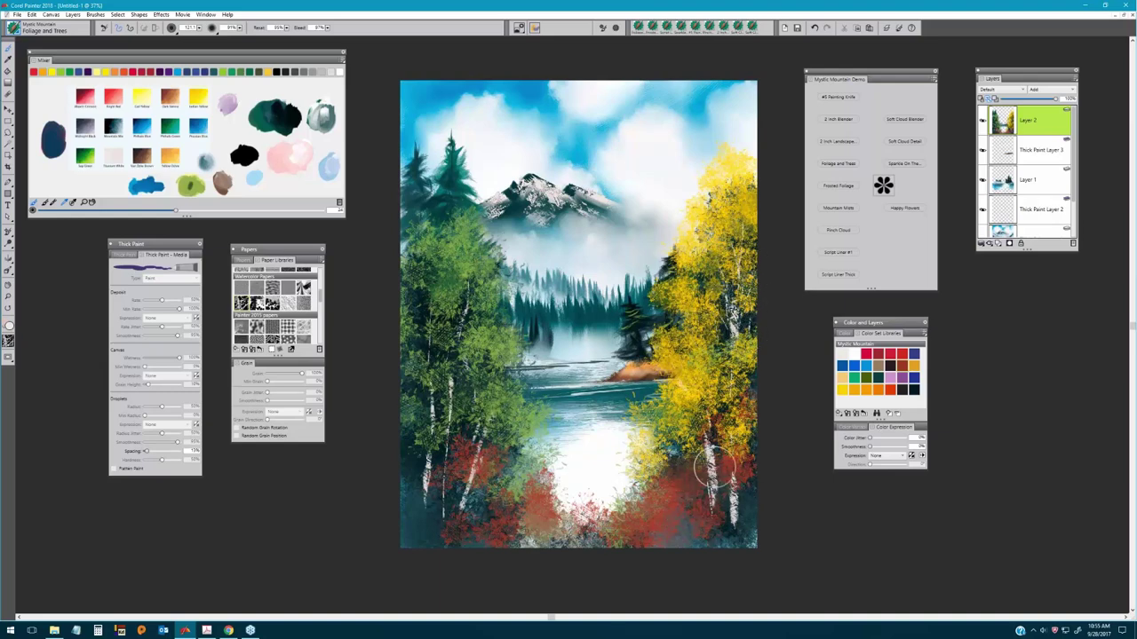
drag(721, 409, 710, 506)
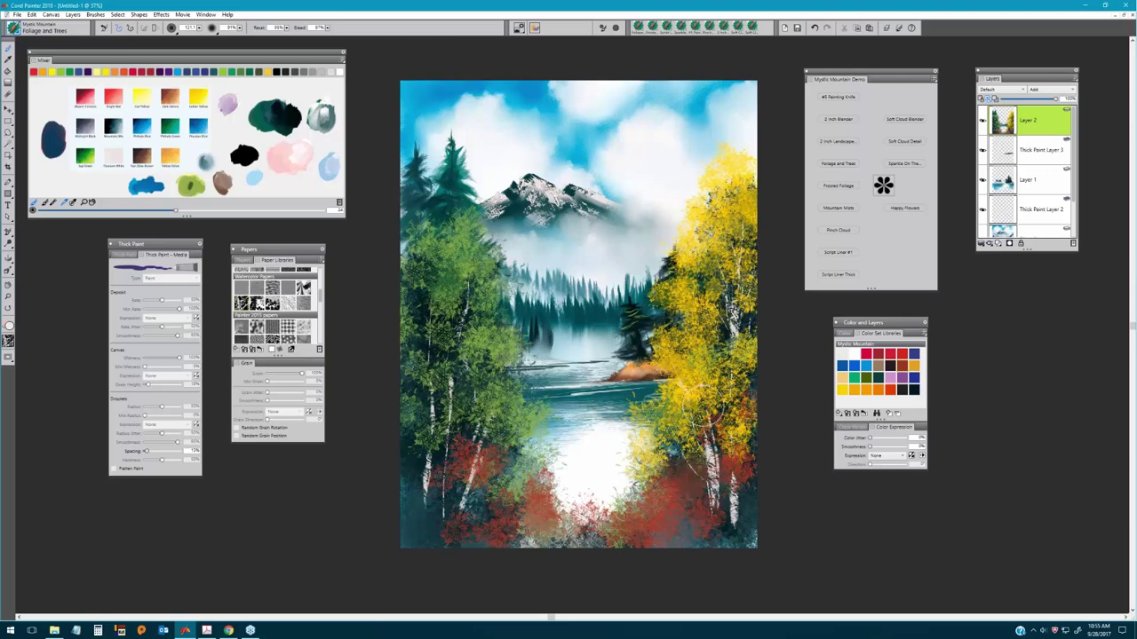
drag(666, 457, 697, 493)
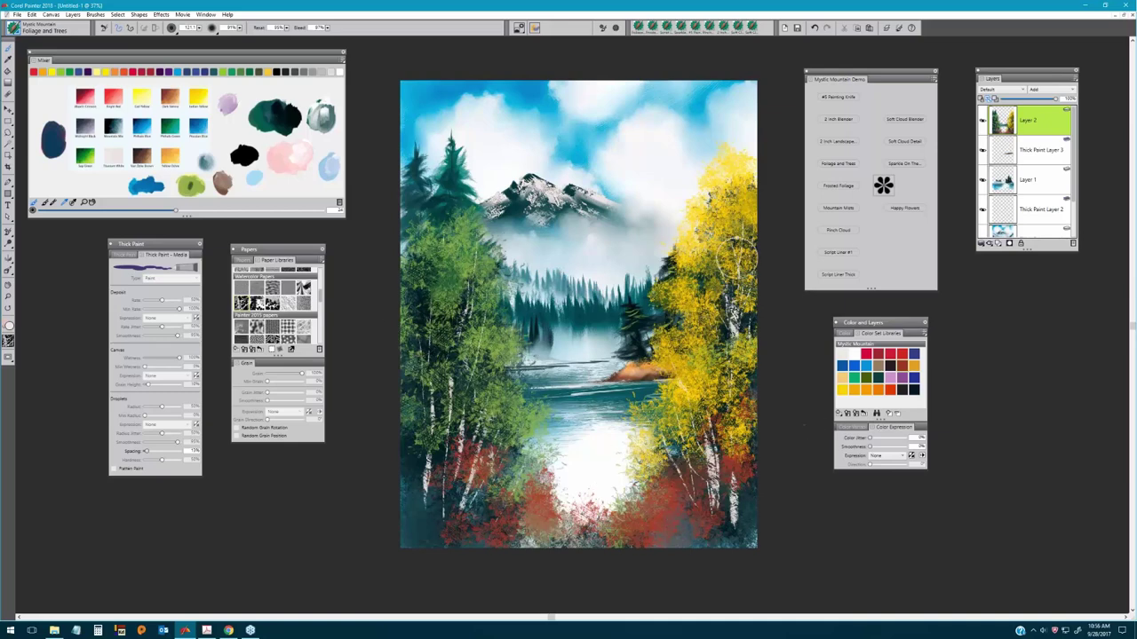
Choose the Script Liner #1 brush and review its advanced brush controls and dab stencil settings.
click(840, 253)
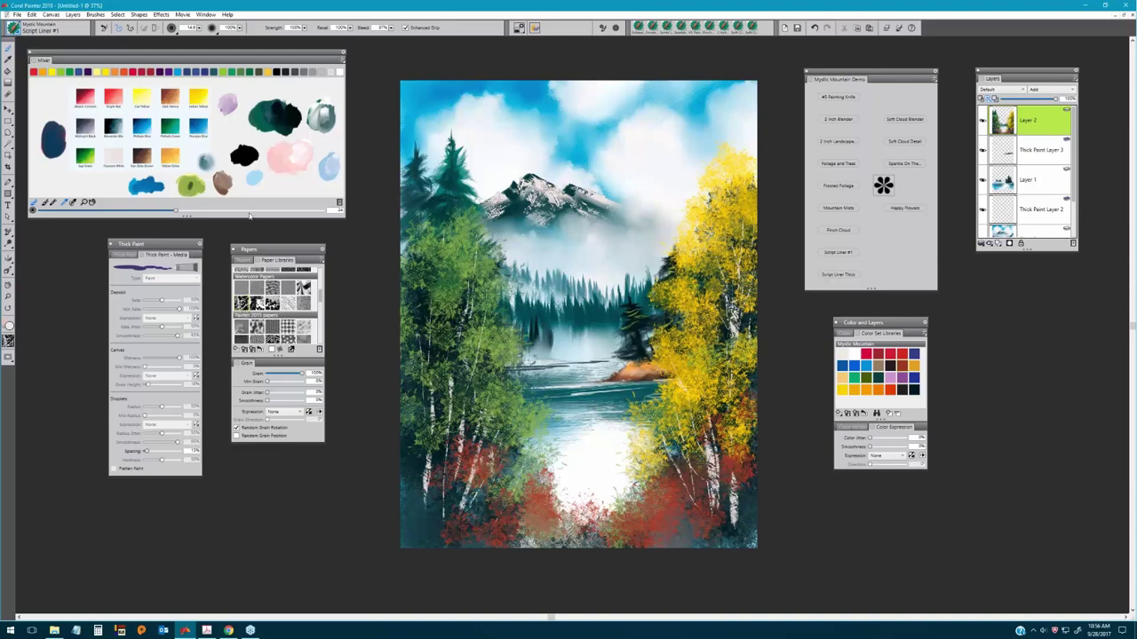
click(602, 29)
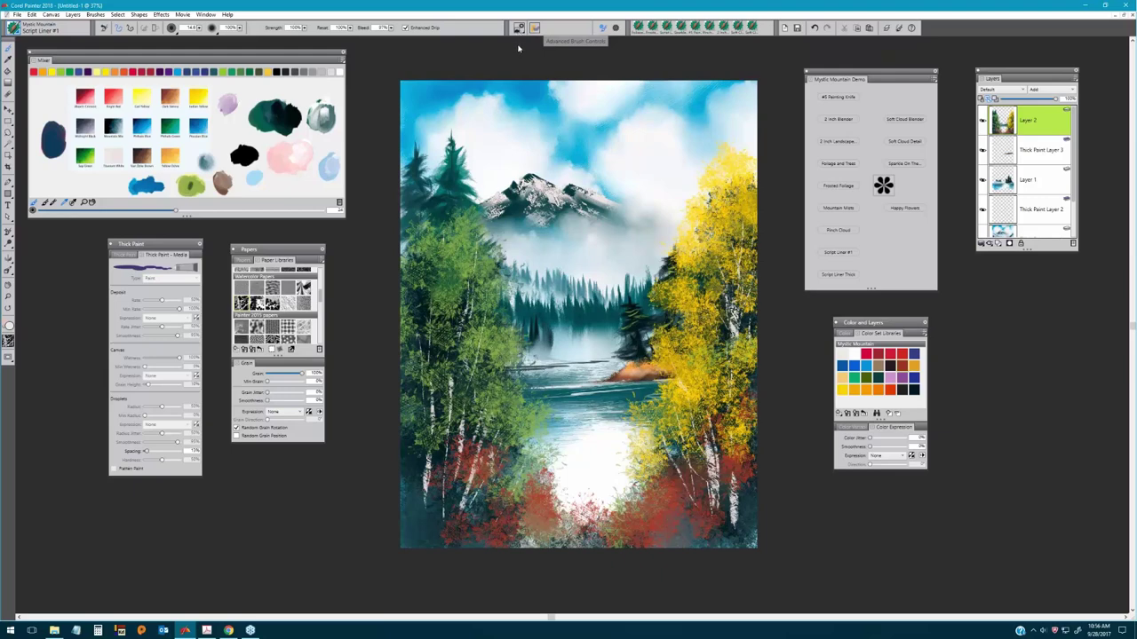
click(520, 33)
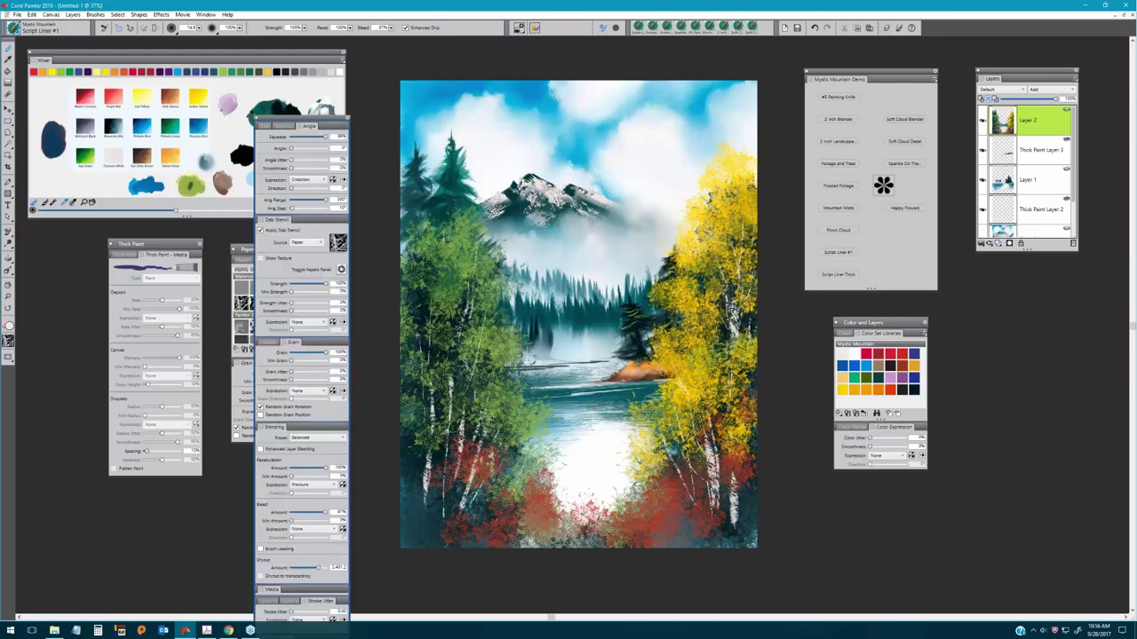
click(257, 122)
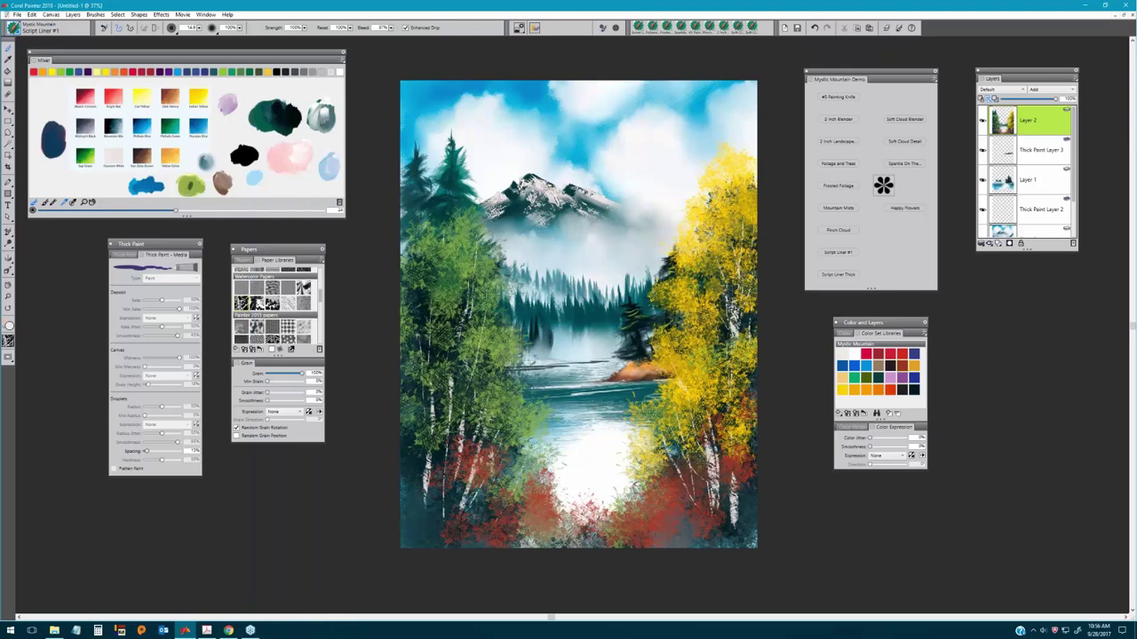
click(520, 30)
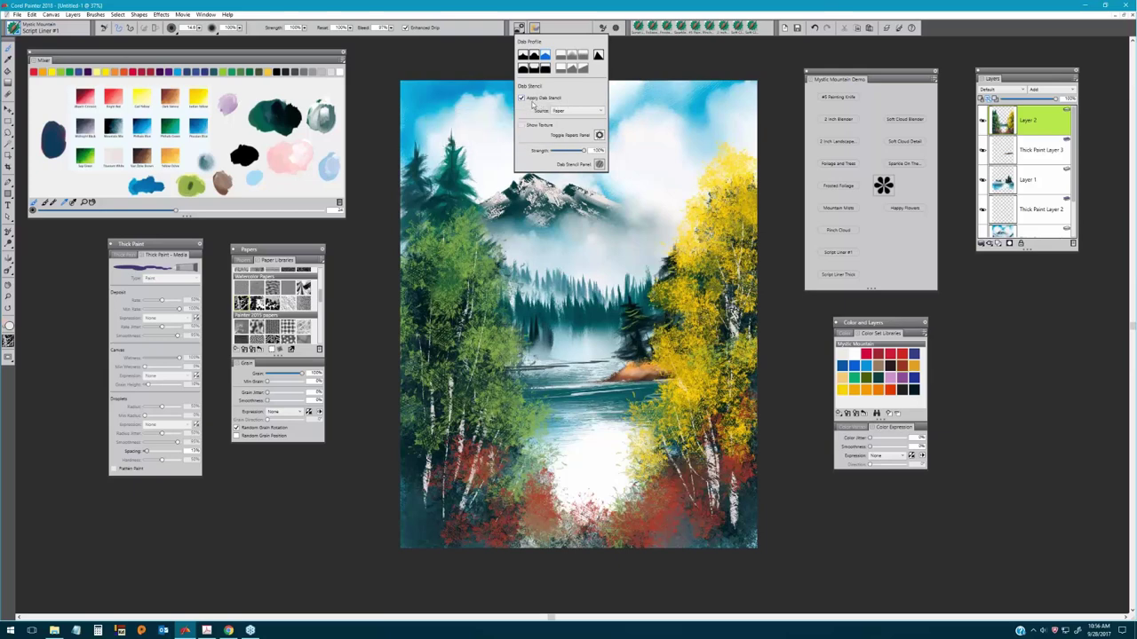
click(655, 66)
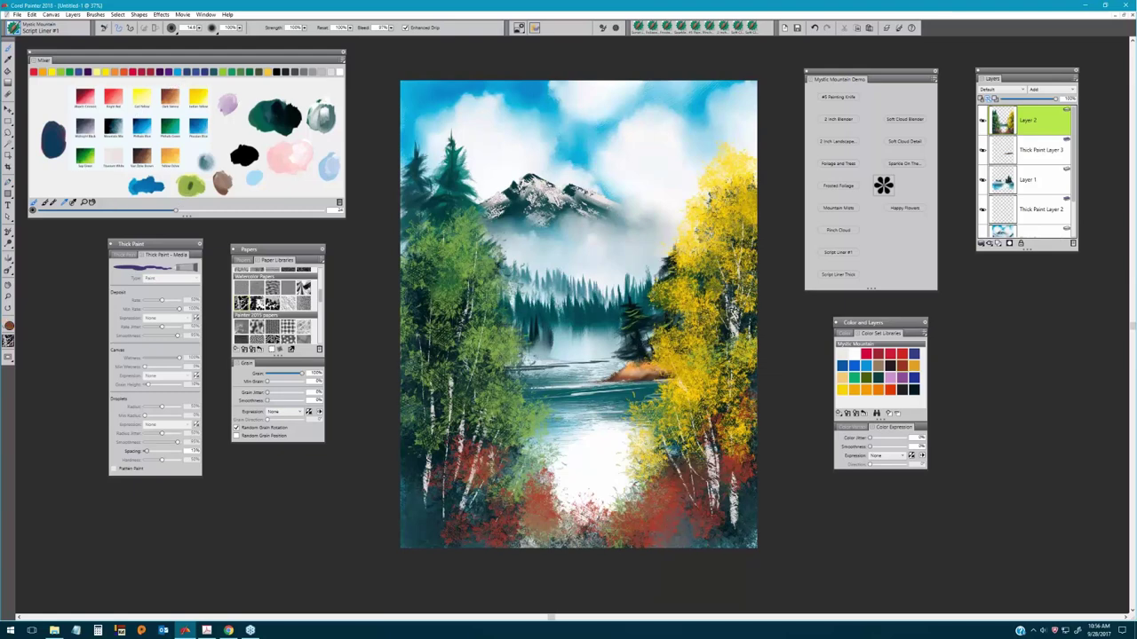
Paint a dirt path along the painting's bottom edge with Script Liner #1, layering red-brown, light orange highlights and black shadows.
drag(555, 533, 591, 535)
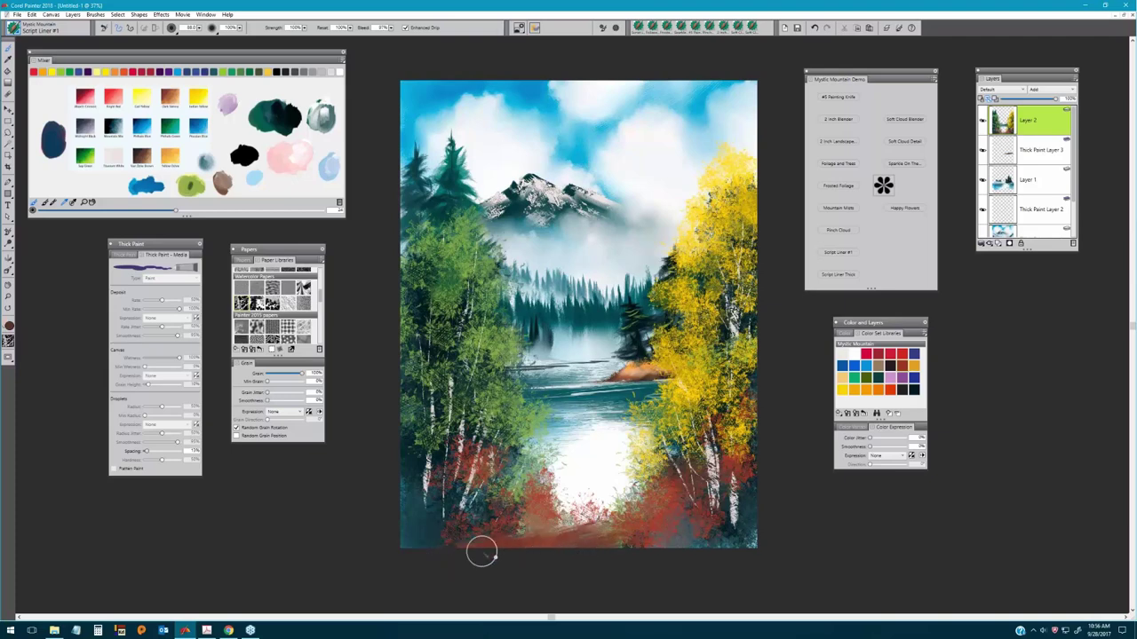
click(178, 96)
mouse_move(555, 515)
mouse_down()
mouse_move(582, 531)
mouse_move(515, 538)
mouse_move(627, 538)
mouse_move(529, 555)
mouse_move(483, 541)
mouse_move(667, 530)
mouse_up()
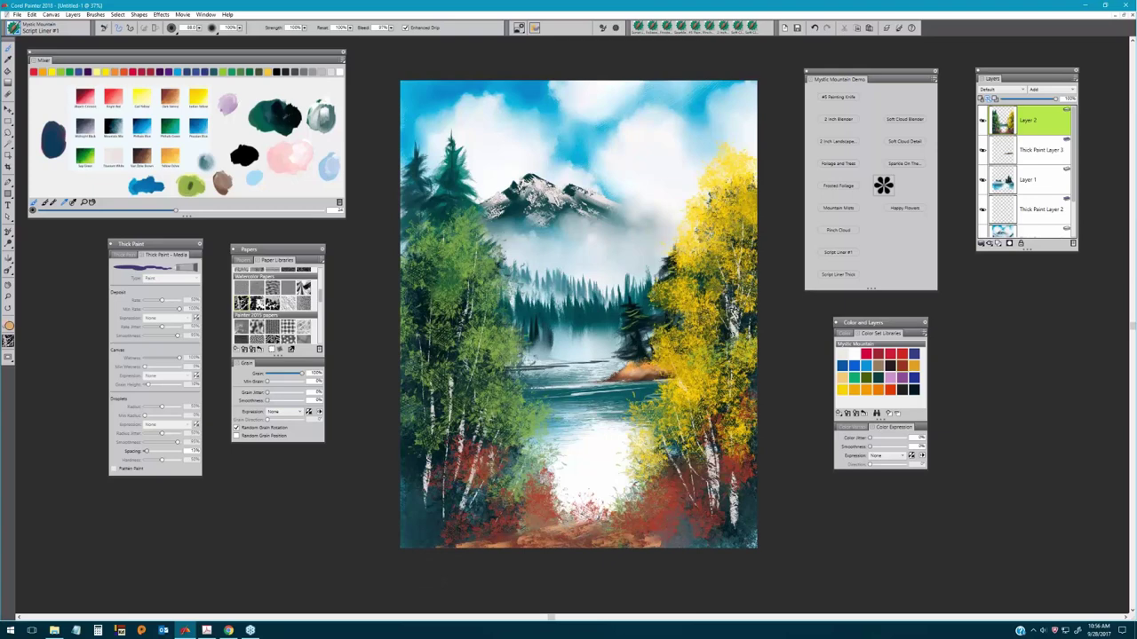
click(289, 118)
mouse_move(479, 542)
mouse_down()
mouse_move(386, 558)
mouse_move(513, 534)
mouse_move(433, 553)
mouse_move(639, 546)
mouse_move(593, 554)
mouse_move(578, 551)
mouse_move(668, 537)
mouse_move(474, 569)
mouse_move(580, 542)
mouse_move(404, 562)
mouse_move(691, 541)
mouse_move(417, 542)
mouse_up()
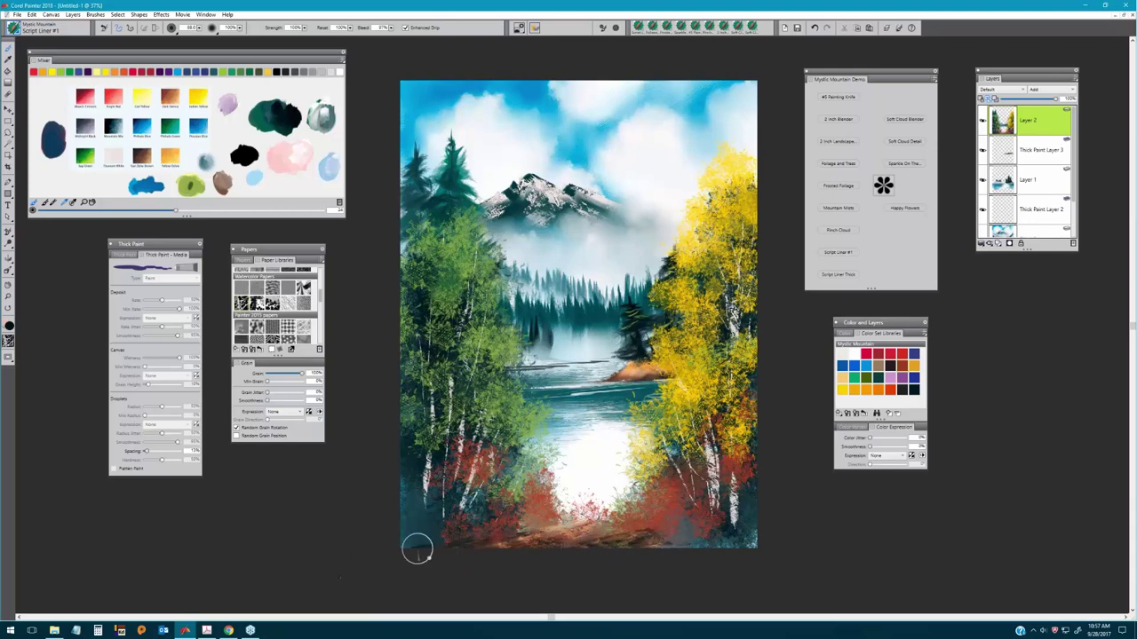
Add dark foliage beside the path and dab orange leaves over the red bushes on both sides with the Frosted Foliage brush.
click(843, 167)
click(840, 185)
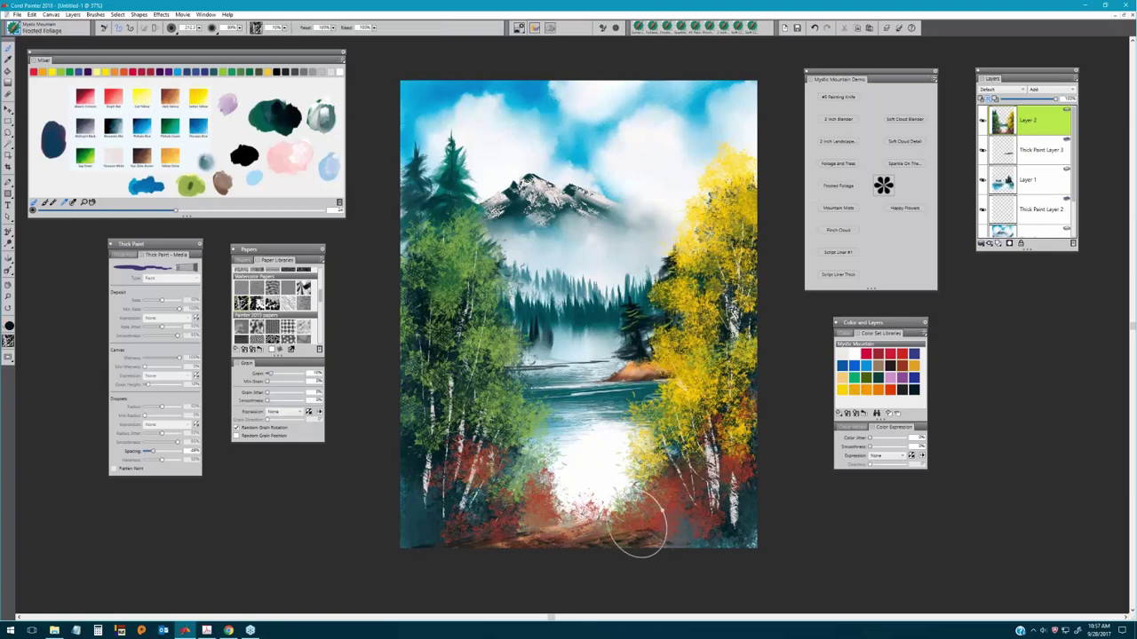
click(858, 390)
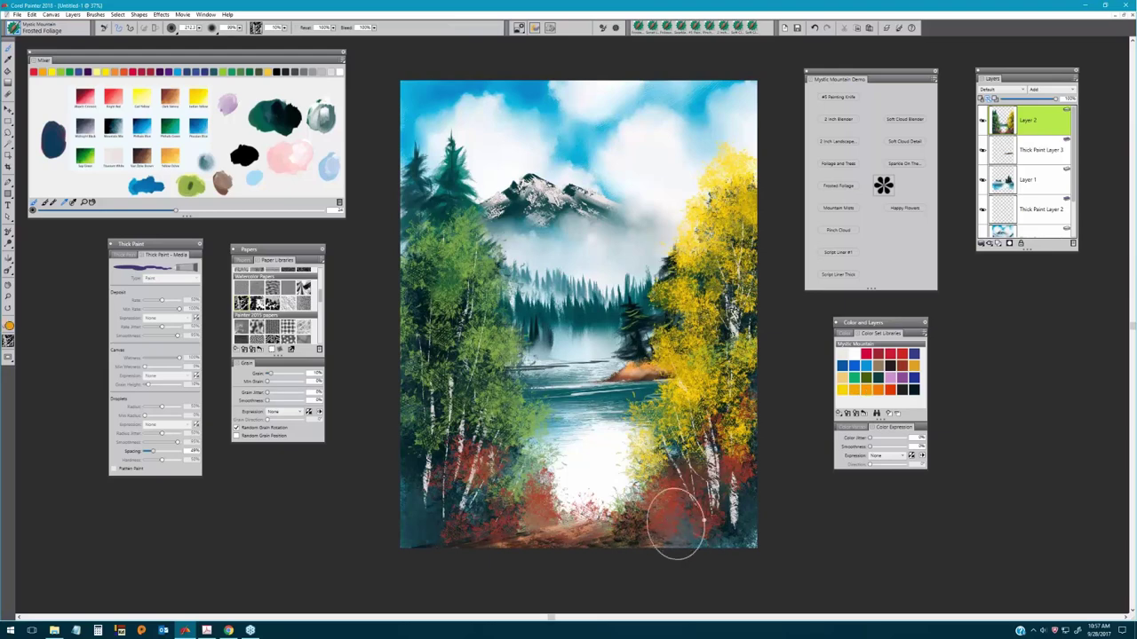
mouse_move(672, 520)
mouse_down()
mouse_move(639, 508)
mouse_move(676, 527)
mouse_move(565, 536)
mouse_move(528, 501)
mouse_move(463, 515)
mouse_up()
mouse_move(653, 497)
mouse_down()
mouse_move(675, 488)
mouse_move(708, 533)
mouse_move(701, 521)
mouse_move(427, 519)
mouse_up()
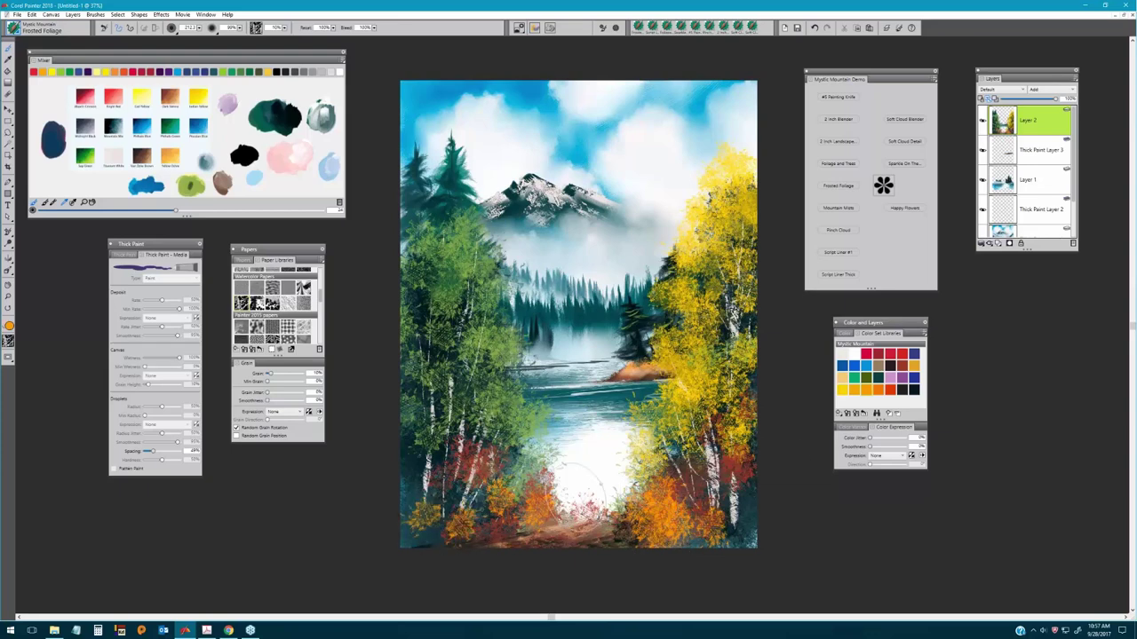
Scatter white blossoms over the orange and red bushes on both sides with the Happy Flowers brush.
click(910, 211)
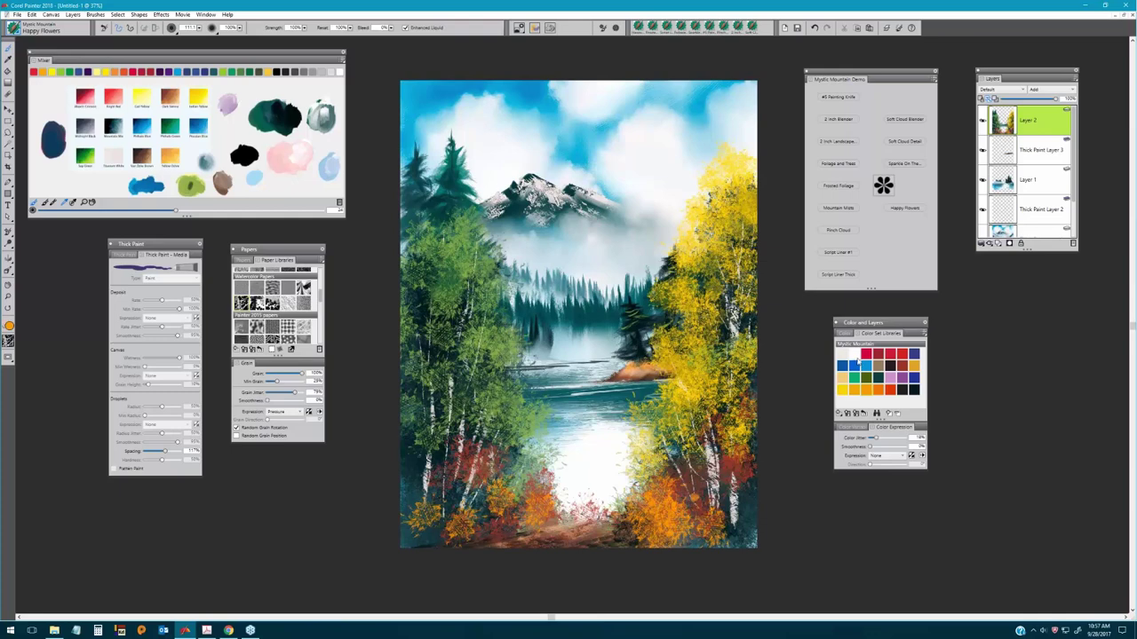
click(855, 356)
click(672, 515)
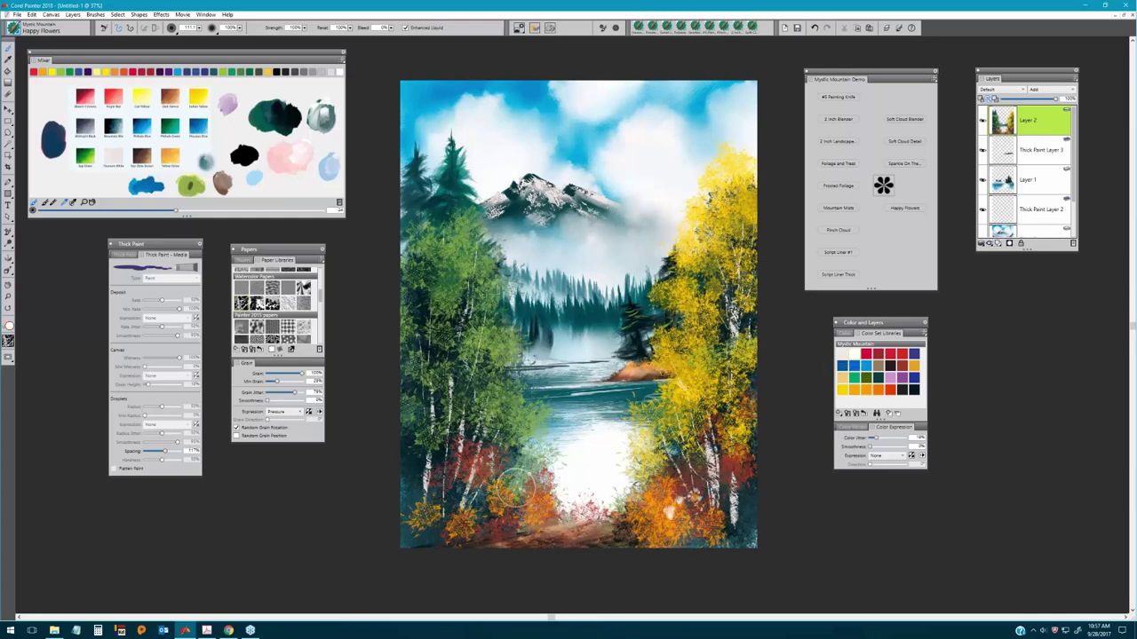
drag(487, 515, 478, 486)
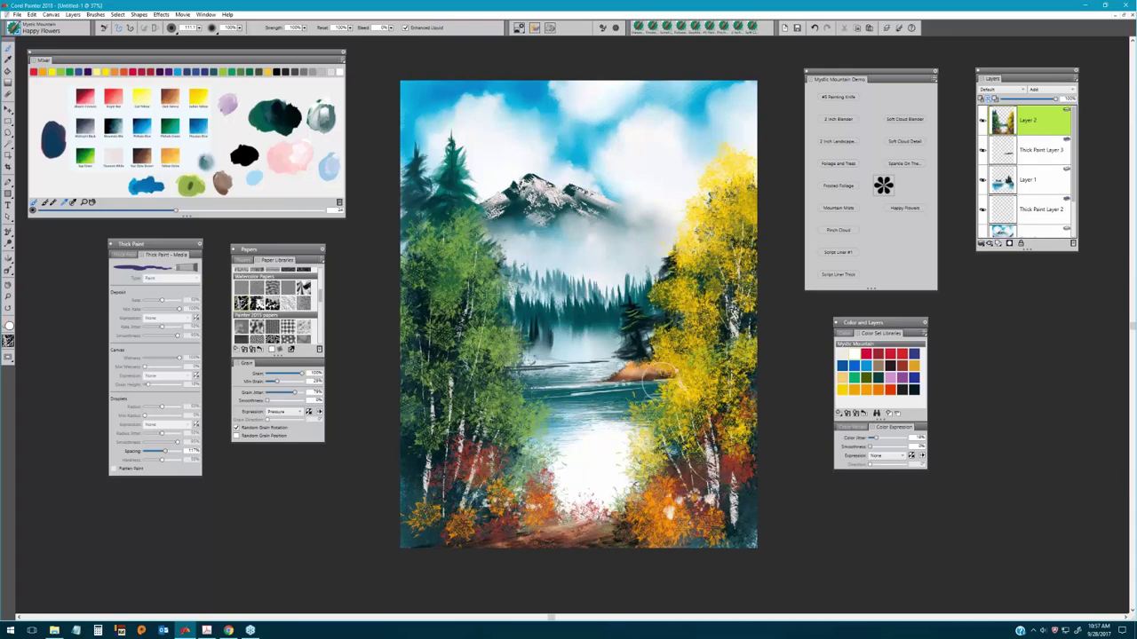
Try white Script Liner Thick strokes along the island's waterline, undoing the first and switching to the first paper texture.
click(850, 253)
click(840, 275)
click(647, 380)
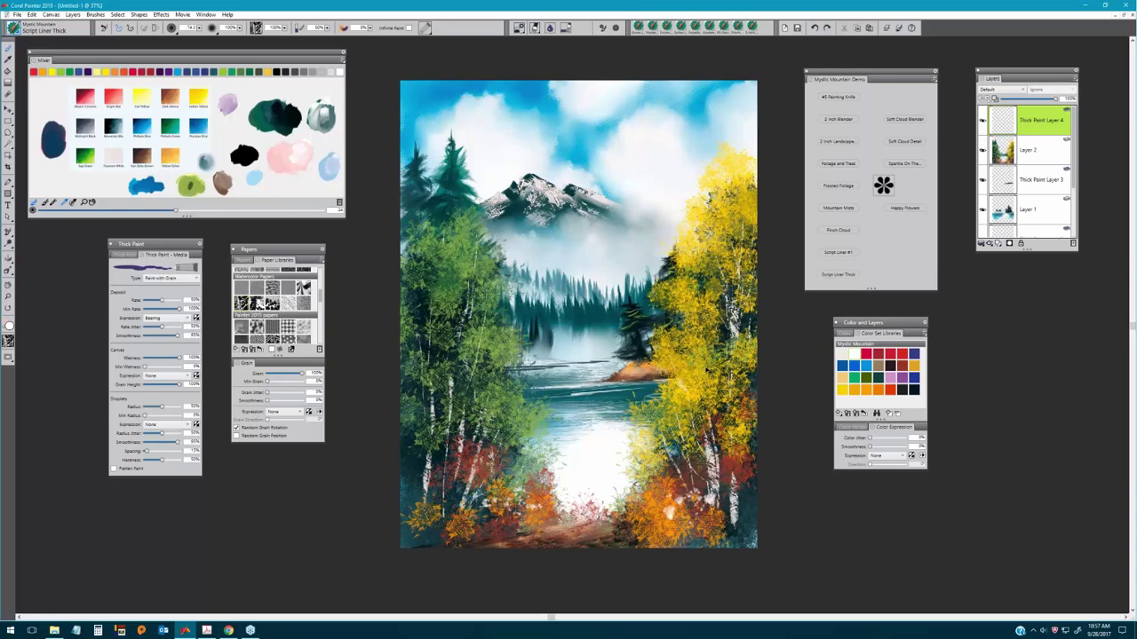
key(ctrl+z)
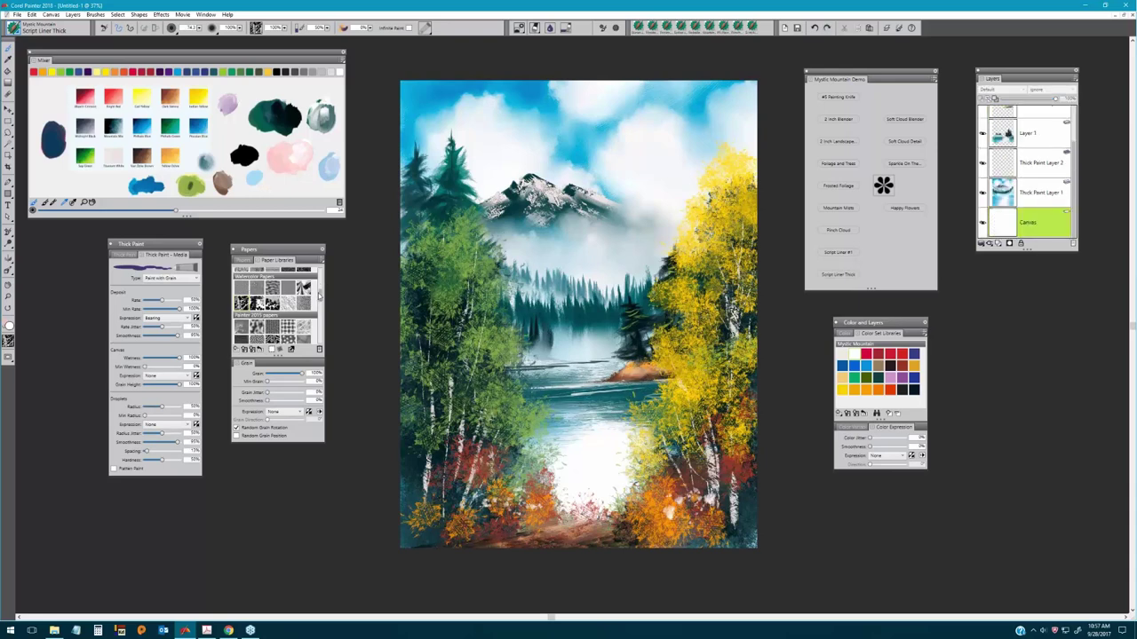
scroll(318, 296, up, 5)
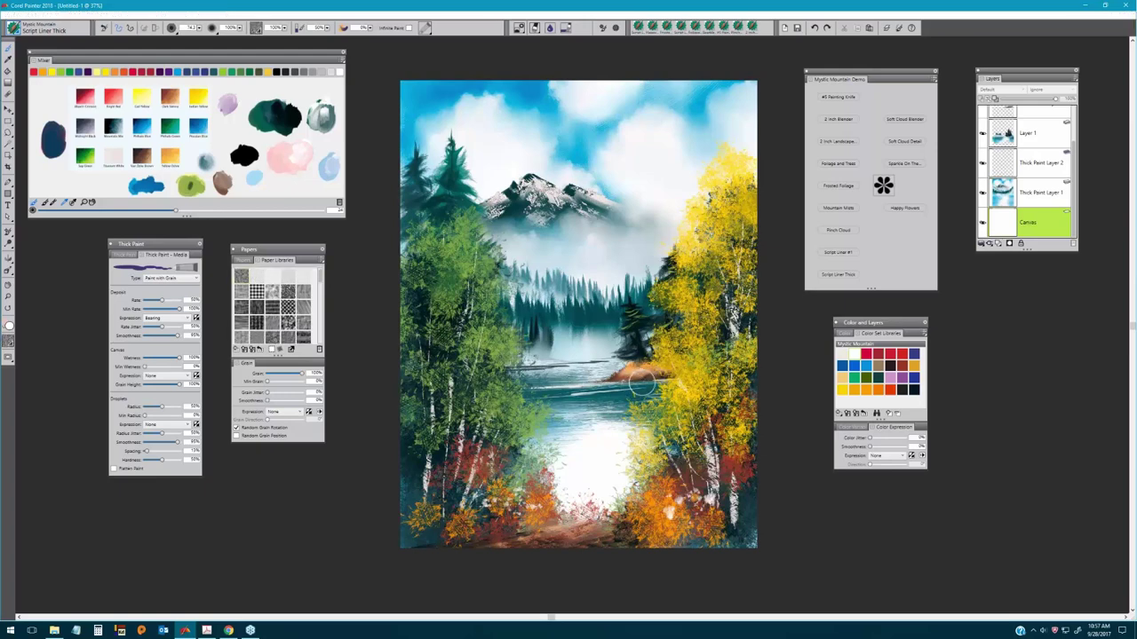
key(ctrl+y)
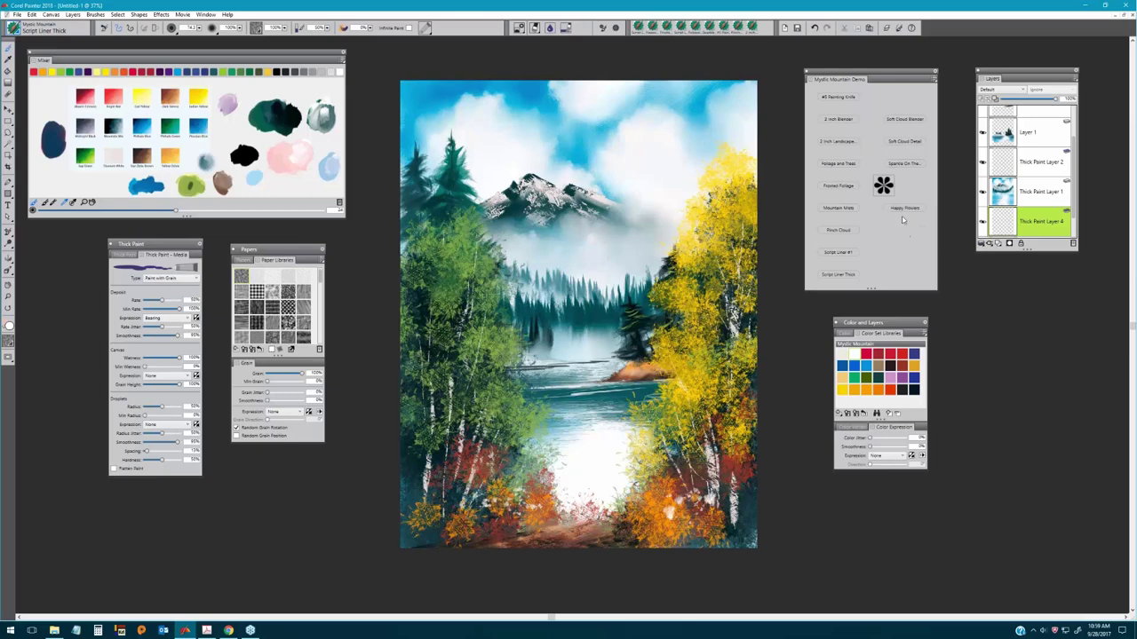
Paint small black distant birds over the mist below the mountain on a new top layer with the Foliage and Trees brush.
click(838, 163)
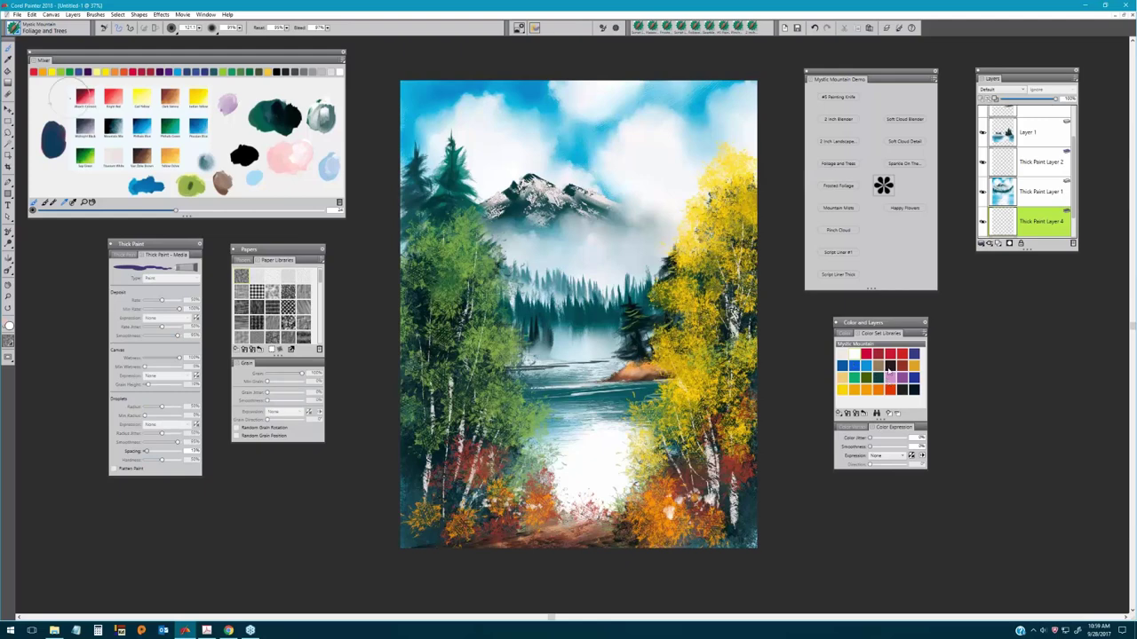
click(878, 377)
key(ctrl+shift+n)
scroll(1076, 171, up, 1)
scroll(1077, 171, up, 3)
key(ctrl+shift+n)
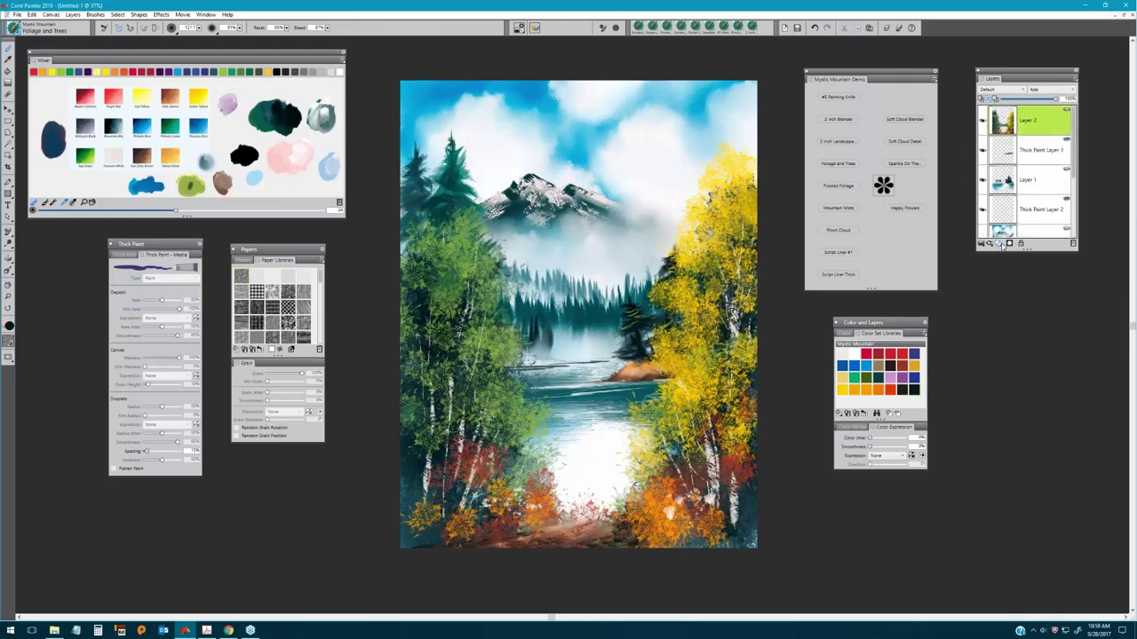
drag(595, 242, 609, 234)
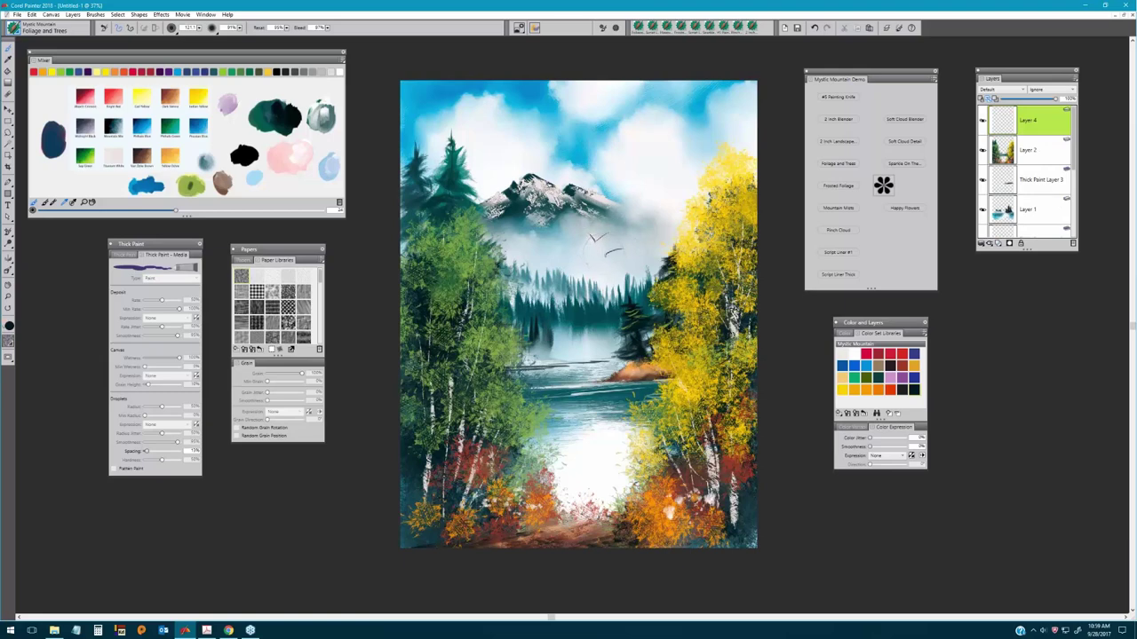
drag(585, 247, 594, 236)
Switch to the "tribute to bob ross.jpg" painting and display it enlarged with all panels hidden.
click(1124, 15)
click(1113, 18)
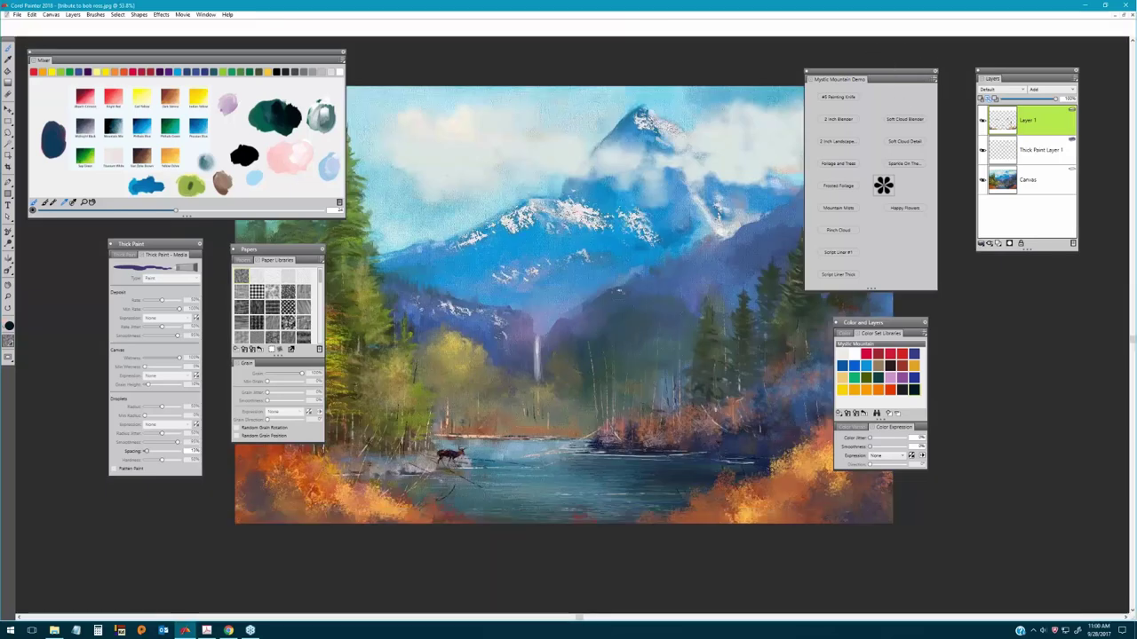
key(Tab)
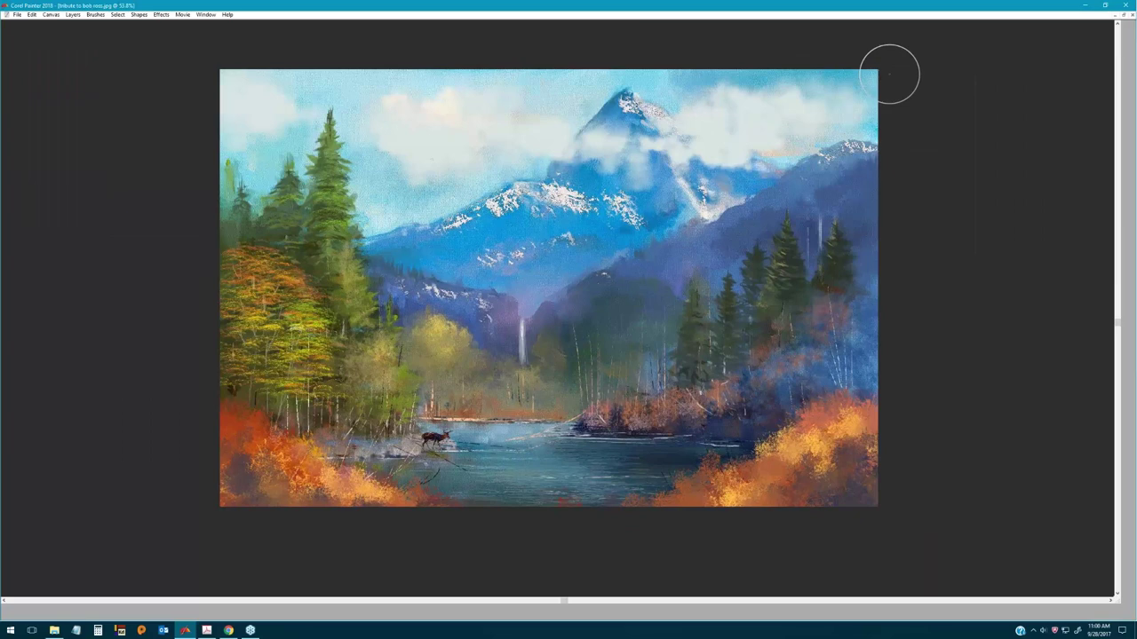
scroll(909, 279, up, 1)
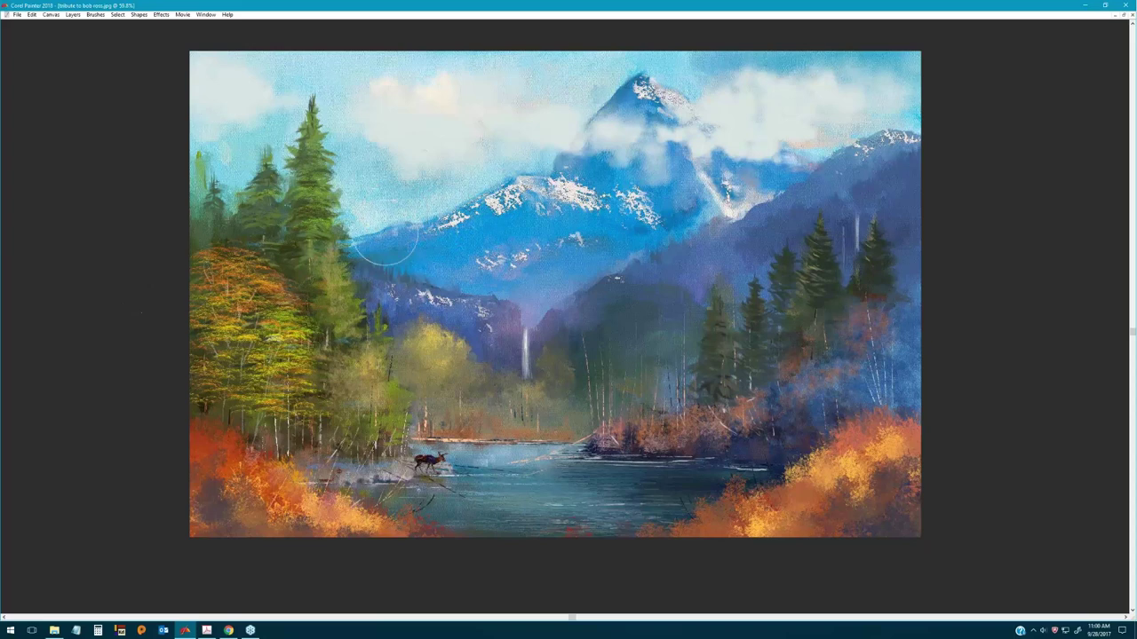
Reduce the brush radius to about 24, handwrite "Thank you!" in black across the mountain, and dismiss the Facebook notification.
drag(408, 251, 432, 251)
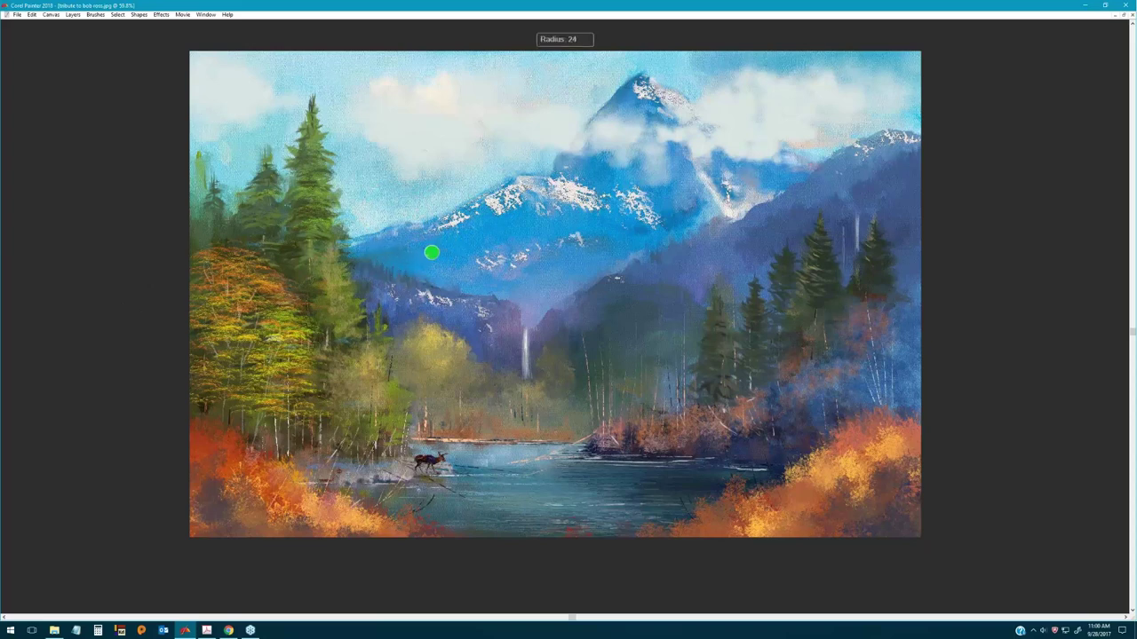
mouse_move(399, 218)
mouse_down()
mouse_move(439, 194)
mouse_move(418, 266)
mouse_move(484, 214)
mouse_move(519, 209)
mouse_move(538, 184)
mouse_move(526, 229)
mouse_move(554, 198)
mouse_move(578, 206)
mouse_move(597, 177)
mouse_up()
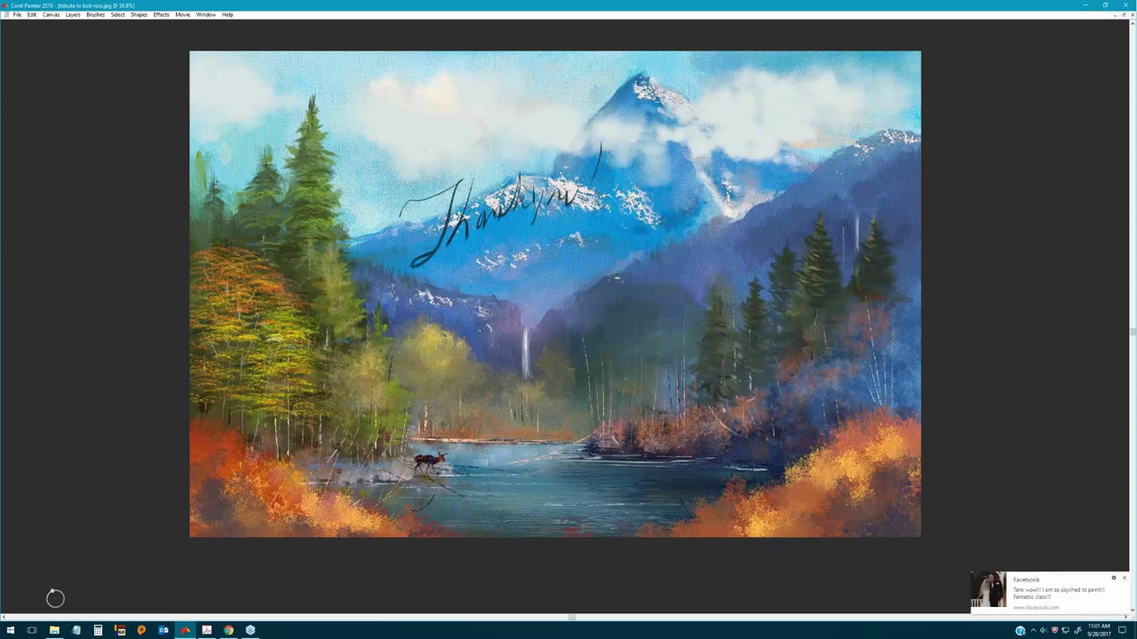
click(1125, 579)
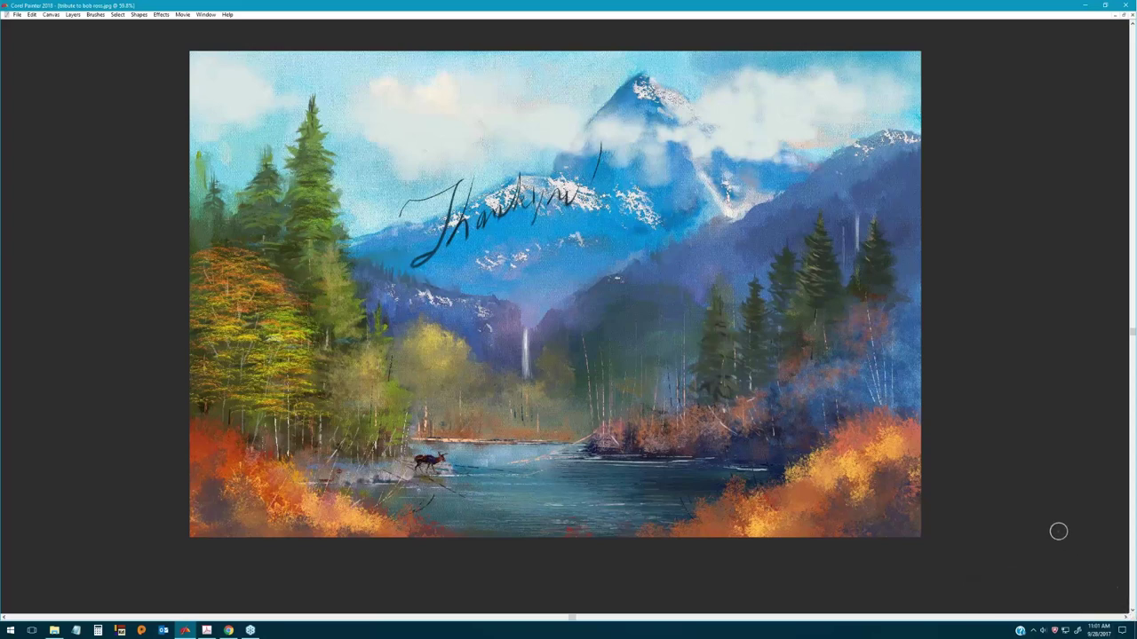